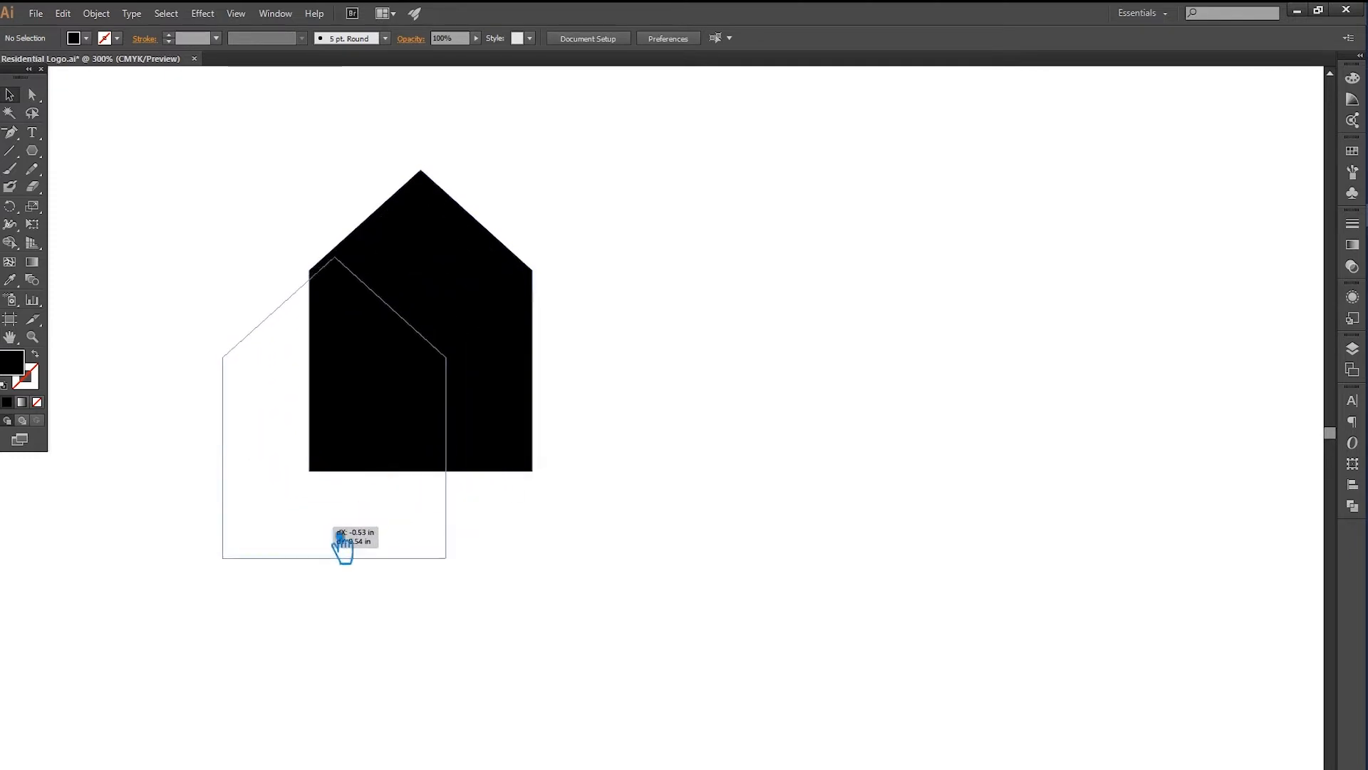
Swap the black house shape's fill and stroke so it becomes an outline, and set its stroke weight to 5 pt
{"action": "left_click", "coordinate": [581, 514]}
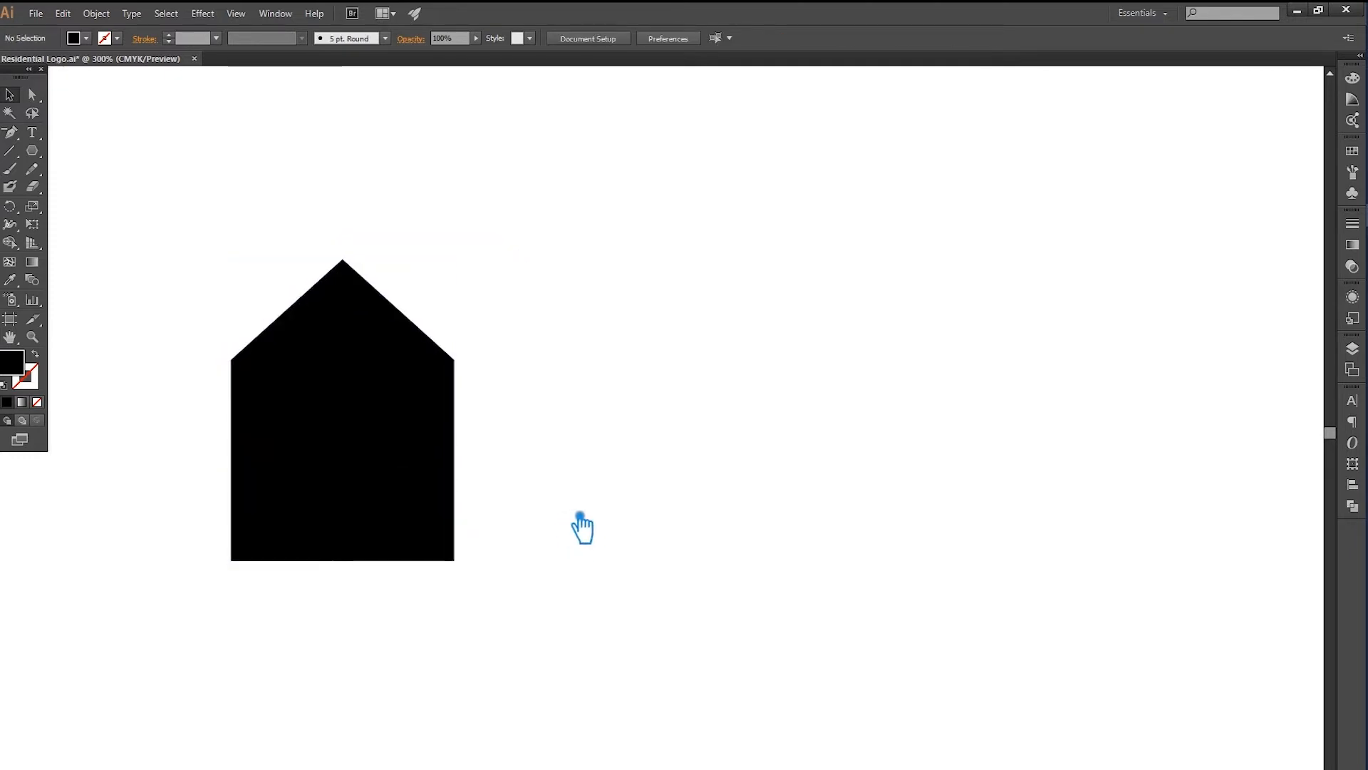
{"action": "left_click", "coordinate": [389, 507]}
{"action": "key", "text": "shift+x"}
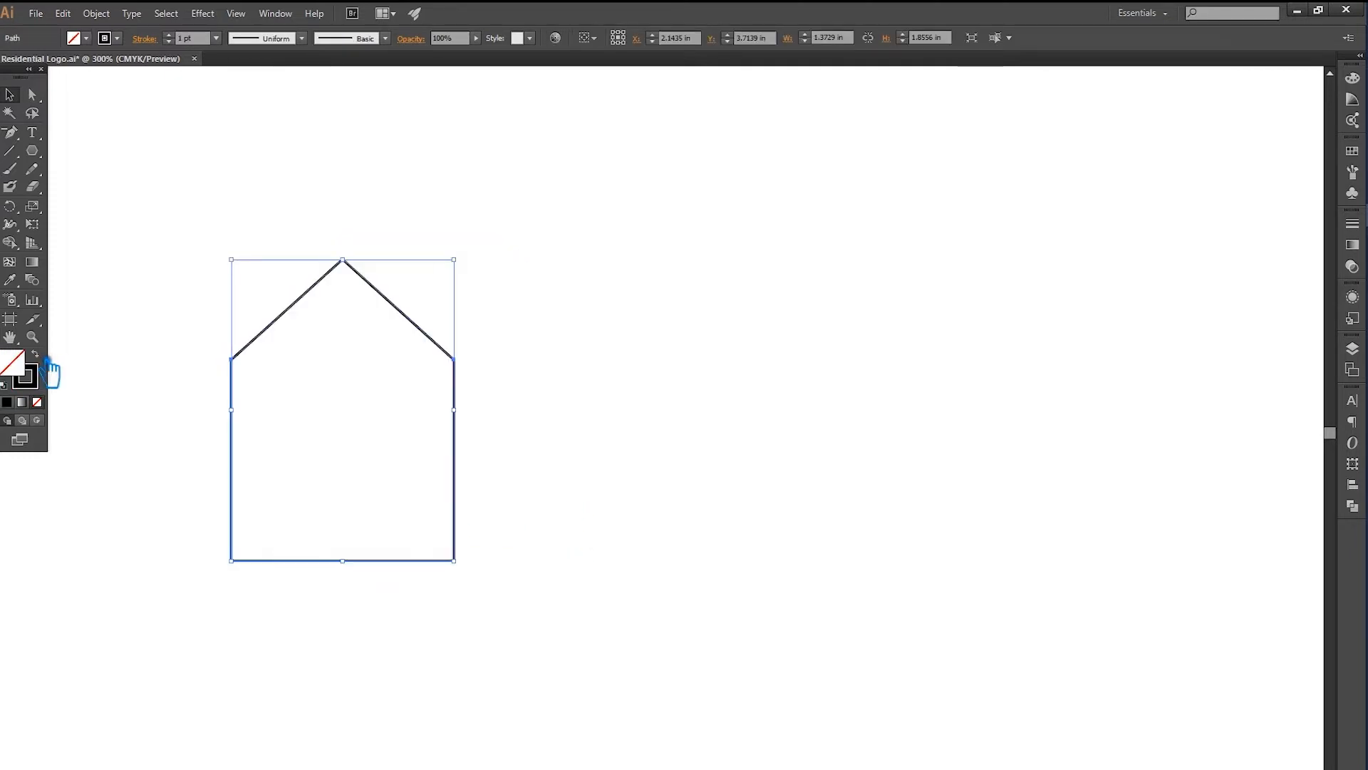
{"action": "scroll", "coordinate": [183, 39], "scroll_direction": "up", "scroll_amount": 2}
{"action": "scroll", "coordinate": [184, 39], "scroll_direction": "up", "scroll_amount": 4}
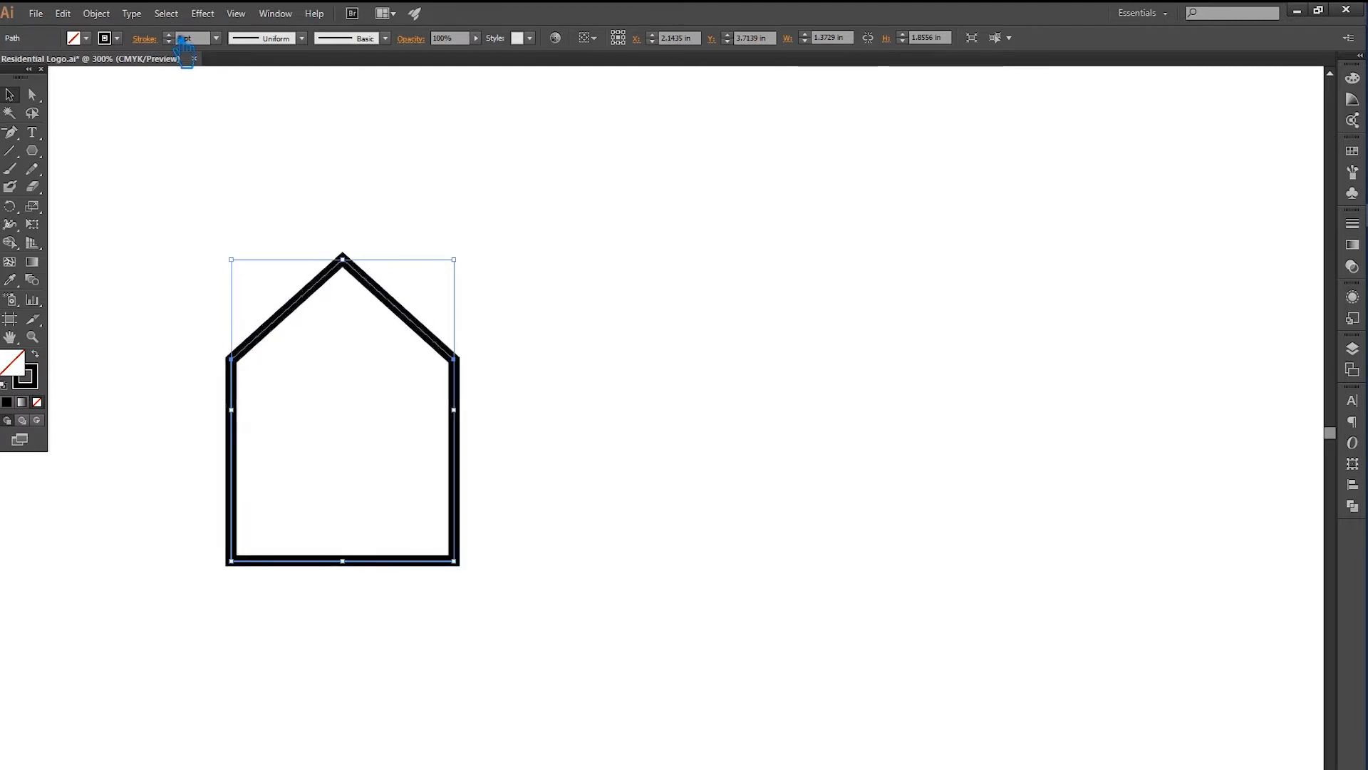
{"action": "scroll", "coordinate": [181, 49], "scroll_direction": "down", "scroll_amount": 2}
Delete the bottom edge of the house outline, leaving an open path with two walls and a pitched roof
{"action": "key", "text": "a"}
{"action": "left_click", "coordinate": [356, 565]}
{"action": "key", "text": "Delete"}
{"action": "left_click", "coordinate": [10, 94]}
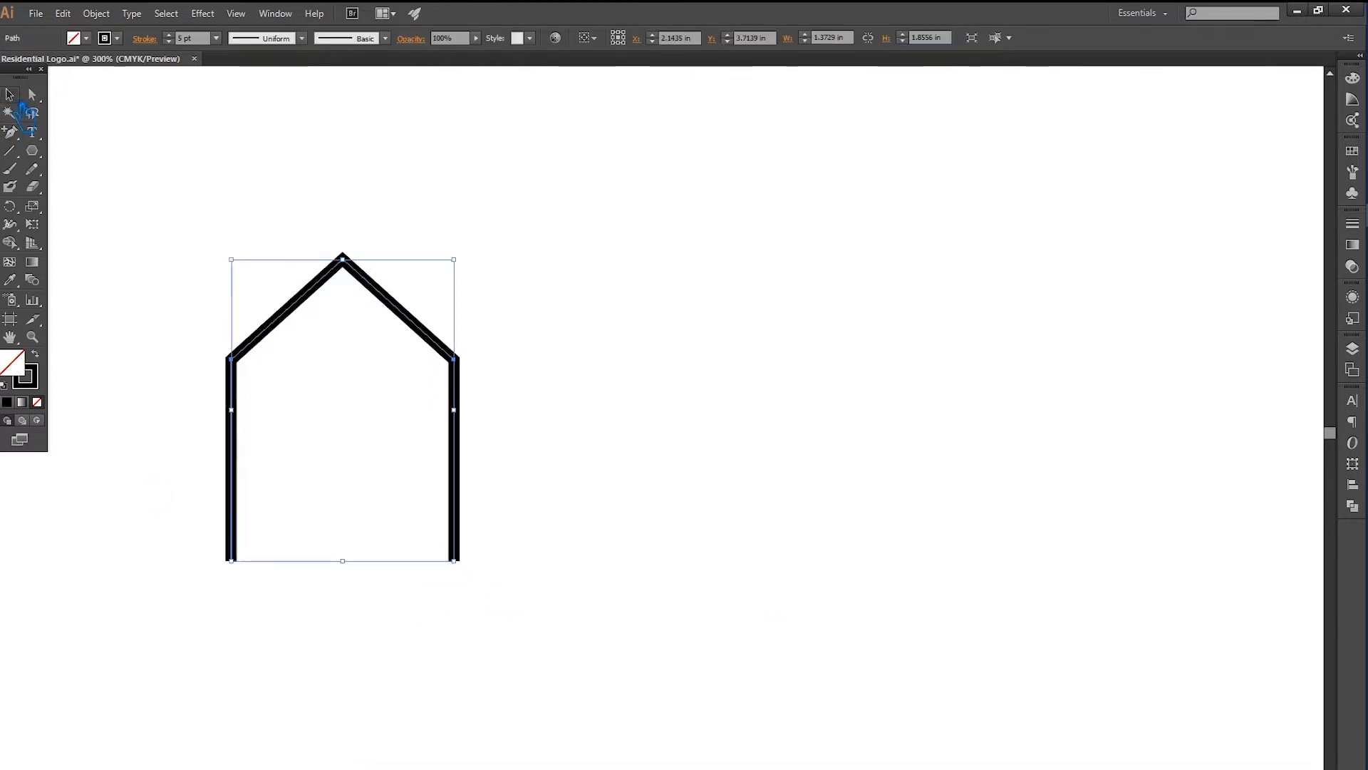
{"action": "left_click", "coordinate": [1031, 408]}
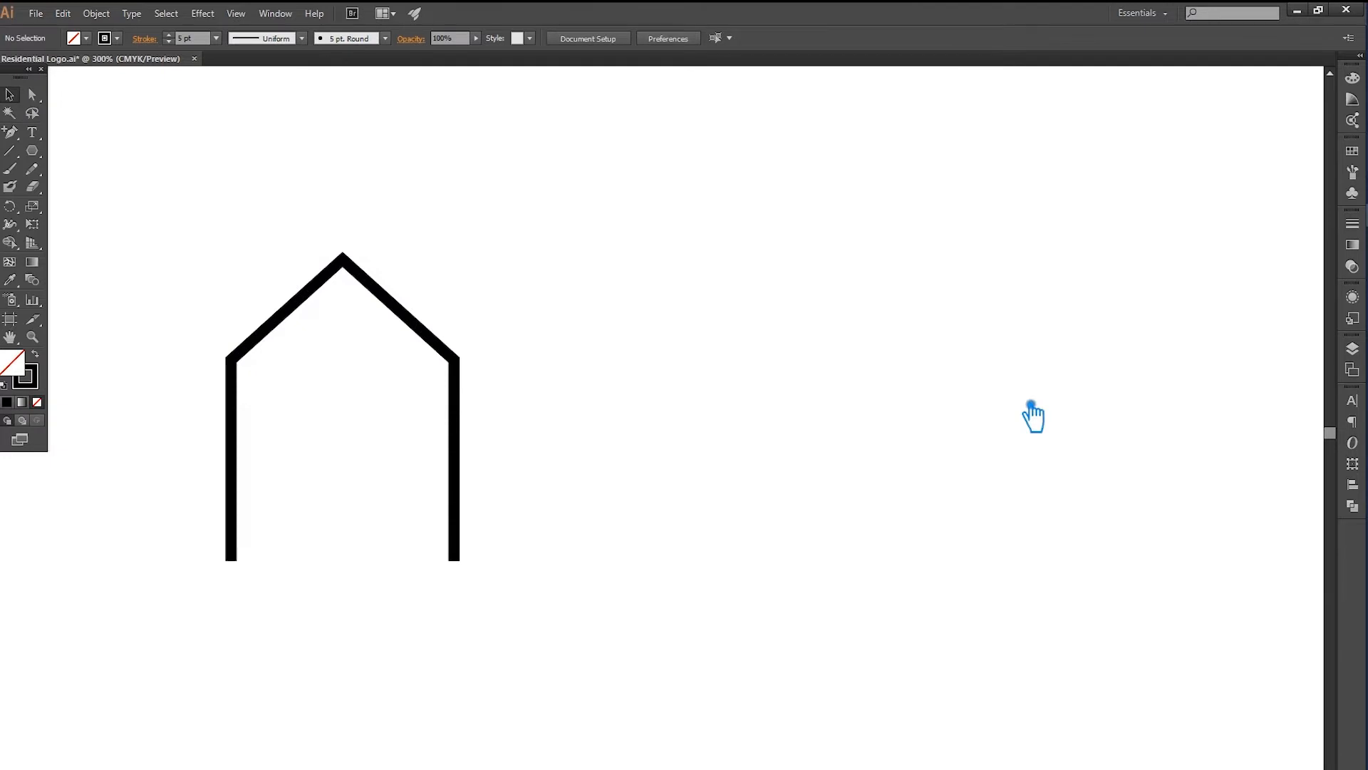
Set the open house outline's stroke weight to 7 pt
{"action": "left_click", "coordinate": [408, 314]}
{"action": "scroll", "coordinate": [184, 41], "scroll_direction": "up", "scroll_amount": 1}
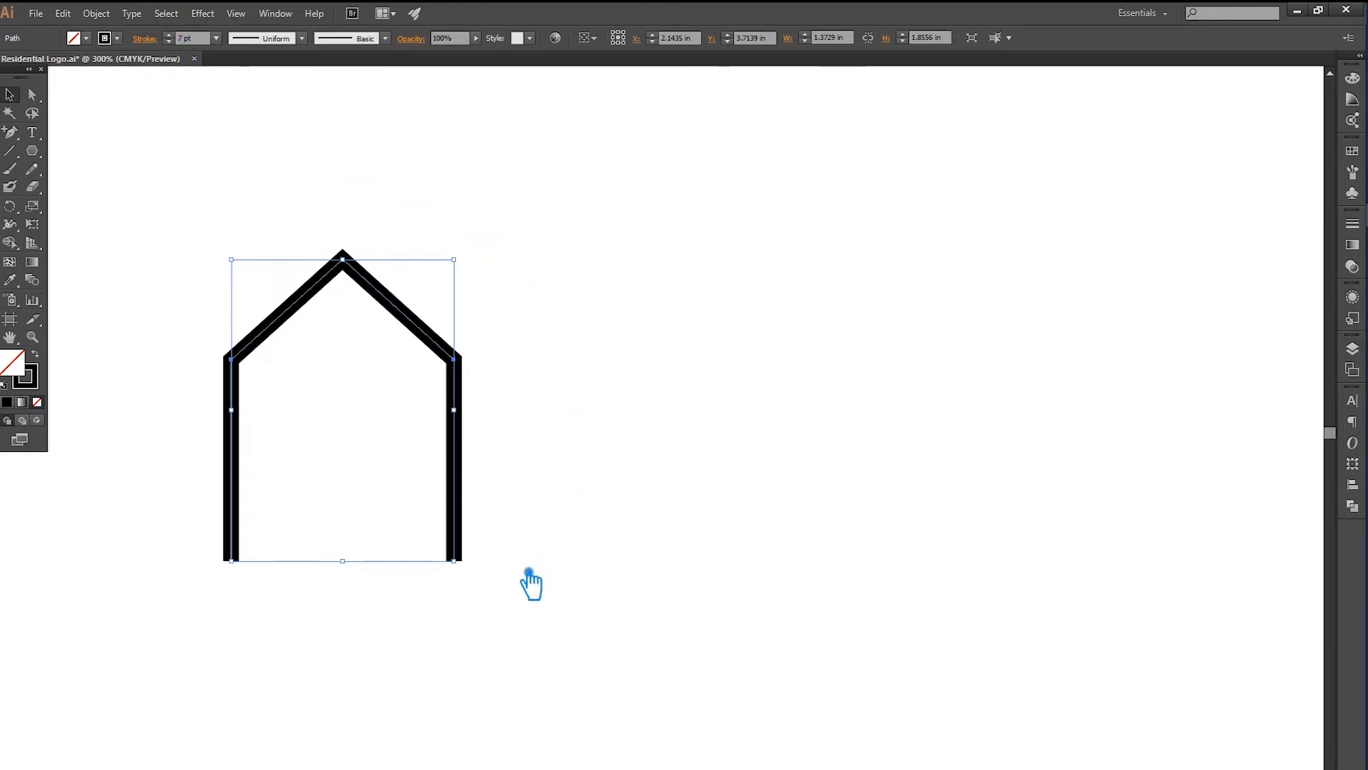
{"action": "left_click_drag", "start_coordinate": [528, 595], "coordinate": [438, 359]}
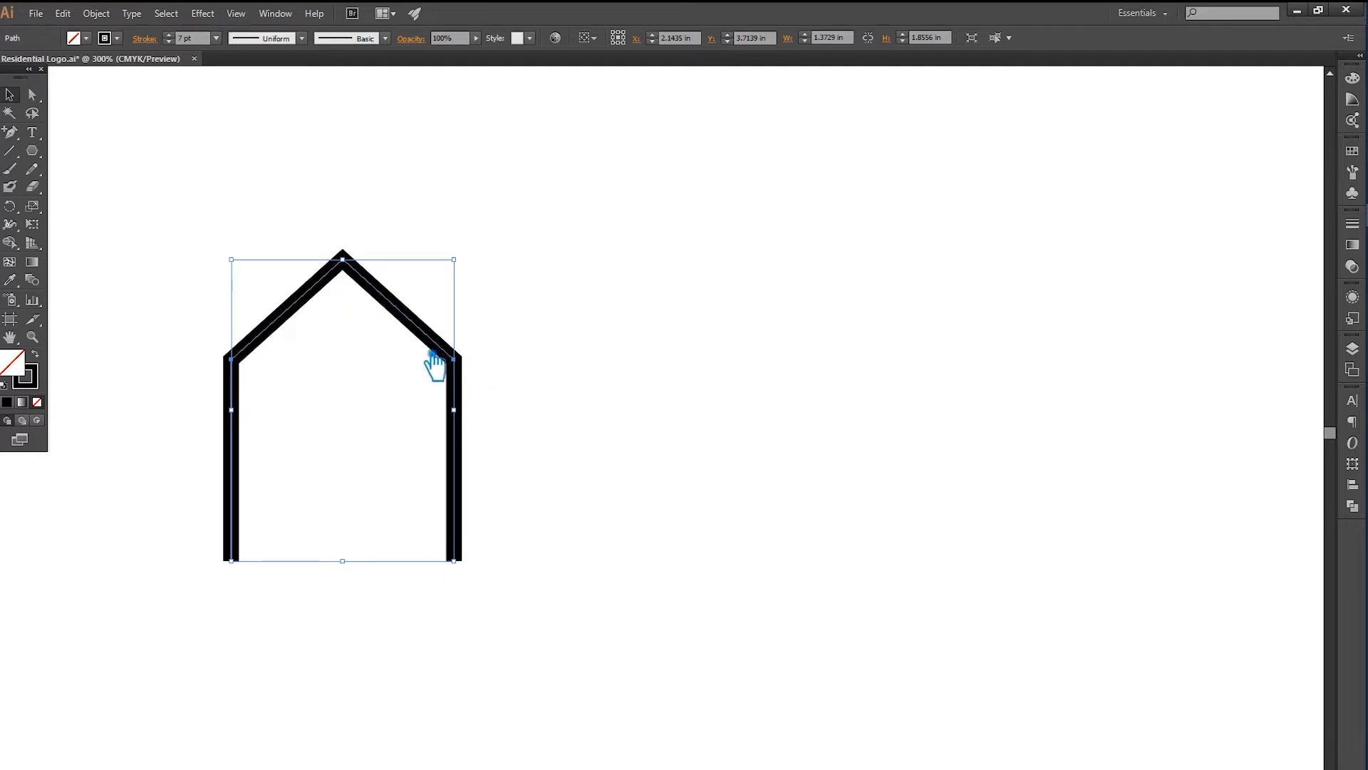
{"action": "left_click", "coordinate": [608, 472]}
Move the anchor points of the house outline's right wall outward by about 0.08 in
{"action": "key", "text": "a"}
{"action": "left_click_drag", "start_coordinate": [541, 699], "coordinate": [372, 347]}
{"action": "key", "text": "Right"}
{"action": "key", "text": "Right"}
{"action": "key", "text": "Right"}
{"action": "key", "text": "Right"}
{"action": "key", "text": "Right"}
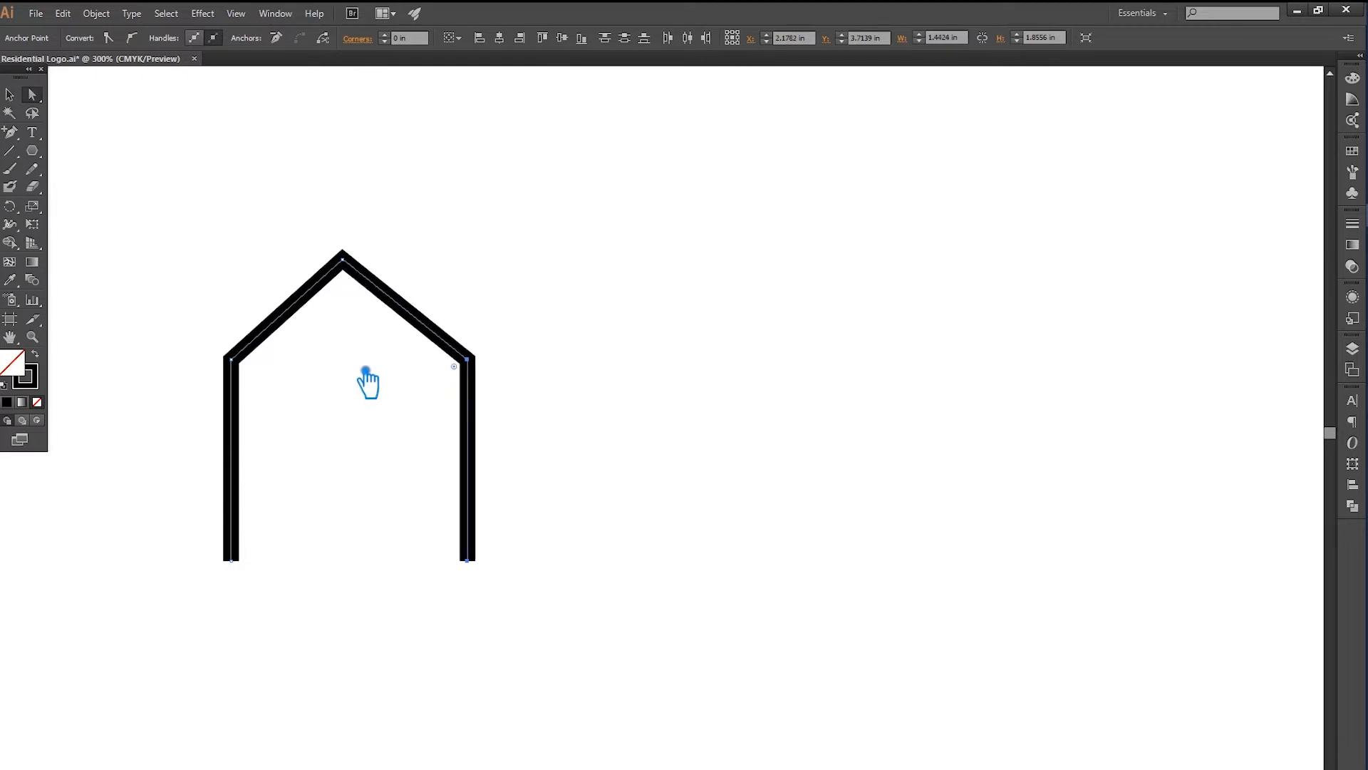
{"action": "key", "text": "Right"}
Move the anchor points of the house outline's left wall outward by about 0.17 in
{"action": "left_click_drag", "start_coordinate": [297, 615], "coordinate": [152, 353]}
{"action": "key", "text": "Left"}
{"action": "key", "text": "Left"}
{"action": "key", "text": "Left"}
{"action": "key", "text": "Left"}
{"action": "key", "text": "Left"}
{"action": "key", "text": "Left"}
{"action": "key", "text": "Left"}
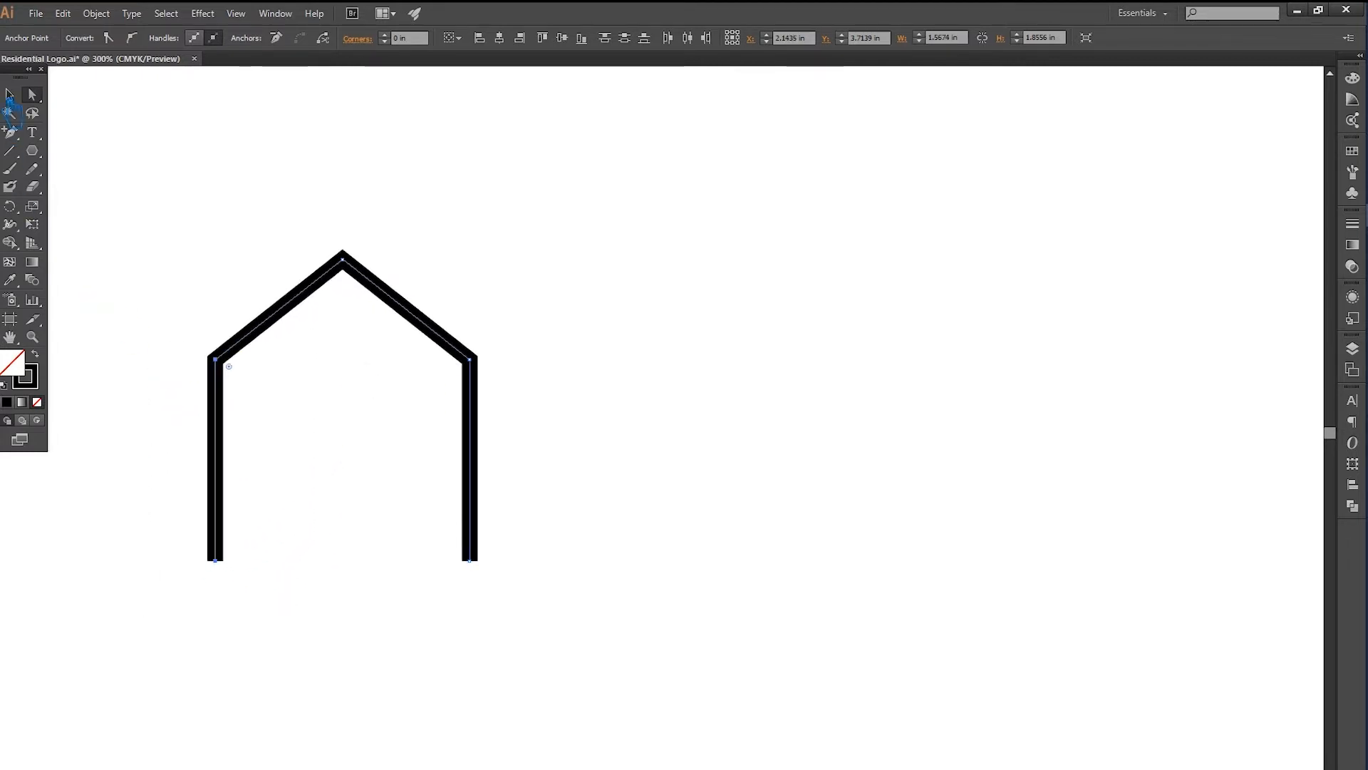
{"action": "key", "text": "Left"}
{"action": "key", "text": "Left"}
{"action": "key", "text": "Left"}
{"action": "key", "text": "Left"}
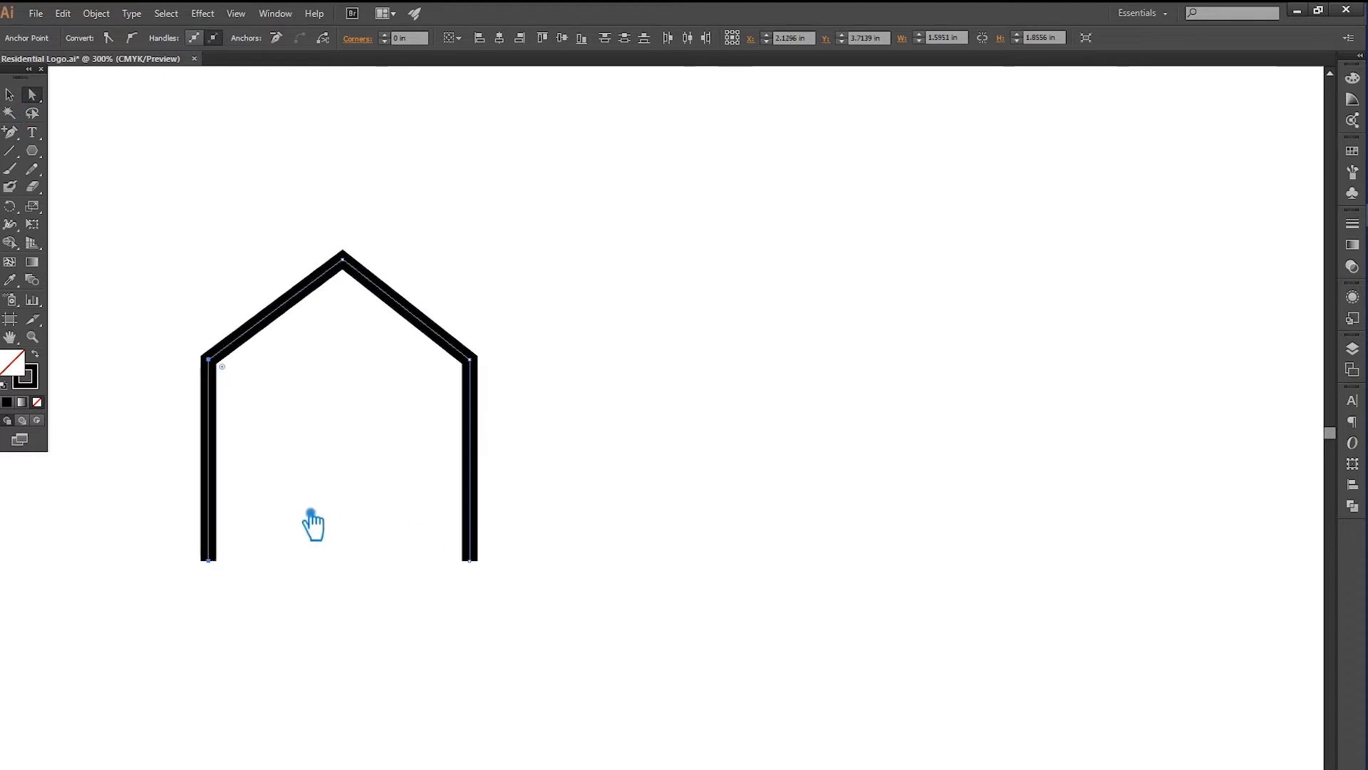
{"action": "key", "text": "Left"}
Move the right wall farther outward until the house outline is about 1.71 in wide
{"action": "key", "text": "Right"}
{"action": "key", "text": "Right"}
{"action": "key", "text": "Right"}
{"action": "key", "text": "Right"}
{"action": "key", "text": "Right"}
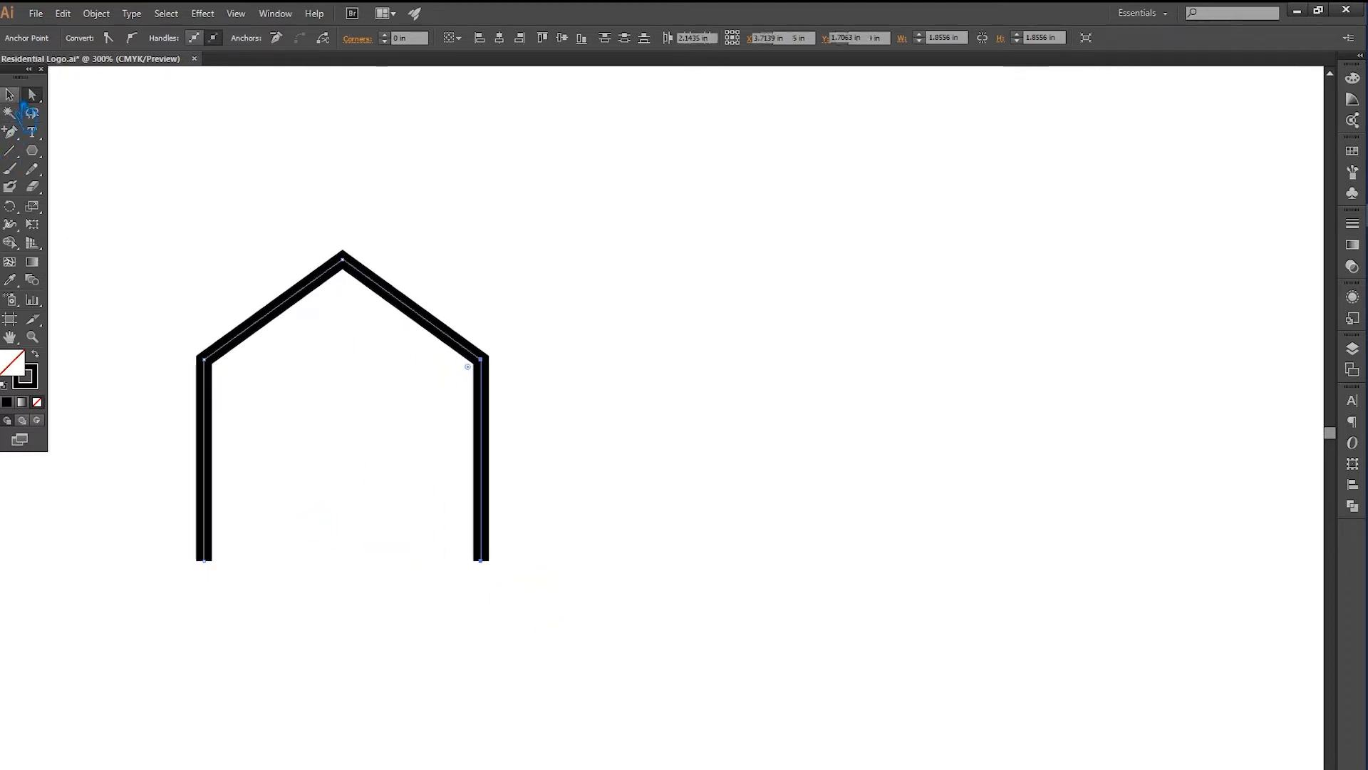
{"action": "left_click", "coordinate": [689, 338]}
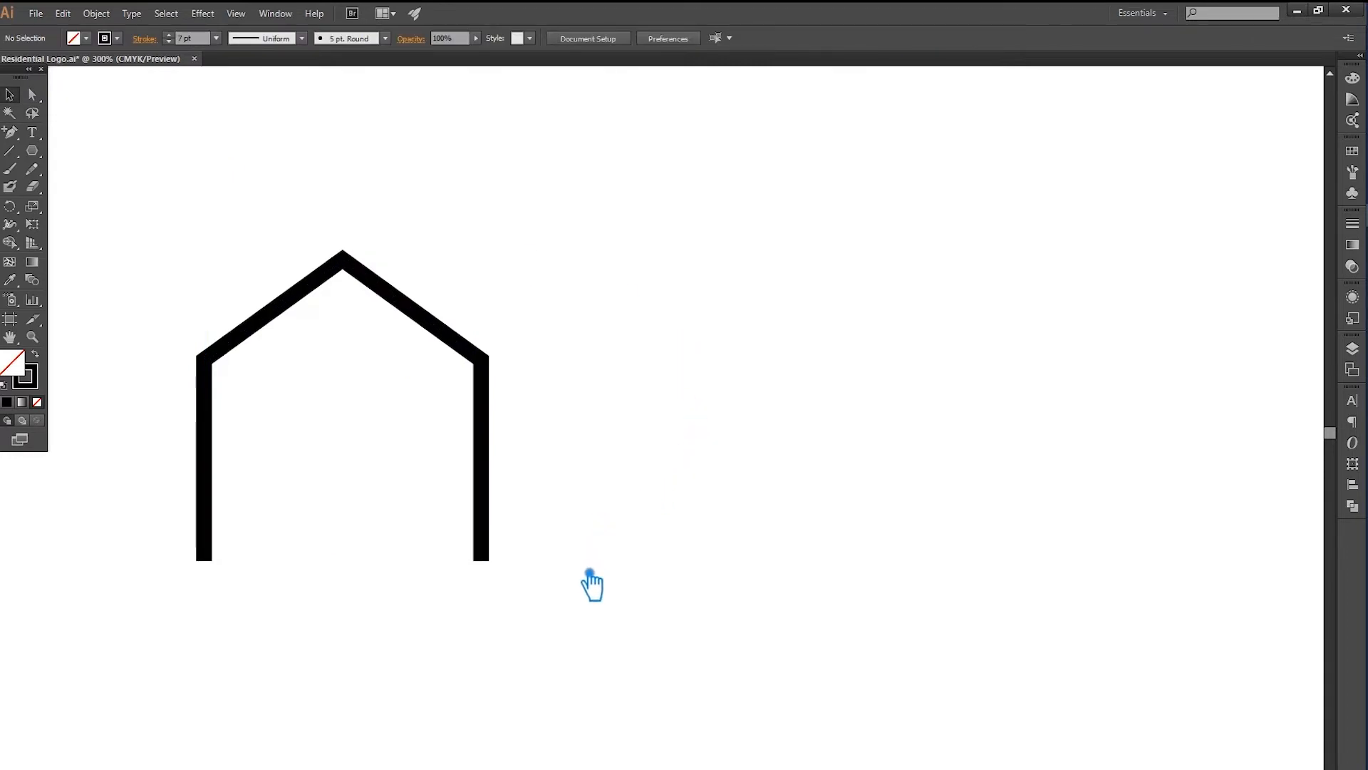
Move the house outline about 0.61 in to the right and 0.27 in down on the artboard
{"action": "left_click_drag", "start_coordinate": [489, 371], "coordinate": [588, 414]}
{"action": "key", "text": "a"}
{"action": "left_click", "coordinate": [457, 313]}
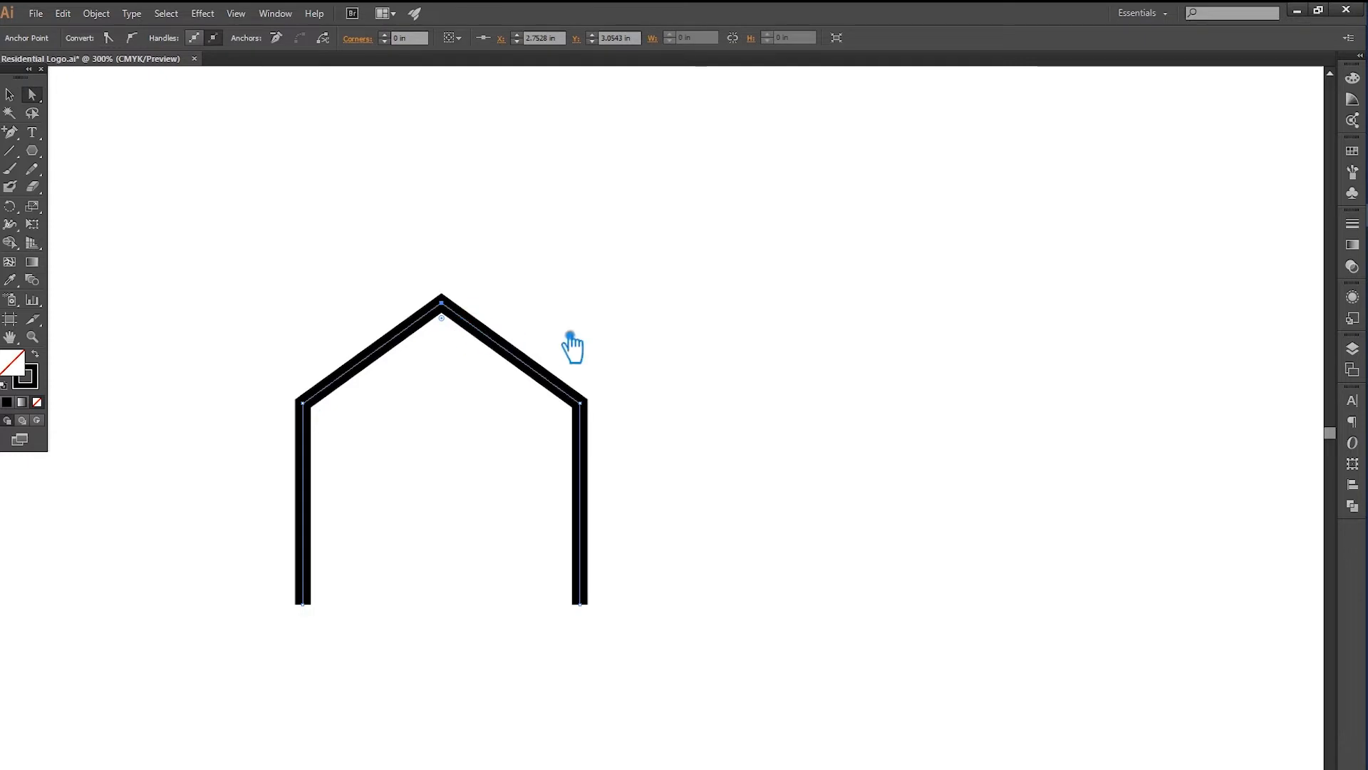
{"action": "left_click", "coordinate": [10, 94]}
{"action": "left_click", "coordinate": [757, 427]}
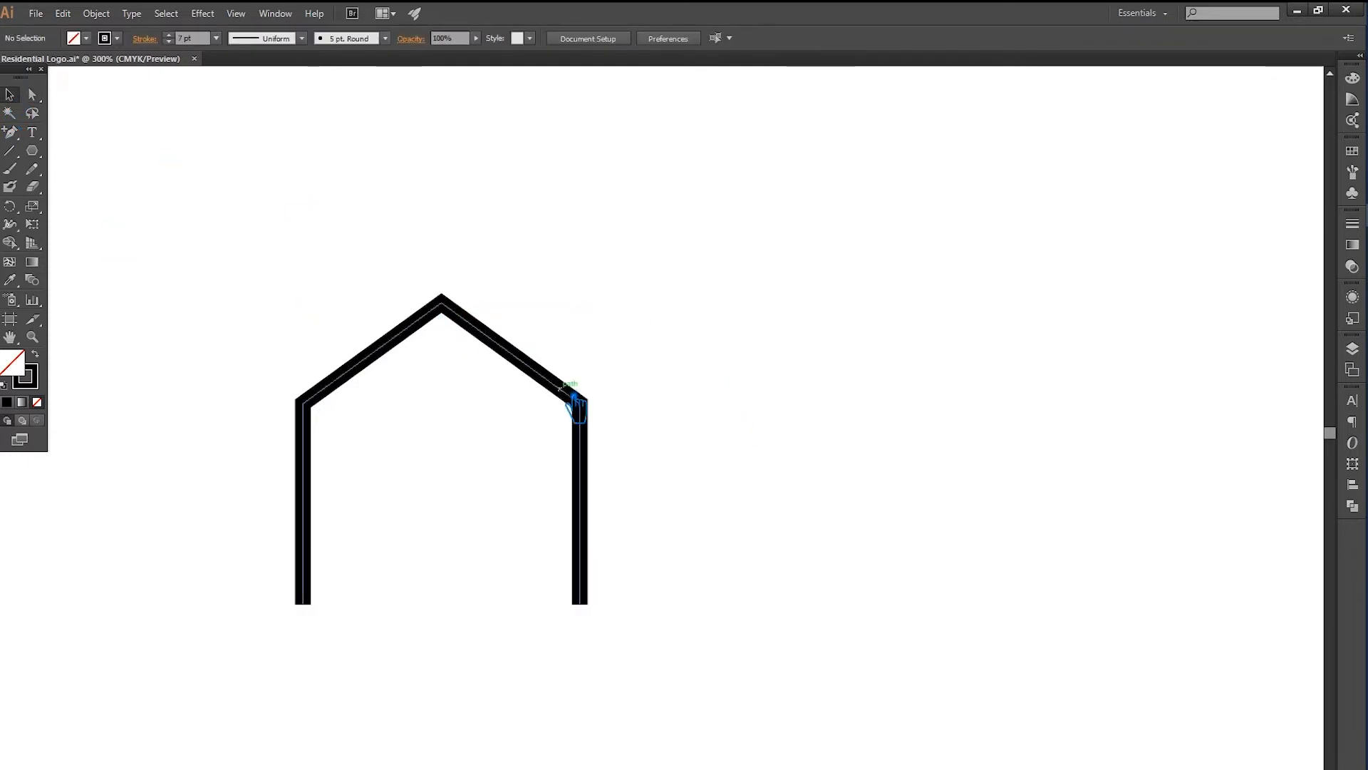
Create a proportionally reduced copy of the house outline, about 1.27 in wide, centered inside the original and nudged slightly down
{"action": "left_click", "coordinate": [580, 397]}
{"action": "key", "text": "a"}
{"action": "key", "text": "v"}
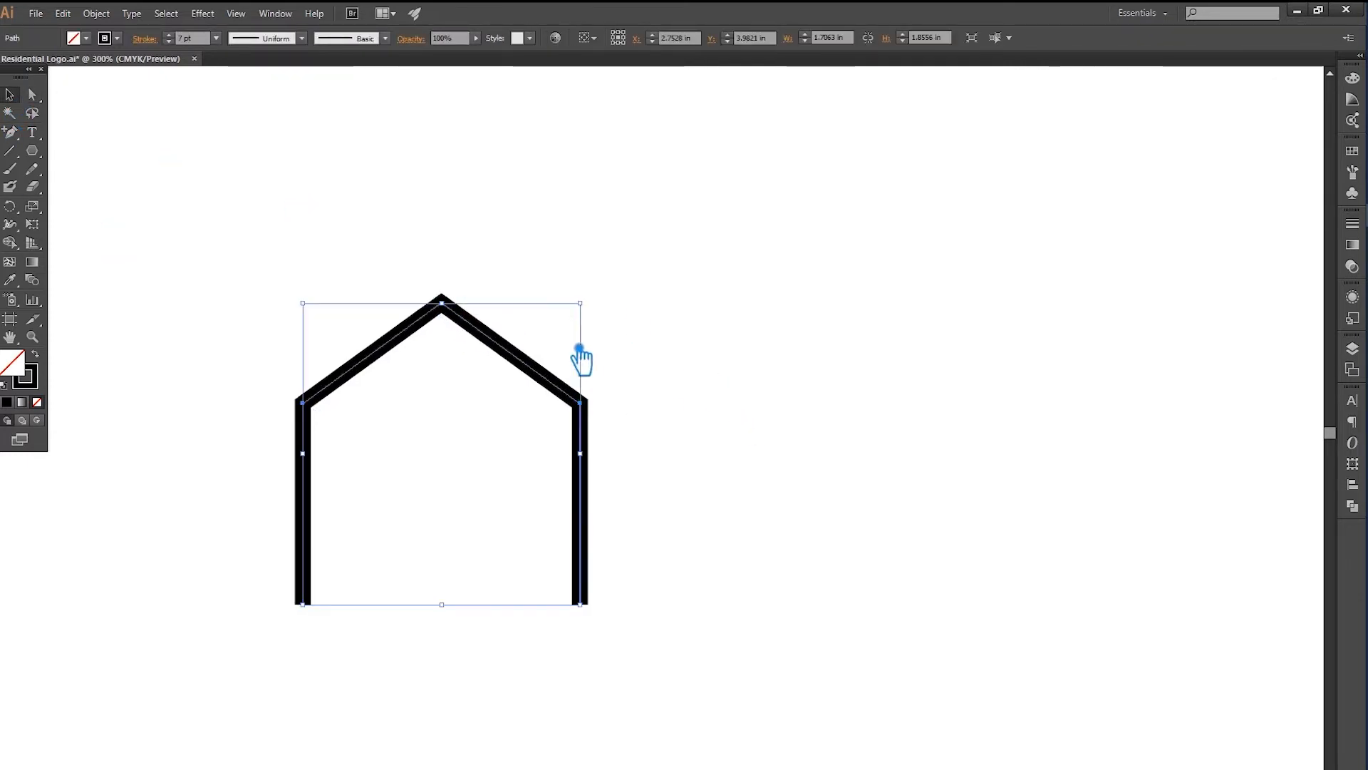
{"action": "left_click_drag", "start_coordinate": [583, 307], "coordinate": [566, 352]}
{"action": "key", "text": "Down"}
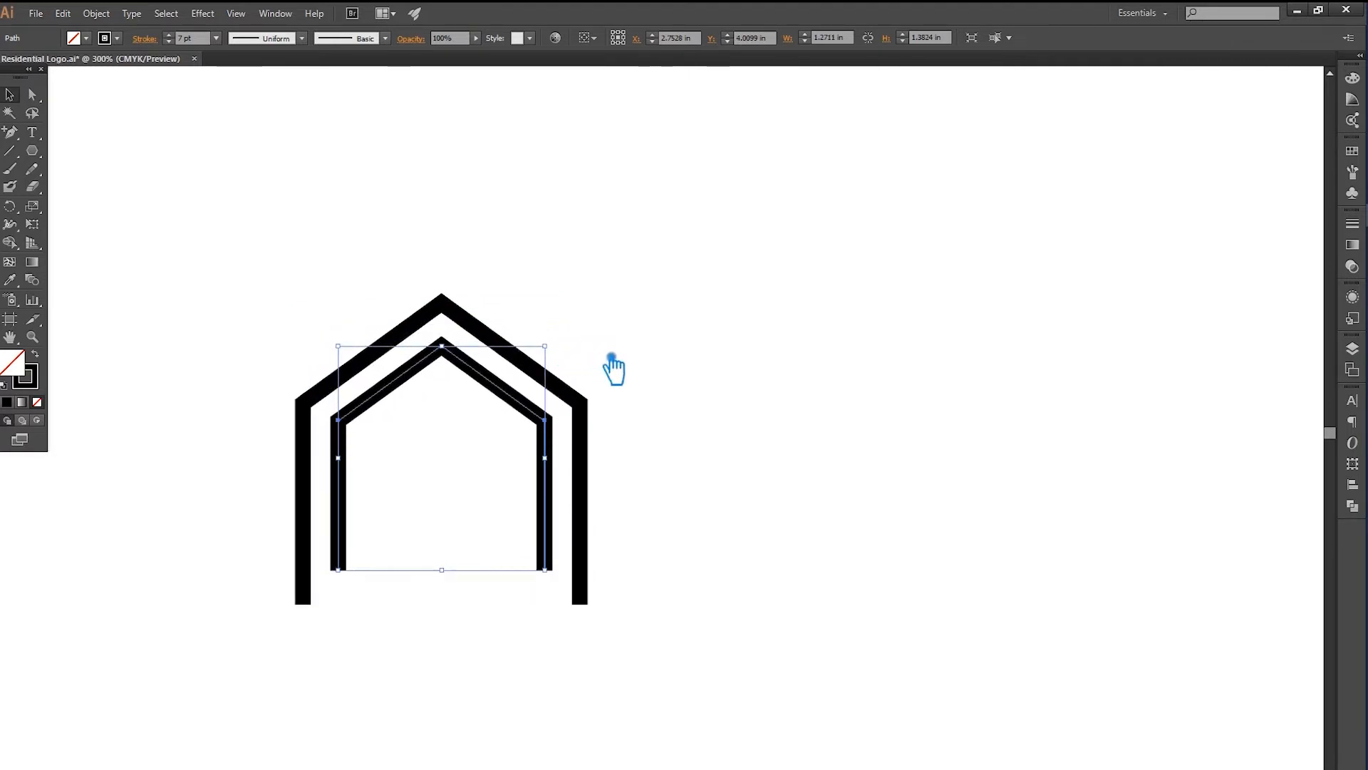
{"action": "key", "text": "Down"}
Extend the inner outline's legs down to roughly the outer outline's base, making it about 1.59 in tall
{"action": "key", "text": "a"}
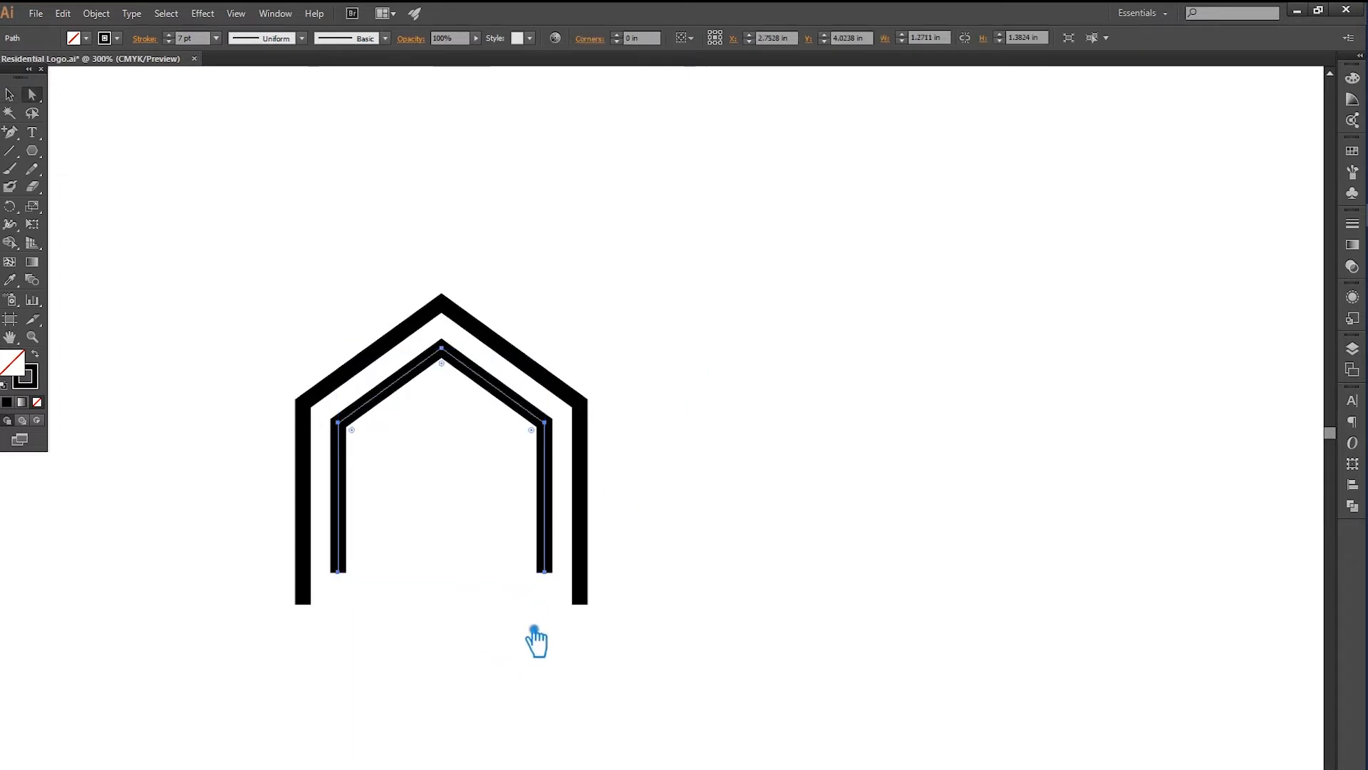
{"action": "left_click_drag", "start_coordinate": [572, 601], "coordinate": [338, 557]}
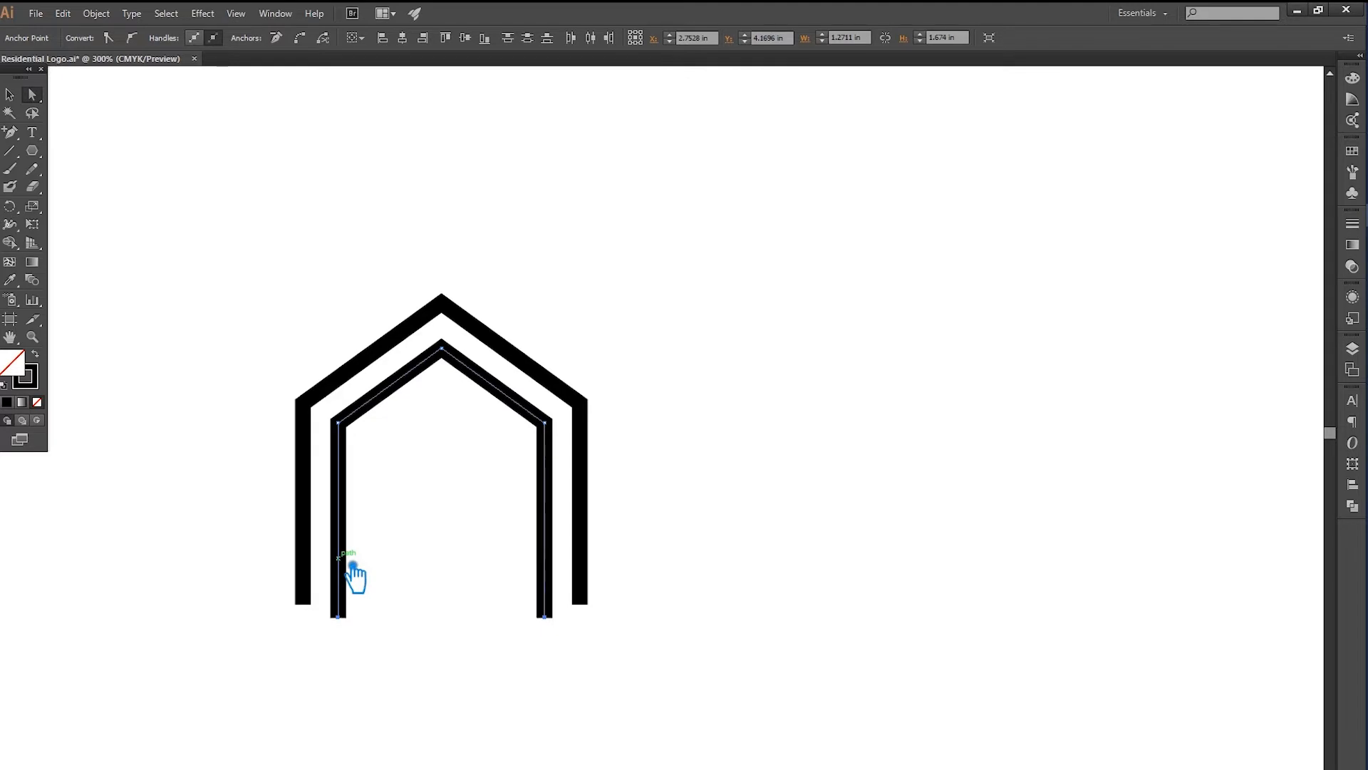
{"action": "key", "text": "Up"}
{"action": "key", "text": "Up"}
{"action": "key", "text": "Up"}
{"action": "left_click", "coordinate": [10, 94]}
{"action": "left_click", "coordinate": [174, 175]}
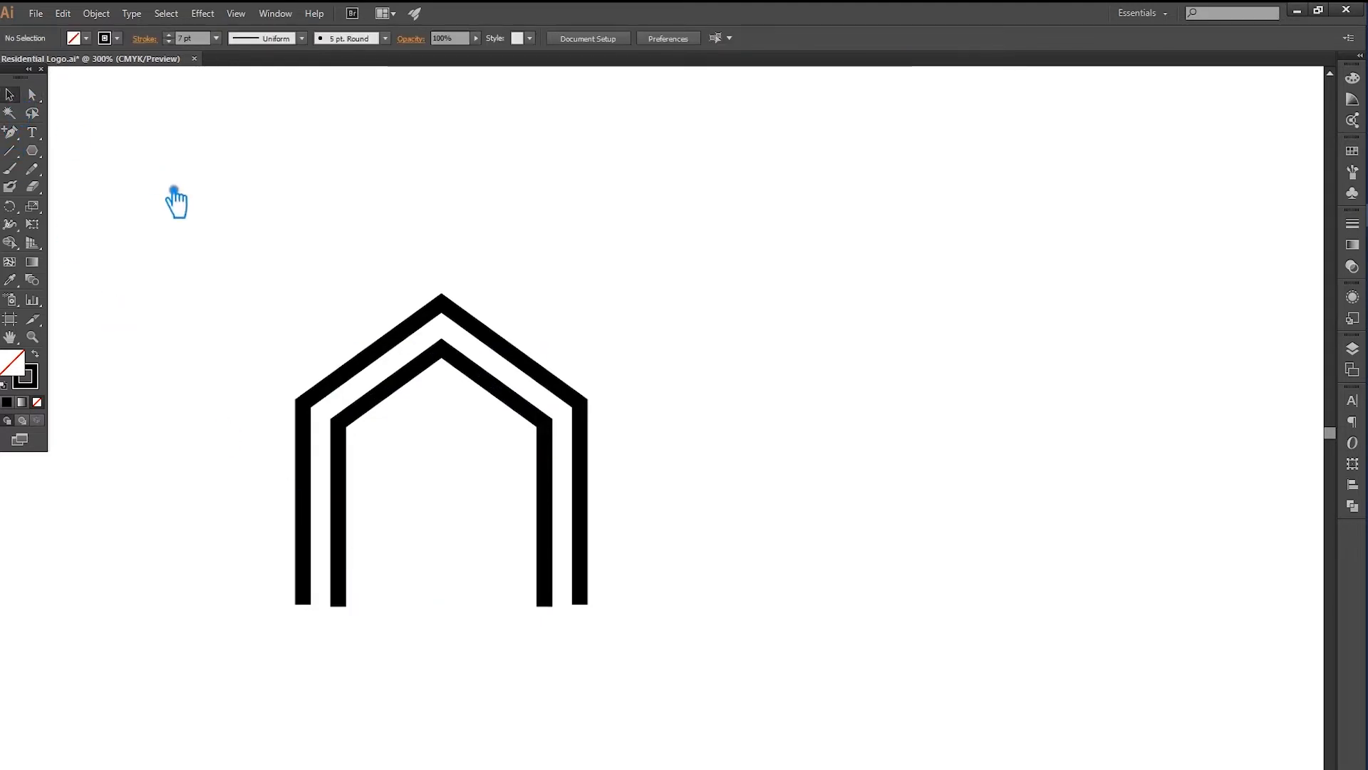
Create a reduced copy of the inner outline, about 0.85 in wide, nested inside it and nudged slightly down
{"action": "left_click", "coordinate": [505, 392]}
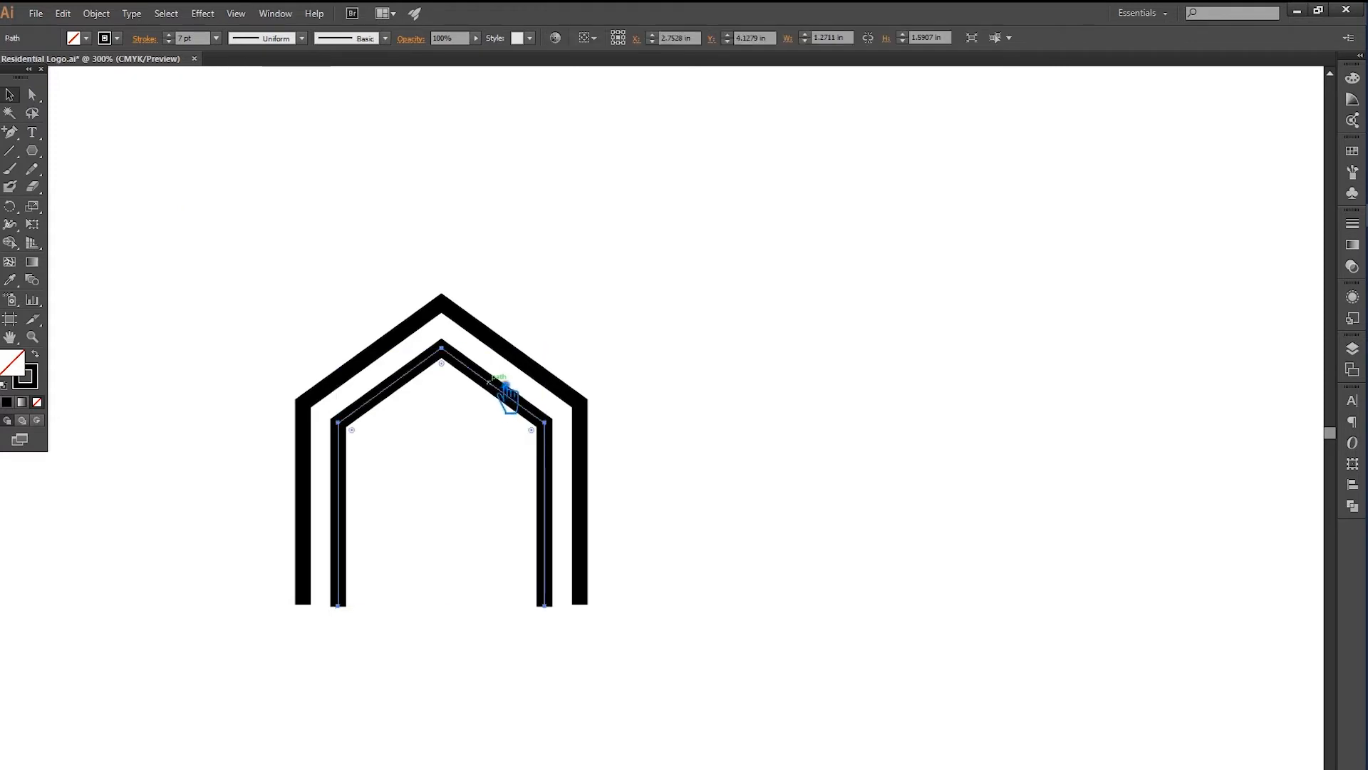
{"action": "left_click_drag", "start_coordinate": [557, 354], "coordinate": [524, 392]}
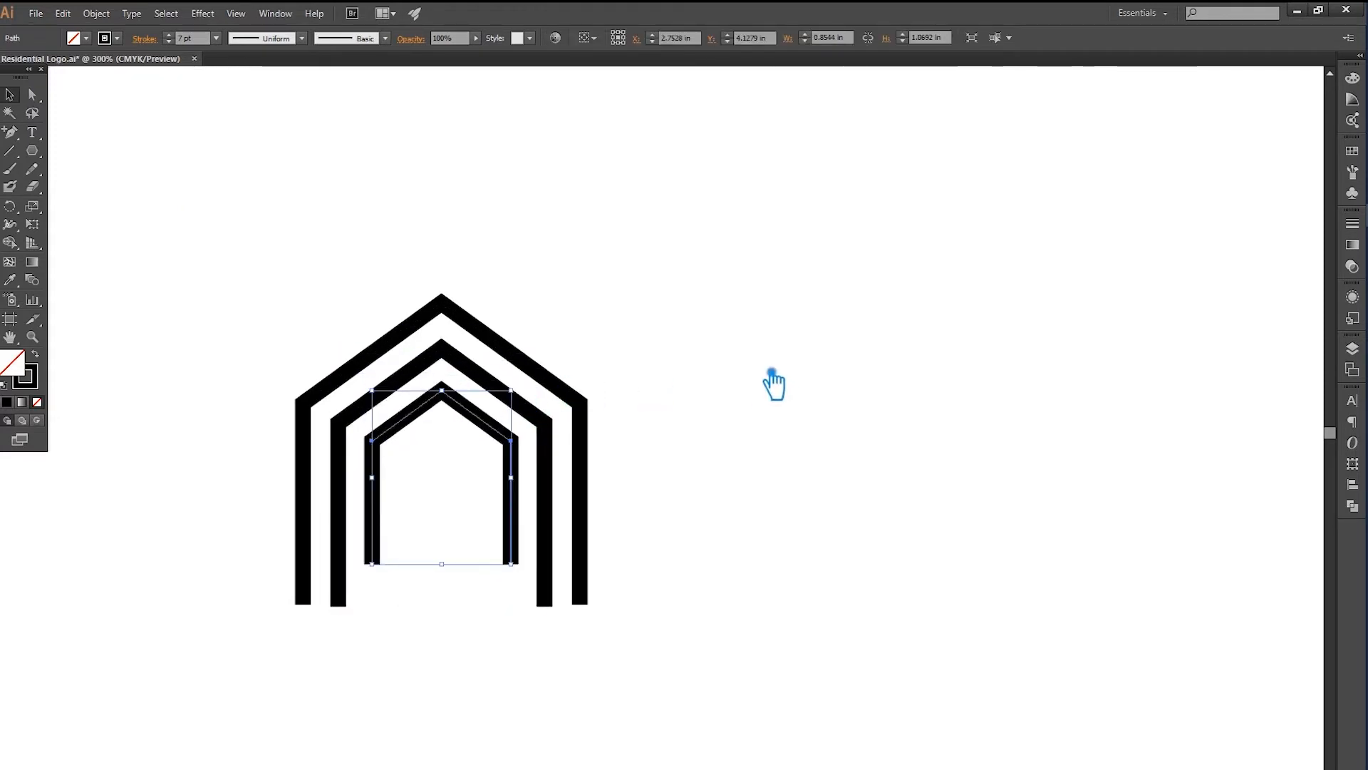
{"action": "key", "text": "Down"}
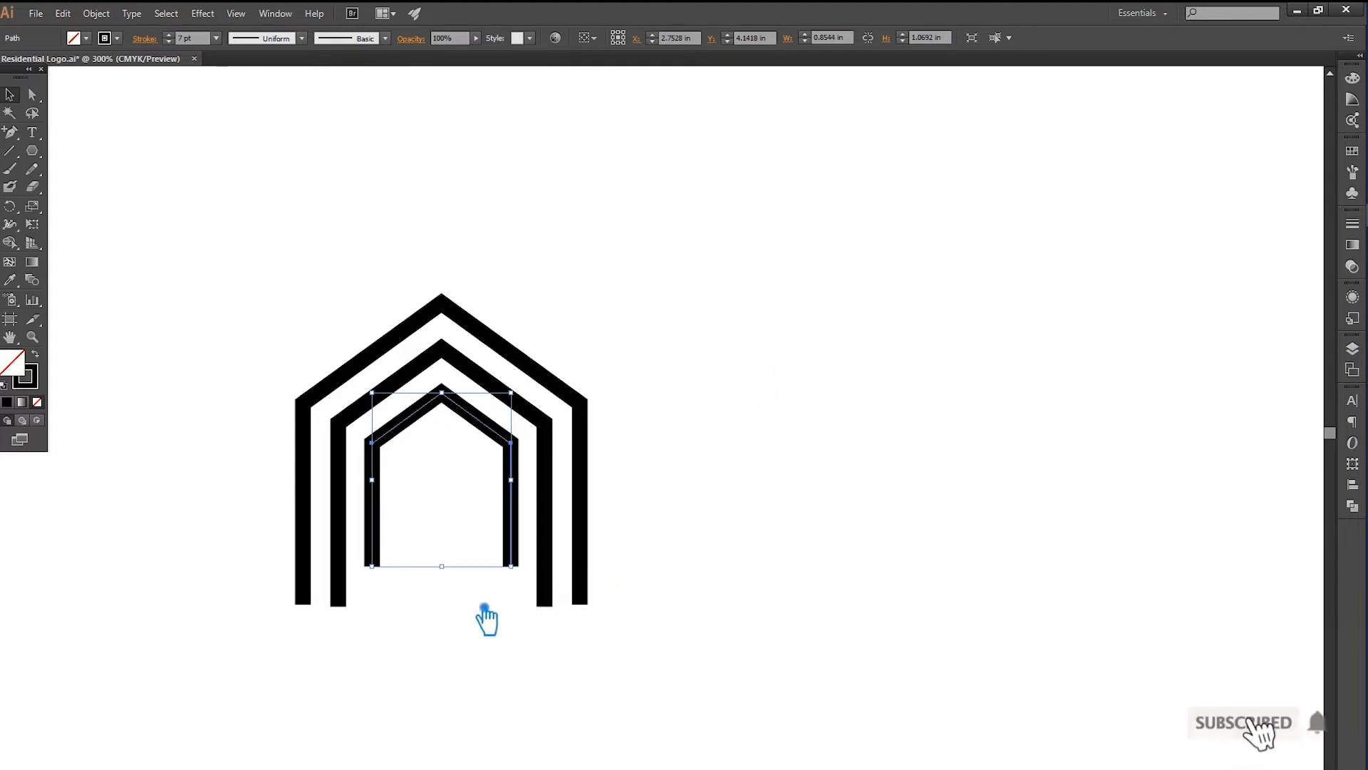
Extend the innermost outline's legs down until it is about 1.44 in tall
{"action": "key", "text": "a"}
{"action": "left_click_drag", "start_coordinate": [525, 586], "coordinate": [358, 554]}
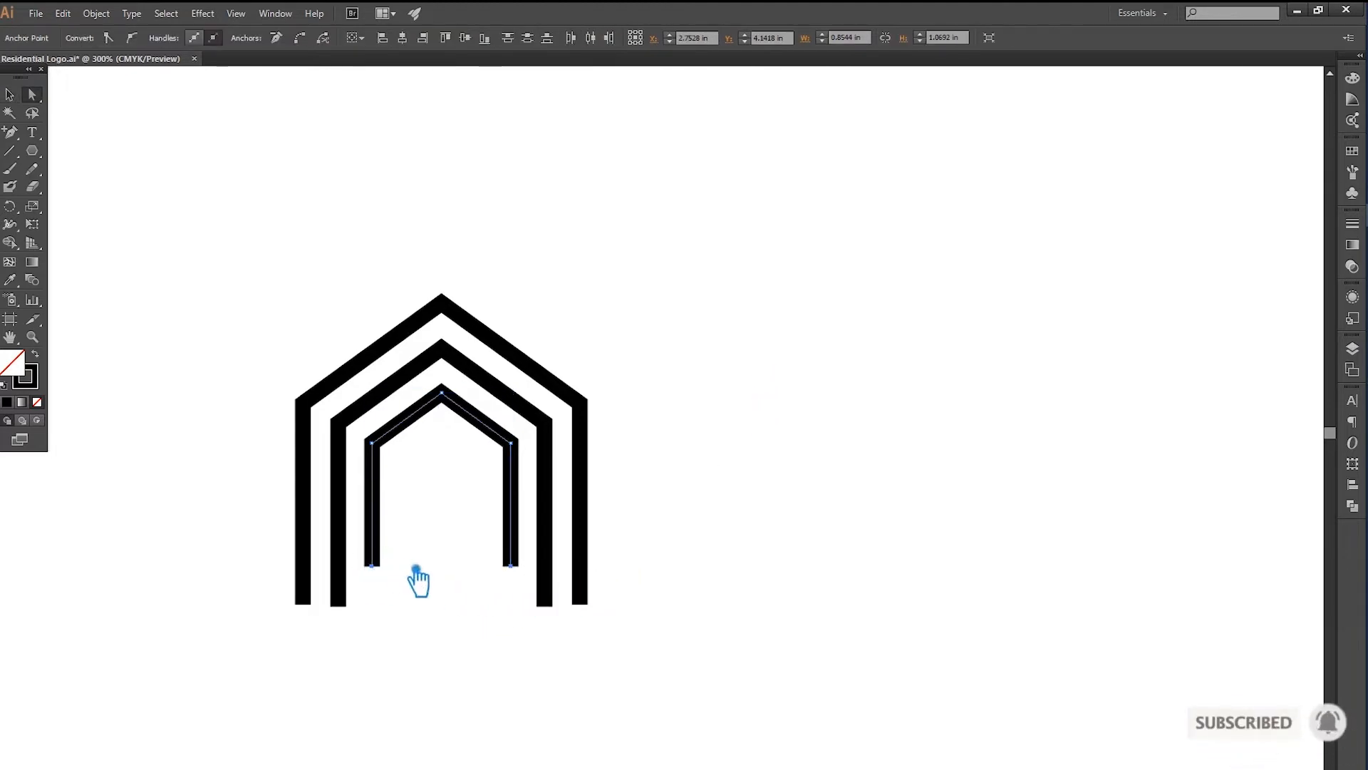
{"action": "key", "text": "Down"}
{"action": "key", "text": "Down"}
{"action": "key", "text": "Down"}
{"action": "key", "text": "Down"}
{"action": "key", "text": "Down"}
{"action": "key", "text": "Down"}
{"action": "key", "text": "Down"}
{"action": "key", "text": "Down"}
{"action": "key", "text": "Down"}
{"action": "key", "text": "Down"}
{"action": "key", "text": "Down"}
{"action": "key", "text": "Down"}
{"action": "key", "text": "Down"}
{"action": "key", "text": "Down"}
{"action": "key", "text": "Down"}
{"action": "key", "text": "Down"}
{"action": "key", "text": "Down"}
{"action": "key", "text": "Down"}
{"action": "key", "text": "Down"}
{"action": "key", "text": "Down"}
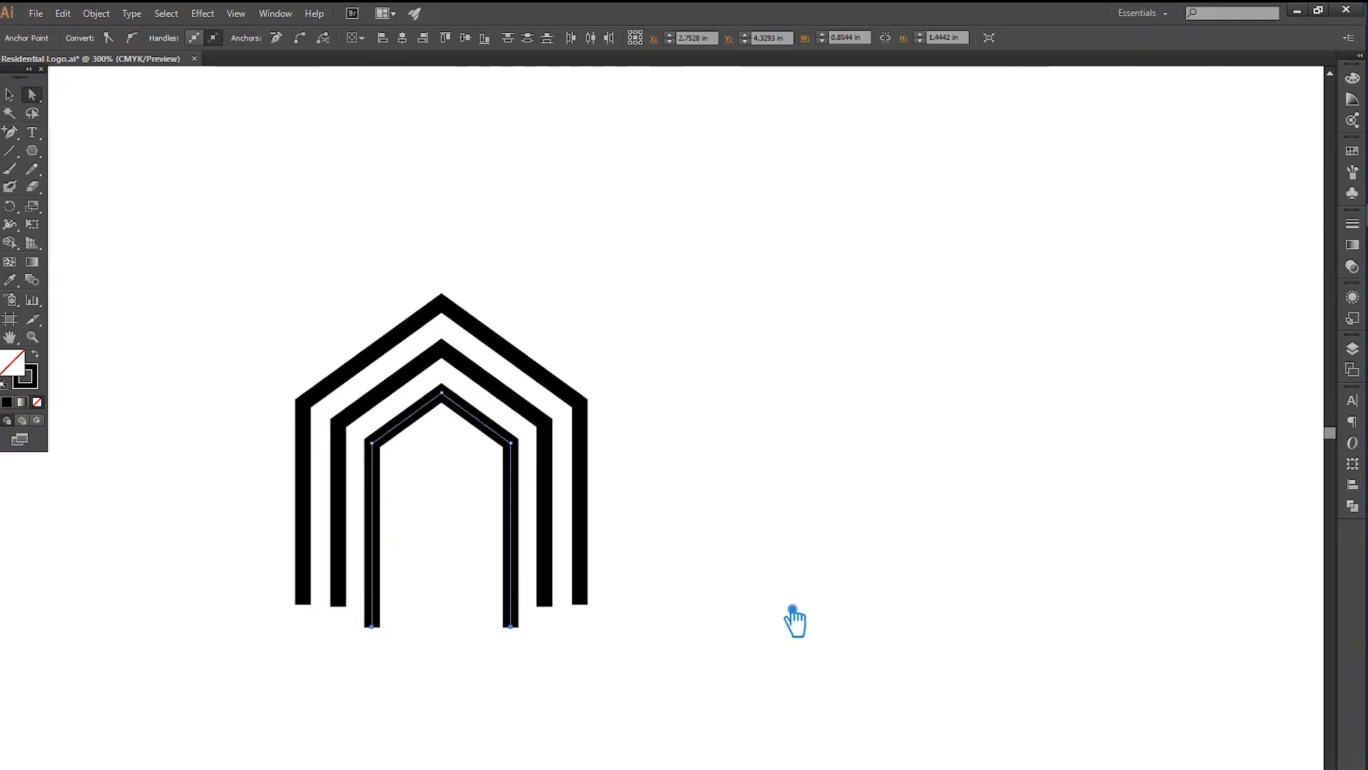
Extend the legs of all three house outlines down together by about 0.28 in
{"action": "left_click_drag", "start_coordinate": [737, 665], "coordinate": [203, 615]}
{"action": "key", "text": "Down"}
{"action": "key", "text": "Down"}
{"action": "key", "text": "Down"}
{"action": "key", "text": "Down"}
{"action": "key", "text": "Down"}
{"action": "key", "text": "Down"}
{"action": "key", "text": "Down"}
{"action": "key", "text": "Down"}
{"action": "key", "text": "Down"}
{"action": "key", "text": "Down"}
{"action": "key", "text": "Down"}
{"action": "key", "text": "Down"}
{"action": "key", "text": "Down"}
{"action": "key", "text": "Down"}
{"action": "key", "text": "Down"}
{"action": "key", "text": "Down"}
{"action": "key", "text": "Down"}
{"action": "key", "text": "Down"}
{"action": "key", "text": "Down"}
{"action": "key", "text": "Down"}
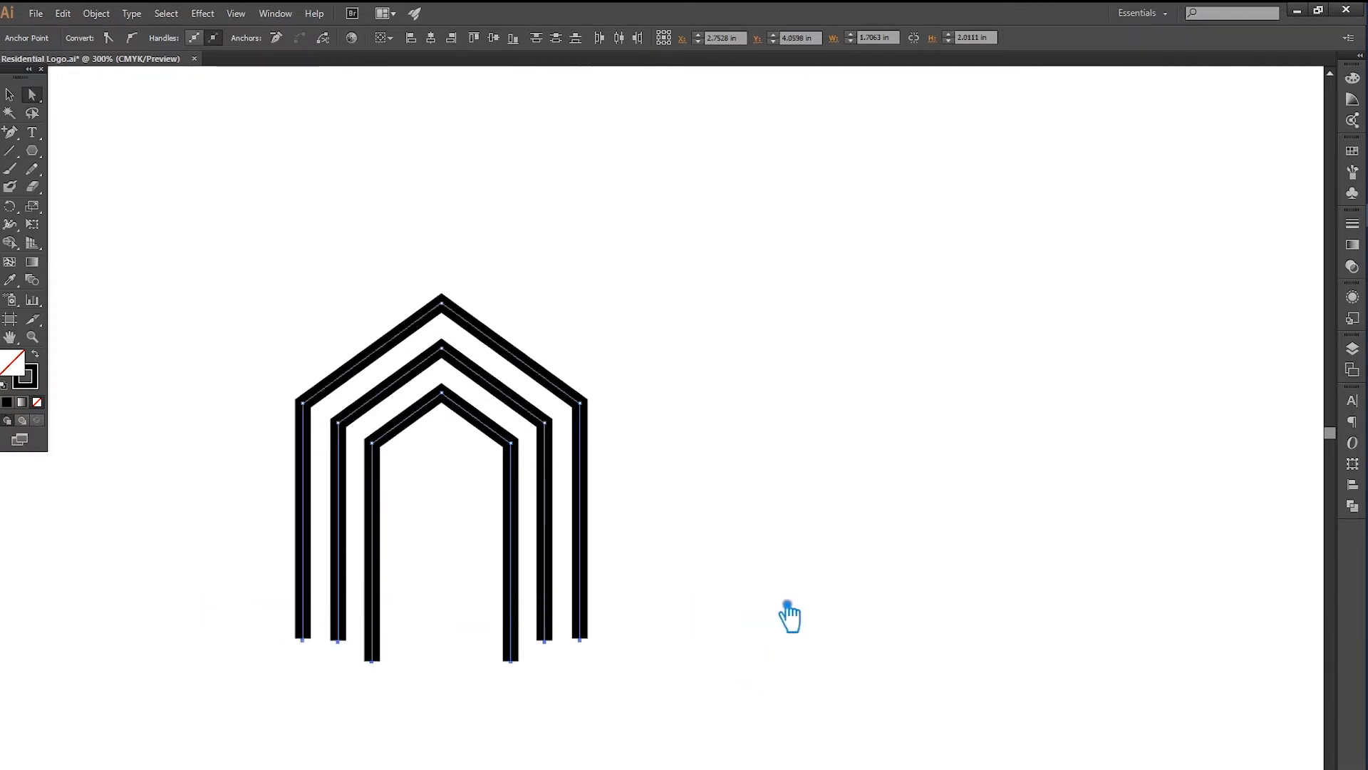
{"action": "left_click", "coordinate": [784, 539]}
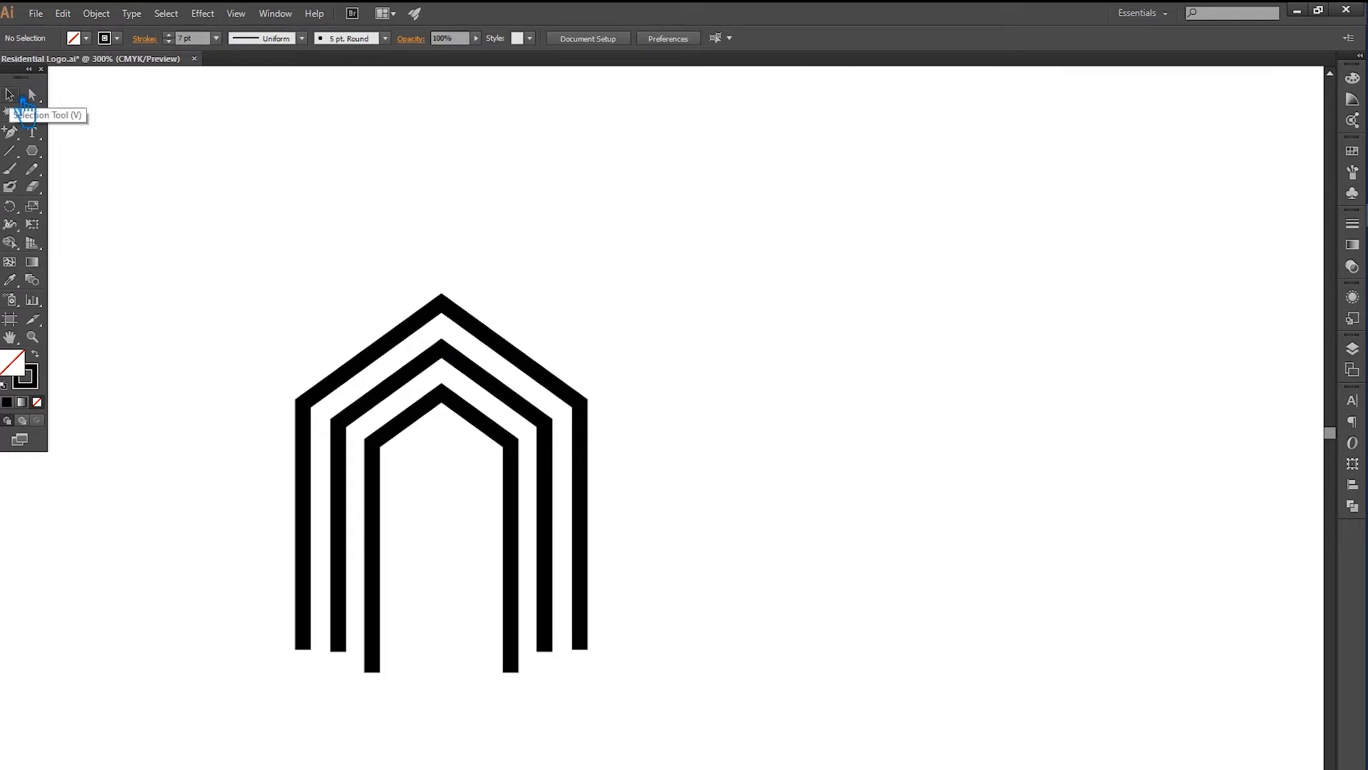
{"action": "left_click", "coordinate": [19, 100]}
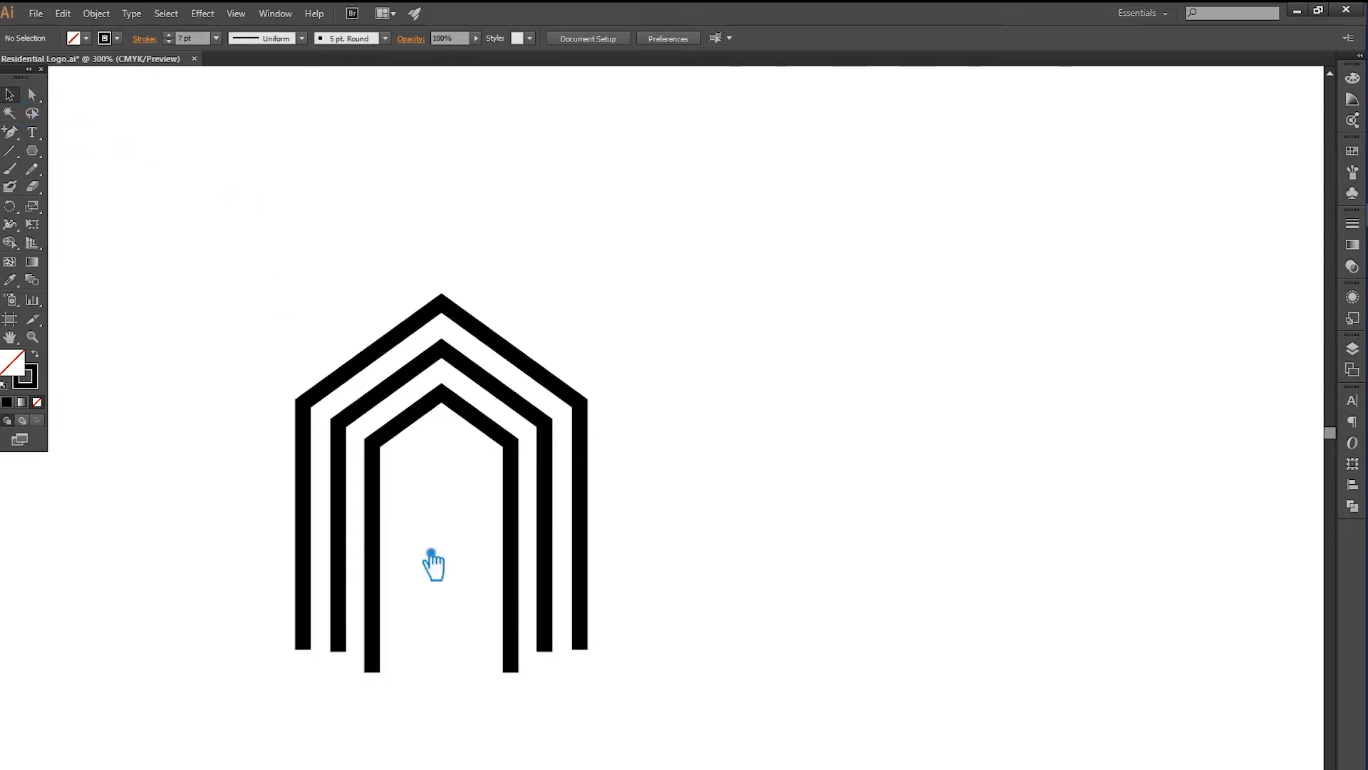
Extend only the legs of the middle and innermost outlines down by about 0.46 in
{"action": "key", "text": "a"}
{"action": "left_click_drag", "start_coordinate": [581, 724], "coordinate": [344, 651]}
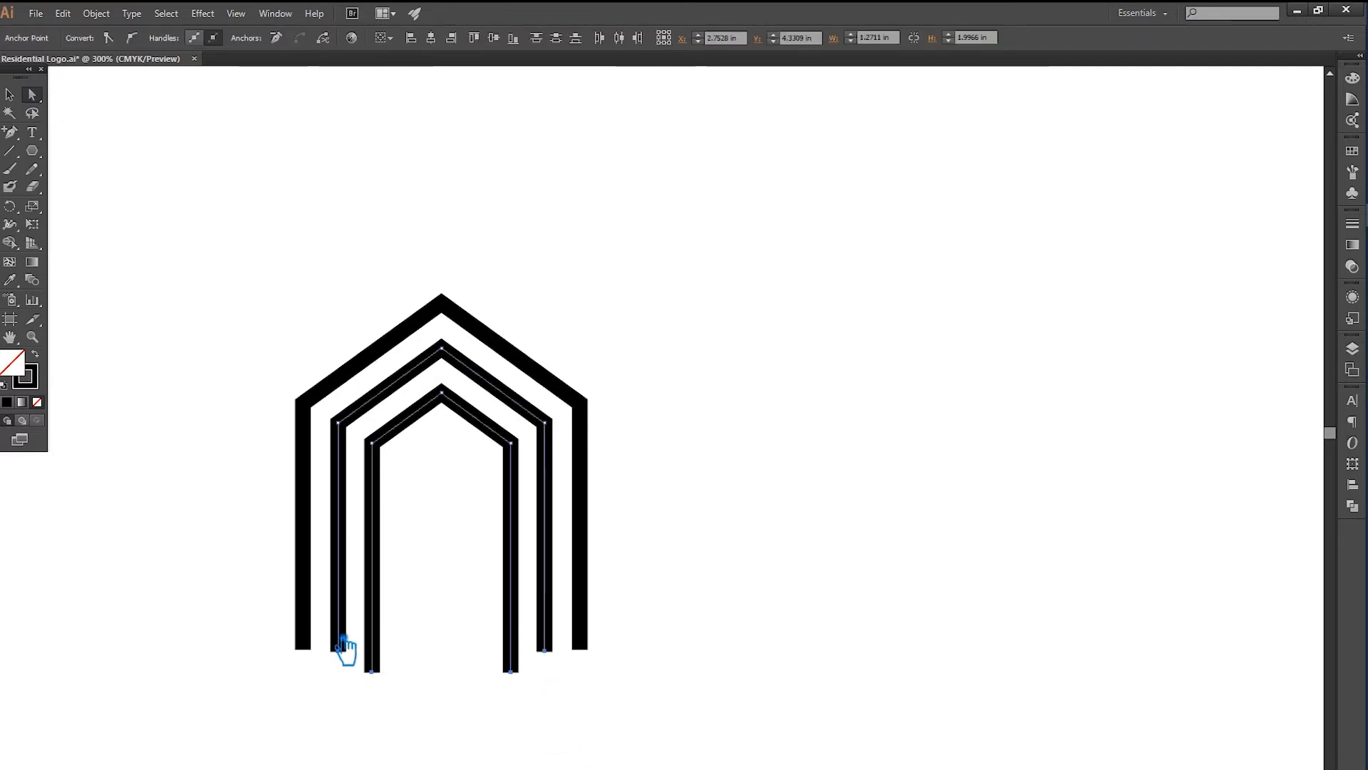
{"action": "key", "text": "shift+Down"}
{"action": "key", "text": "shift+Down"}
{"action": "key", "text": "shift+Down"}
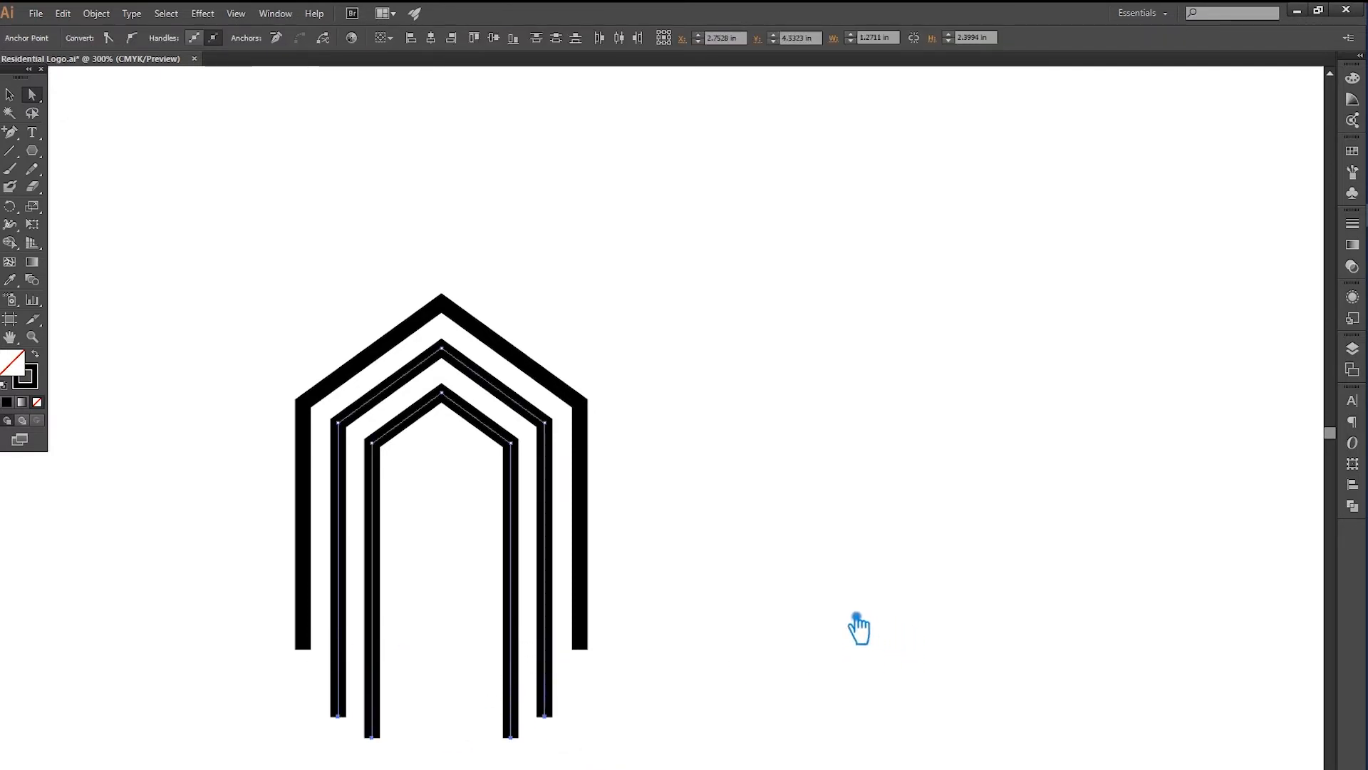
{"action": "key", "text": "Down"}
{"action": "left_click", "coordinate": [10, 94]}
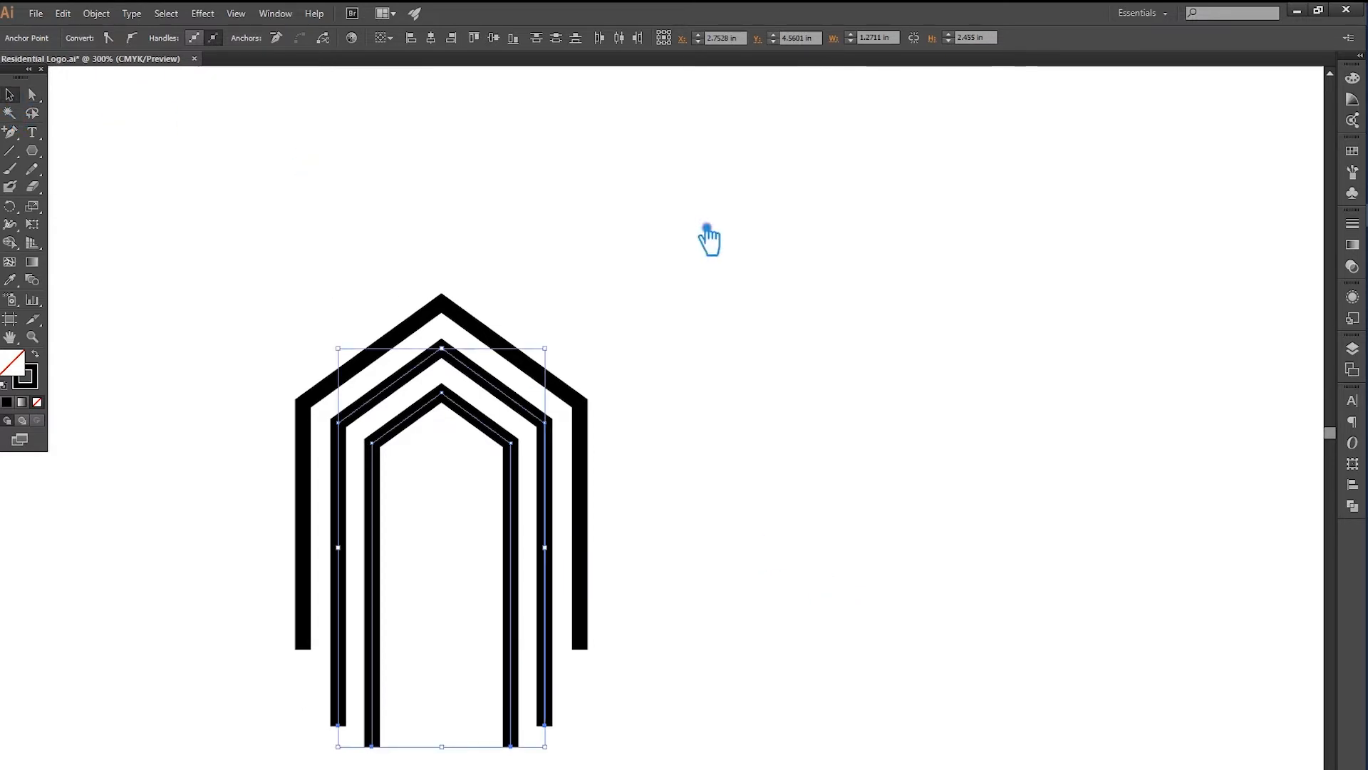
{"action": "left_click", "coordinate": [705, 238]}
Raise the middle outline by about 0.56 in so its roof peak sits above the outer outline's peak
{"action": "left_click", "coordinate": [467, 360]}
{"action": "key", "text": "Up"}
{"action": "key", "text": "Up"}
{"action": "key", "text": "Up"}
{"action": "key", "text": "Up"}
{"action": "key", "text": "Up"}
{"action": "key", "text": "Up"}
{"action": "key", "text": "Up"}
{"action": "key", "text": "Up"}
{"action": "key", "text": "Up"}
{"action": "key", "text": "Up"}
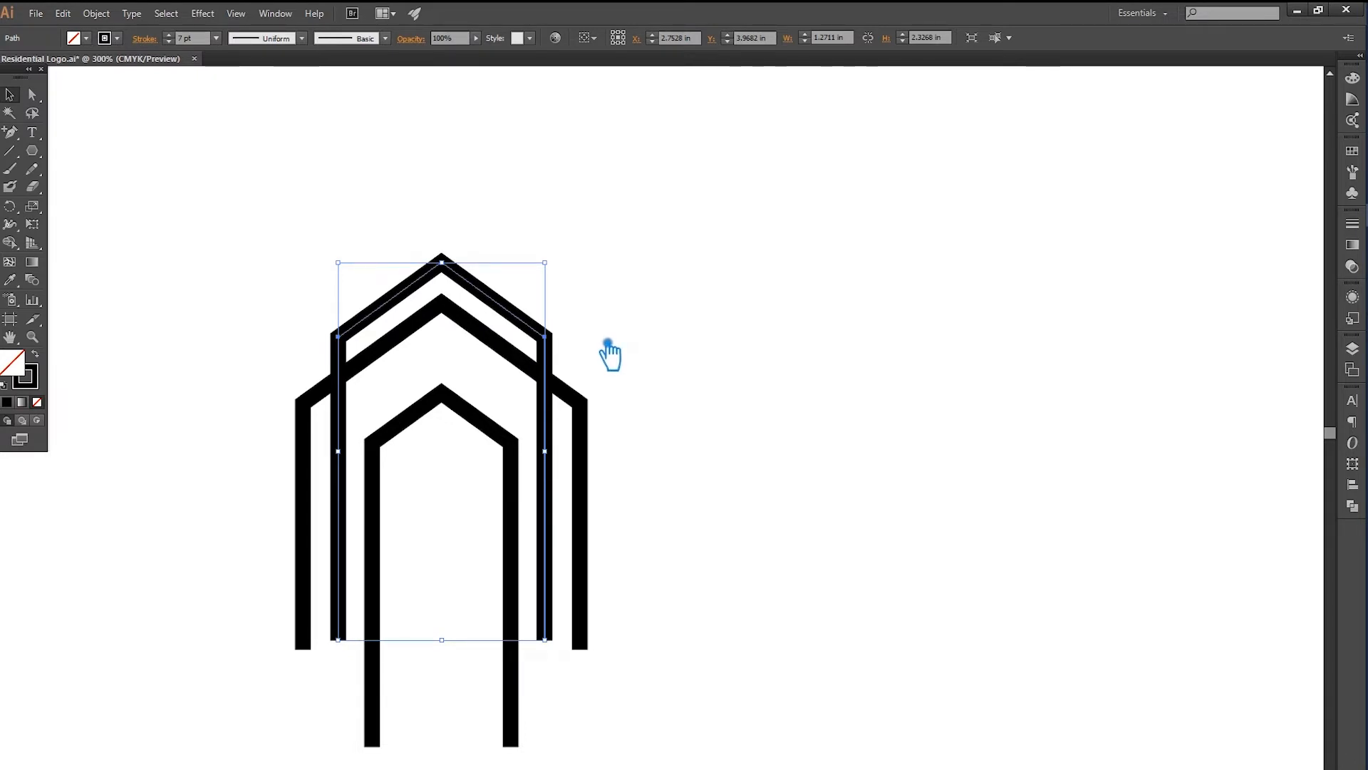
{"action": "key", "text": "Up"}
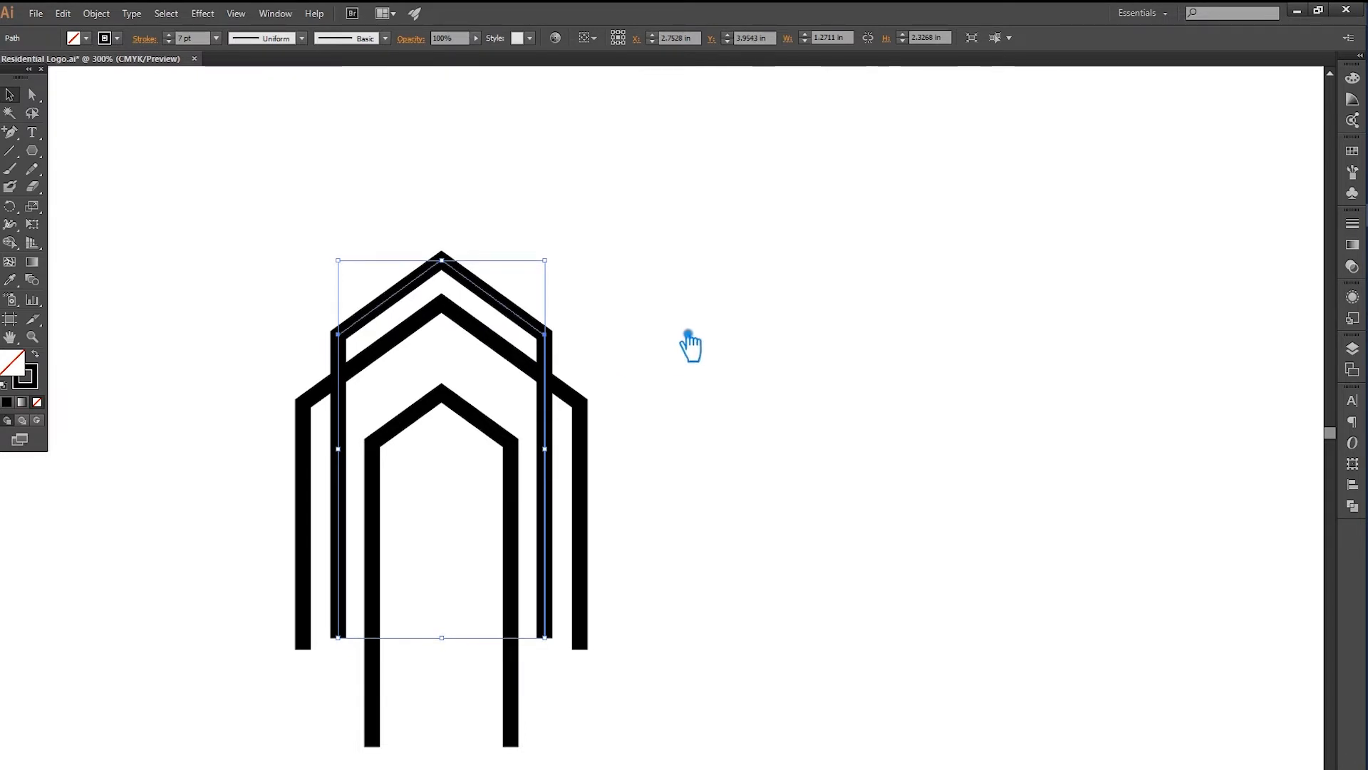
{"action": "key", "text": "Up"}
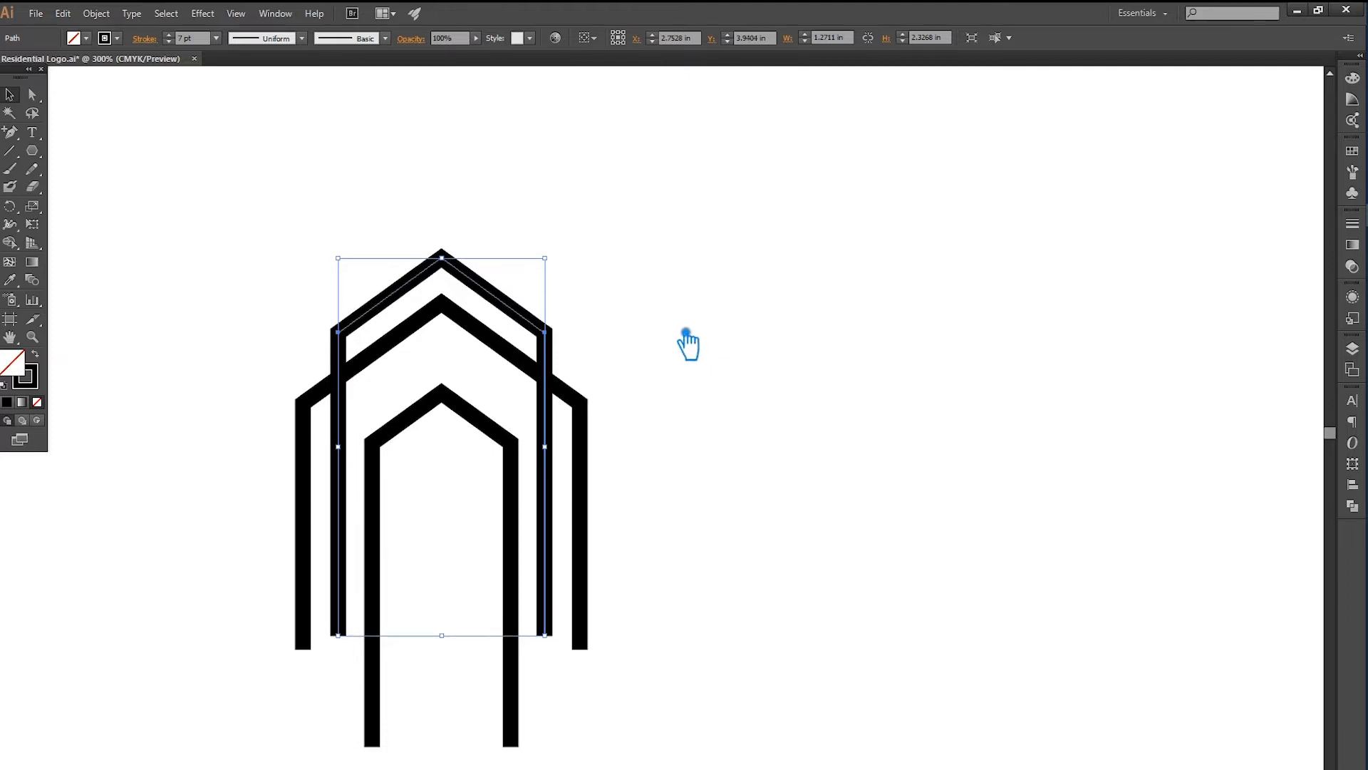
{"action": "left_click", "coordinate": [666, 367]}
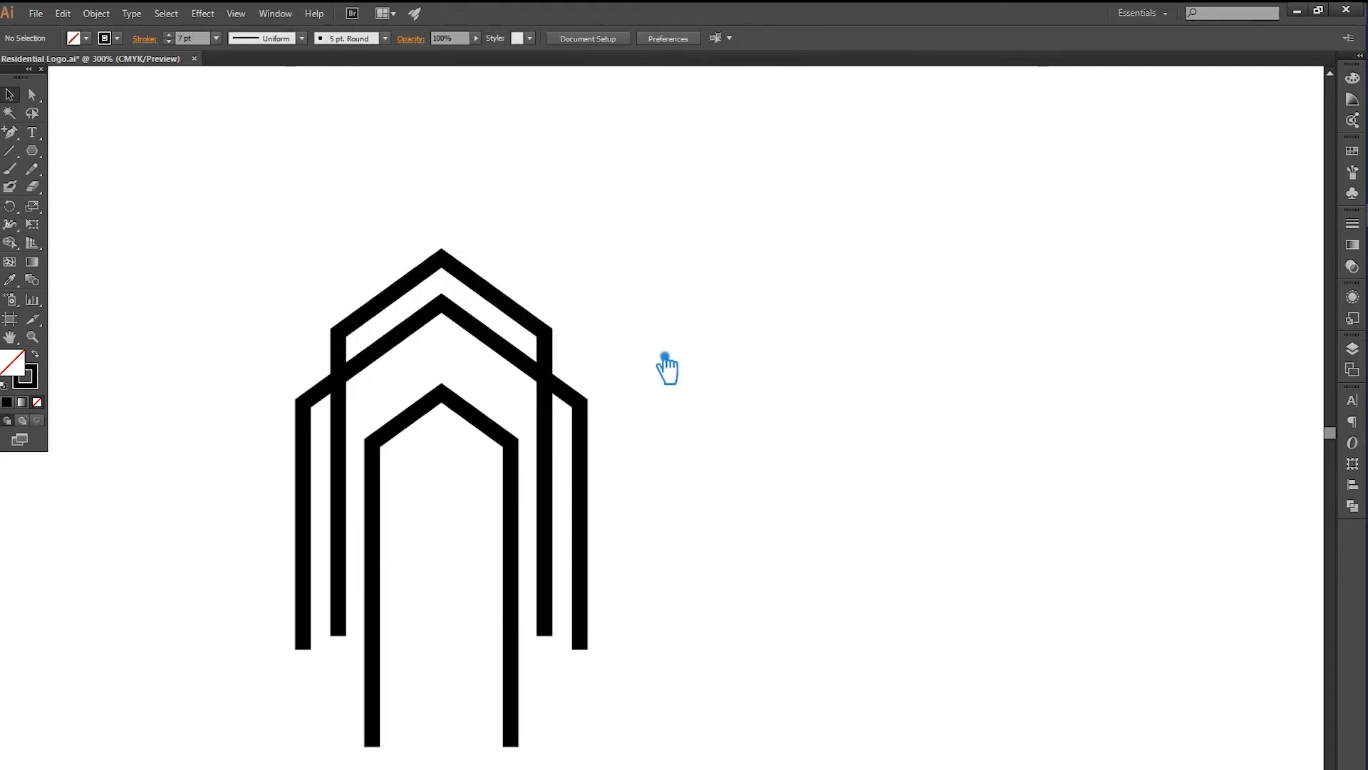
Raise the innermost outline by about 1.1 in so its roof peak sits above the middle outline's peak
{"action": "left_click", "coordinate": [485, 425]}
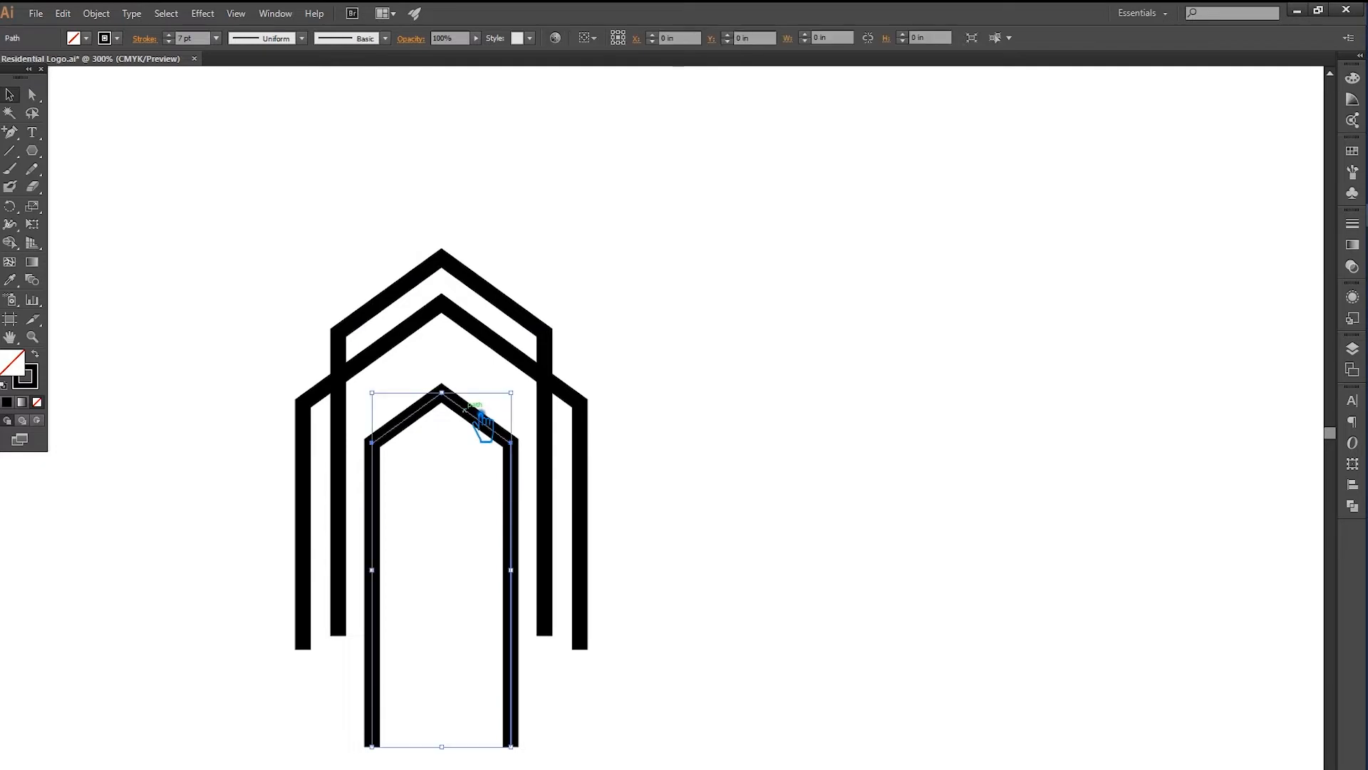
{"action": "key", "text": "Up"}
{"action": "key", "text": "Up"}
{"action": "key", "text": "Up"}
{"action": "key", "text": "Up"}
{"action": "key", "text": "Up"}
{"action": "key", "text": "Up"}
{"action": "key", "text": "Up"}
{"action": "key", "text": "Up"}
{"action": "key", "text": "Up"}
{"action": "key", "text": "Up"}
{"action": "key", "text": "Up"}
{"action": "key", "text": "Up"}
{"action": "key", "text": "Up"}
{"action": "key", "text": "Up"}
{"action": "key", "text": "Up"}
{"action": "key", "text": "Up"}
{"action": "key", "text": "Up"}
{"action": "key", "text": "Up"}
{"action": "key", "text": "Up"}
{"action": "key", "text": "Up"}
{"action": "key", "text": "Up"}
{"action": "key", "text": "Up"}
{"action": "key", "text": "Up"}
{"action": "key", "text": "Up"}
{"action": "key", "text": "Up"}
{"action": "key", "text": "Up"}
{"action": "key", "text": "Up"}
{"action": "key", "text": "Up"}
{"action": "key", "text": "Up"}
{"action": "key", "text": "Up"}
{"action": "key", "text": "Up"}
{"action": "key", "text": "Up"}
{"action": "key", "text": "Up"}
{"action": "key", "text": "Up"}
{"action": "key", "text": "Up"}
{"action": "key", "text": "Up"}
{"action": "key", "text": "Up"}
{"action": "key", "text": "Up"}
{"action": "key", "text": "Up"}
{"action": "key", "text": "Up"}
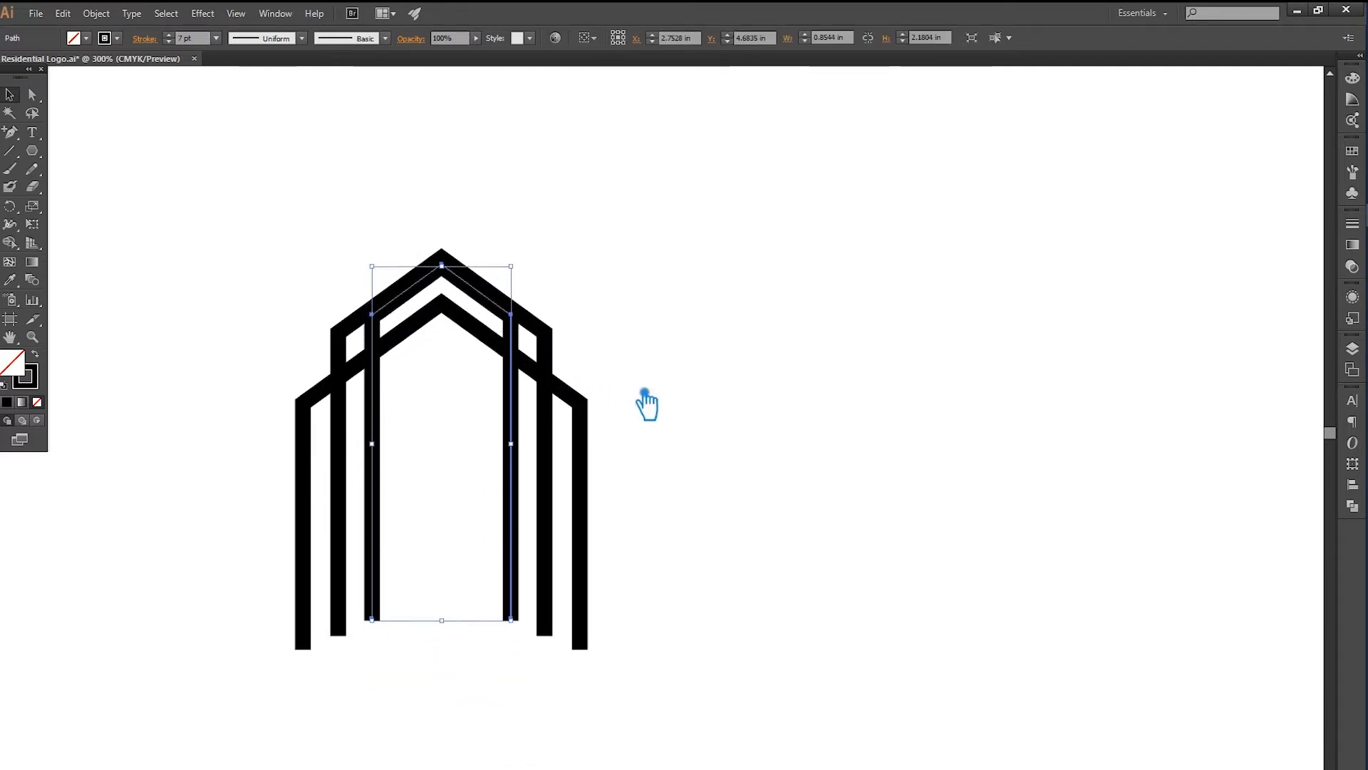
{"action": "key", "text": "Down"}
{"action": "key", "text": "Down"}
{"action": "key", "text": "Down"}
{"action": "key", "text": "Down"}
{"action": "key", "text": "Down"}
{"action": "key", "text": "Down"}
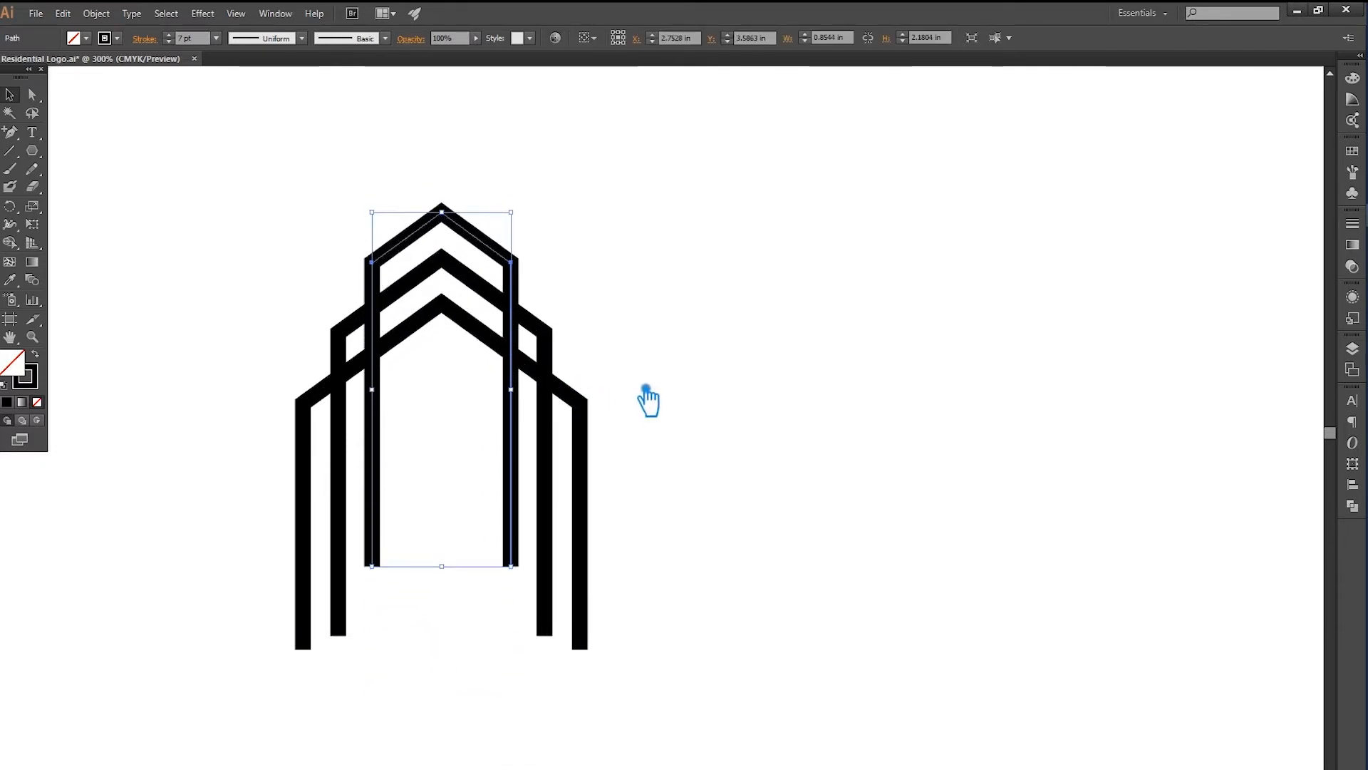
{"action": "left_click", "coordinate": [722, 396]}
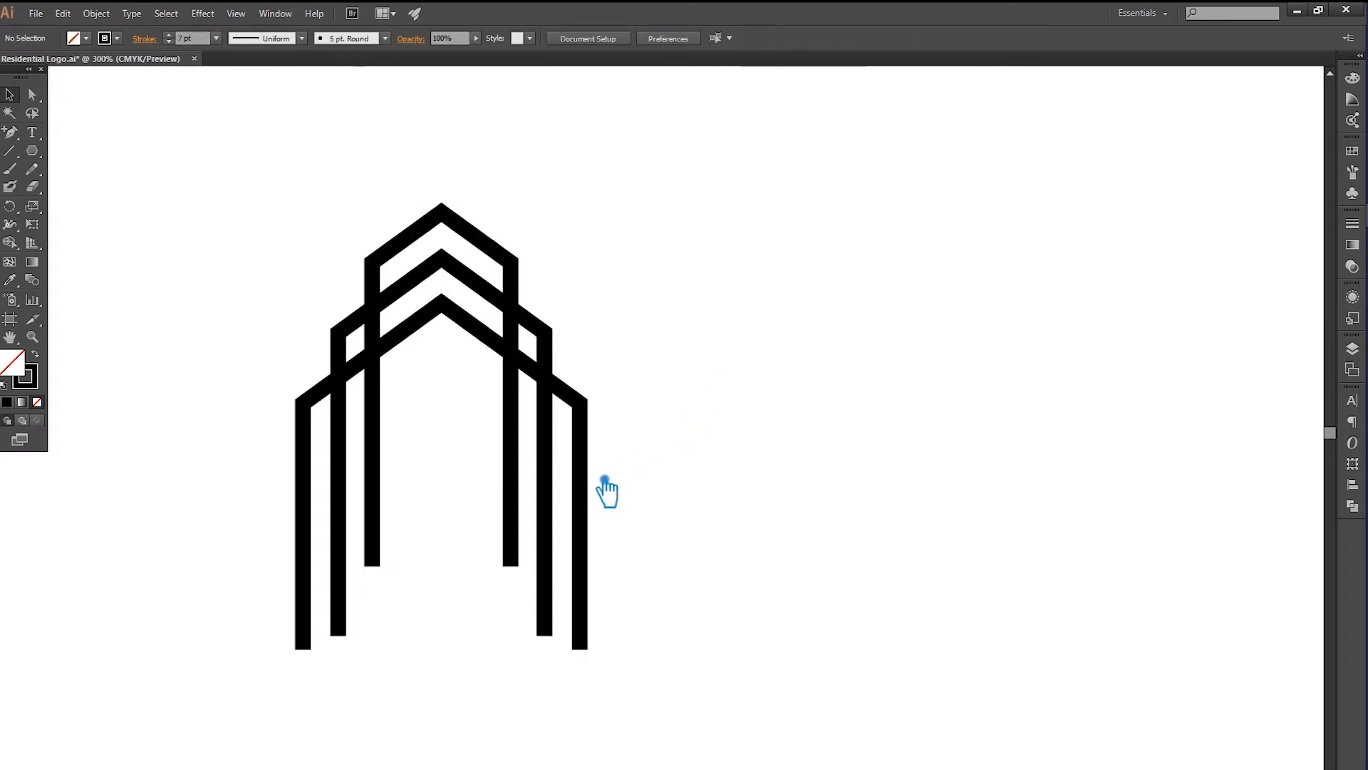
Duplicate the narrowest outline around its centre at about half size, about 0.44 in wide and 1.13 in tall
{"action": "left_click", "coordinate": [520, 274]}
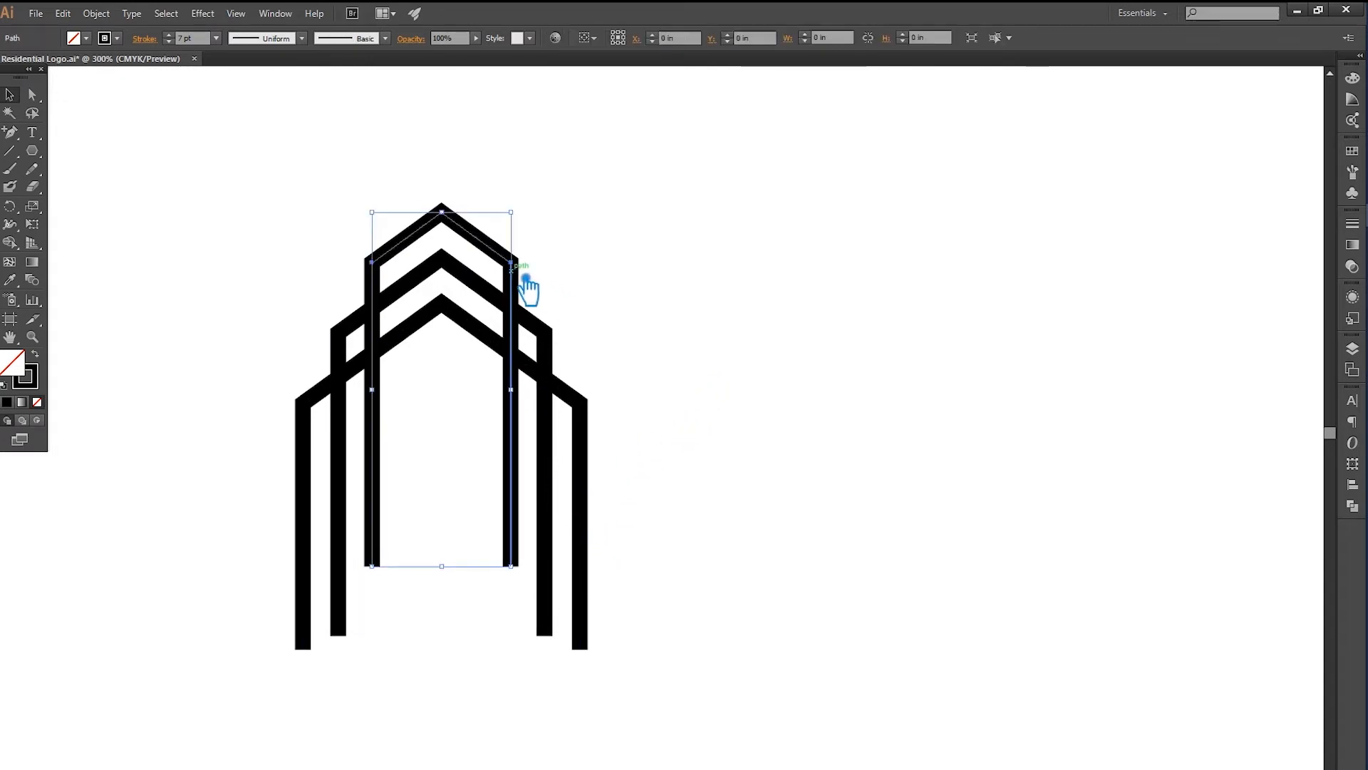
{"action": "left_click_drag", "start_coordinate": [511, 212], "coordinate": [492, 309]}
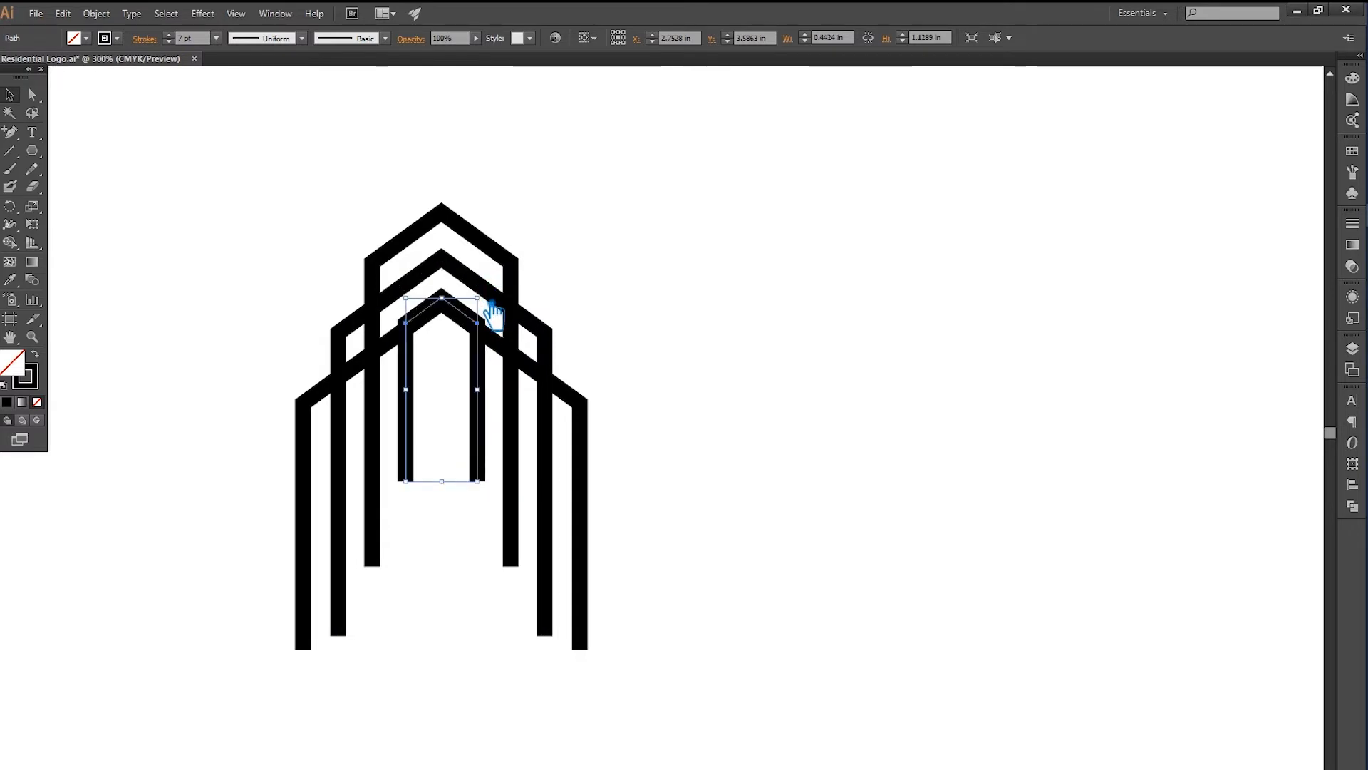
Raise only the roof of the new narrow outline above the other peaks until it is about 1.93 in tall, and save the document
{"action": "key", "text": "a"}
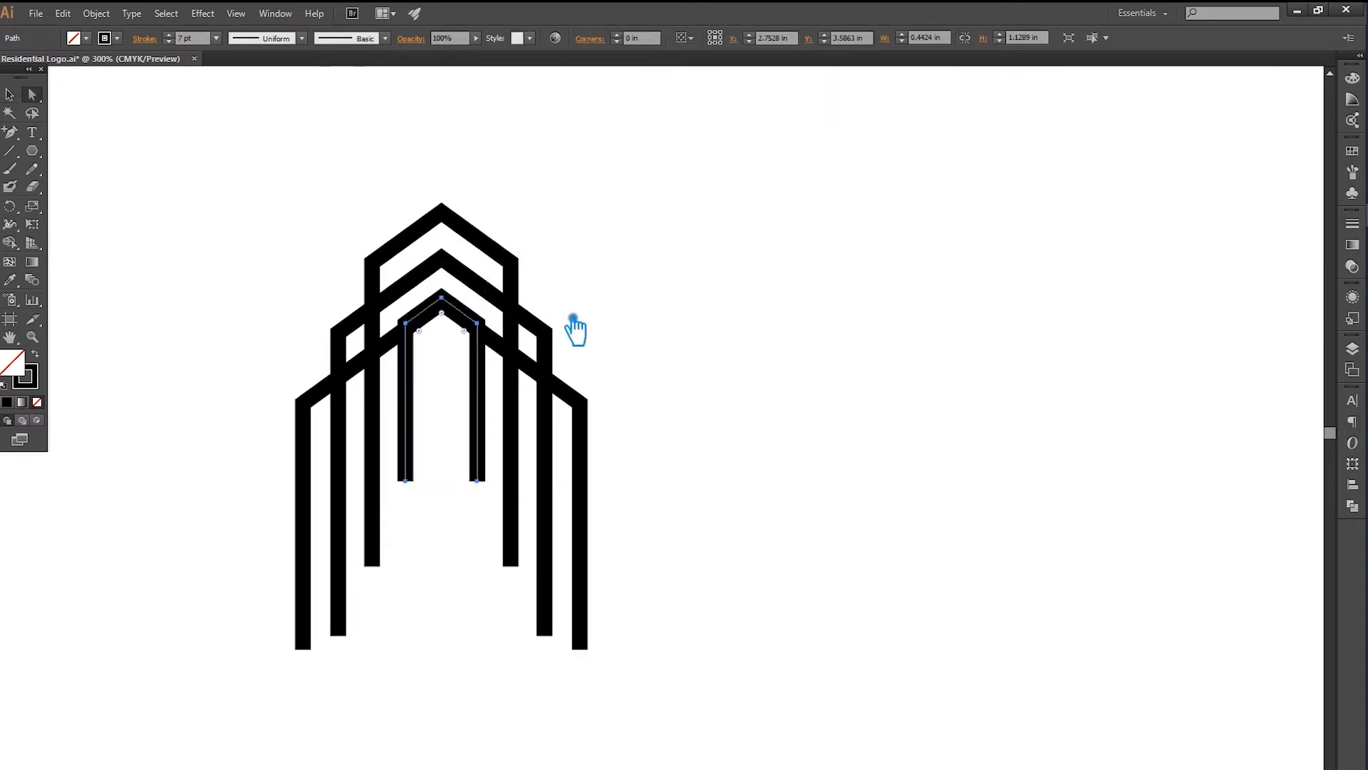
{"action": "left_click", "coordinate": [407, 325]}
{"action": "left_click", "coordinate": [442, 298], "text": "shift"}
{"action": "left_click", "coordinate": [479, 324], "text": "shift"}
{"action": "key", "text": "Up"}
{"action": "key", "text": "shift+Up"}
{"action": "key", "text": "shift+Up"}
{"action": "key", "text": "shift+Up"}
{"action": "key", "text": "shift+Up"}
{"action": "key", "text": "shift+Up"}
{"action": "key", "text": "shift+Up"}
{"action": "key", "text": "shift+Up"}
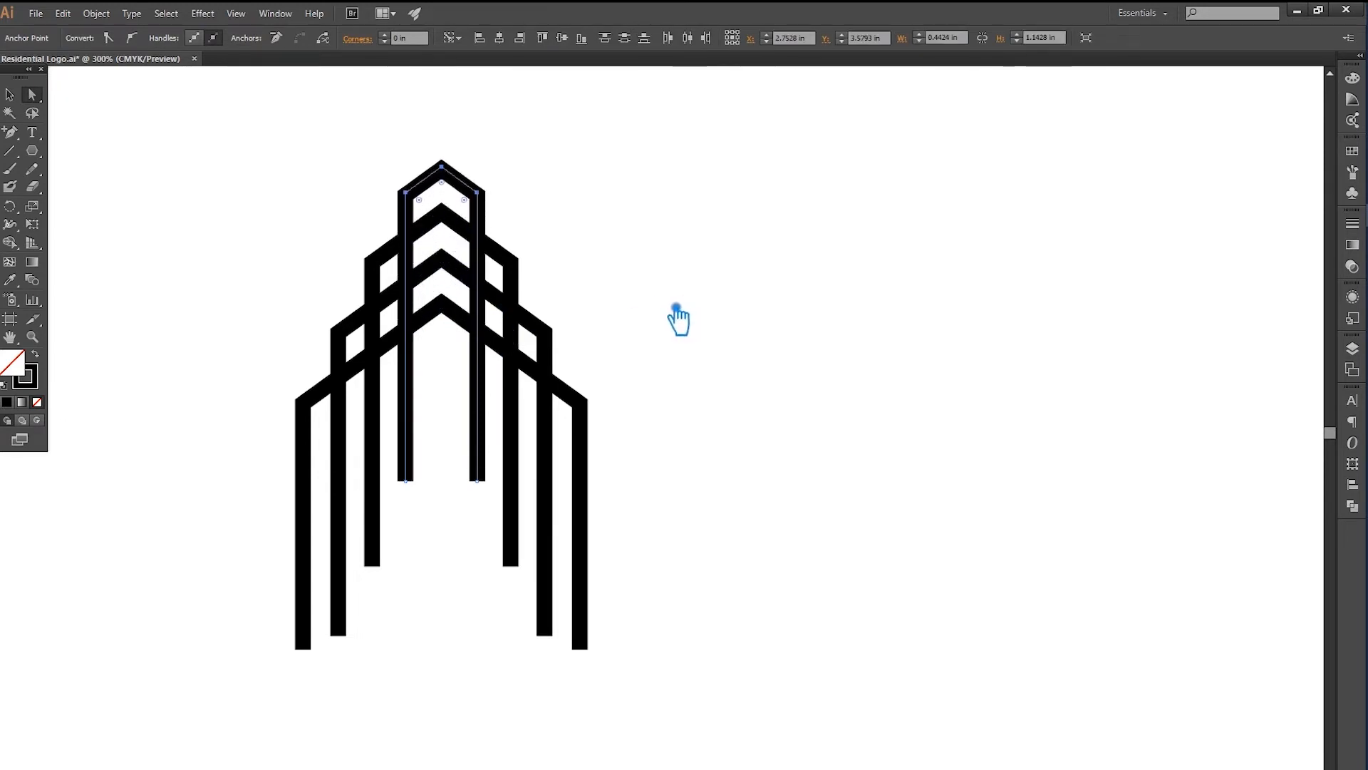
{"action": "left_click", "coordinate": [10, 95]}
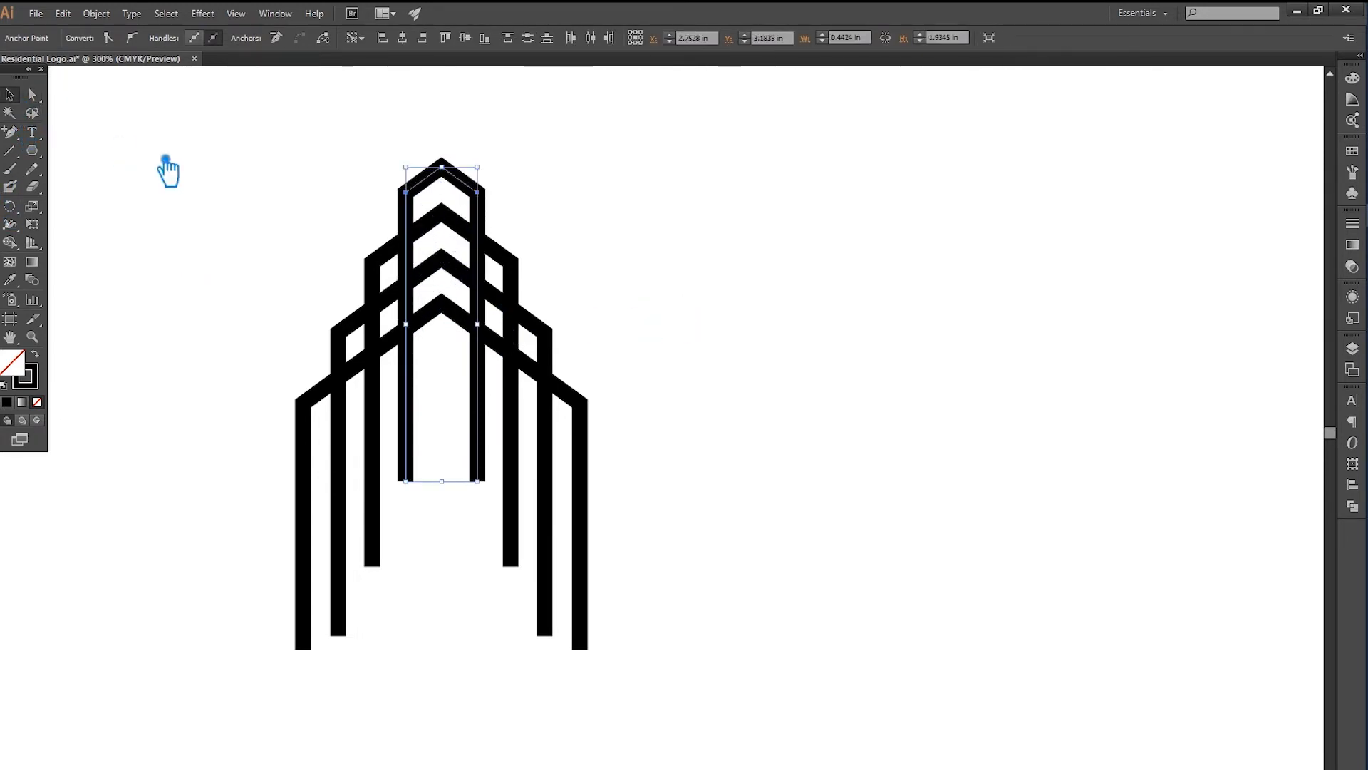
{"action": "left_click", "coordinate": [166, 158]}
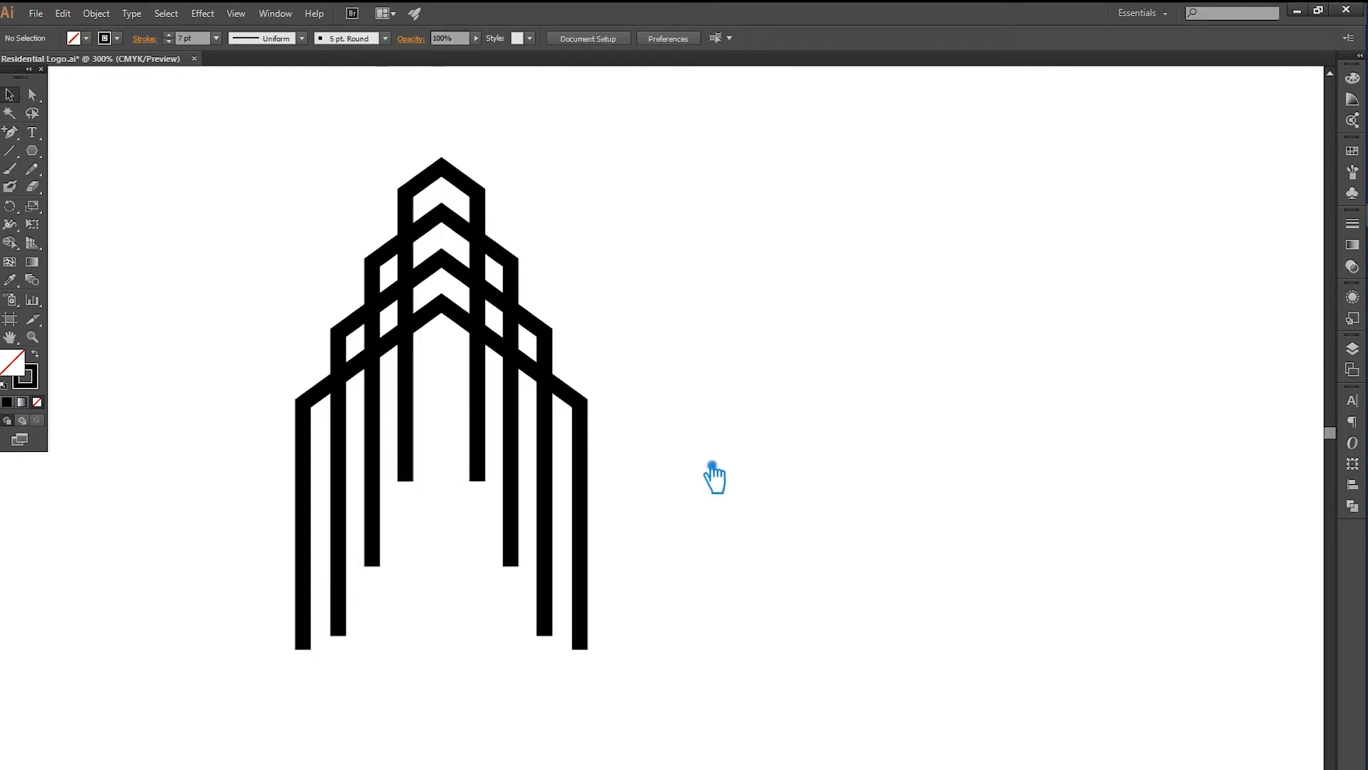
{"action": "key", "text": "ctrl+s"}
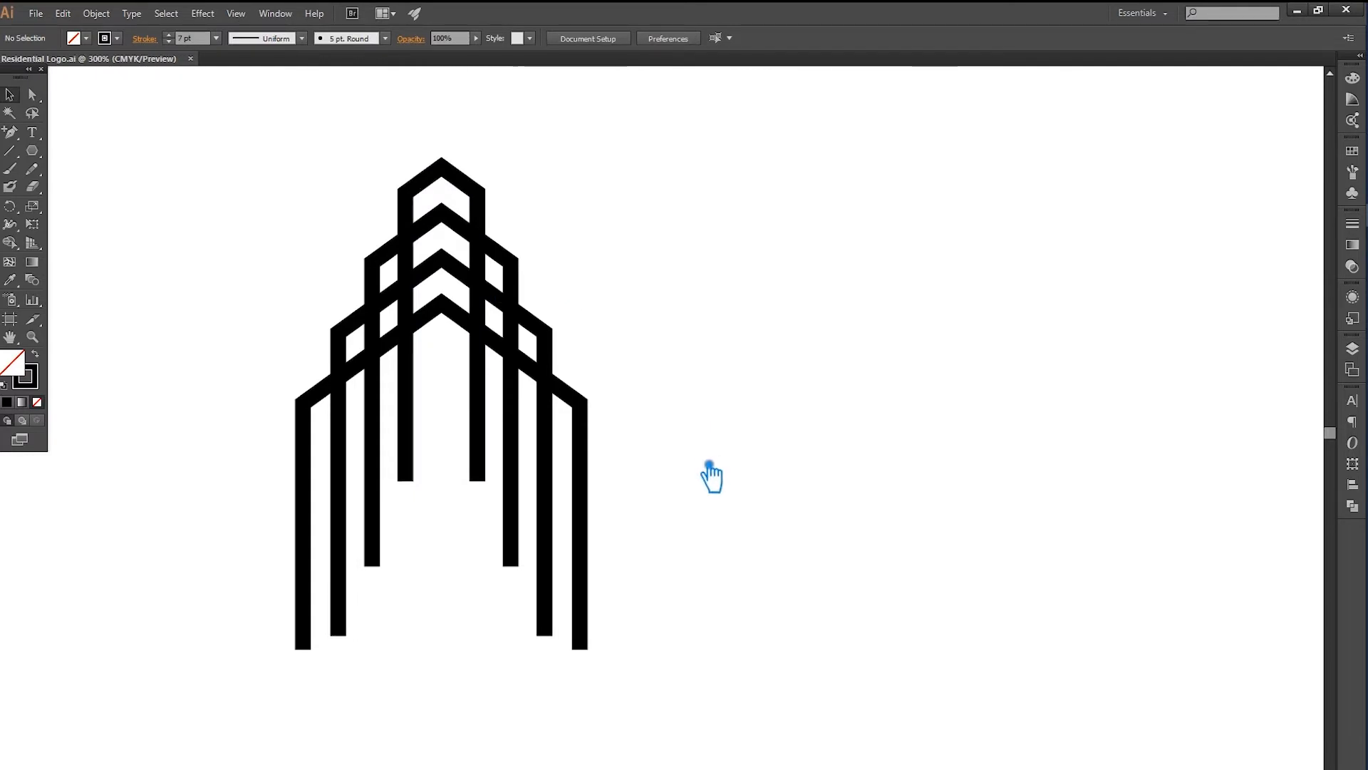
Extend the legs of all four house outlines down together by about 1.1 in
{"action": "key", "text": "a"}
{"action": "left_click_drag", "start_coordinate": [653, 706], "coordinate": [181, 471]}
{"action": "key", "text": "Down"}
{"action": "key", "text": "Down"}
{"action": "key", "text": "Down"}
{"action": "key", "text": "Down"}
{"action": "key", "text": "Down"}
{"action": "key", "text": "Down"}
{"action": "key", "text": "Down"}
{"action": "key", "text": "Down"}
{"action": "key", "text": "Down"}
{"action": "key", "text": "Down"}
{"action": "key", "text": "Down"}
{"action": "key", "text": "Down"}
{"action": "key", "text": "Down"}
{"action": "key", "text": "Down"}
{"action": "key", "text": "Down"}
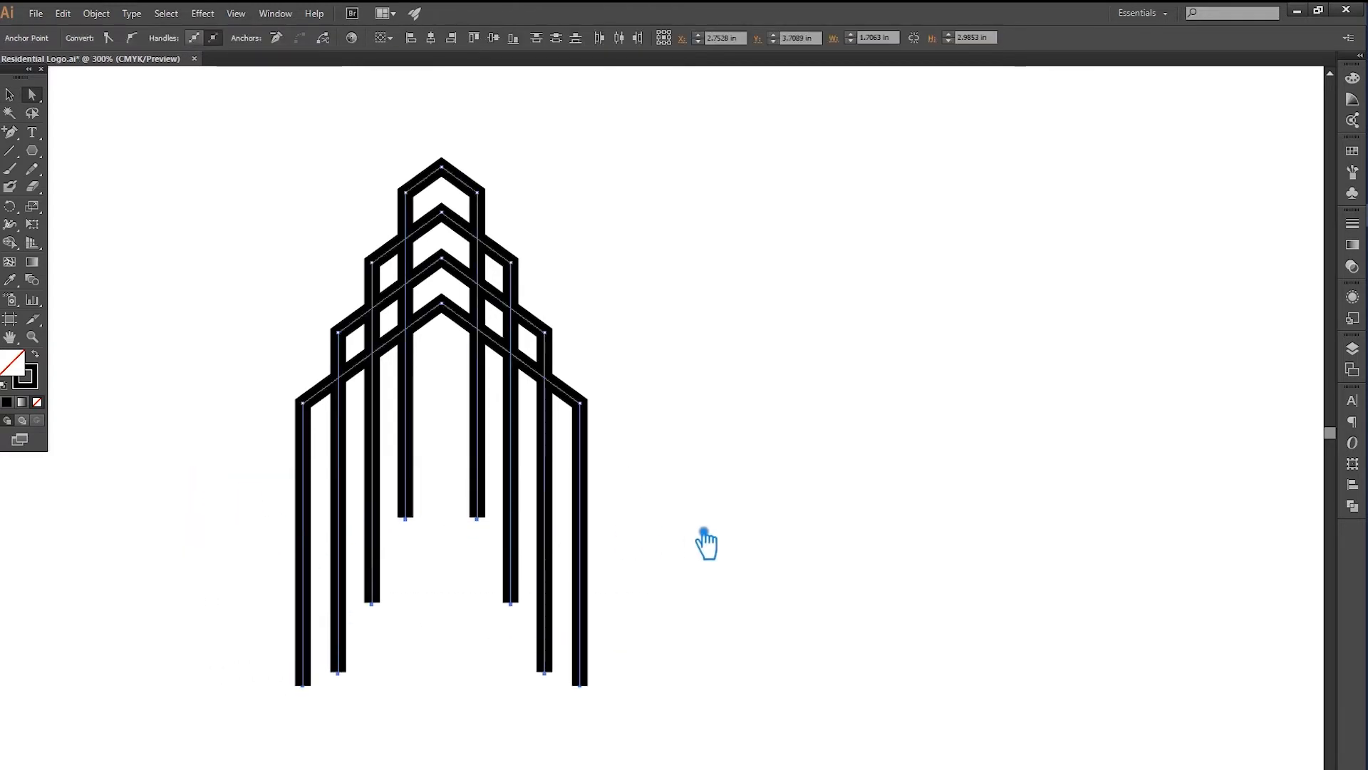
{"action": "key", "text": "Down"}
{"action": "key", "text": "Down"}
{"action": "key", "text": "Down"}
{"action": "key", "text": "Down"}
{"action": "key", "text": "Down"}
{"action": "key", "text": "Down"}
{"action": "key", "text": "Down"}
{"action": "key", "text": "Down"}
{"action": "key", "text": "Down"}
{"action": "key", "text": "Down"}
{"action": "key", "text": "Down"}
{"action": "key", "text": "Down"}
{"action": "scroll", "coordinate": [689, 536], "scroll_direction": "down", "scroll_amount": 3}
{"action": "key", "text": "Down"}
{"action": "key", "text": "Down"}
{"action": "key", "text": "Down"}
{"action": "key", "text": "Down"}
{"action": "key", "text": "Down"}
{"action": "left_click", "coordinate": [708, 499]}
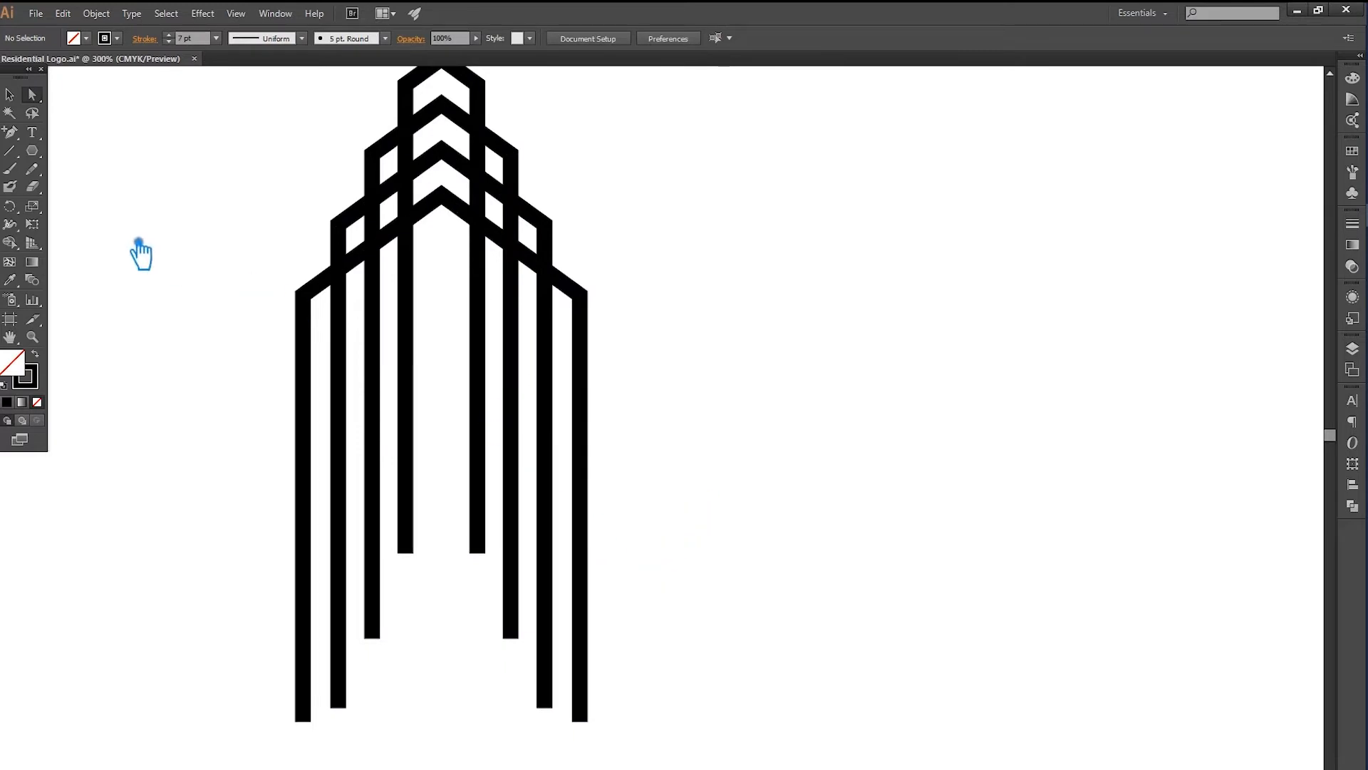
Select all four outlines and set their stroke weight to 8 pt
{"action": "scroll", "coordinate": [693, 410], "scroll_direction": "up", "scroll_amount": 3}
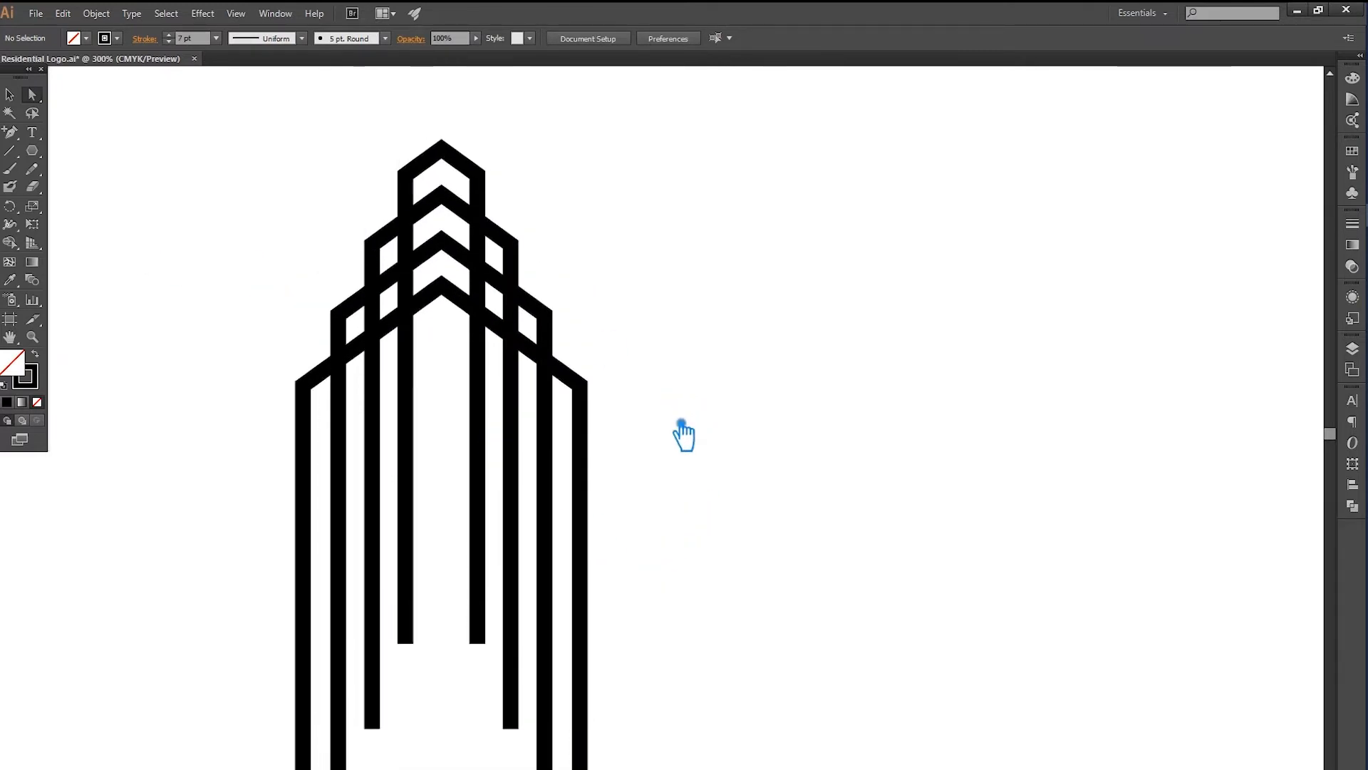
{"action": "left_click_drag", "start_coordinate": [685, 502], "coordinate": [269, 250]}
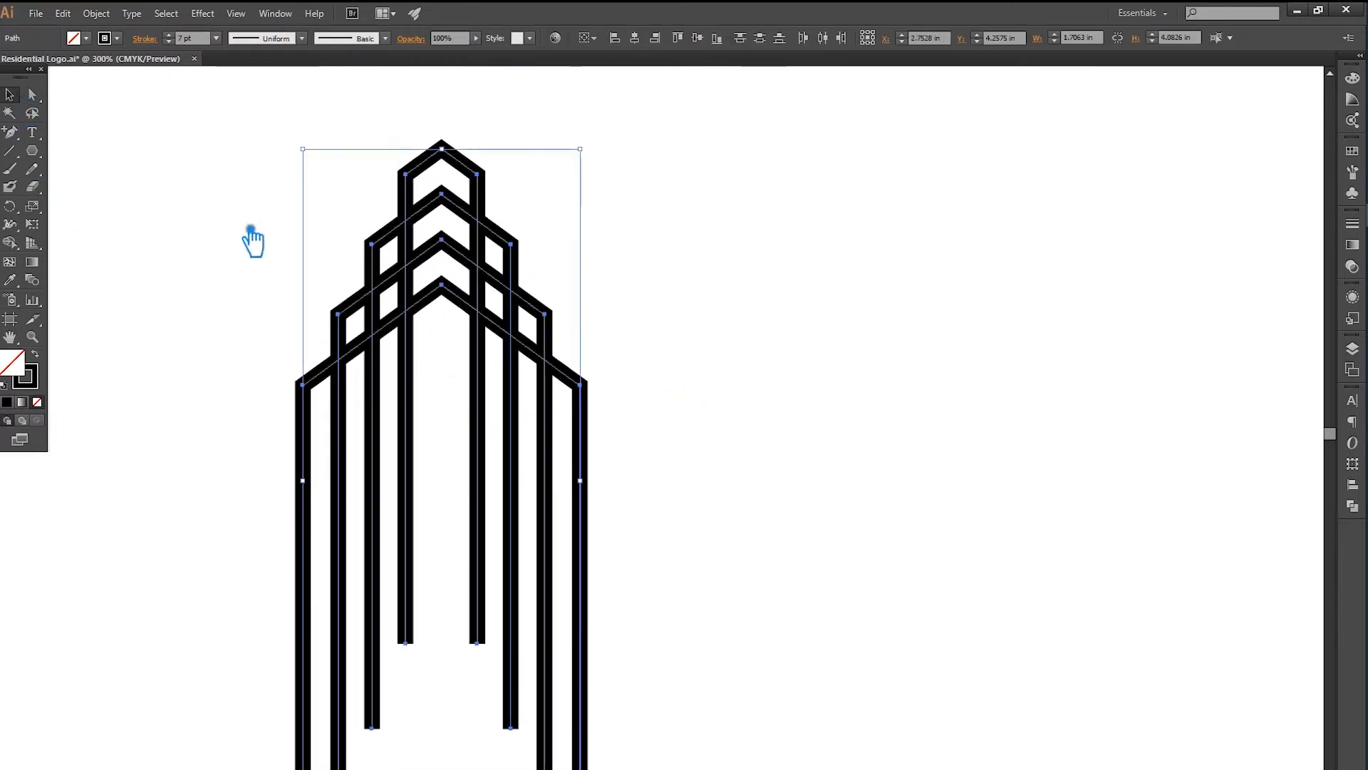
{"action": "left_click", "coordinate": [162, 247]}
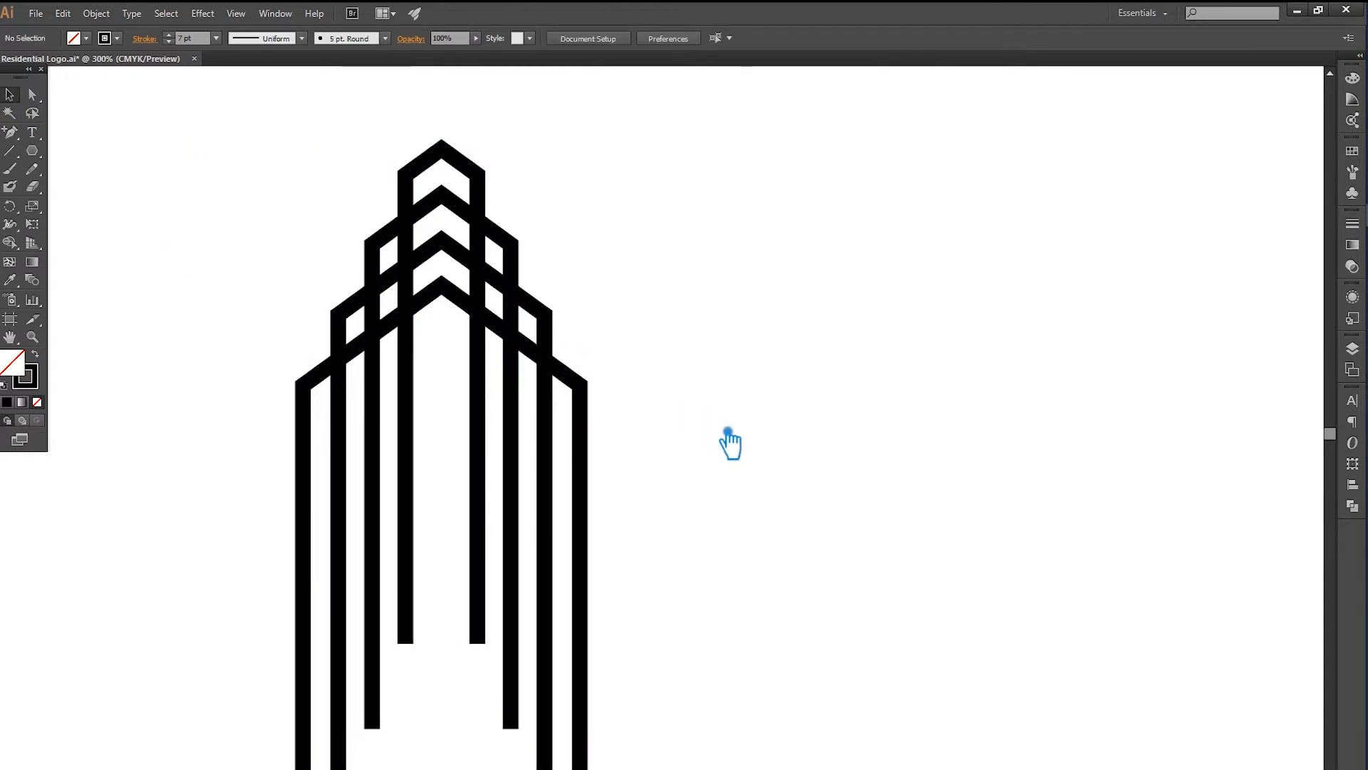
{"action": "left_click_drag", "start_coordinate": [718, 429], "coordinate": [527, 292]}
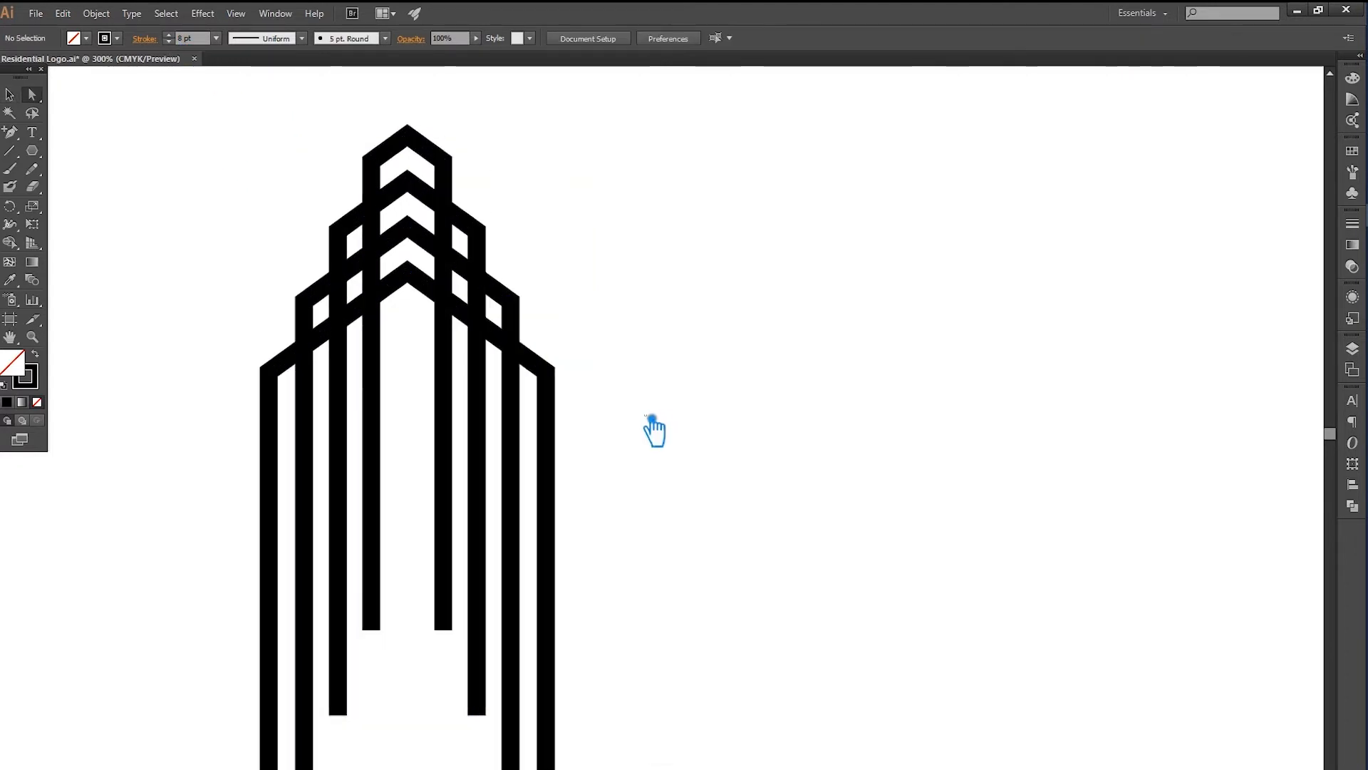
Round the shoulder corners on both sides of all four outlines to a 0.2 in radius, keeping the roof peaks sharp
{"action": "left_click_drag", "start_coordinate": [650, 418], "coordinate": [447, 104]}
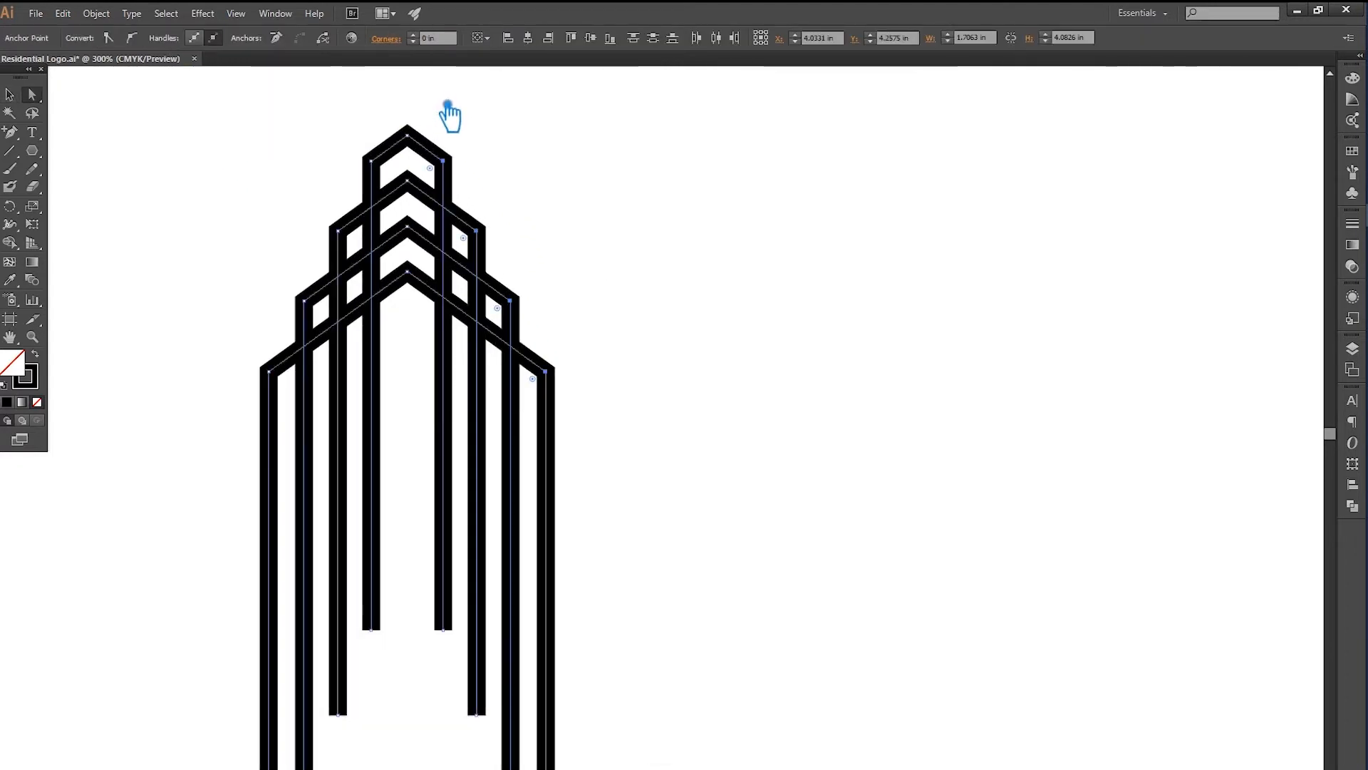
{"action": "left_click", "coordinate": [414, 34]}
{"action": "key", "text": "Up"}
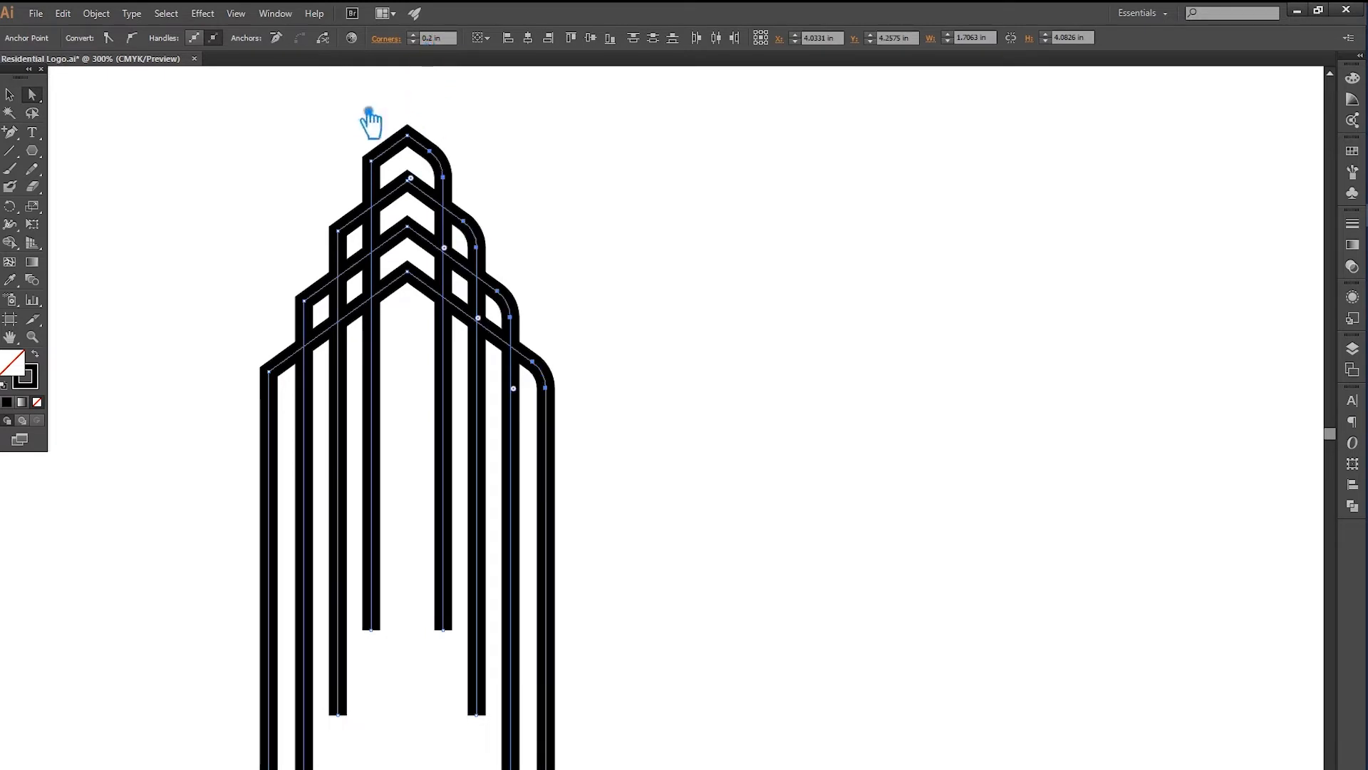
{"action": "left_click_drag", "start_coordinate": [246, 102], "coordinate": [389, 459]}
{"action": "left_click", "coordinate": [443, 37]}
{"action": "key", "text": "Up"}
{"action": "key", "text": "Up"}
{"action": "left_click", "coordinate": [9, 95]}
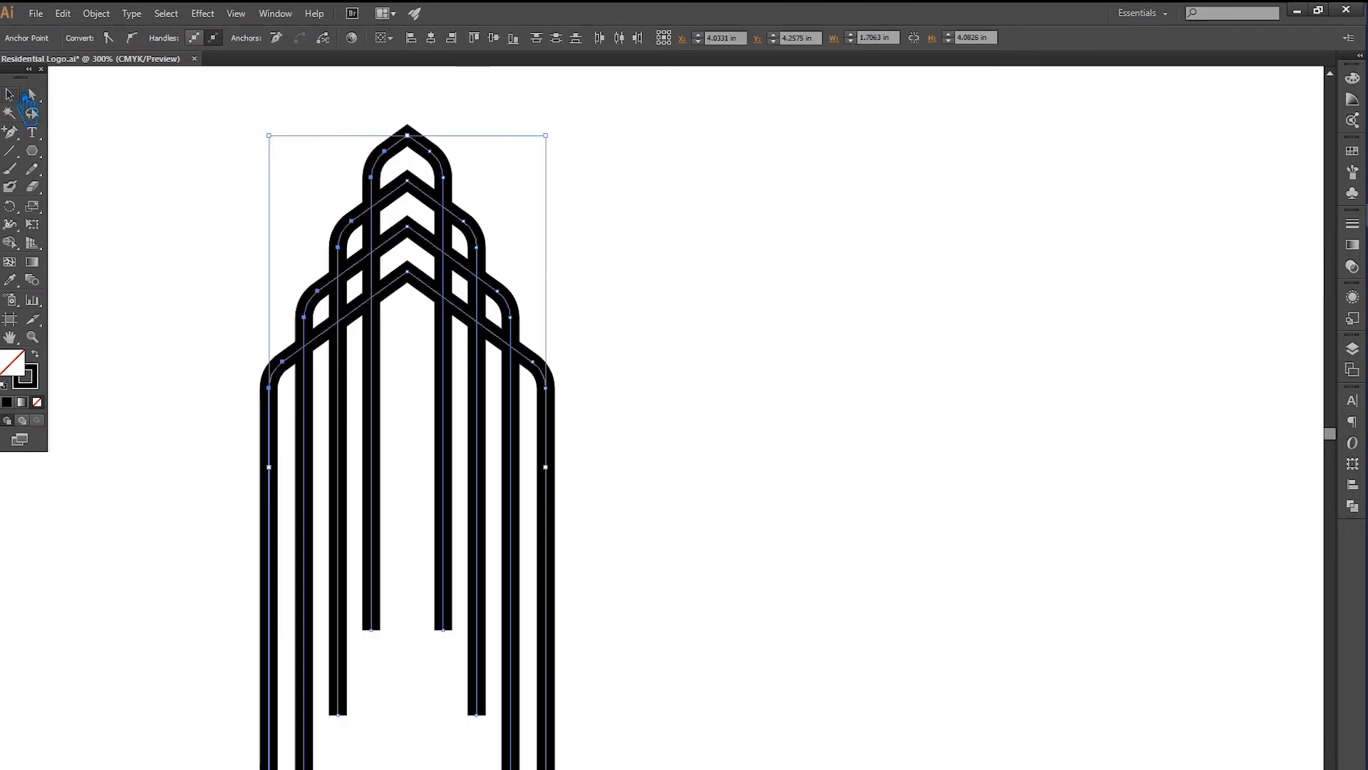
{"action": "left_click", "coordinate": [168, 171]}
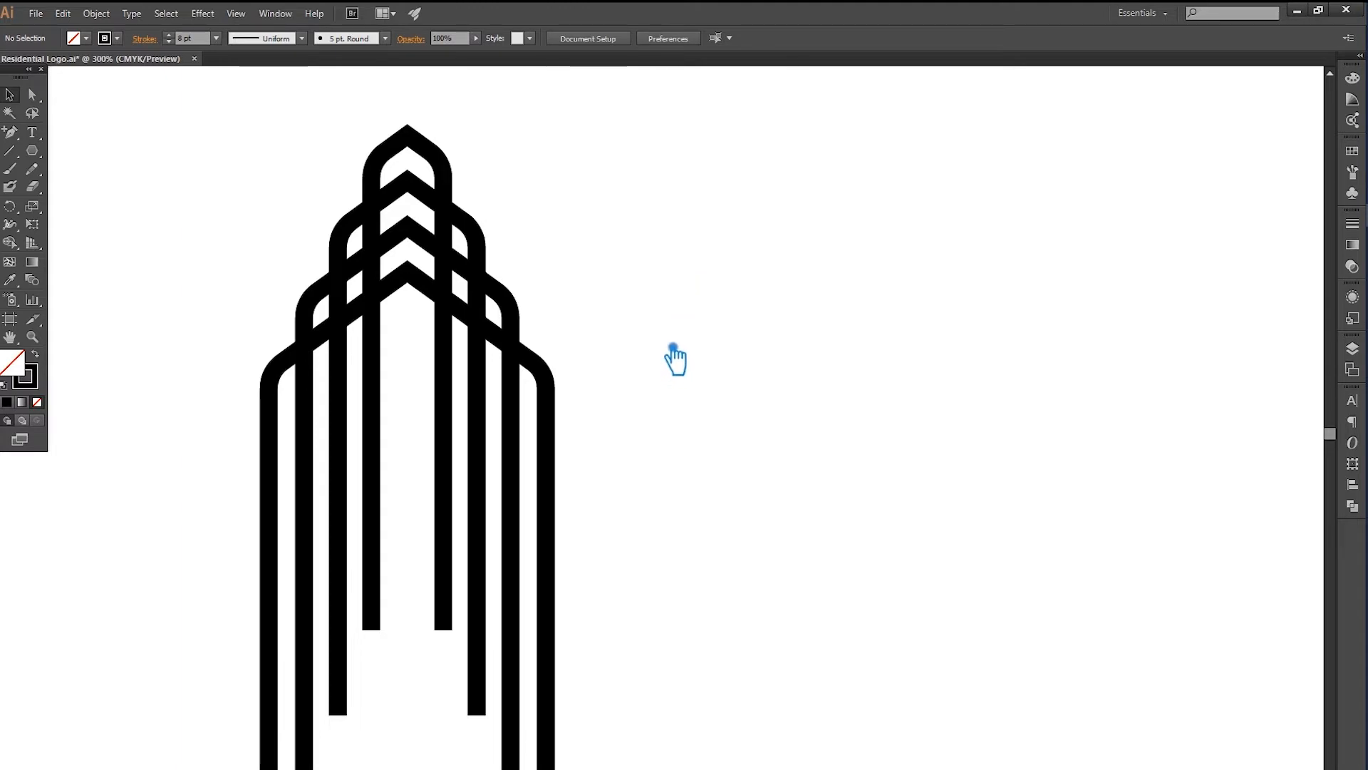
Expand the strokes of all four outlines into filled shapes
{"action": "left_click_drag", "start_coordinate": [703, 438], "coordinate": [159, 121]}
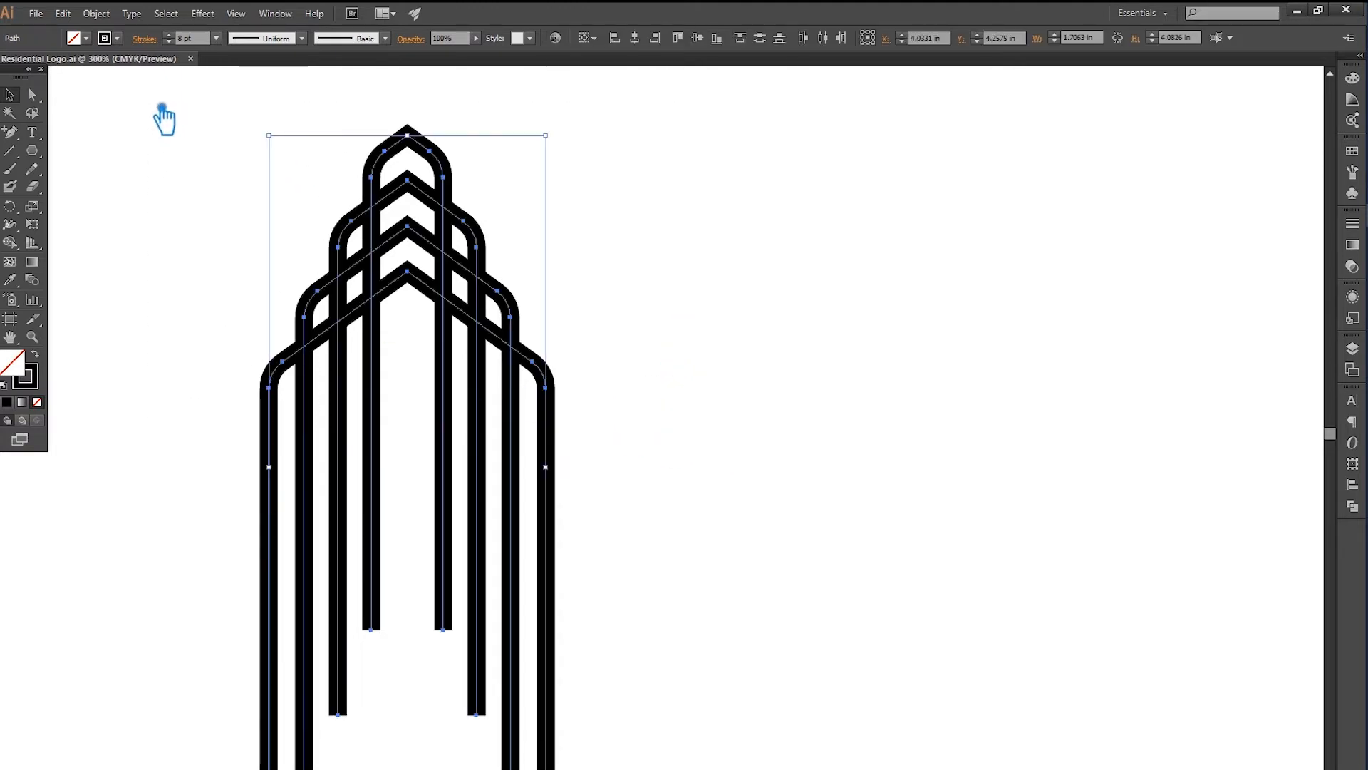
{"action": "left_click", "coordinate": [97, 13]}
{"action": "left_click", "coordinate": [144, 174]}
{"action": "left_click", "coordinate": [648, 497]}
{"action": "left_click", "coordinate": [716, 426]}
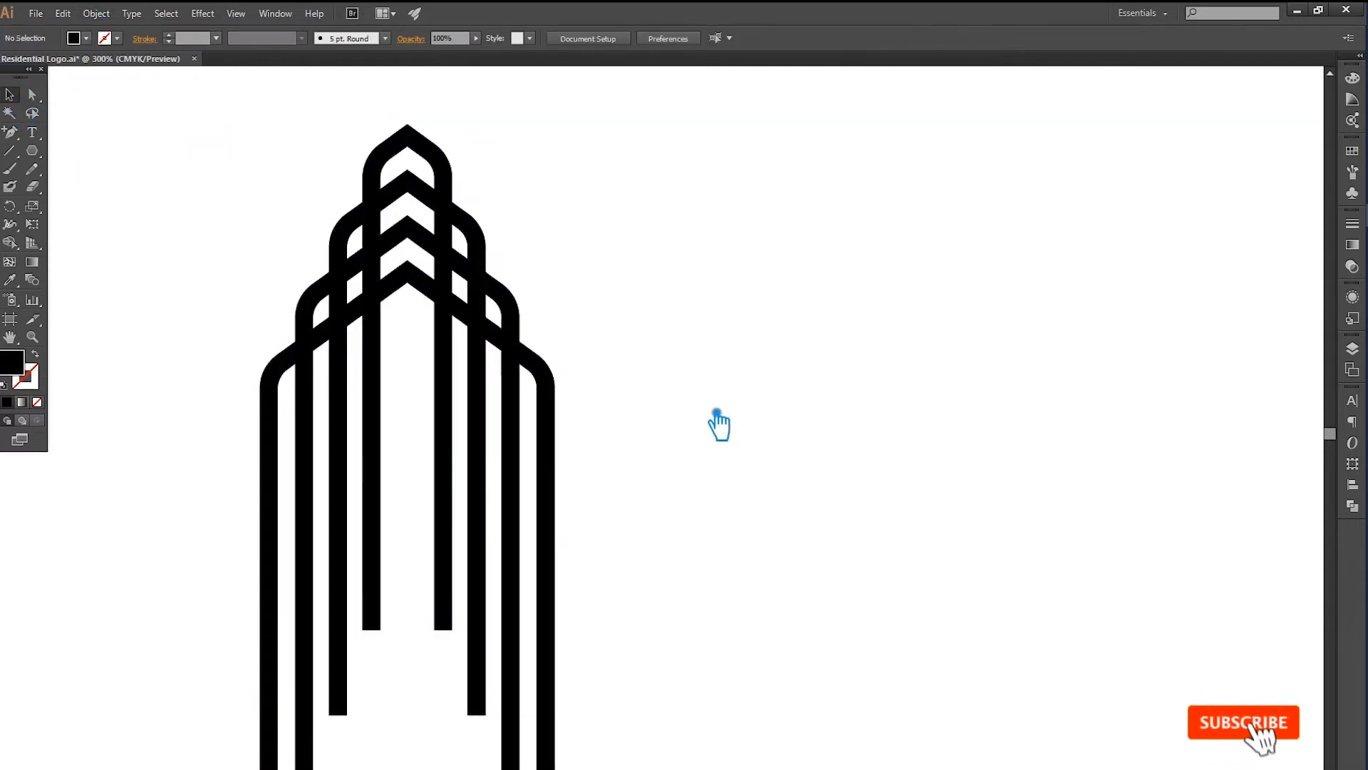
{"action": "left_click", "coordinate": [547, 439]}
{"action": "left_click", "coordinate": [662, 435]}
Draw a horizontal line about 3.77 in long across the legs and lower it to just above the ends of the innermost legs
{"action": "left_click", "coordinate": [9, 150]}
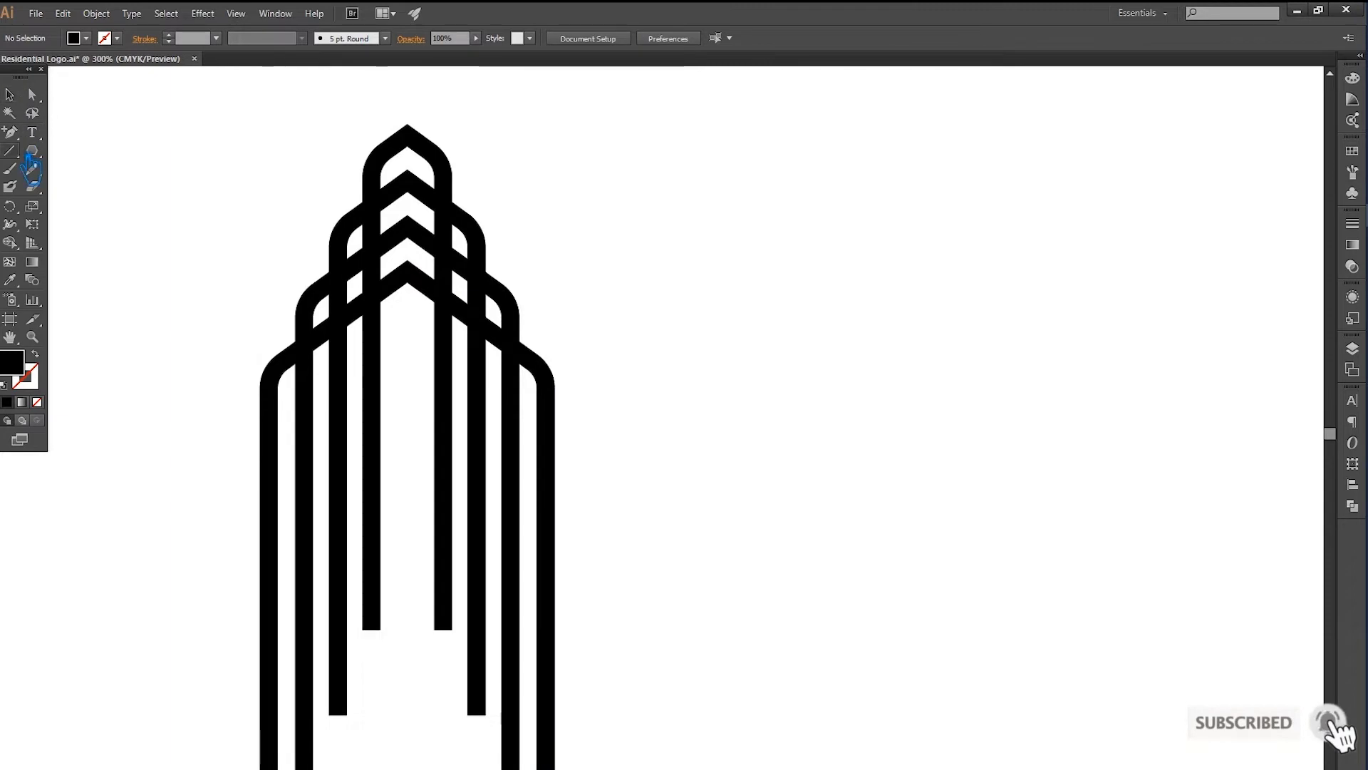
{"action": "left_click_drag", "start_coordinate": [137, 522], "coordinate": [763, 553]}
{"action": "left_click", "coordinate": [10, 95]}
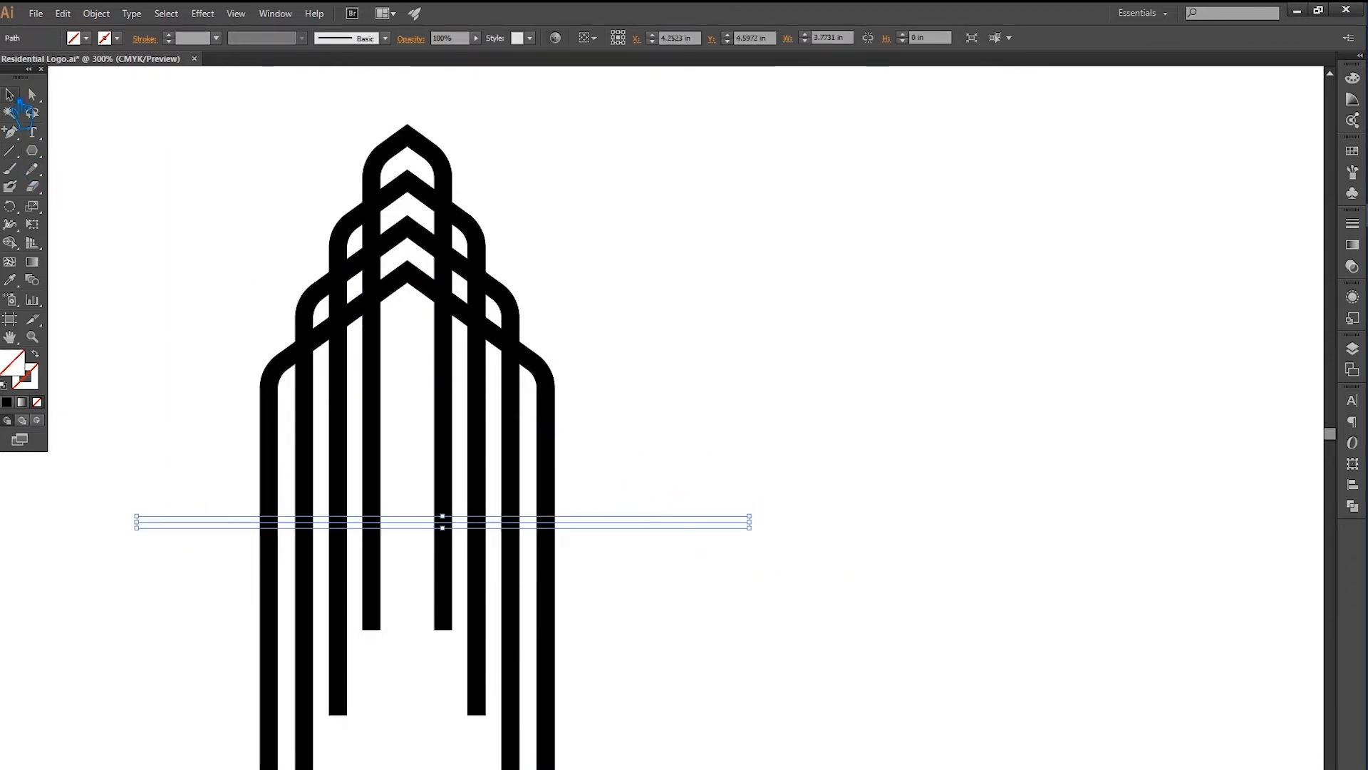
{"action": "key", "text": "Down"}
{"action": "key", "text": "Down"}
{"action": "key", "text": "Down"}
{"action": "key", "text": "Down"}
{"action": "key", "text": "Down"}
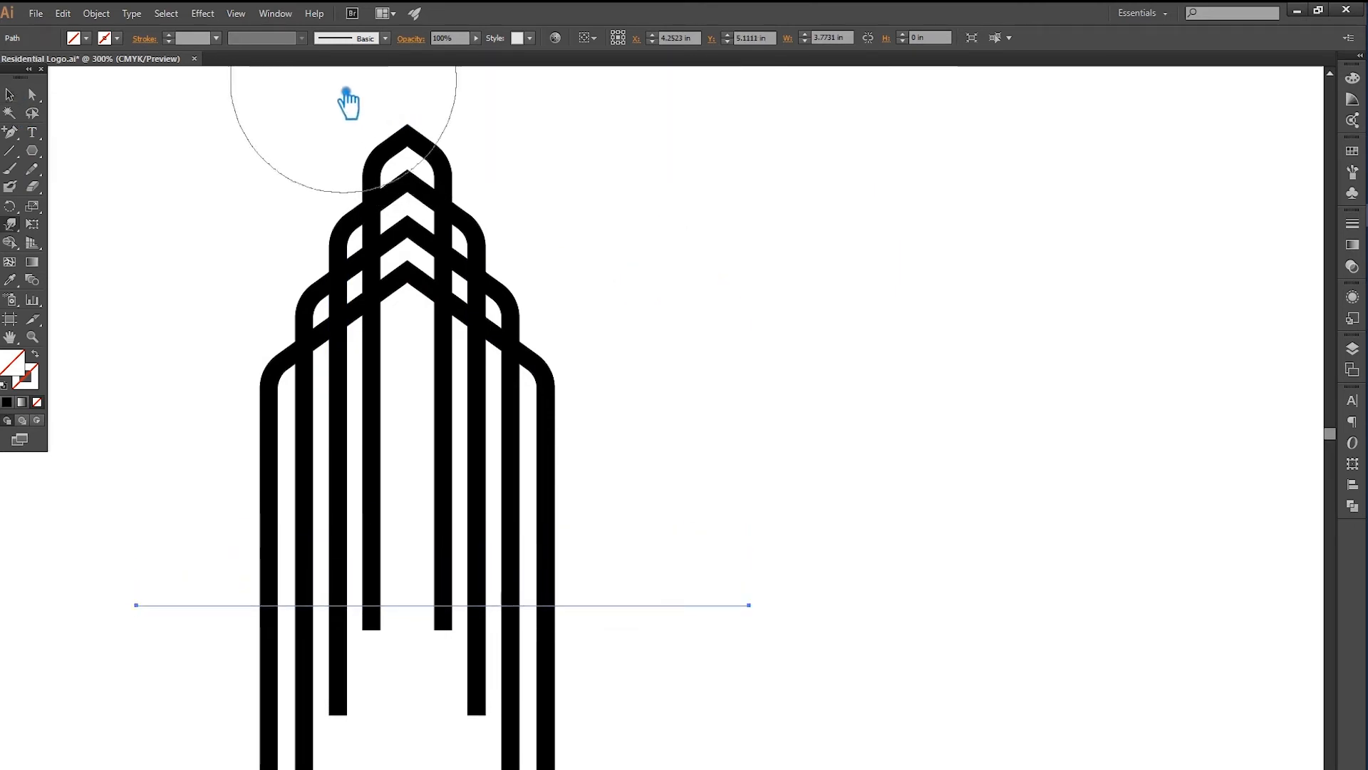
Show the rulers and place a horizontal guide along the drawn line
{"action": "key", "text": "ctrl+r"}
{"action": "left_click_drag", "start_coordinate": [285, 91], "coordinate": [426, 627]}
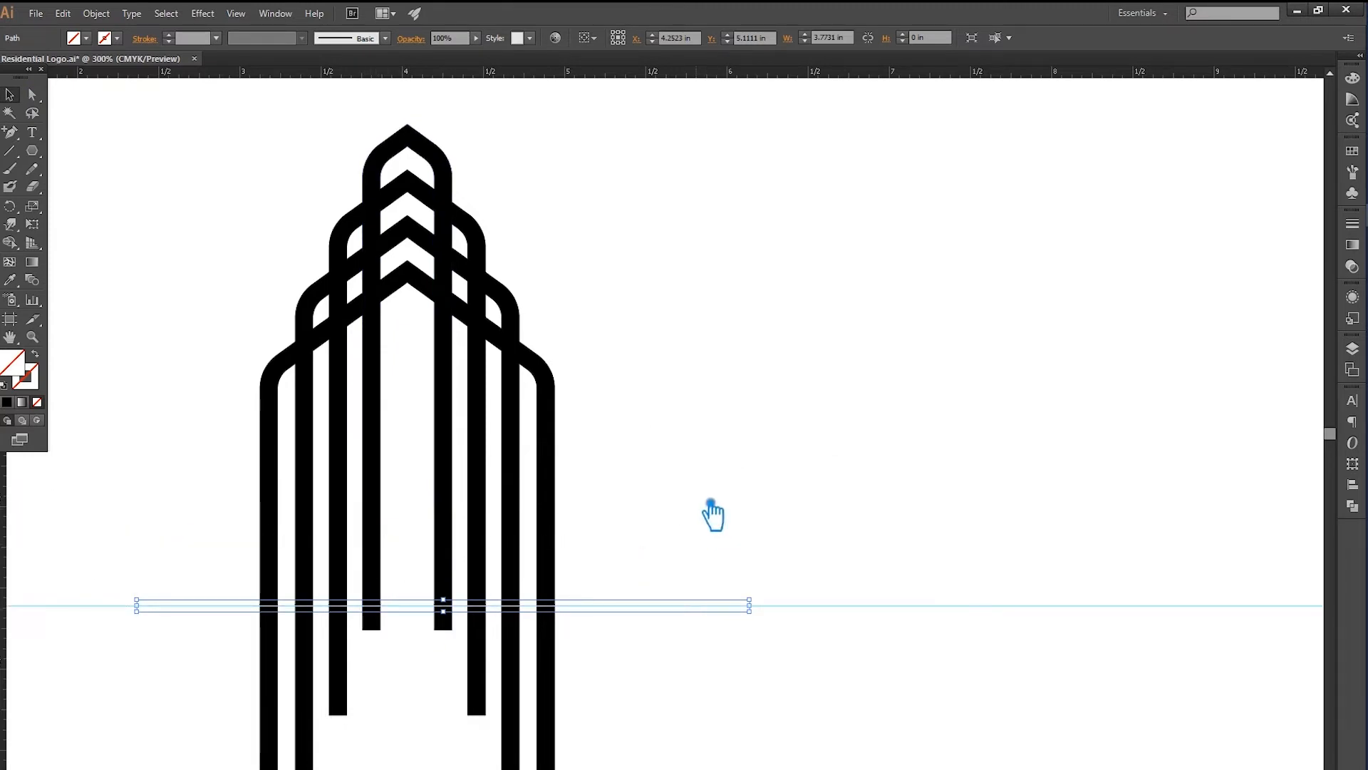
{"action": "left_click", "coordinate": [696, 632]}
Divide the outermost outline along the horizontal line with the Pathfinder Divide operation
{"action": "left_click", "coordinate": [617, 604]}
{"action": "left_click", "coordinate": [563, 566], "text": "shift"}
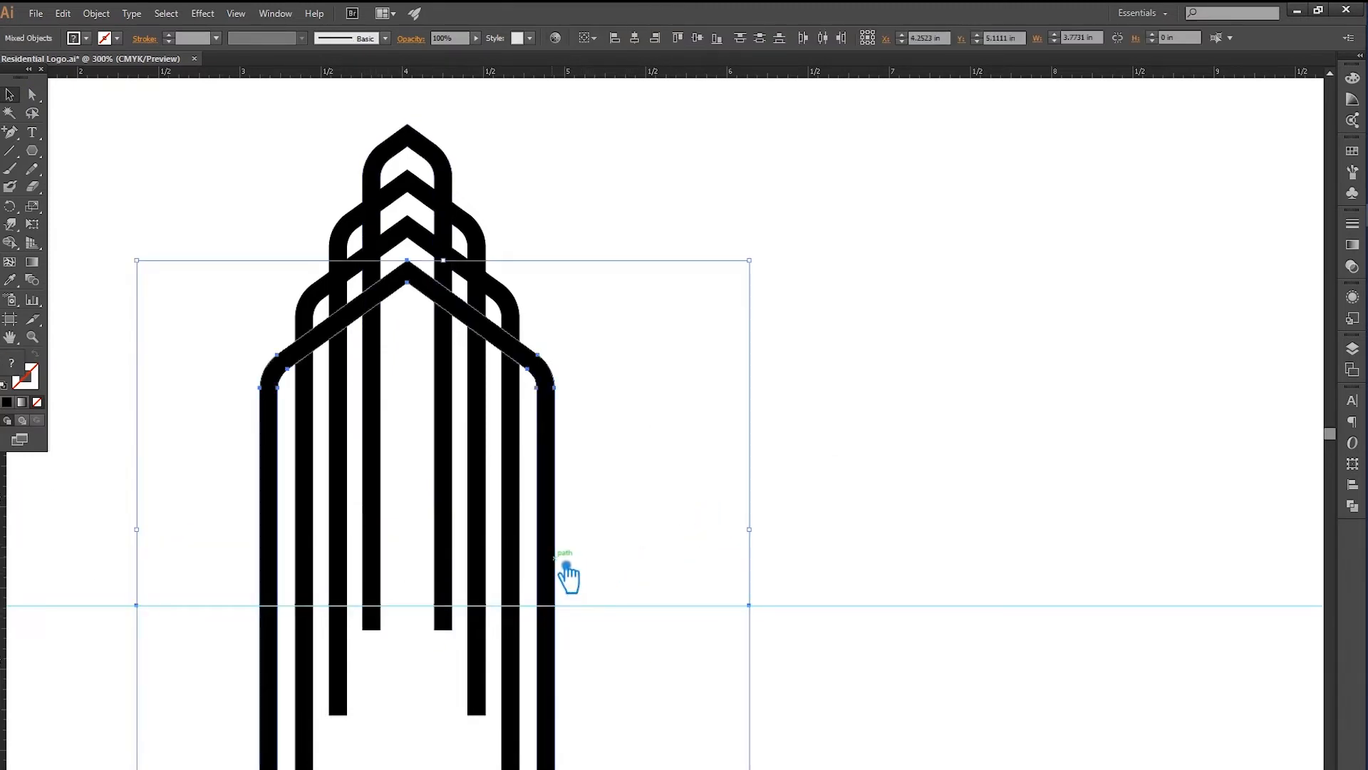
{"action": "left_click", "coordinate": [1353, 506]}
{"action": "left_click", "coordinate": [1178, 459]}
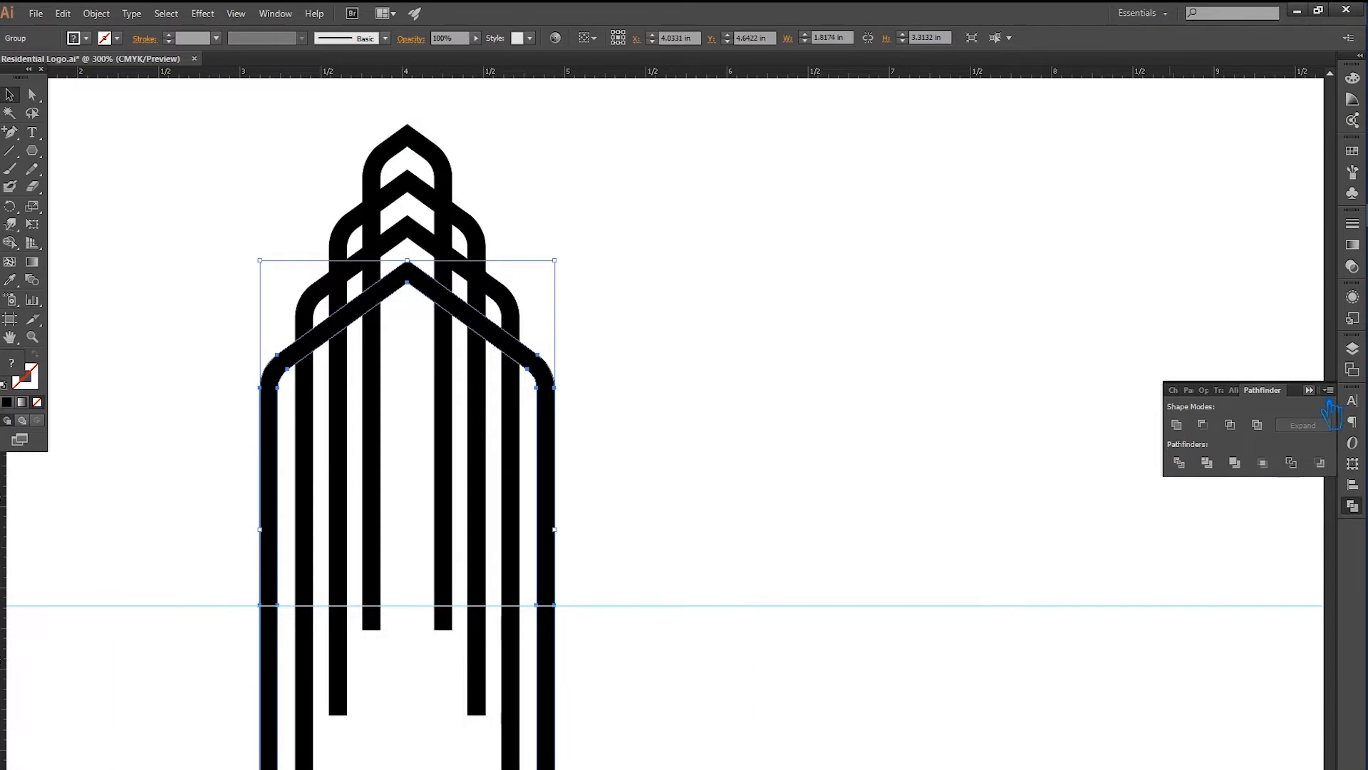
{"action": "left_click", "coordinate": [1041, 409]}
{"action": "left_click", "coordinate": [572, 541]}
{"action": "scroll", "coordinate": [568, 540], "scroll_direction": "down", "scroll_amount": 2}
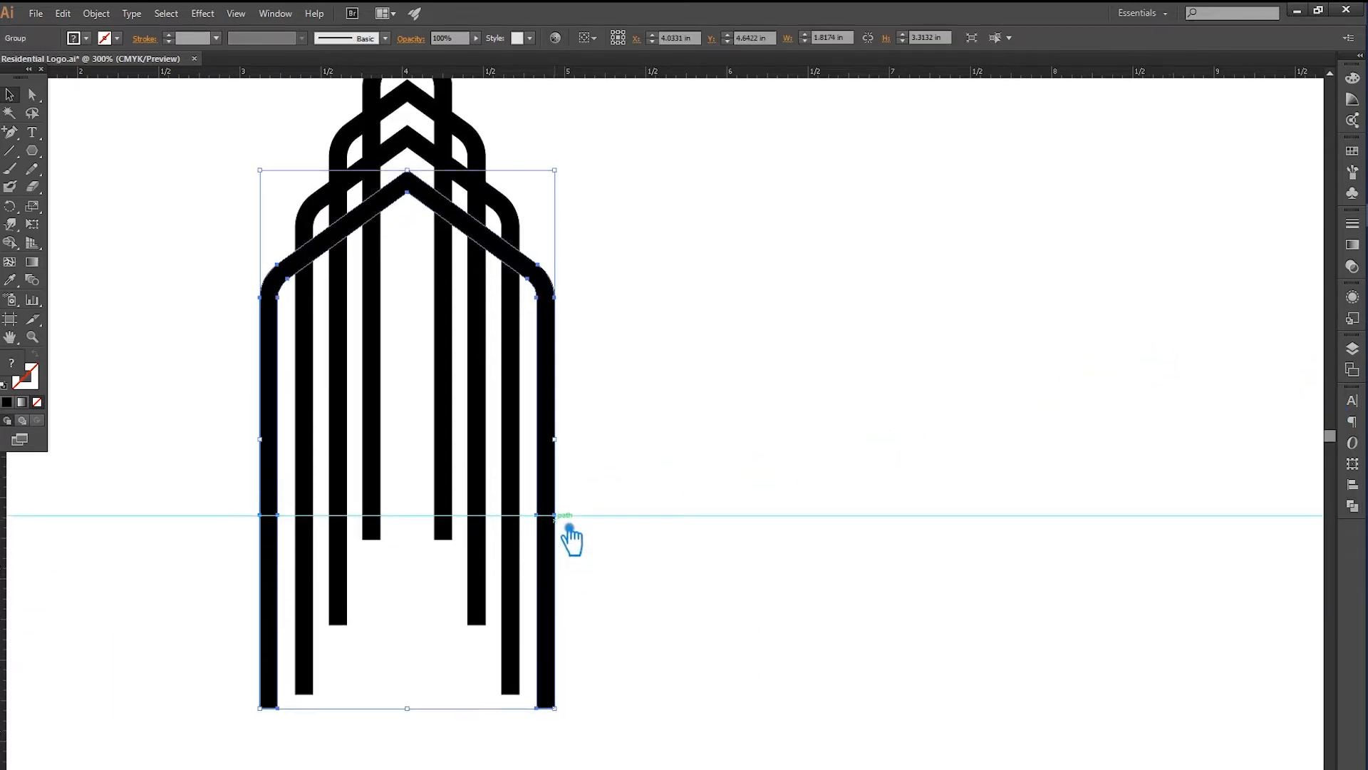
{"action": "left_click", "coordinate": [651, 573]}
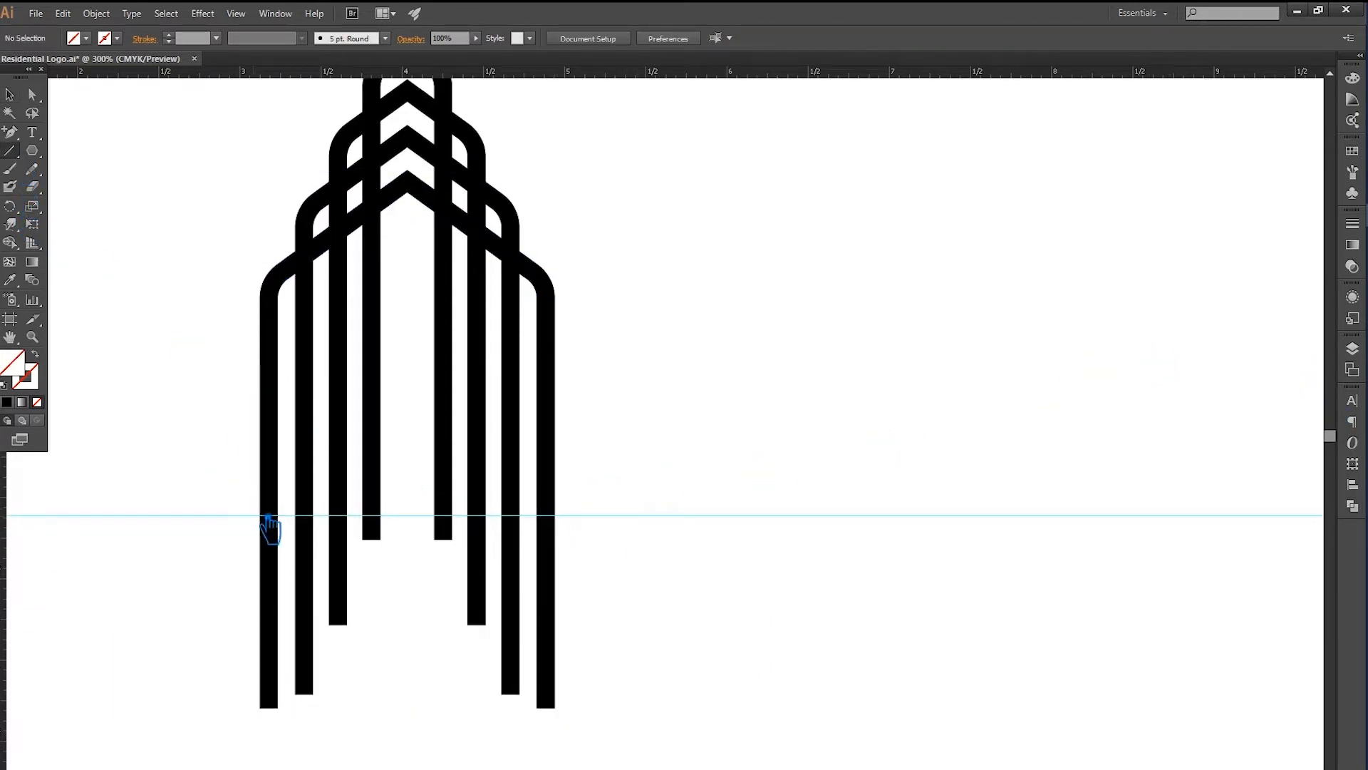
Draw a horizontal line along the guide across the outline legs and extend it evenly on both sides to about 3.54 in
{"action": "left_click_drag", "start_coordinate": [268, 516], "coordinate": [569, 531]}
{"action": "left_click", "coordinate": [10, 94]}
{"action": "left_click", "coordinate": [314, 453], "text": "shift"}
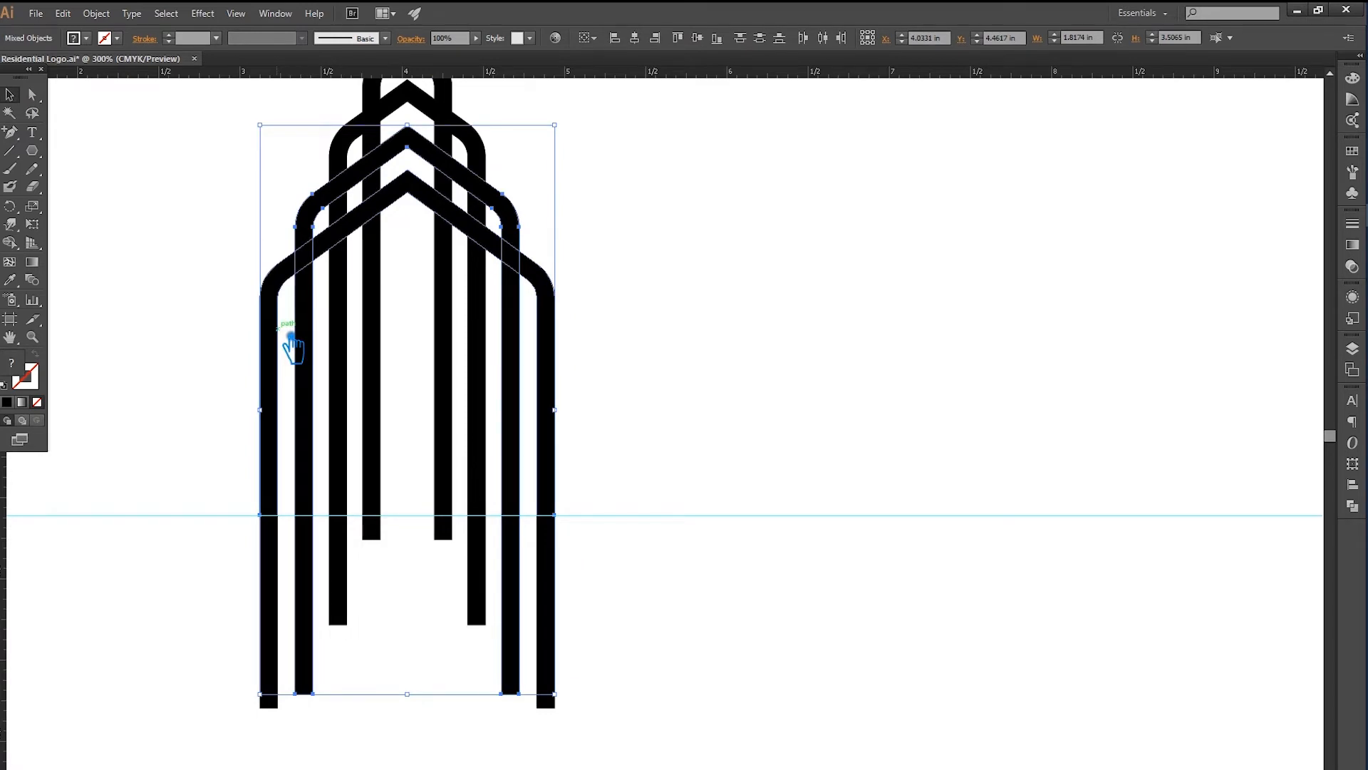
{"action": "left_click", "coordinate": [156, 388]}
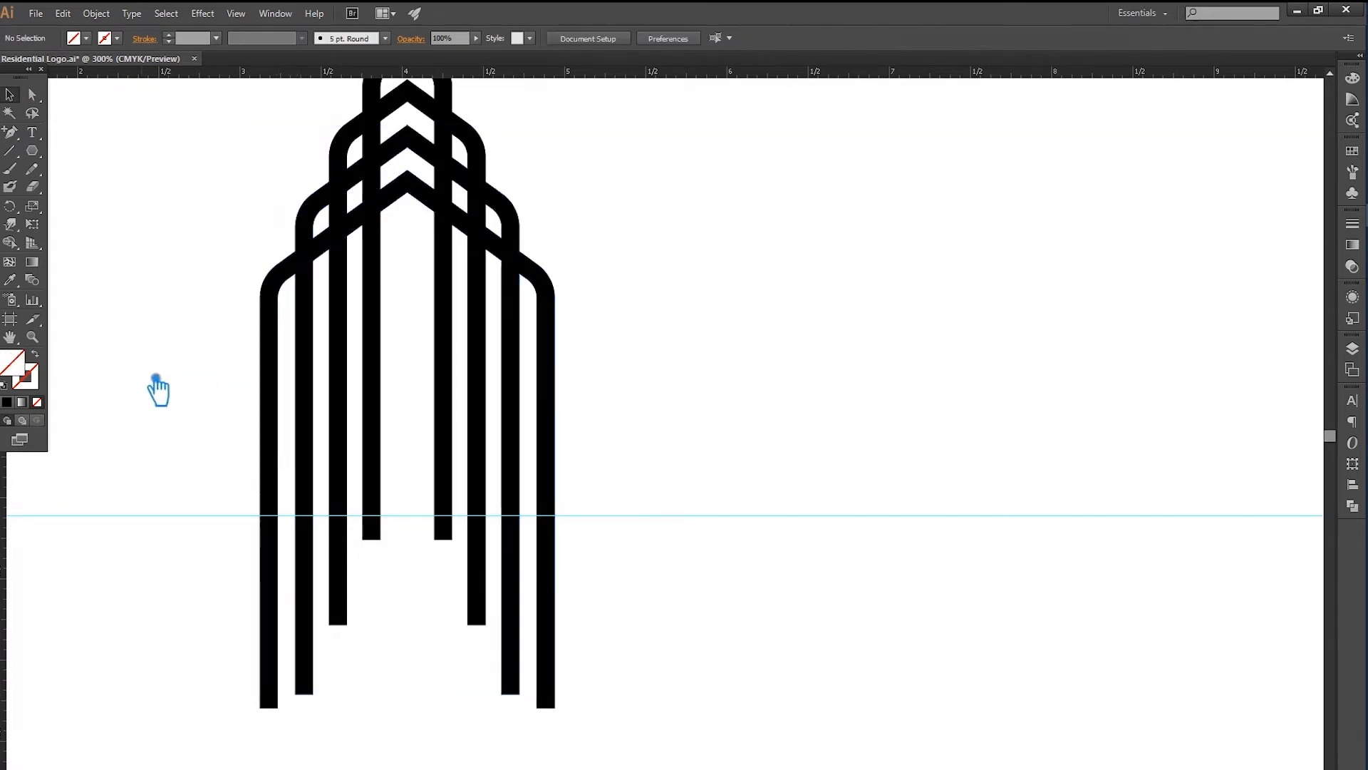
{"action": "left_click", "coordinate": [309, 491]}
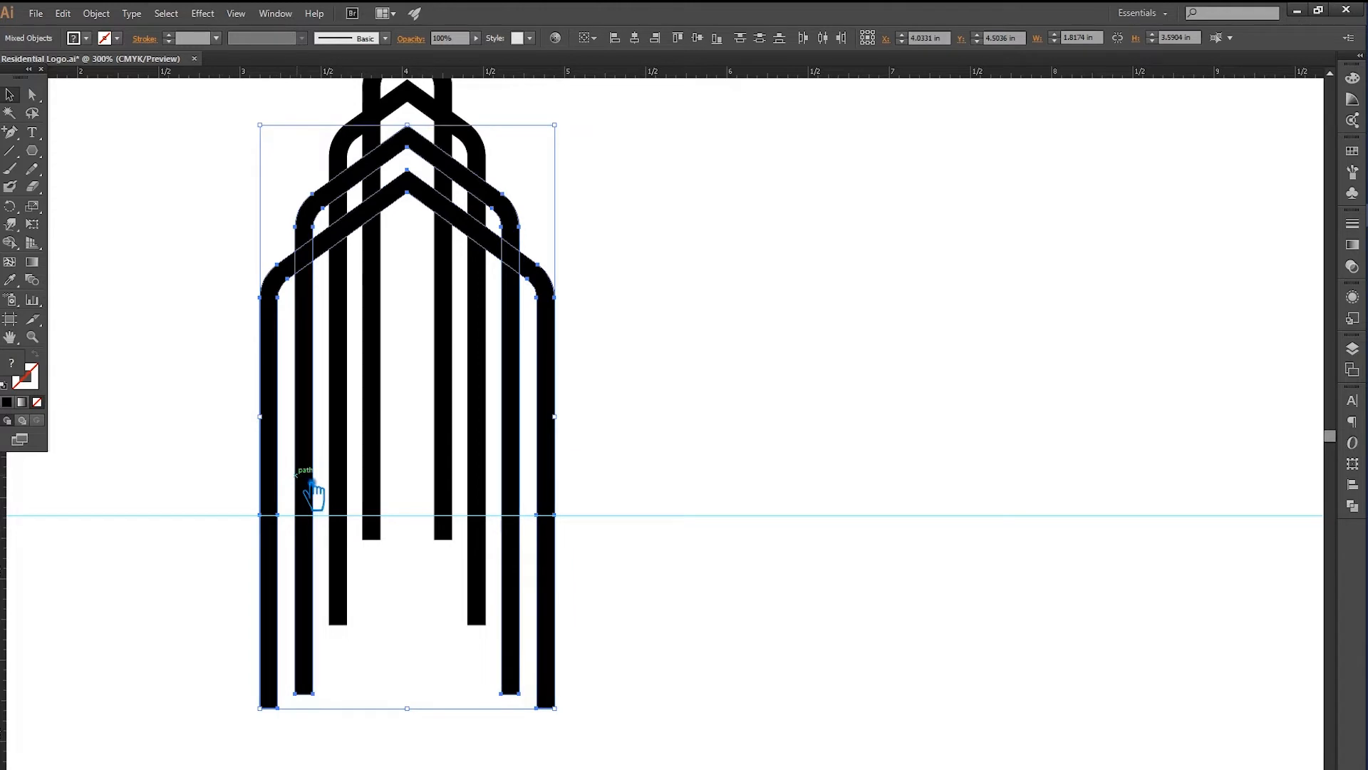
{"action": "left_click", "coordinate": [411, 381]}
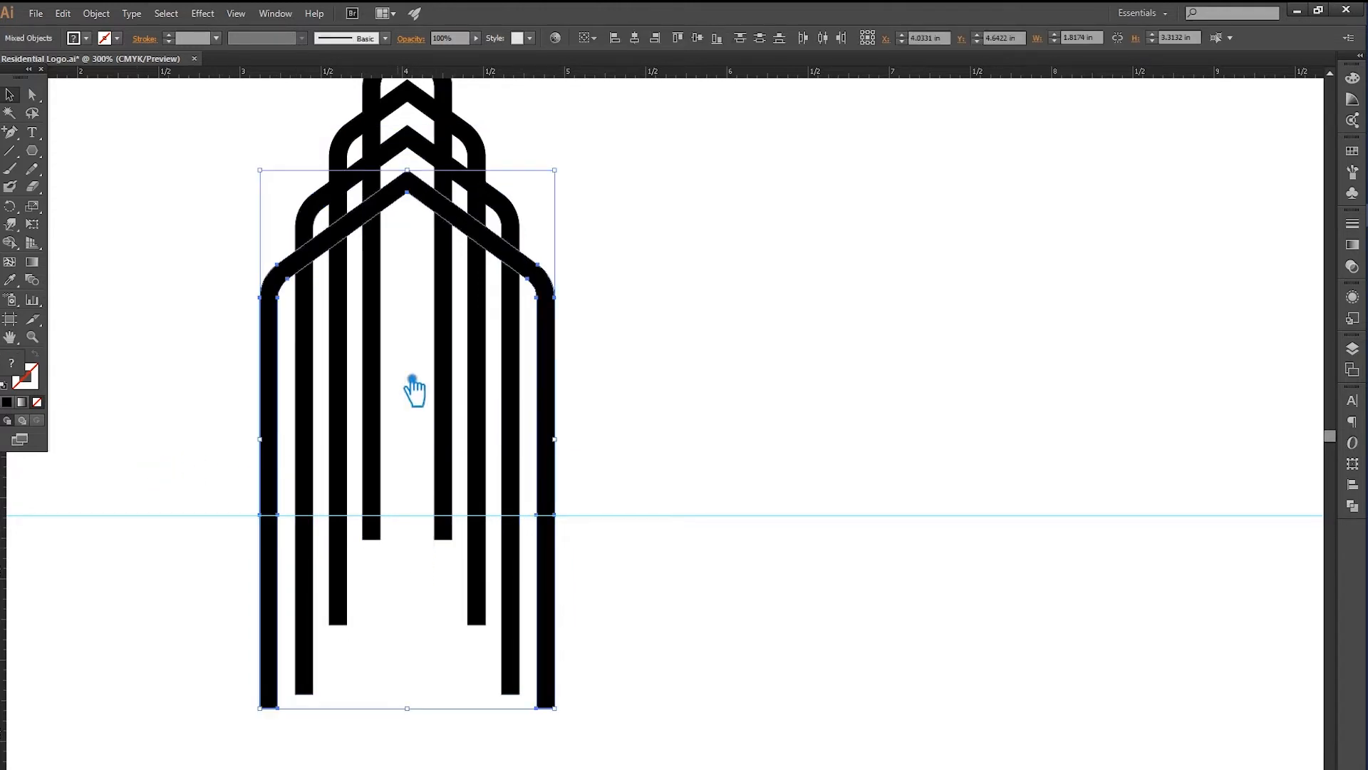
{"action": "left_click", "coordinate": [668, 427]}
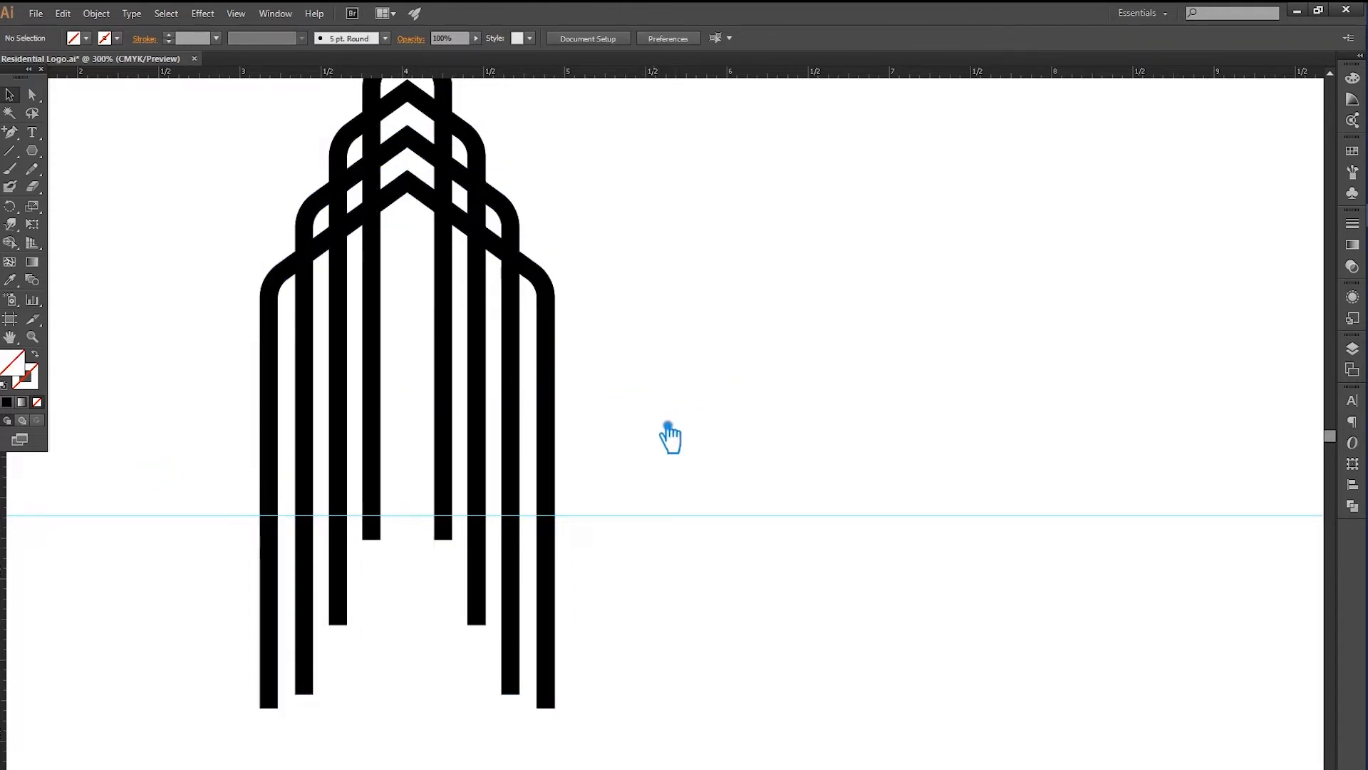
{"action": "left_click_drag", "start_coordinate": [260, 514], "coordinate": [711, 563]}
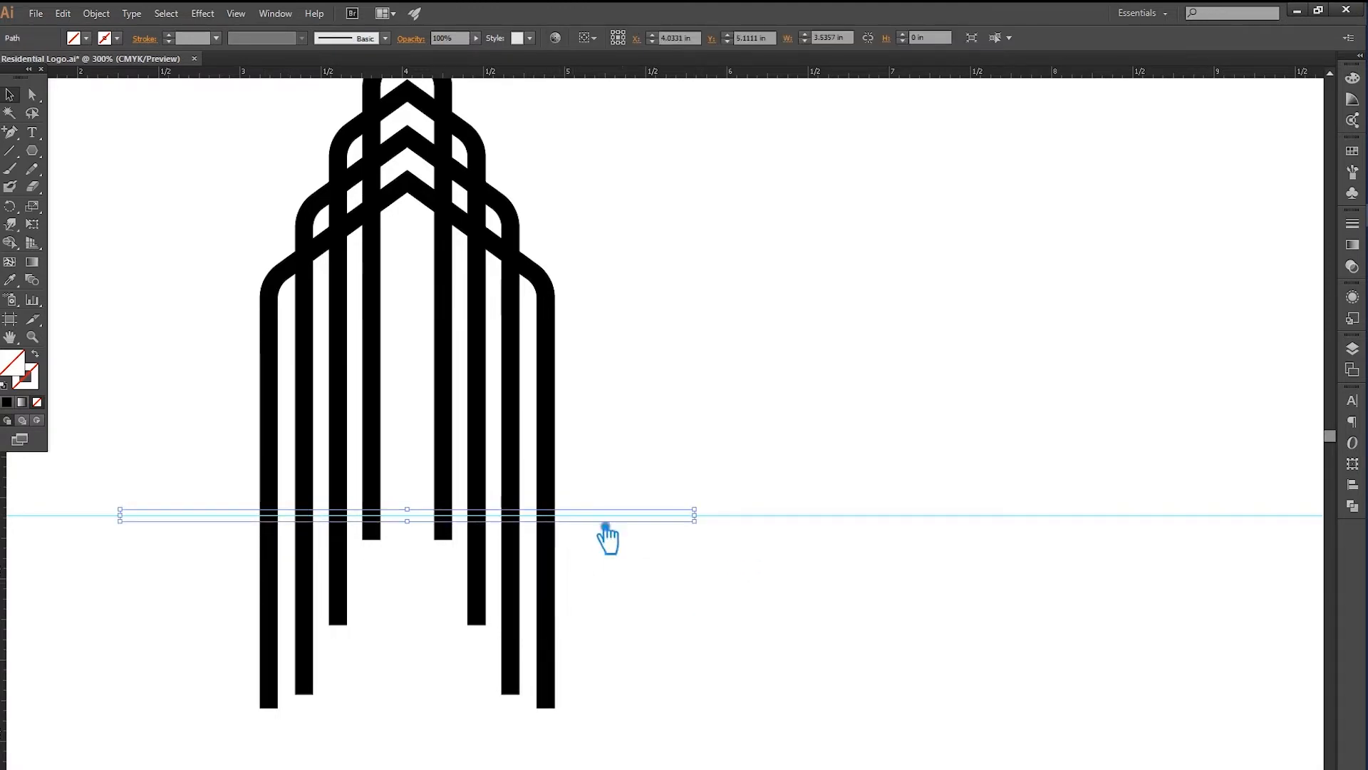
Divide the second-outermost outline along the horizontal line with the Pathfinder Divide operation
{"action": "left_click", "coordinate": [526, 493], "text": "shift"}
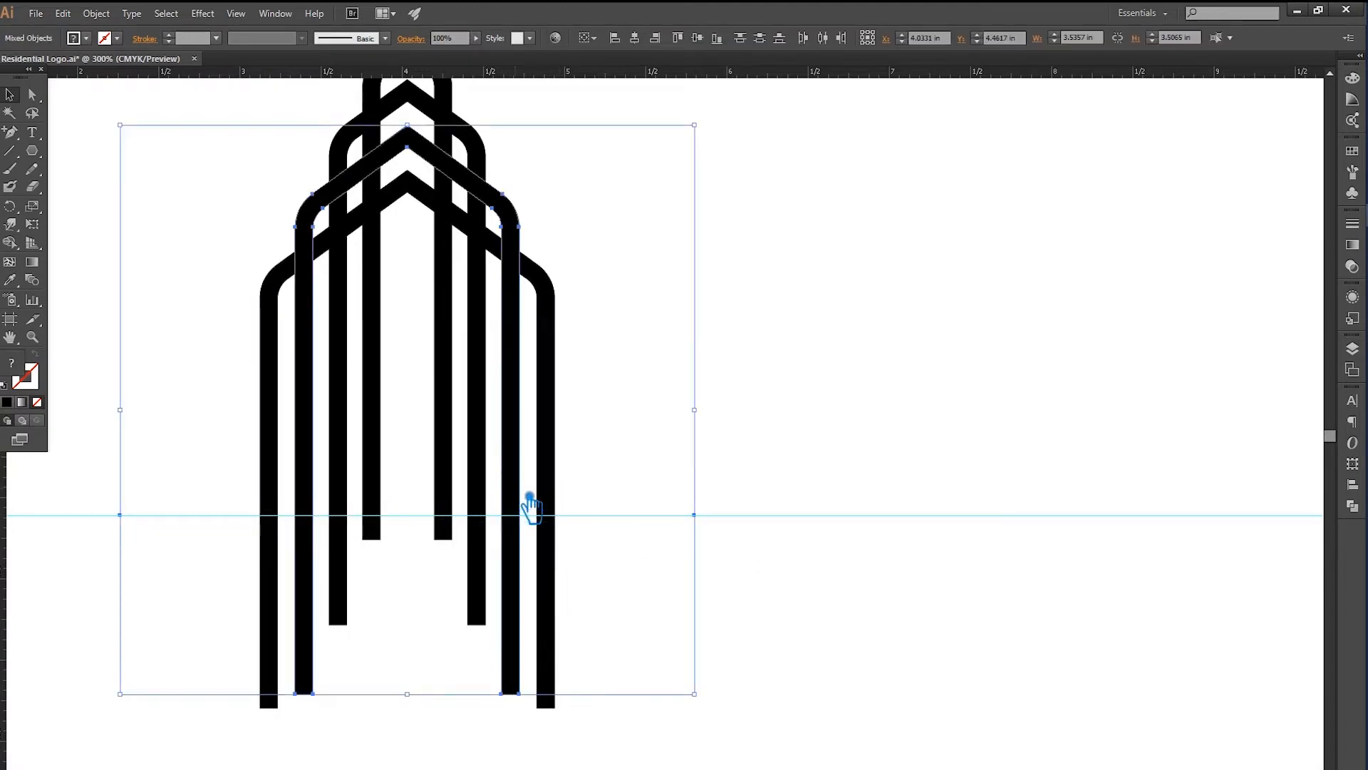
{"action": "left_click", "coordinate": [96, 14]}
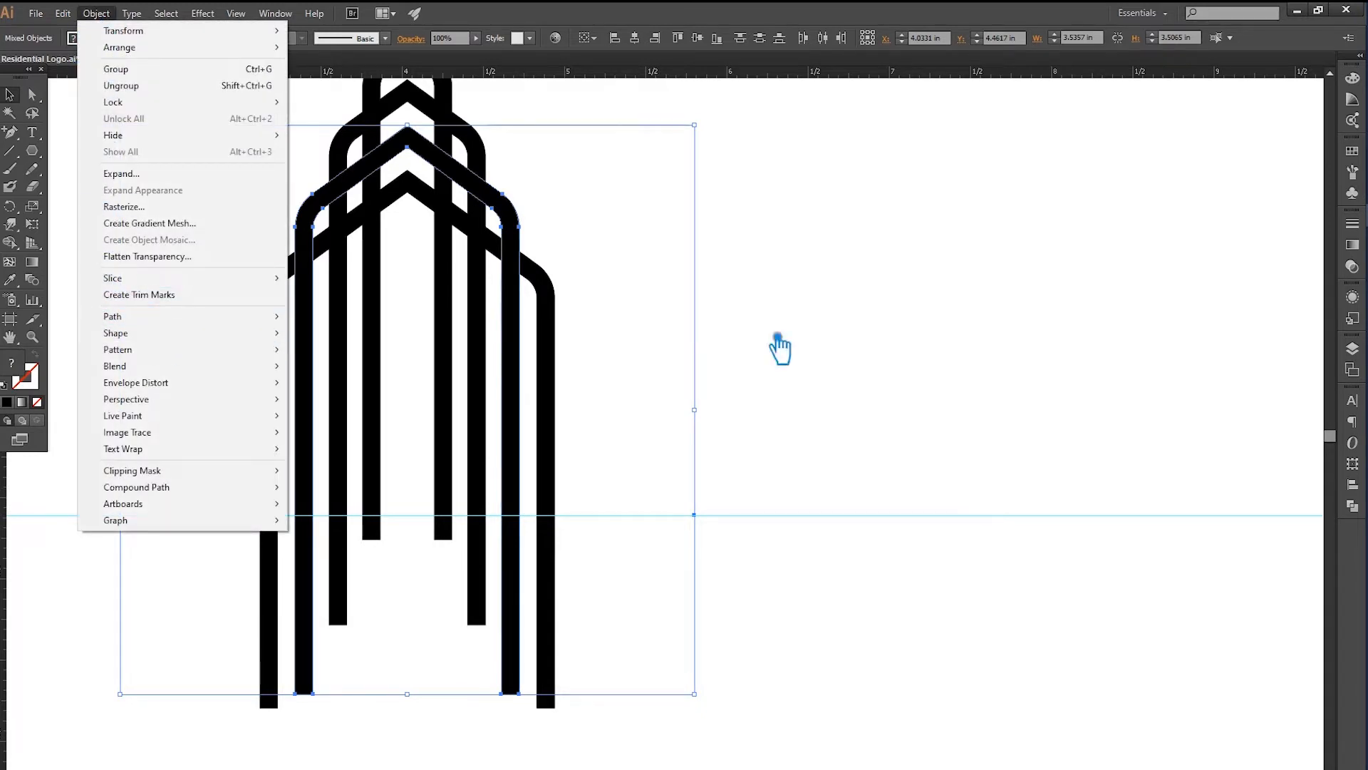
{"action": "left_click", "coordinate": [1353, 506]}
{"action": "left_click", "coordinate": [1204, 467]}
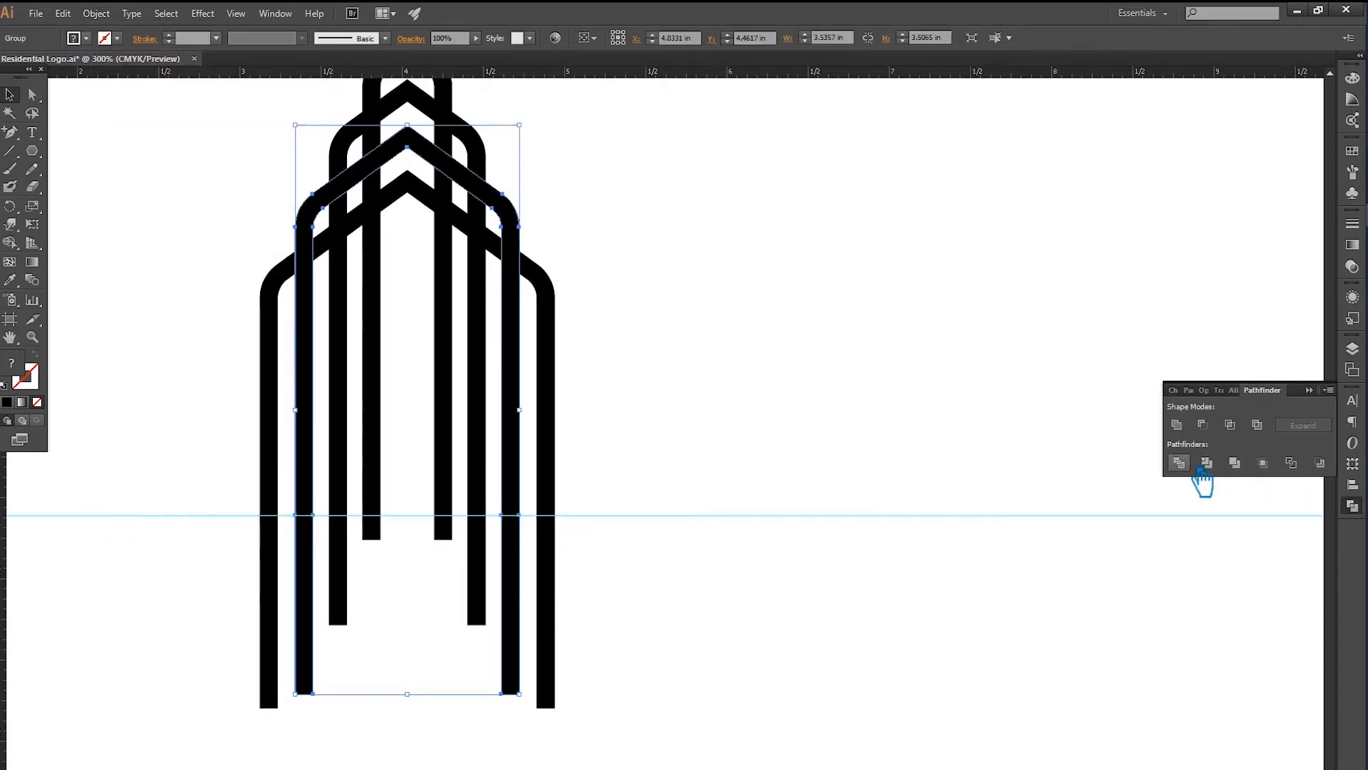
{"action": "left_click", "coordinate": [732, 476]}
Draw another horizontal line along the guide across the legs of the two inner outlines and extend it past them
{"action": "left_click", "coordinate": [10, 150]}
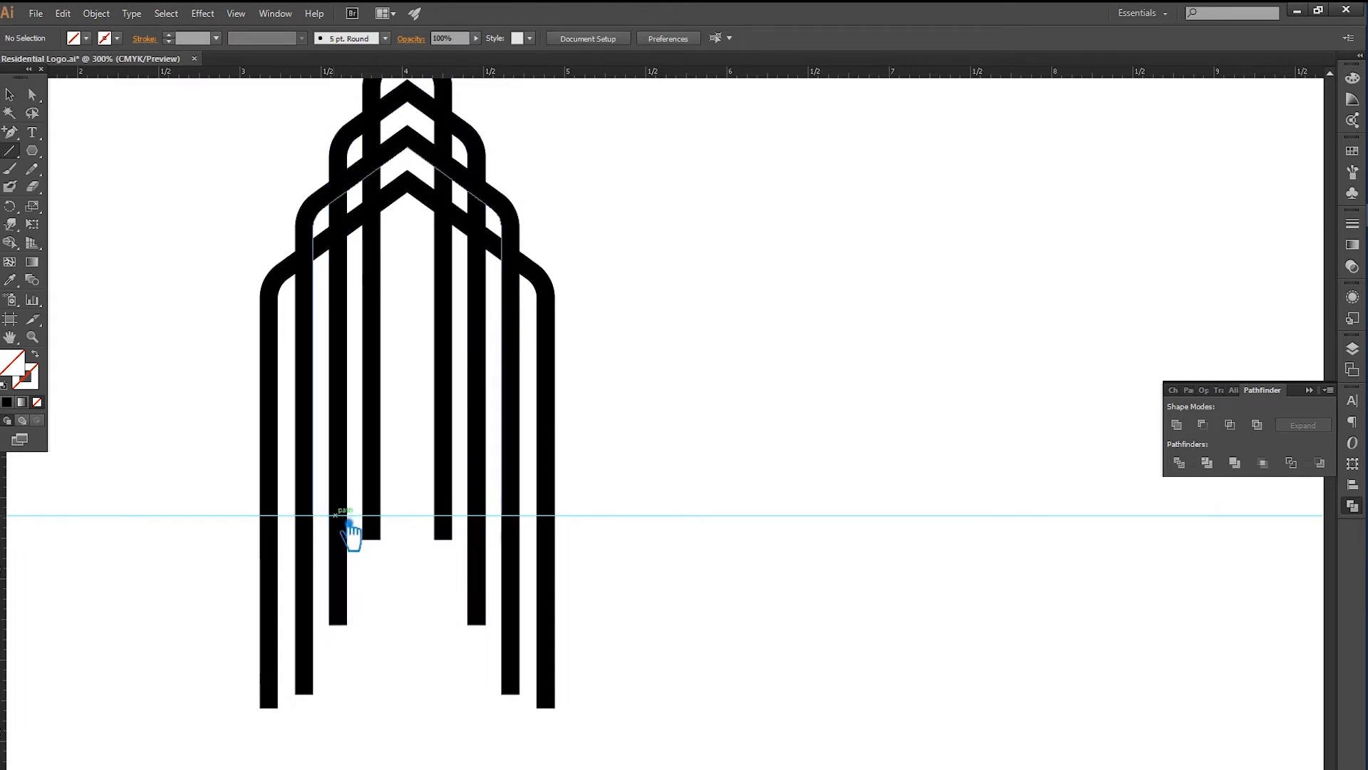
{"action": "mouse_move", "coordinate": [329, 514]}
{"action": "left_mouse_down"}
{"action": "mouse_move", "coordinate": [503, 516]}
{"action": "mouse_move", "coordinate": [490, 514]}
{"action": "left_mouse_up"}
{"action": "left_click", "coordinate": [10, 94]}
{"action": "left_click_drag", "start_coordinate": [506, 531], "coordinate": [611, 549]}
Divide the two inner outlines together along the new line with the Pathfinder Divide operation
{"action": "left_click", "coordinate": [451, 465], "text": "shift"}
{"action": "left_click", "coordinate": [345, 492], "text": "shift"}
{"action": "left_click", "coordinate": [1180, 463]}
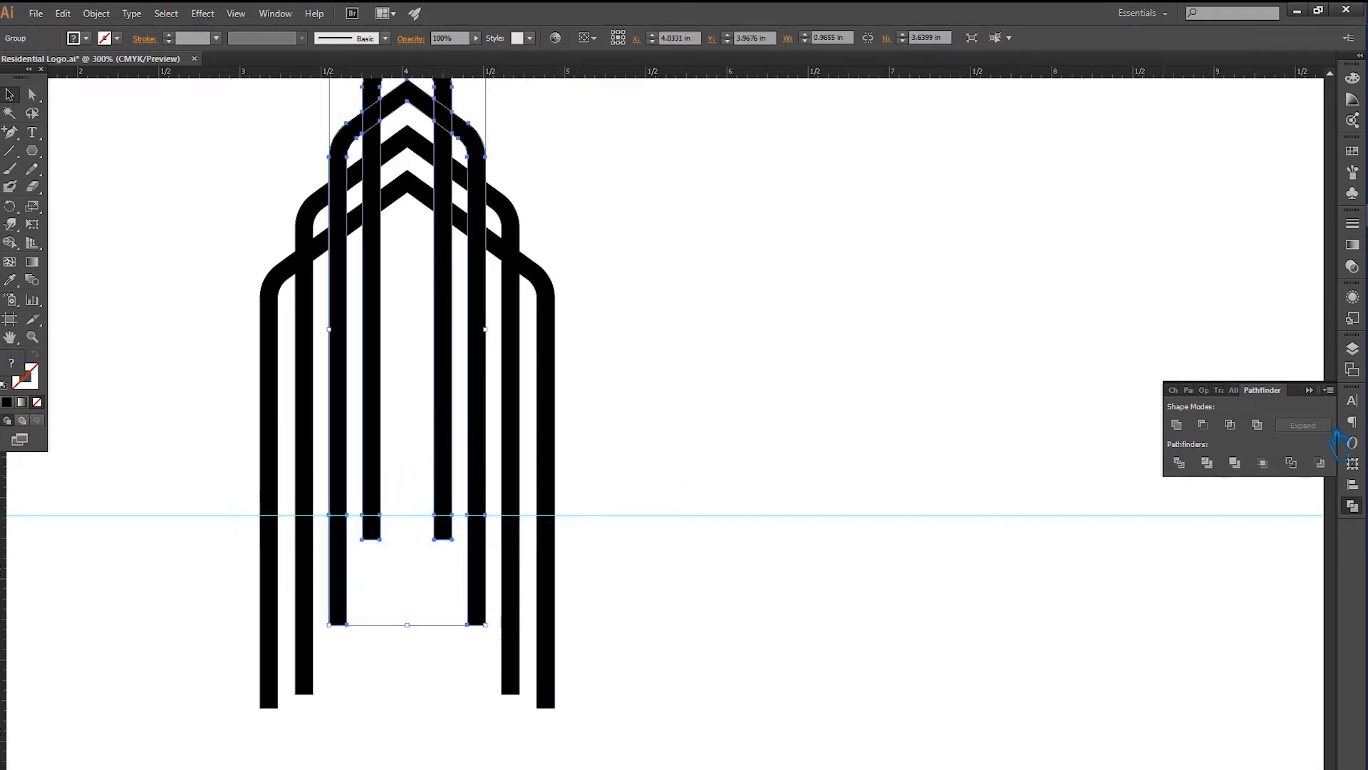
{"action": "left_click", "coordinate": [1324, 394]}
Ungroup the divided outlines and delete all leg ends below the guide
{"action": "scroll", "coordinate": [706, 400], "scroll_direction": "up", "scroll_amount": 1}
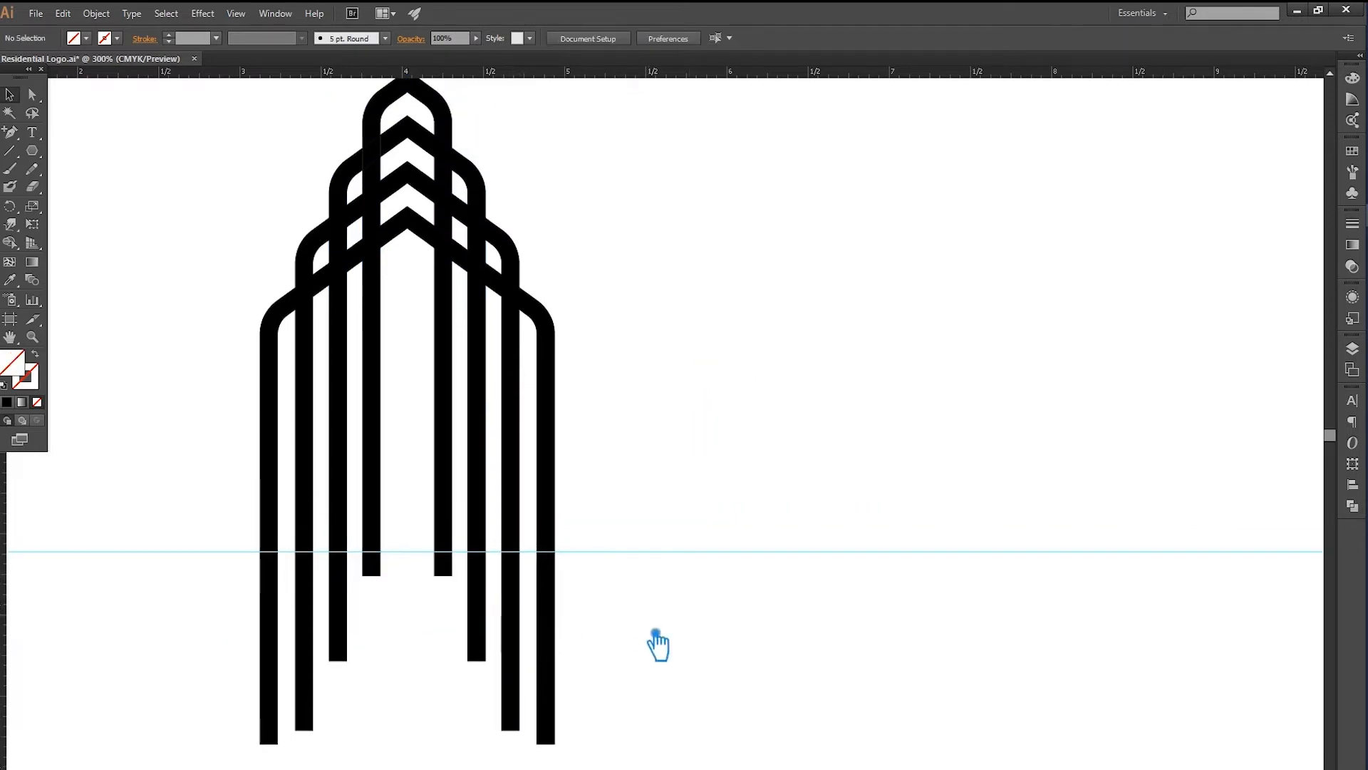
{"action": "left_click", "coordinate": [270, 509]}
{"action": "right_click", "coordinate": [378, 492]}
{"action": "left_click", "coordinate": [452, 565]}
{"action": "left_click_drag", "start_coordinate": [718, 673], "coordinate": [168, 562]}
{"action": "key", "text": "Delete"}
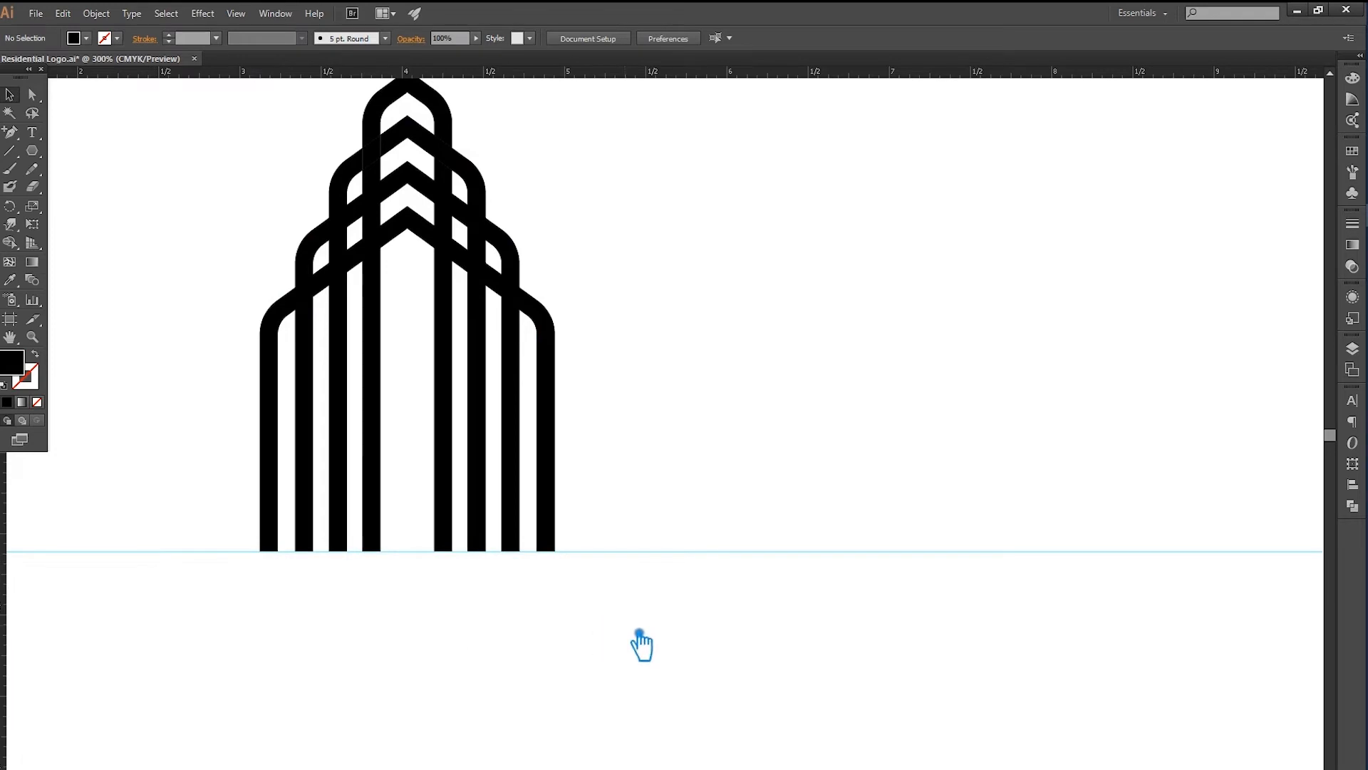
Select the leftover unfilled paths enclosed by the outlines along the guide and delete them
{"action": "left_click", "coordinate": [300, 560]}
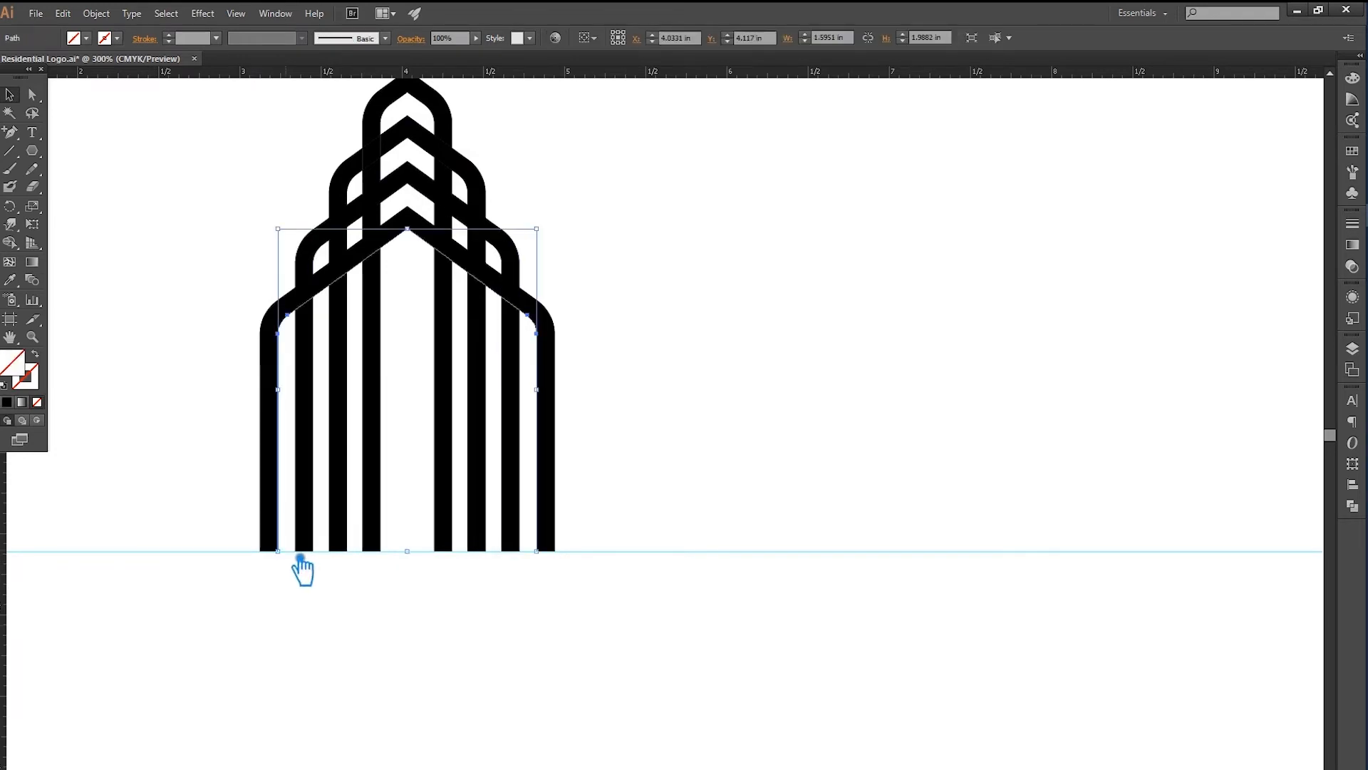
{"action": "left_click", "coordinate": [574, 691]}
{"action": "left_click", "coordinate": [368, 560]}
{"action": "left_click", "coordinate": [367, 560]}
{"action": "left_click_drag", "start_coordinate": [416, 570], "coordinate": [414, 542]}
{"action": "scroll", "coordinate": [658, 428], "scroll_direction": "up", "scroll_amount": 3}
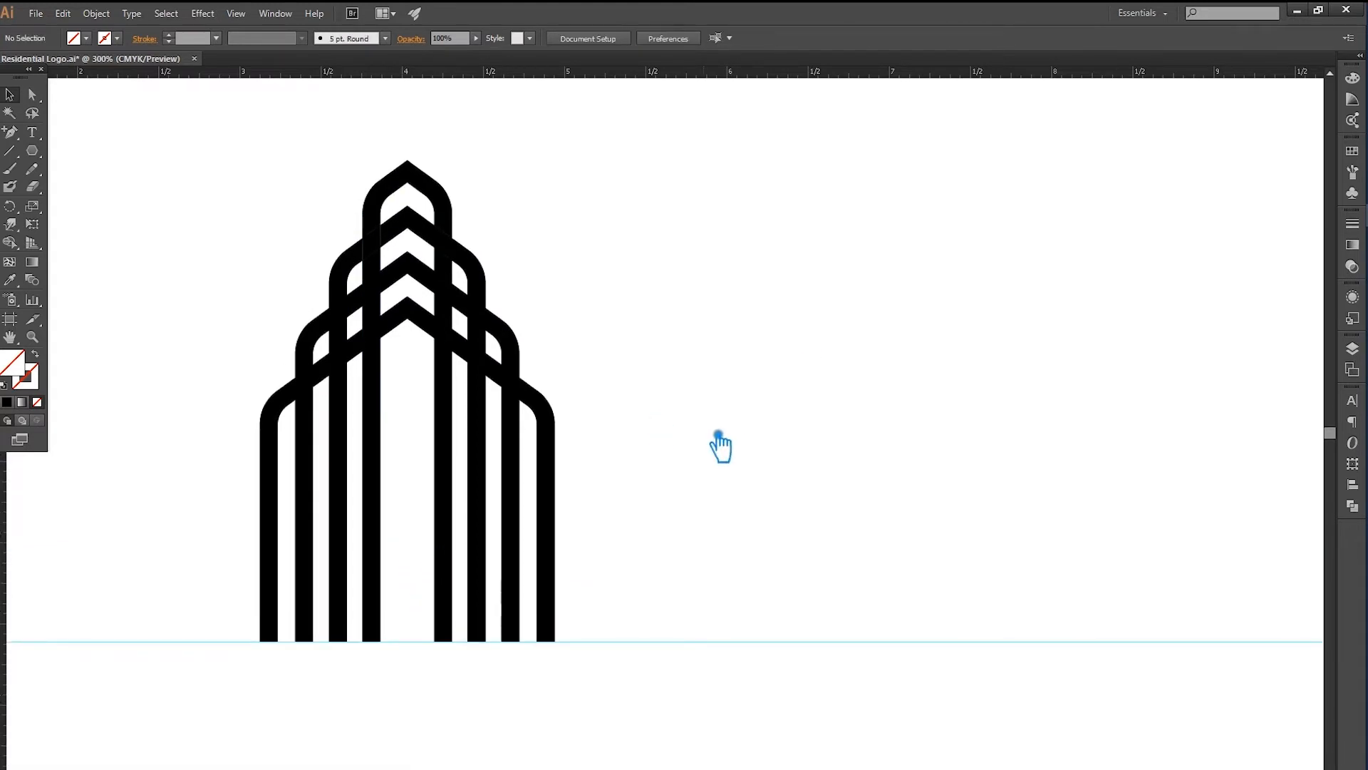
Check the trimmed outlines by selecting them, and delete the two outer outlines as a trial
{"action": "left_click", "coordinate": [368, 347]}
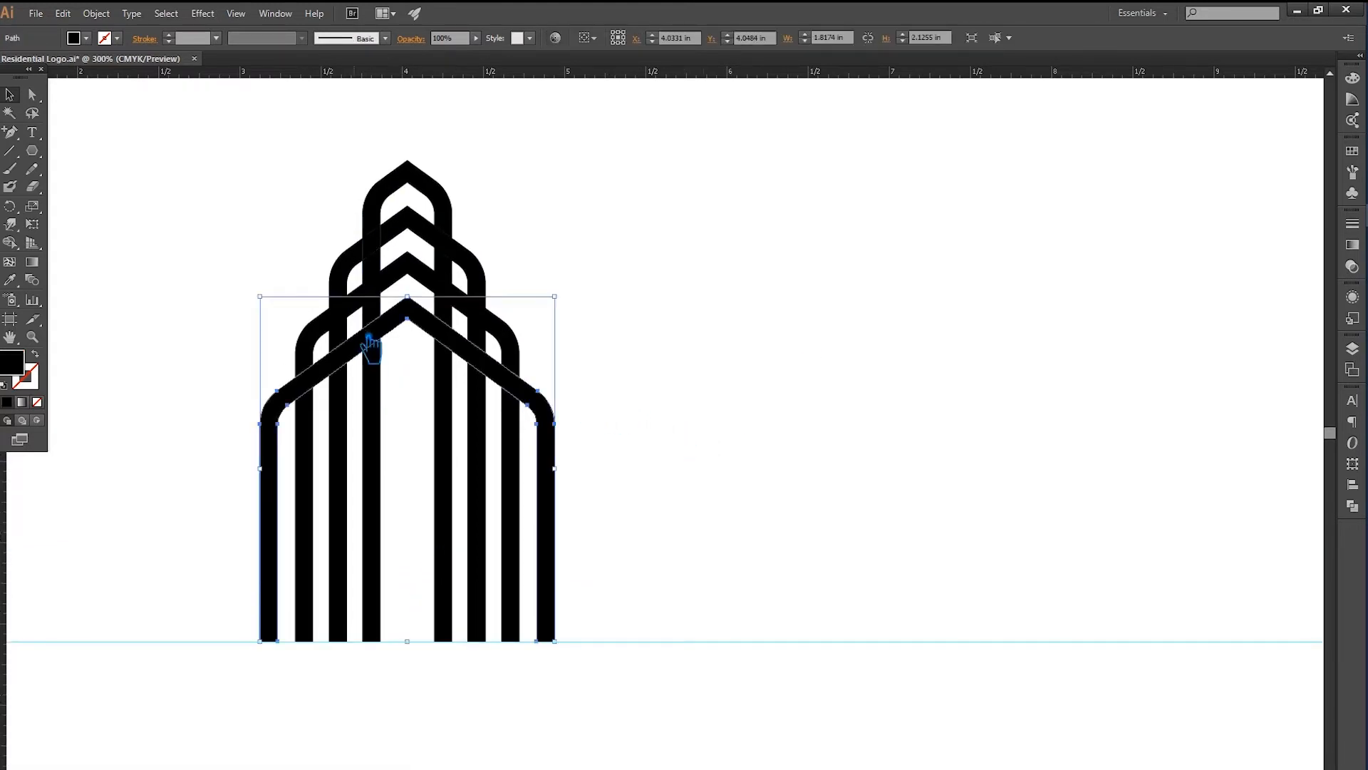
{"action": "left_click", "coordinate": [362, 315]}
{"action": "left_click", "coordinate": [366, 314]}
{"action": "left_click", "coordinate": [404, 244]}
{"action": "left_click", "coordinate": [598, 245]}
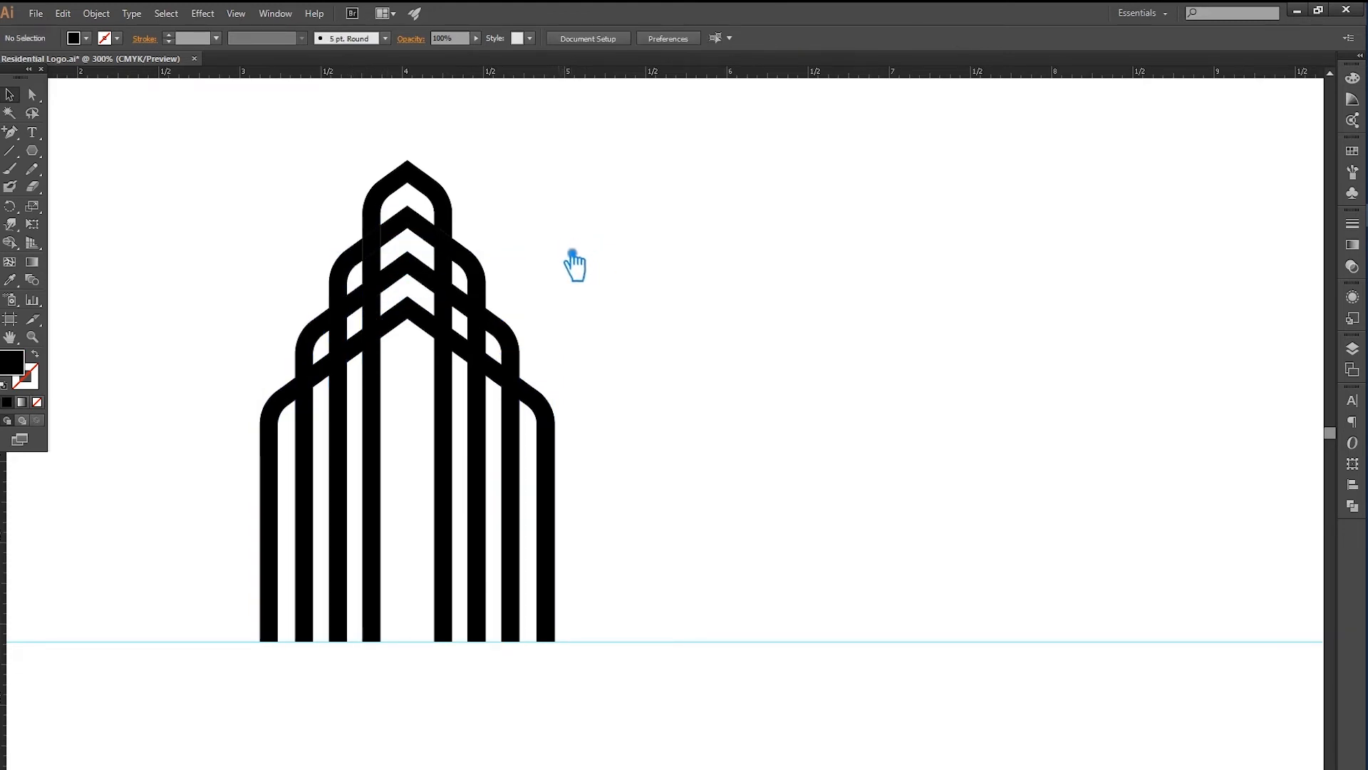
{"action": "left_click", "coordinate": [419, 298]}
{"action": "left_click", "coordinate": [427, 277]}
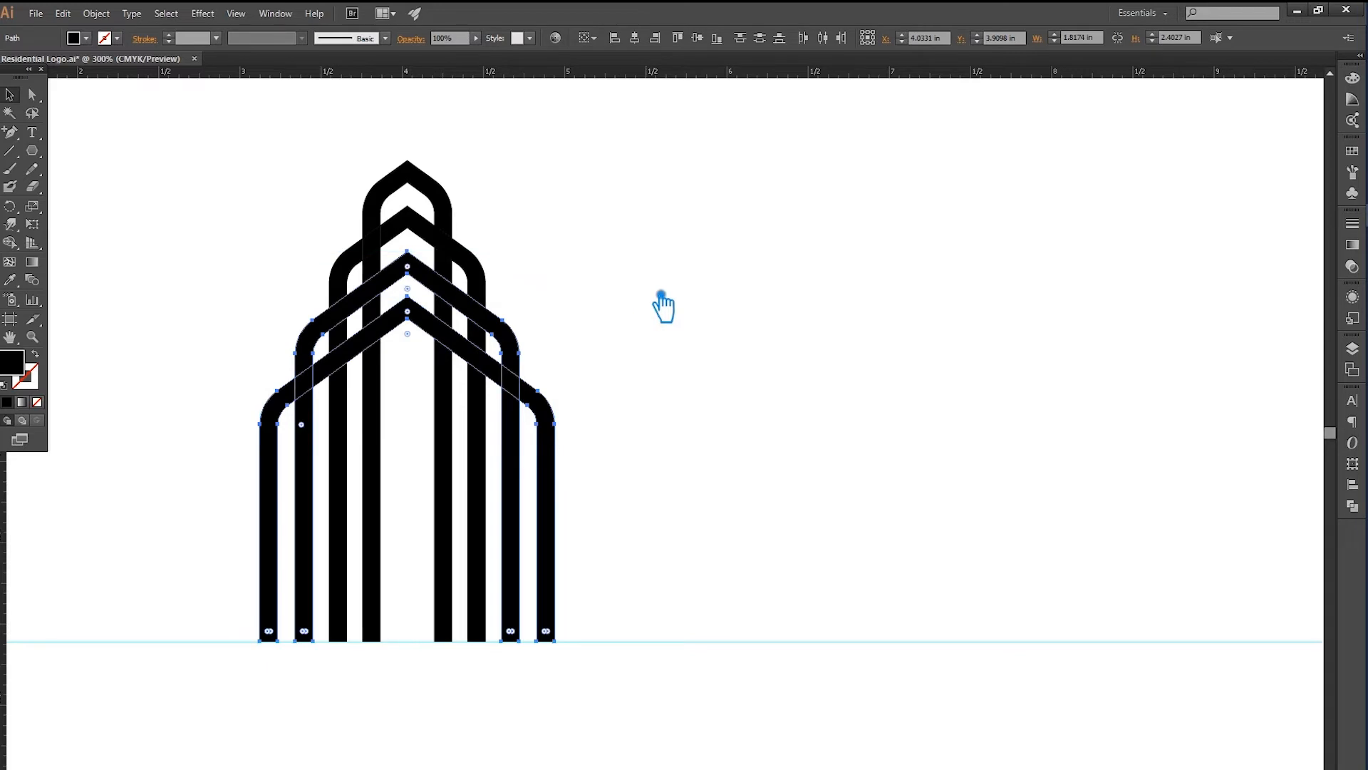
{"action": "key", "text": "Delete"}
Select the pieces of the two inner outlines and delete them as a trial
{"action": "left_click", "coordinate": [387, 320]}
{"action": "left_click", "coordinate": [382, 325]}
{"action": "left_click", "coordinate": [352, 327], "text": "shift"}
{"action": "left_click", "coordinate": [394, 191], "text": "shift"}
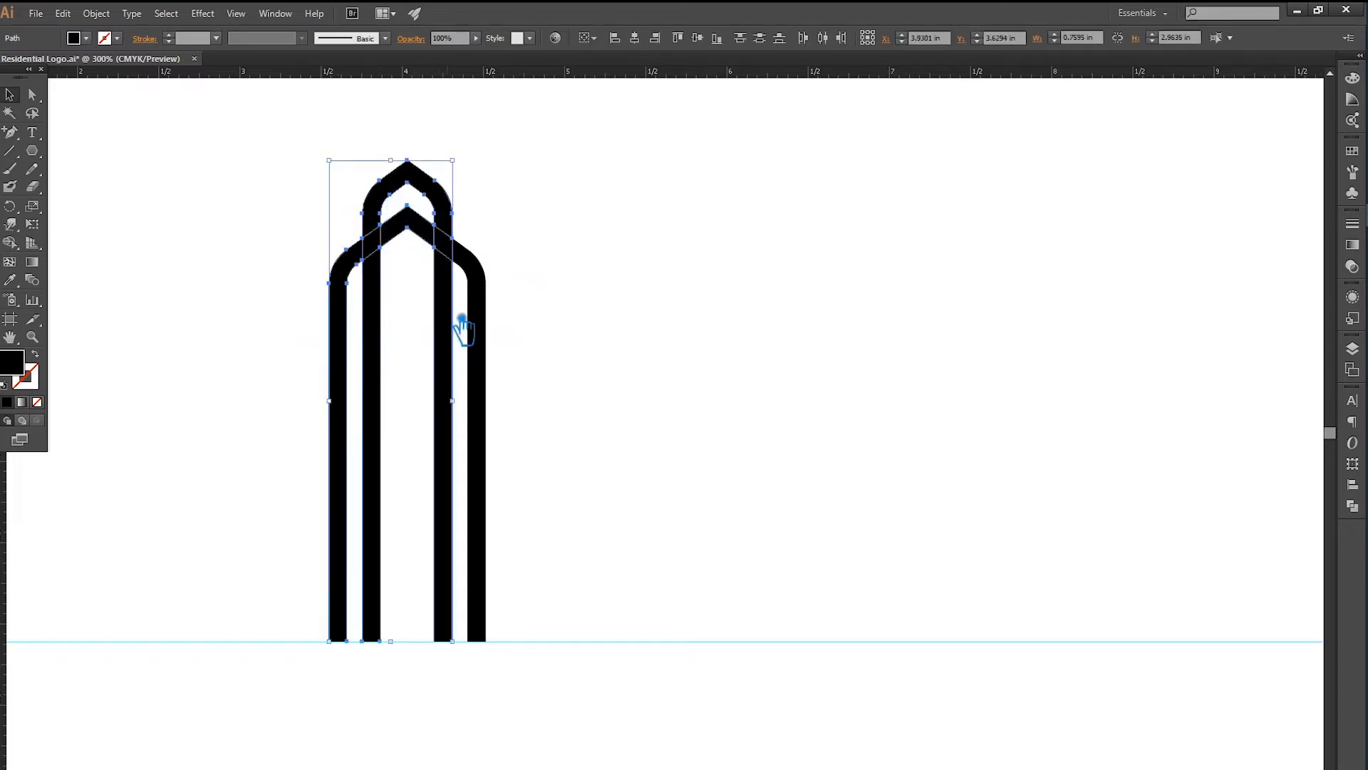
{"action": "left_click", "coordinate": [484, 357], "text": "shift"}
{"action": "key", "text": "Delete"}
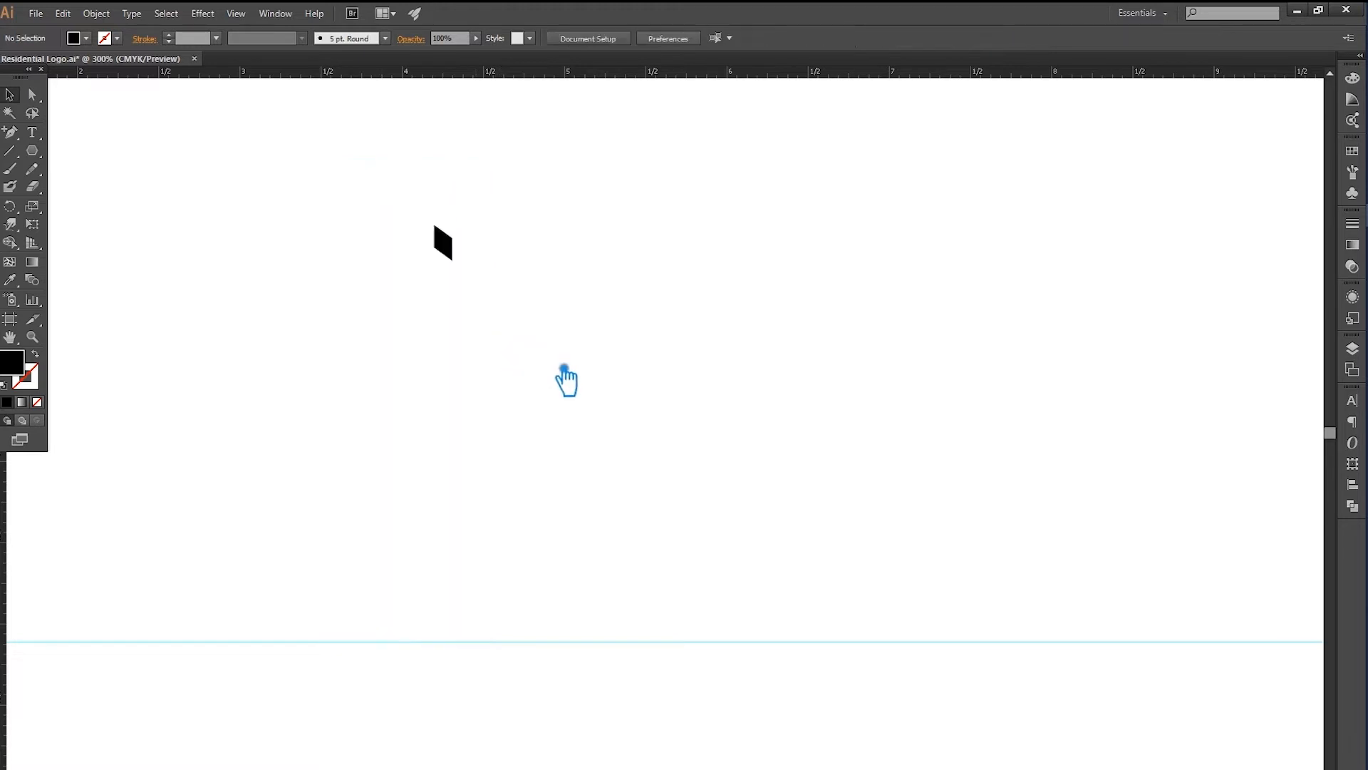
Delete the remaining overlap piece and any leftover paths, and undo all the trial deletions to restore the four outlines
{"action": "left_click", "coordinate": [453, 246]}
{"action": "key", "text": "Delete"}
{"action": "left_click_drag", "start_coordinate": [685, 690], "coordinate": [204, 146]}
{"action": "key", "text": "Delete"}
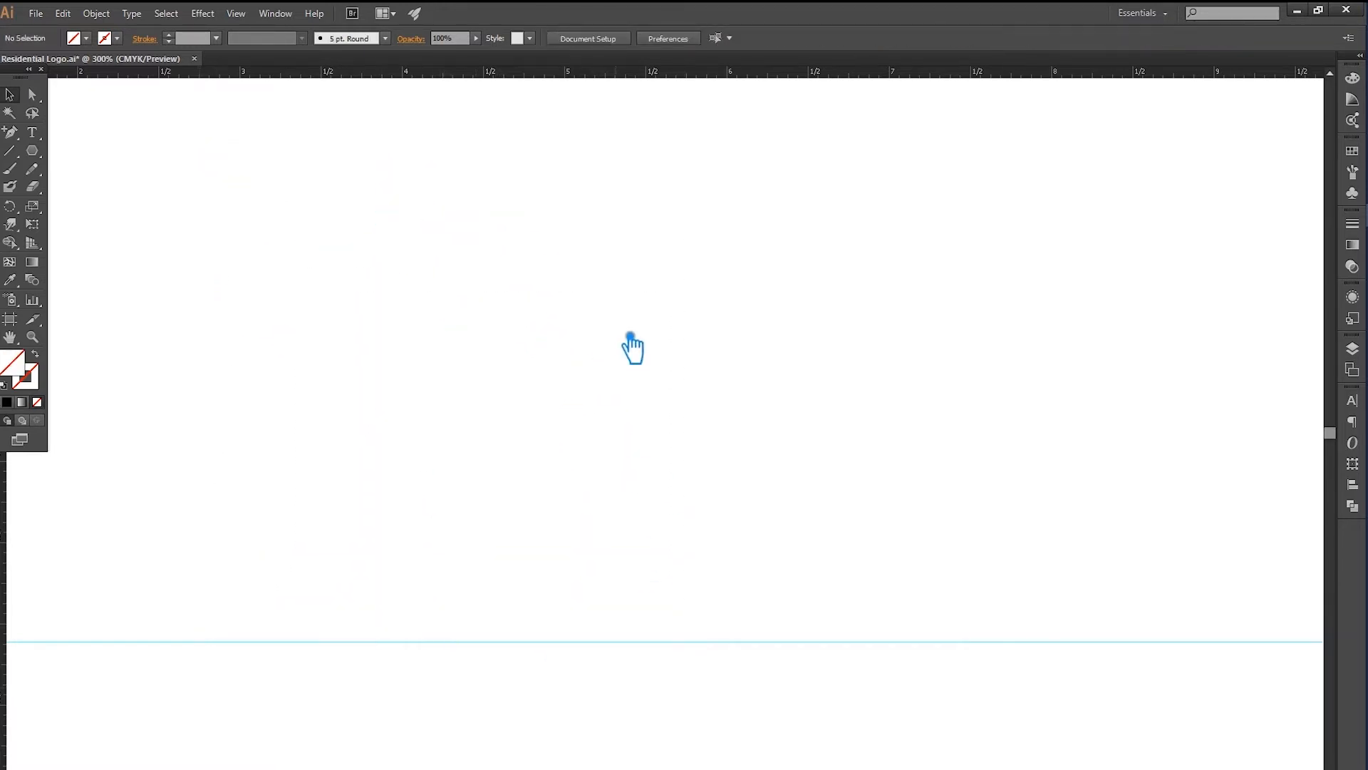
{"action": "key", "text": "ctrl+z"}
{"action": "left_click", "coordinate": [627, 328]}
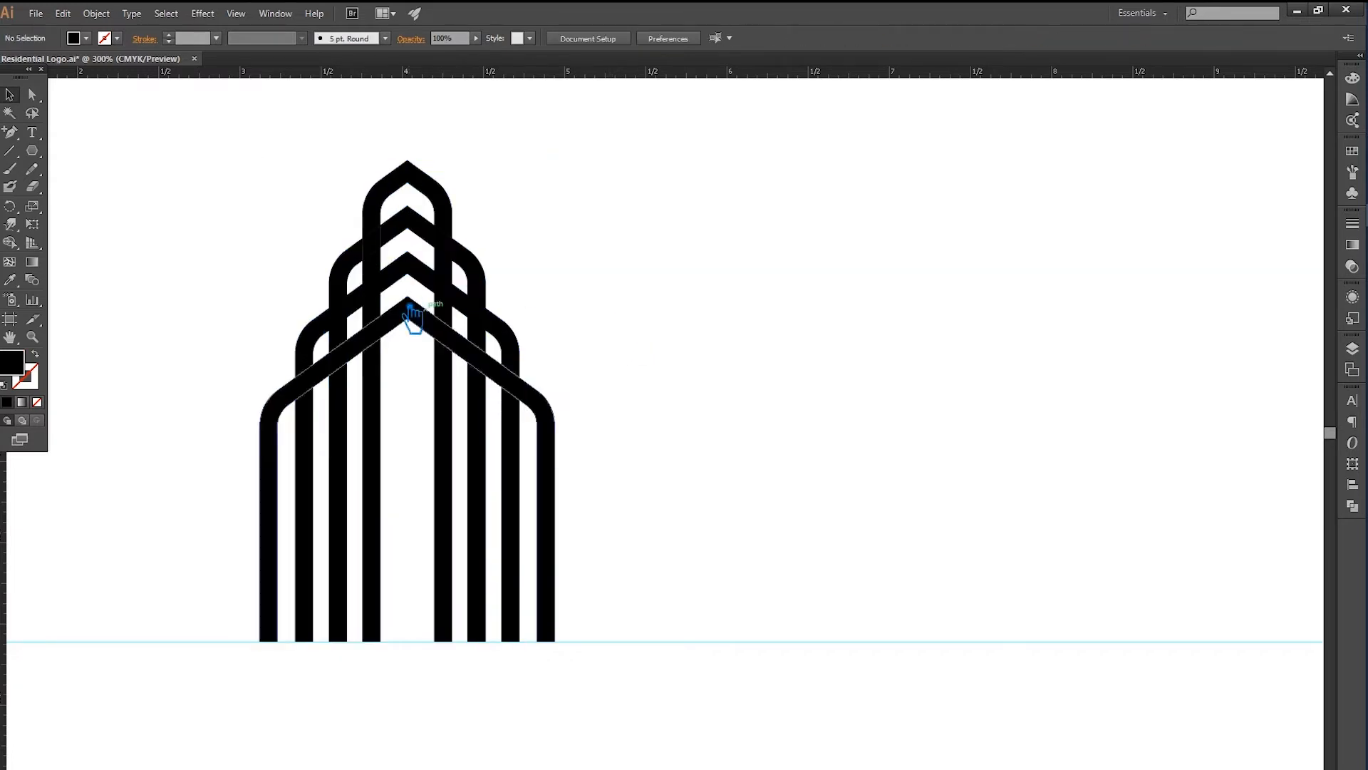
Select all pieces of the second-innermost outline, including both overlaps with the innermost legs, and merge them with Pathfinder Unite
{"action": "left_click", "coordinate": [352, 269]}
{"action": "left_click", "coordinate": [391, 246]}
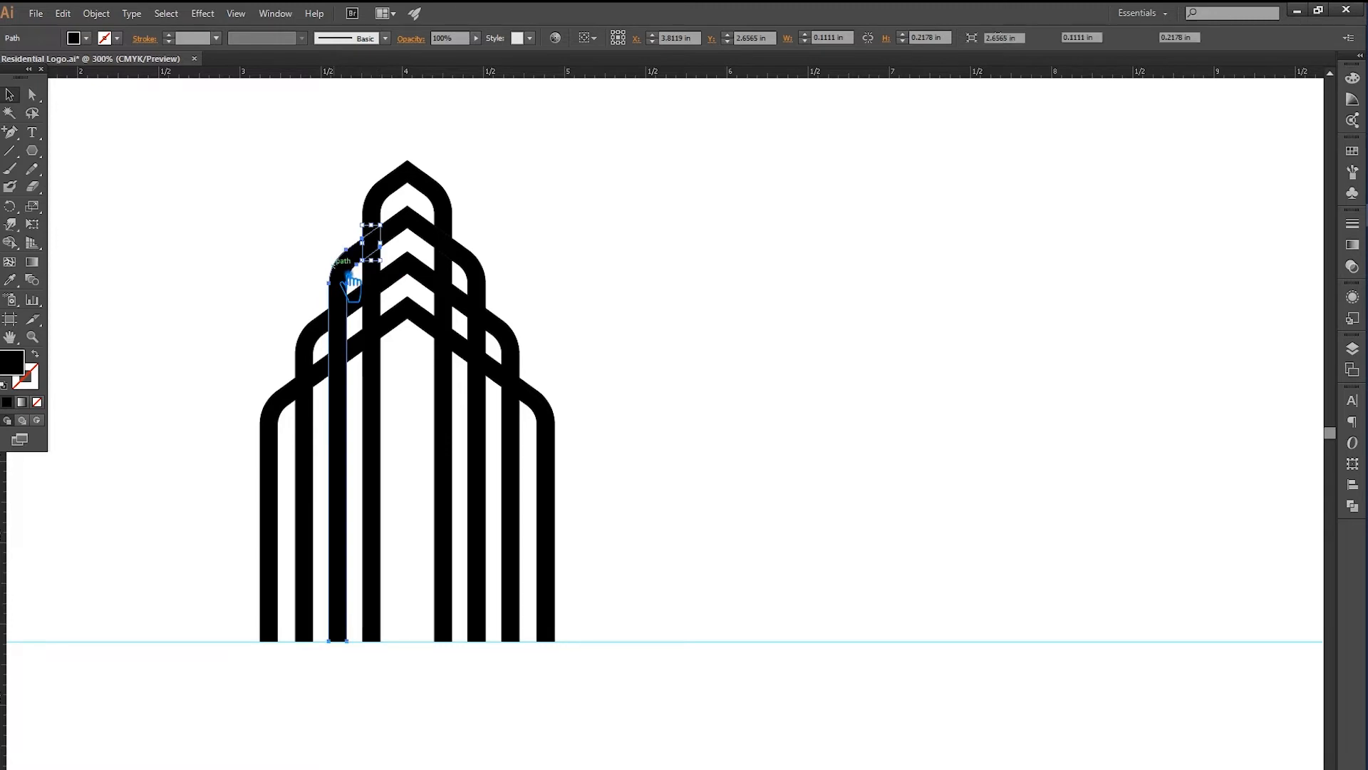
{"action": "left_click", "coordinate": [350, 268], "text": "shift"}
{"action": "left_click", "coordinate": [420, 237], "text": "shift"}
{"action": "left_click", "coordinate": [553, 246]}
{"action": "left_click", "coordinate": [459, 262]}
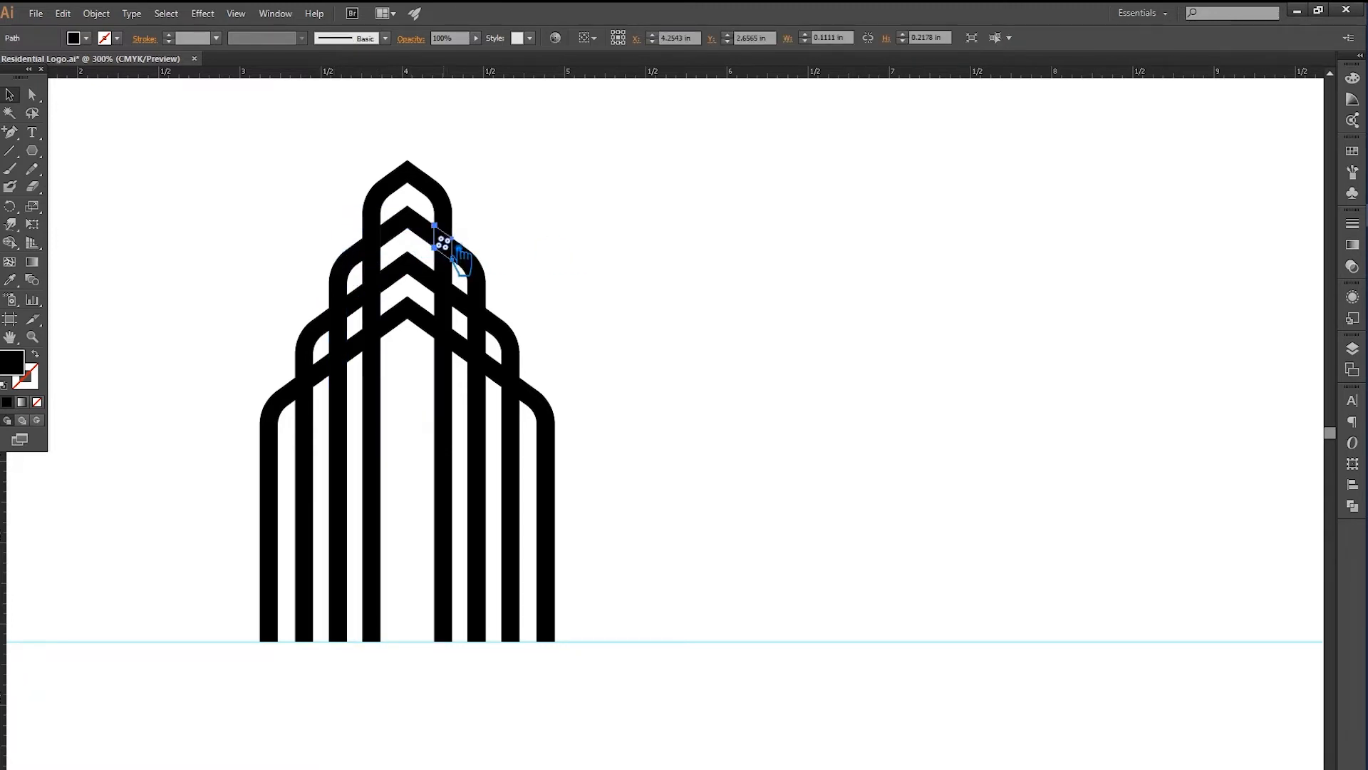
{"action": "left_click", "coordinate": [384, 251], "text": "shift"}
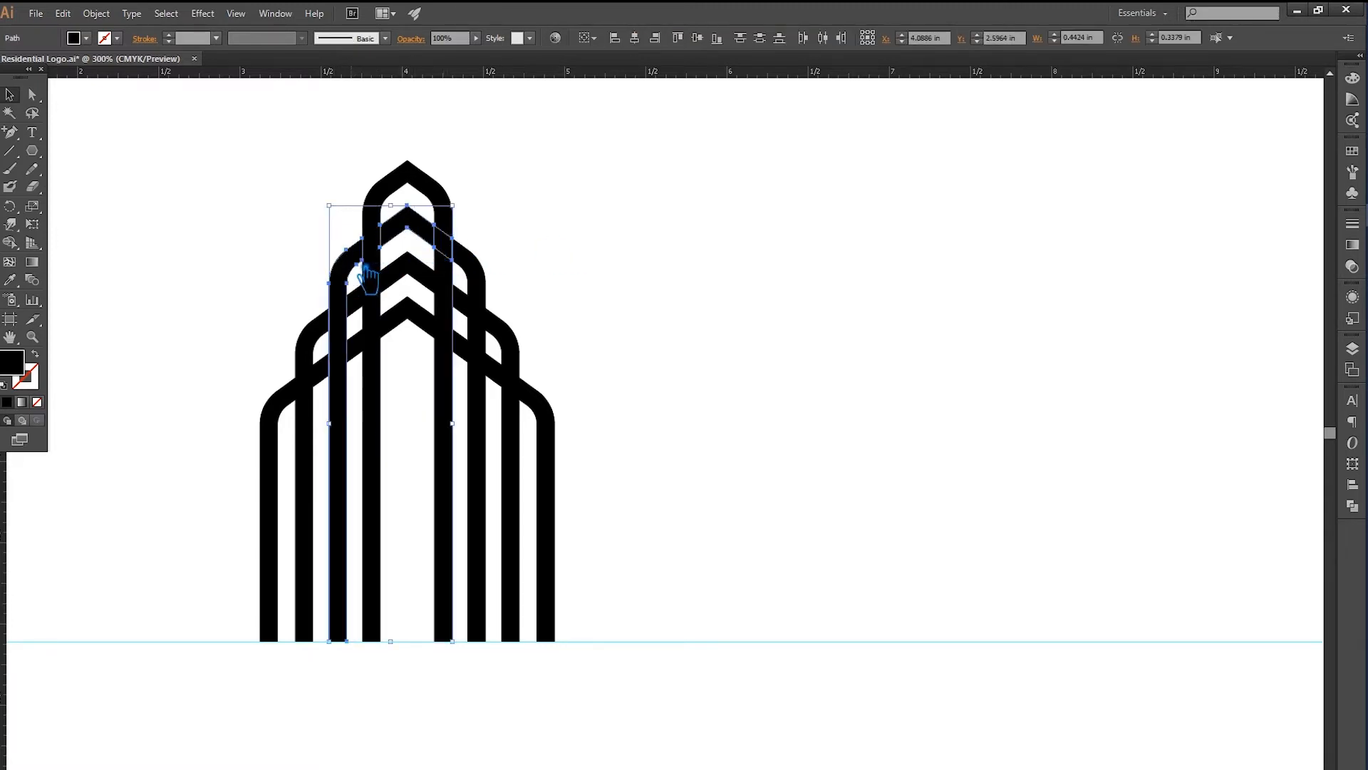
{"action": "left_click", "coordinate": [476, 270], "text": "shift"}
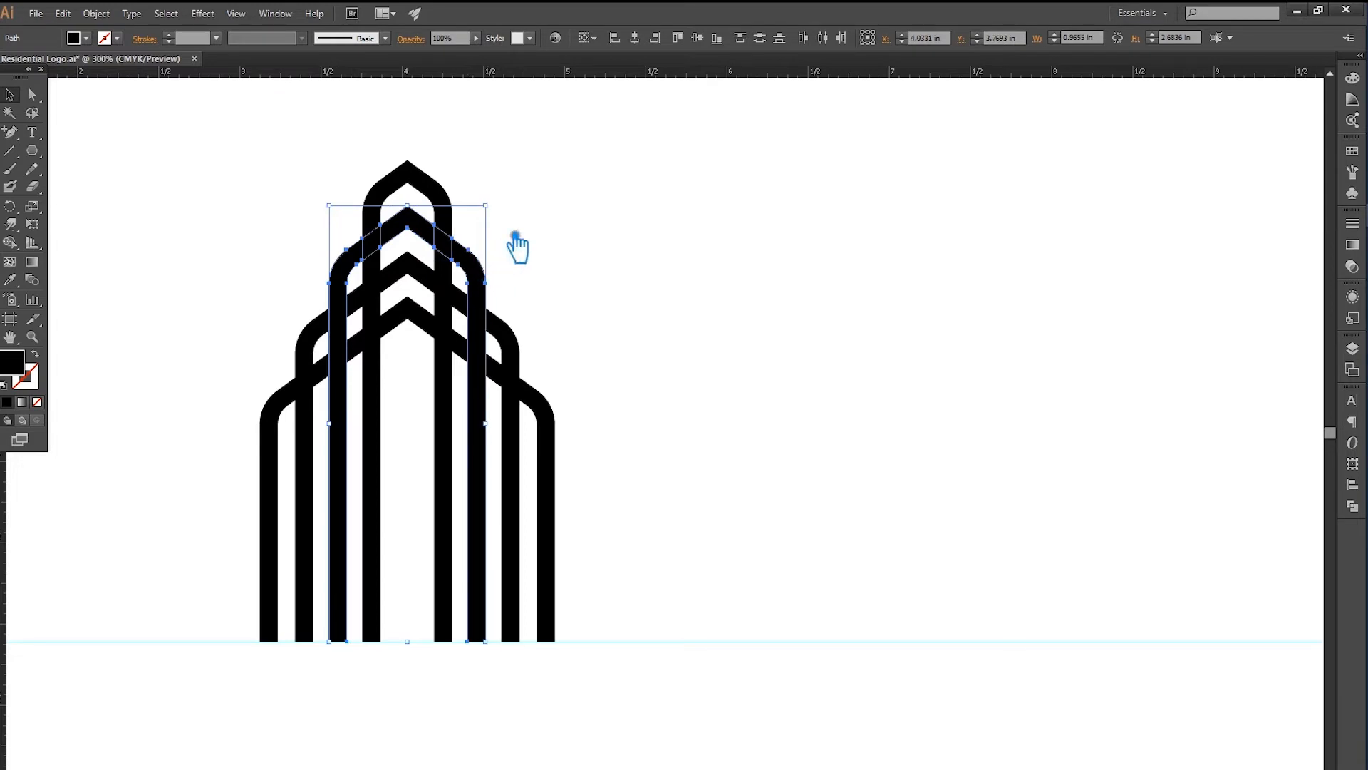
{"action": "left_click", "coordinate": [1352, 506]}
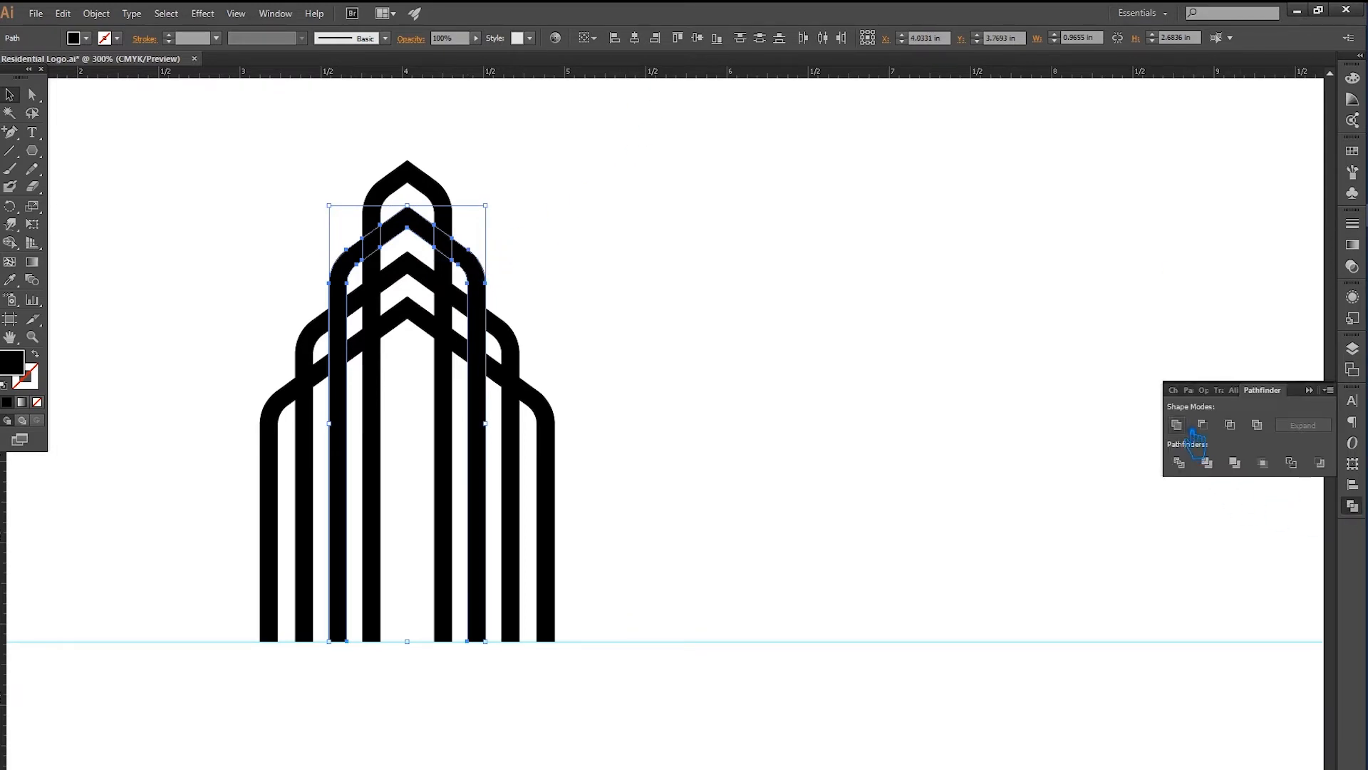
{"action": "left_click", "coordinate": [819, 384]}
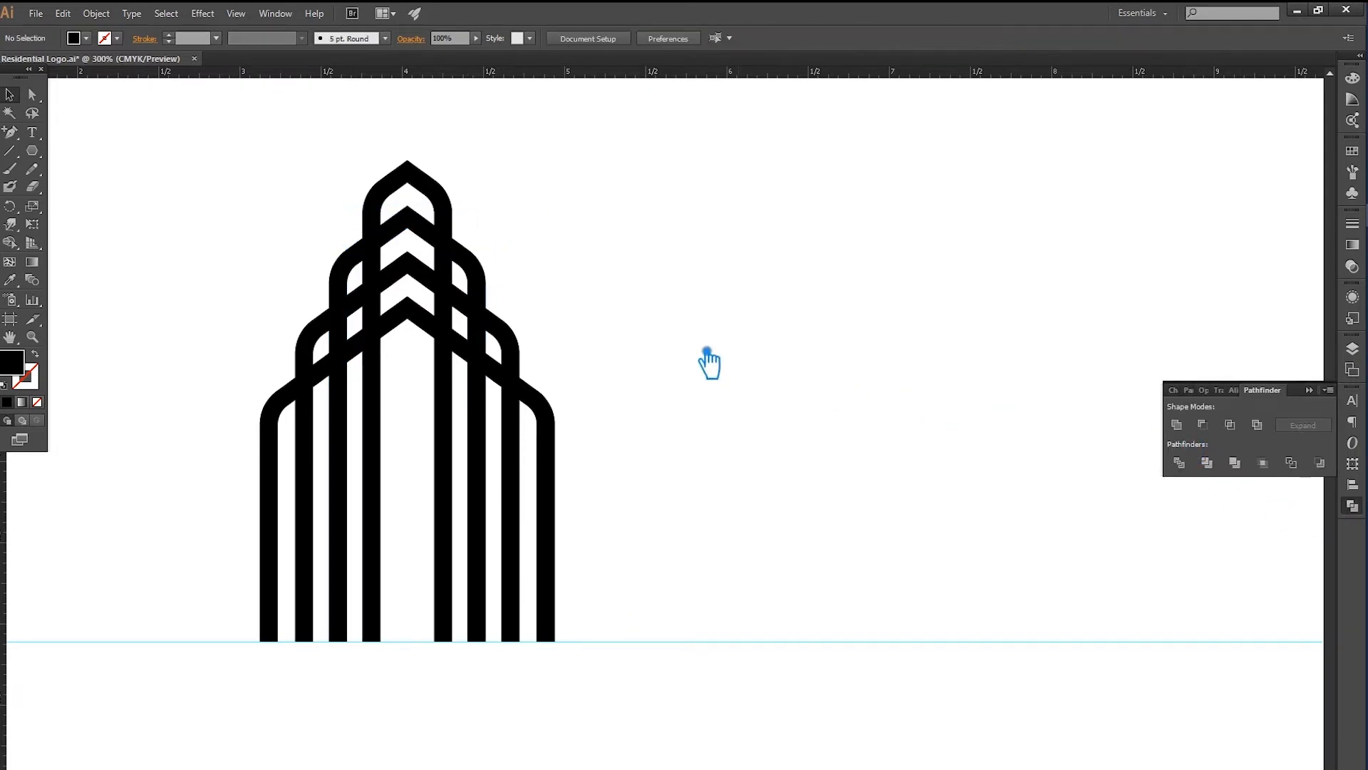
Check the merged second-innermost outline and the pieces of the innermost outline by selecting them, and save the document
{"action": "left_click", "coordinate": [406, 249]}
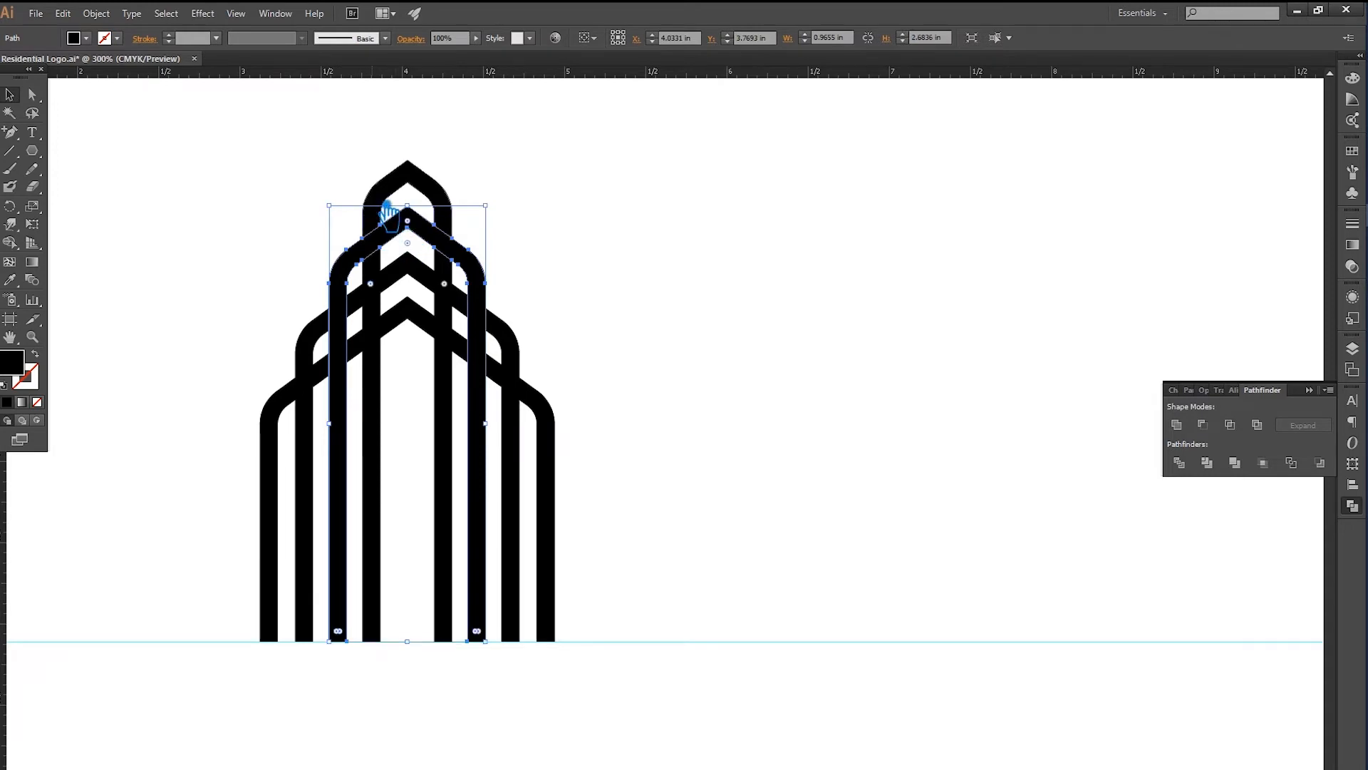
{"action": "left_click", "coordinate": [564, 164]}
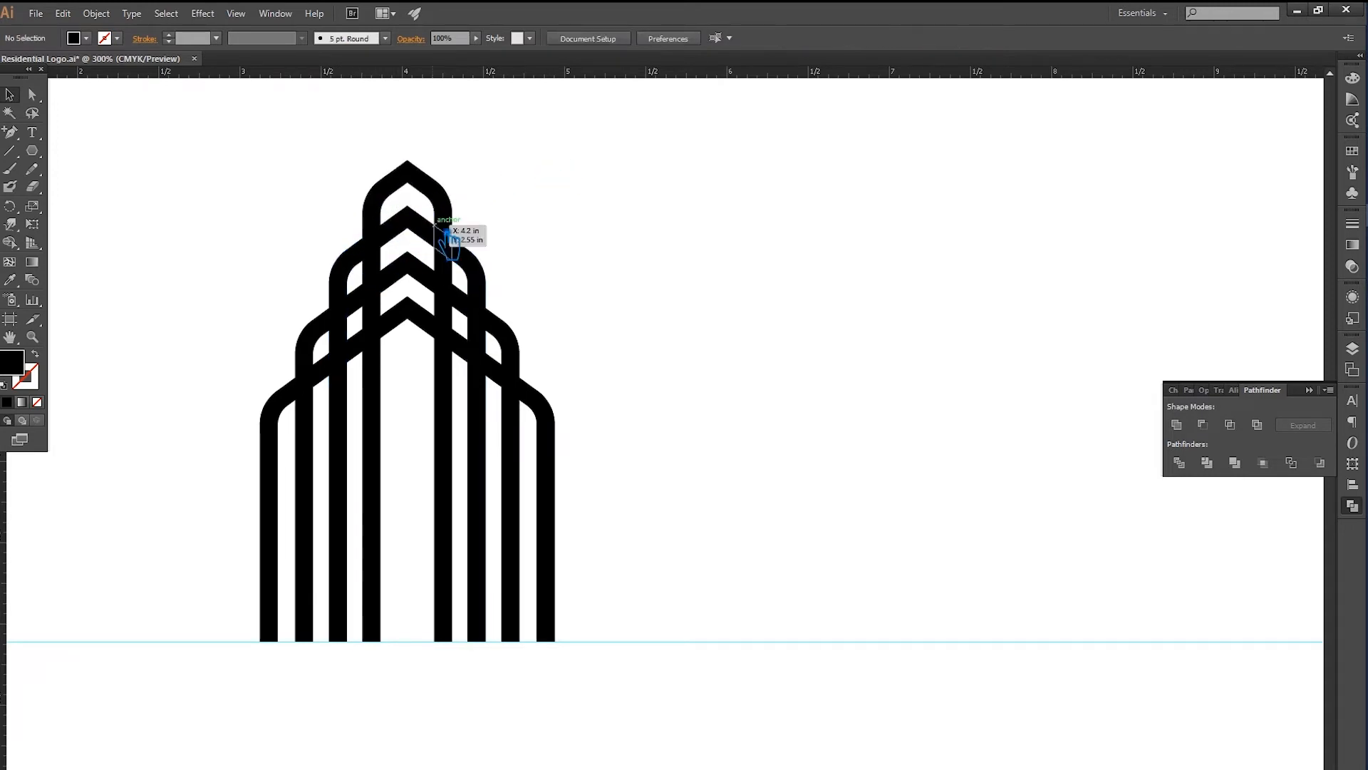
{"action": "left_click", "coordinate": [448, 240]}
{"action": "left_click", "coordinate": [456, 284], "text": "shift"}
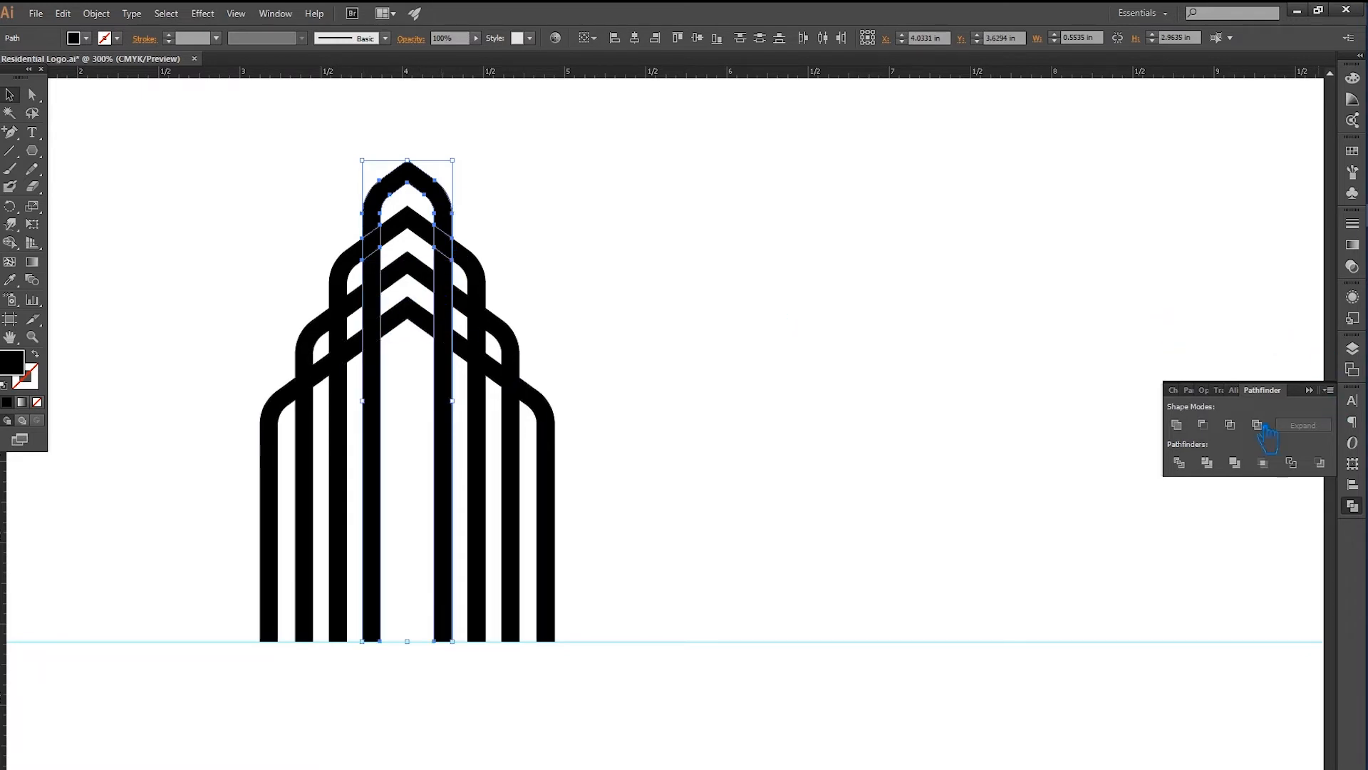
{"action": "left_click", "coordinate": [914, 354]}
{"action": "left_click", "coordinate": [1317, 389]}
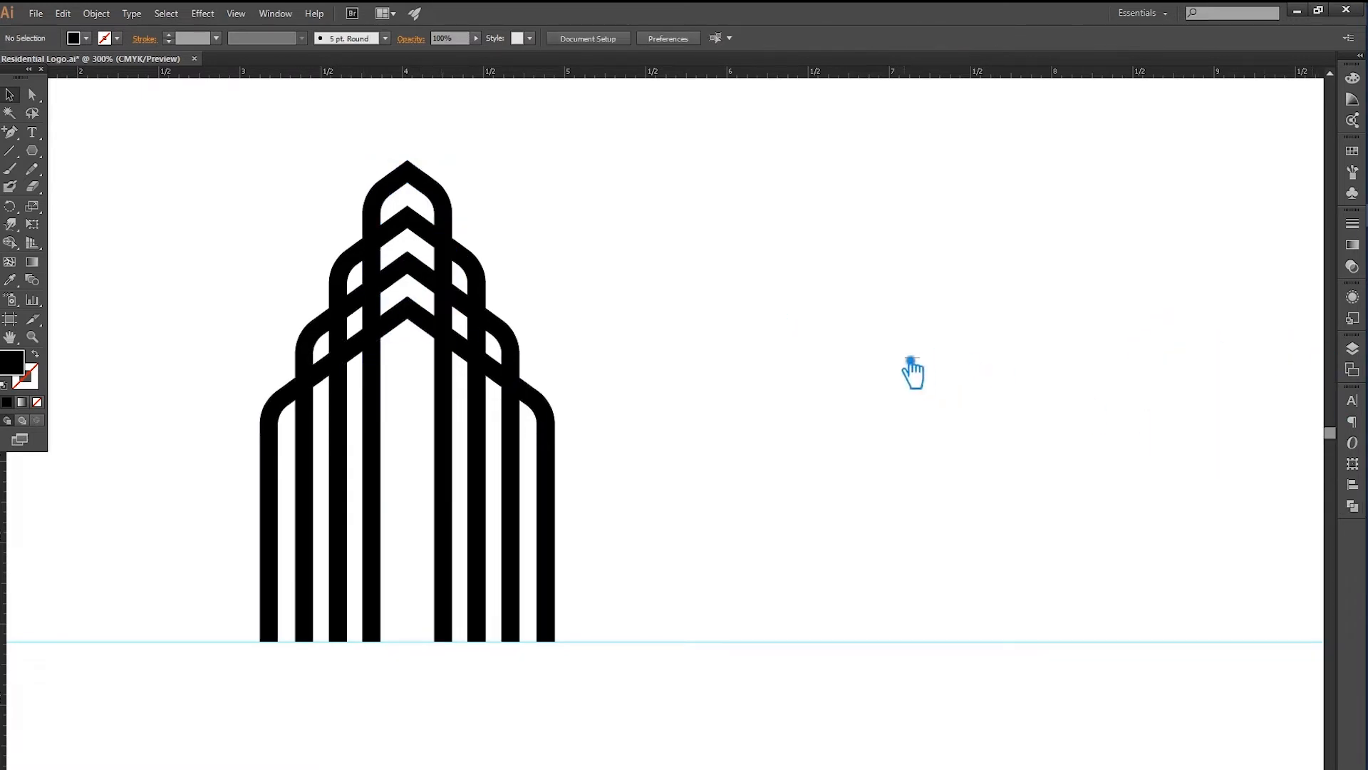
{"action": "key", "text": "ctrl+s"}
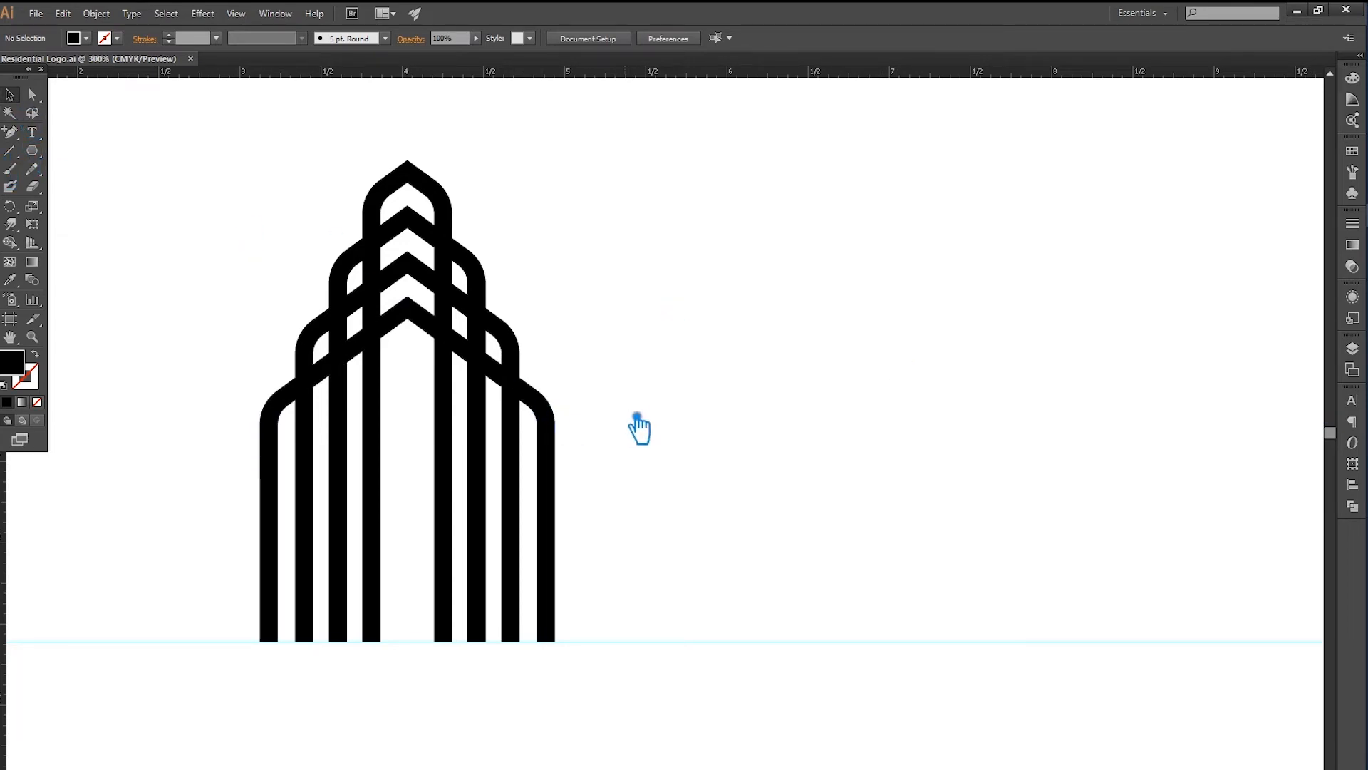
Draw a vertical centre line through the outermost outline's peak and split that outline into two halves with Pathfinder Divide
{"action": "left_click", "coordinate": [11, 150]}
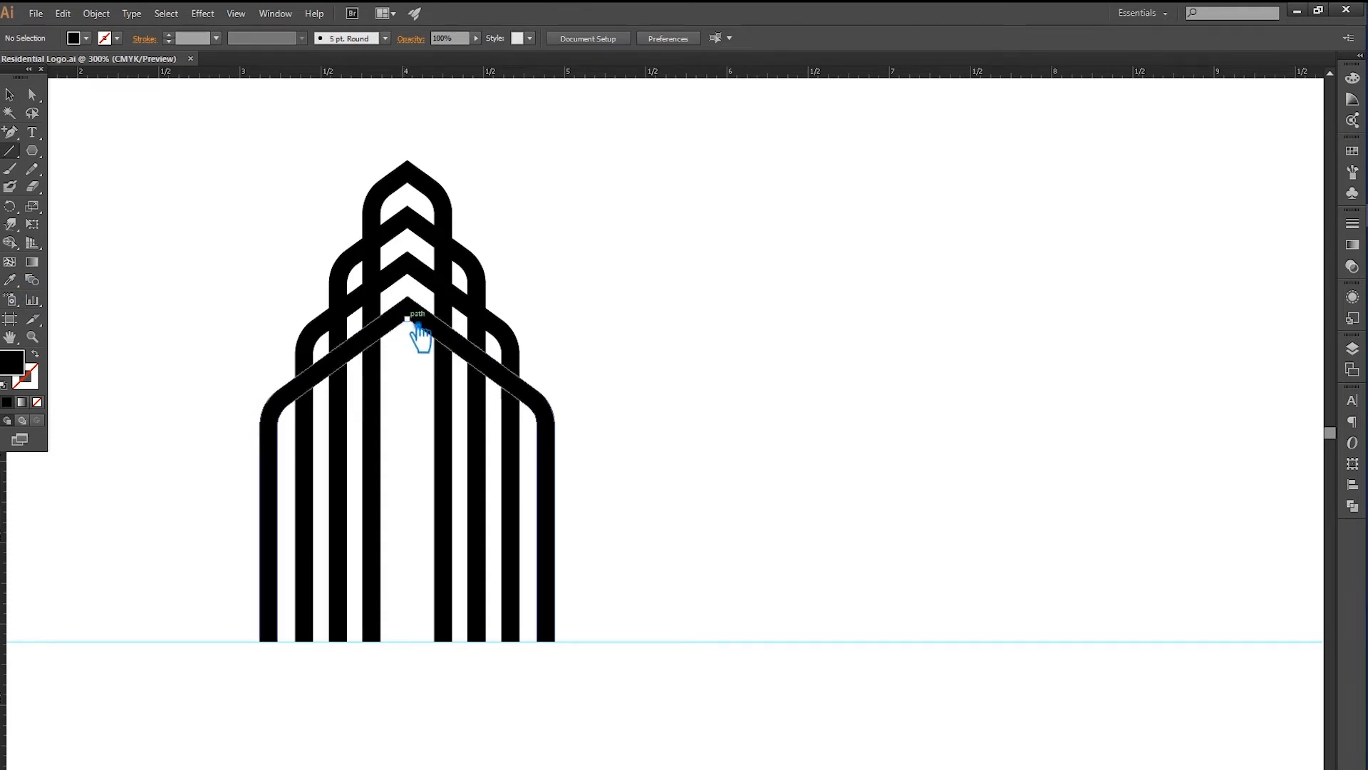
{"action": "left_click_drag", "start_coordinate": [407, 319], "coordinate": [407, 140]}
{"action": "left_click", "coordinate": [10, 95]}
{"action": "left_click_drag", "start_coordinate": [412, 322], "coordinate": [430, 382]}
{"action": "left_click", "coordinate": [440, 305], "text": "shift"}
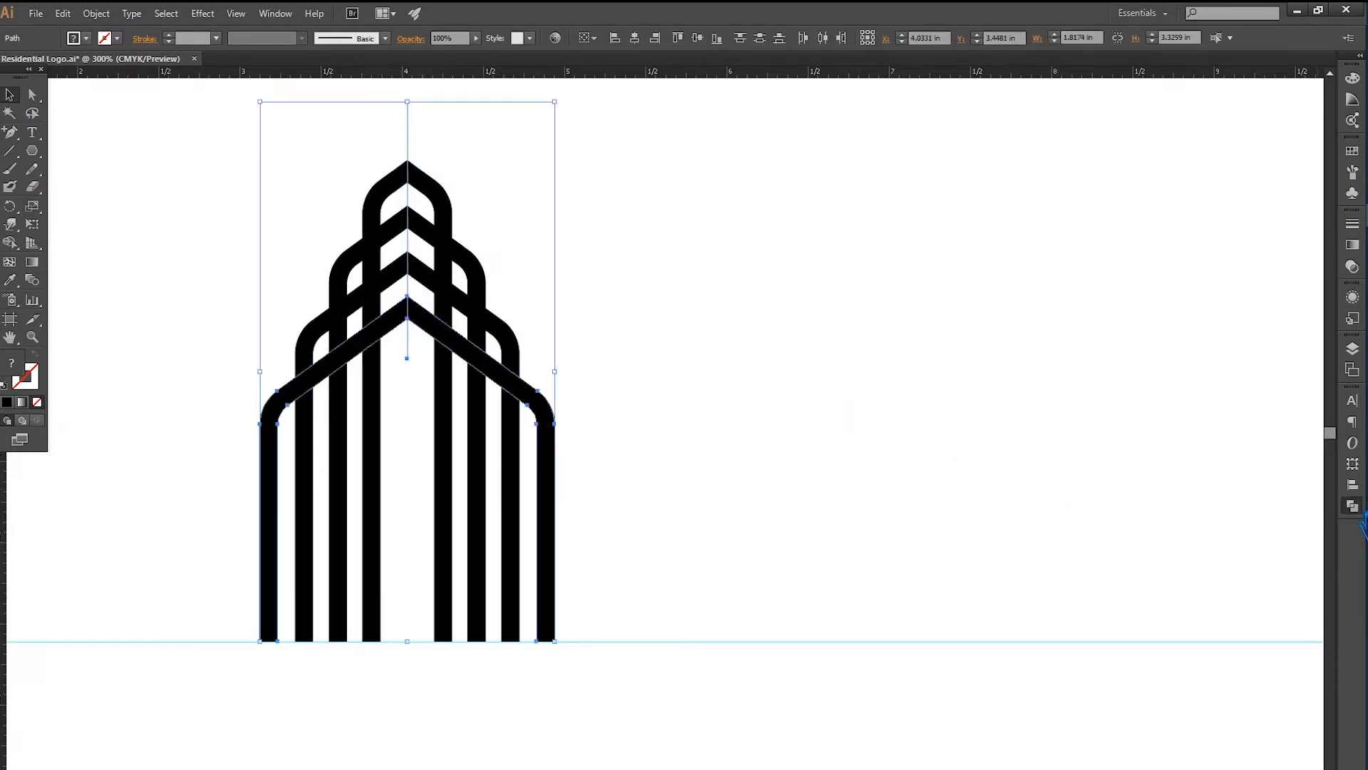
{"action": "left_click", "coordinate": [1352, 506]}
{"action": "left_click", "coordinate": [1192, 465]}
{"action": "left_click", "coordinate": [529, 313]}
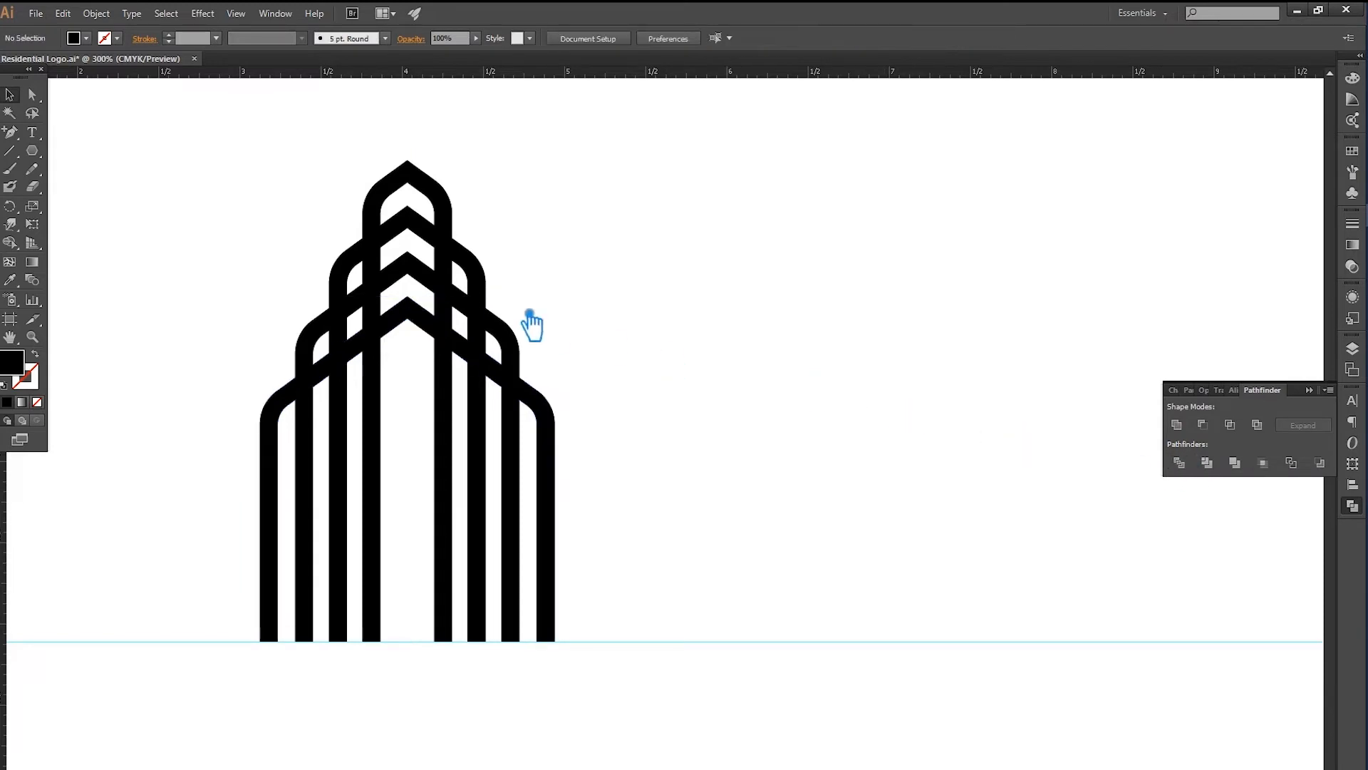
Draw a vertical line about 0.3 in long through the second-outermost outline's peak and divide the outline along it
{"action": "left_click_drag", "start_coordinate": [418, 278], "coordinate": [421, 258]}
{"action": "left_click", "coordinate": [9, 95]}
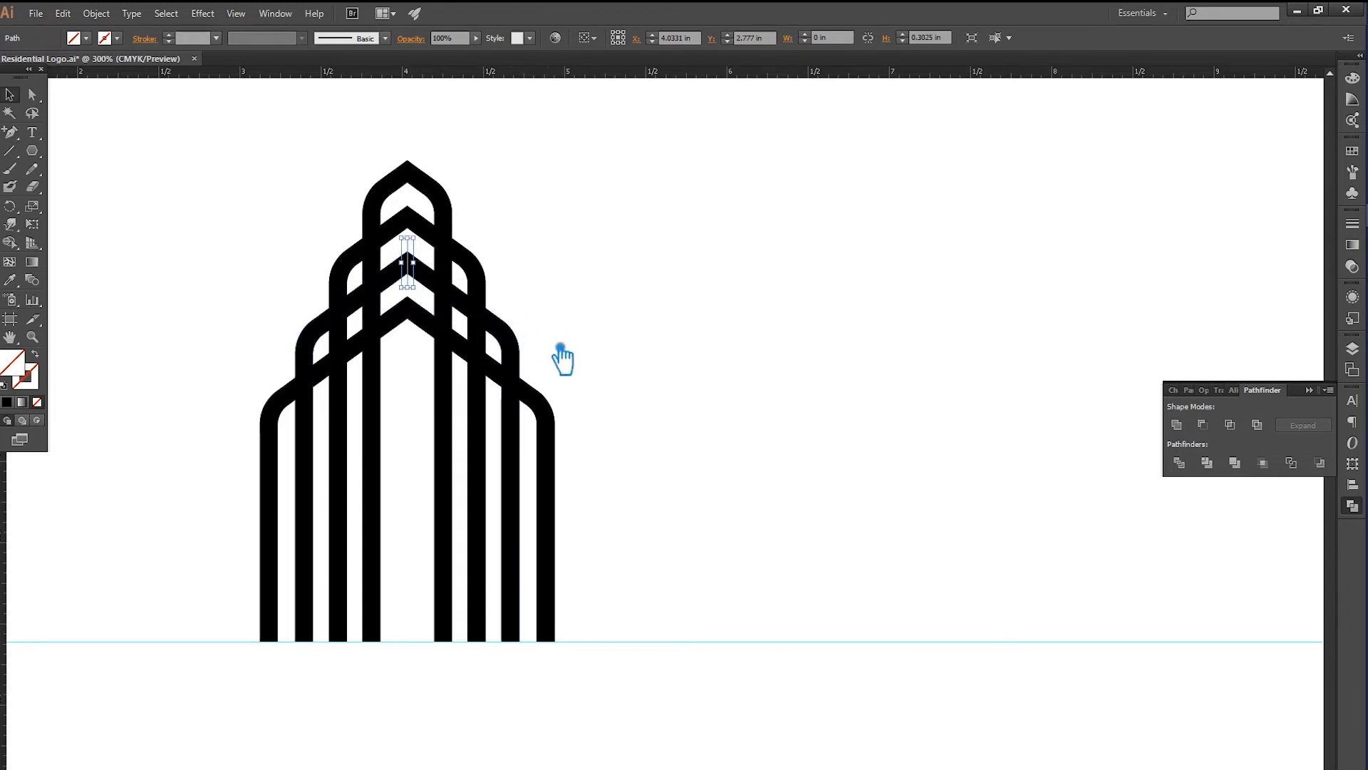
{"action": "left_click", "coordinate": [518, 358], "text": "shift"}
{"action": "left_click", "coordinate": [1204, 425]}
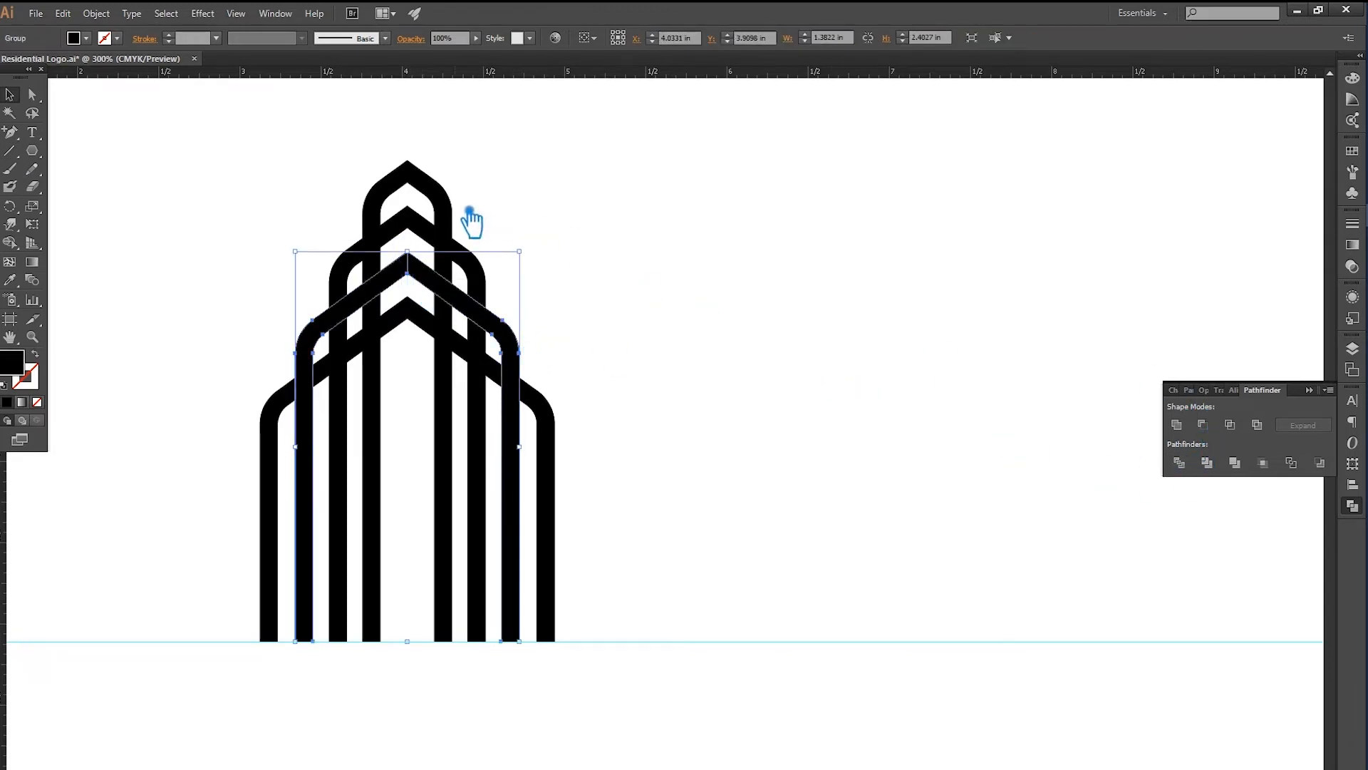
Draw a vertical line about 0.26 in long through the second-innermost outline's peak and divide the outline along it
{"action": "left_click", "coordinate": [10, 151]}
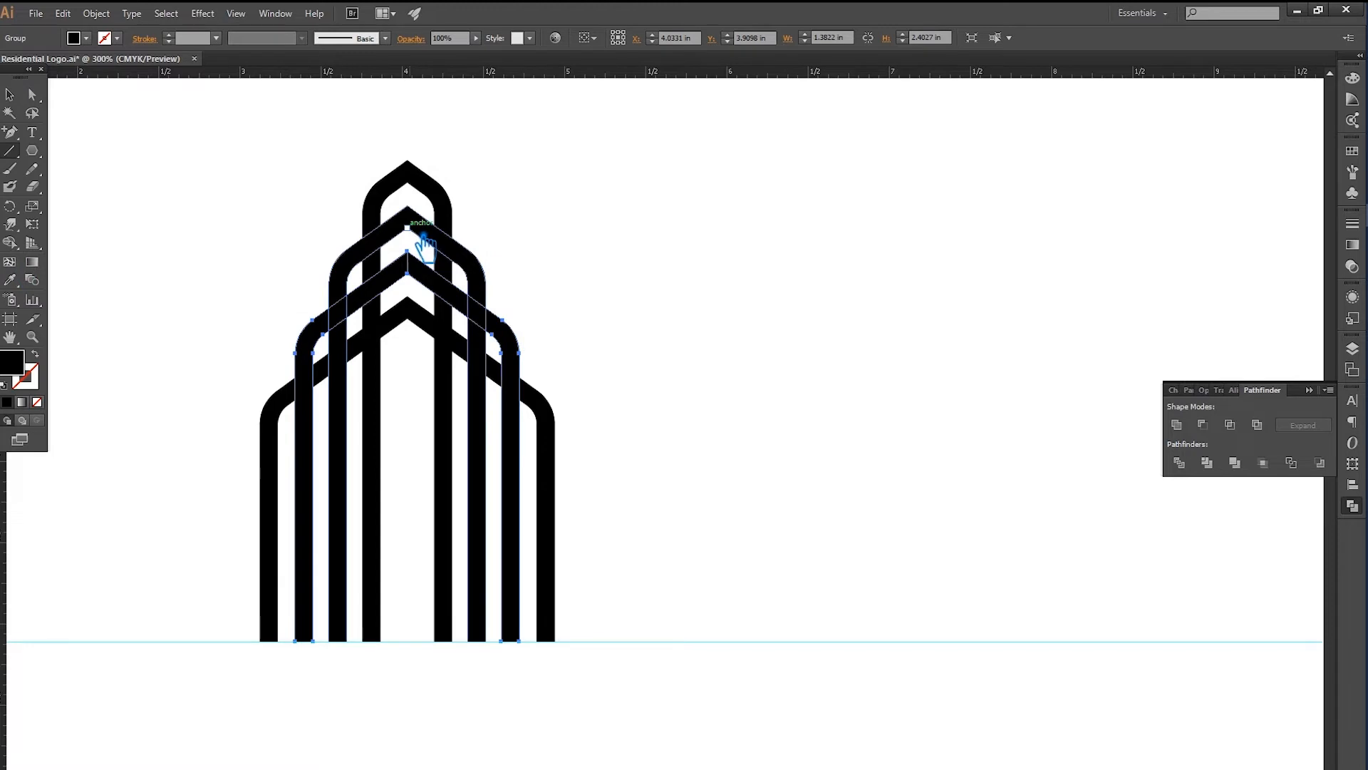
{"action": "mouse_move", "coordinate": [407, 228]}
{"action": "left_mouse_down"}
{"action": "mouse_move", "coordinate": [407, 206]}
{"action": "mouse_move", "coordinate": [417, 231]}
{"action": "left_mouse_up"}
{"action": "left_click", "coordinate": [9, 95]}
{"action": "left_click", "coordinate": [473, 262], "text": "shift"}
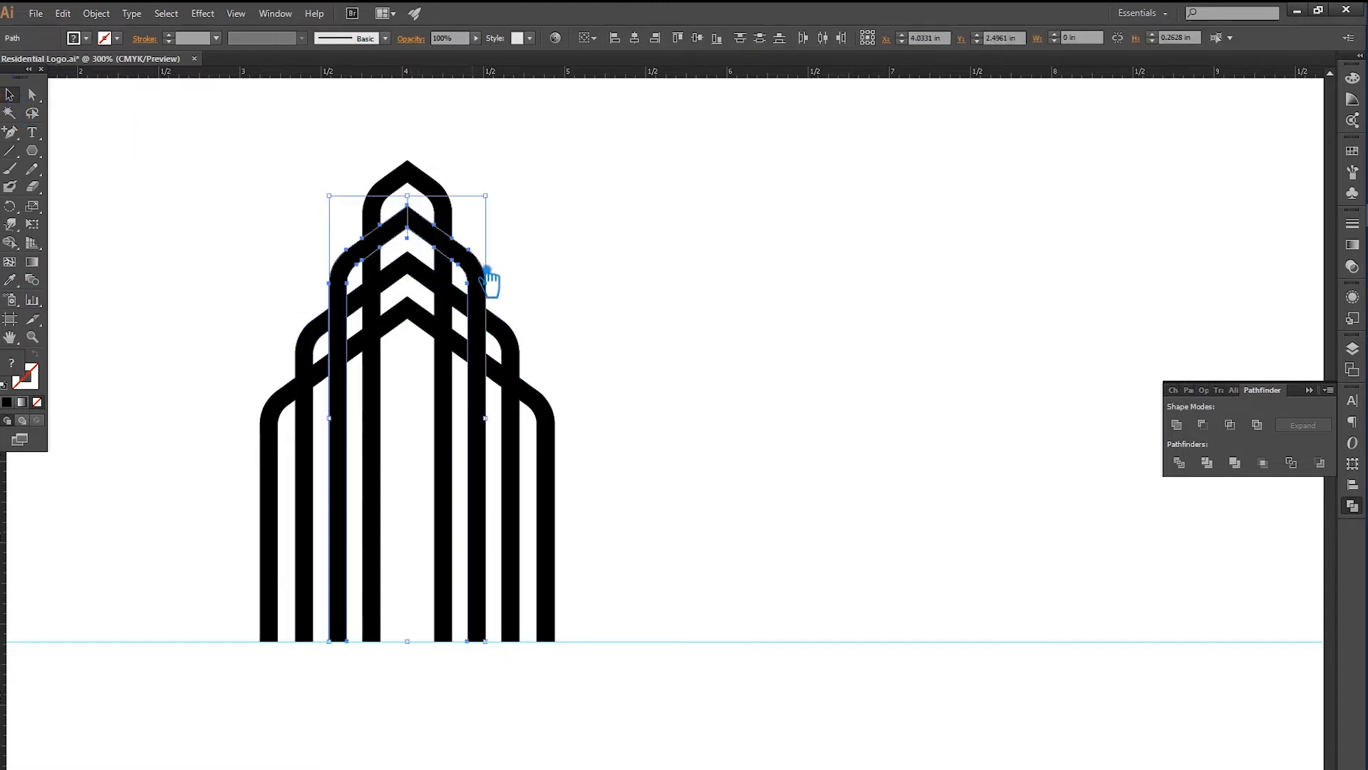
{"action": "left_click", "coordinate": [1177, 425]}
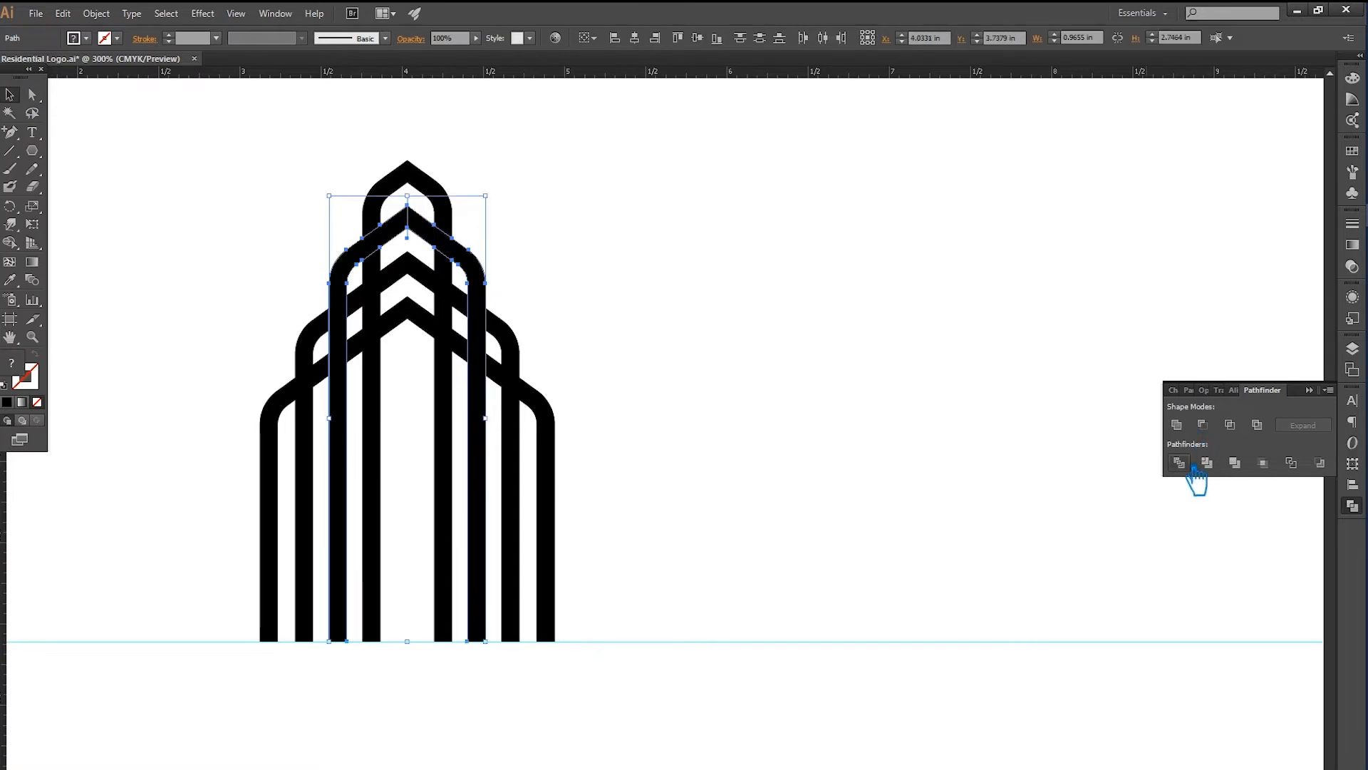
{"action": "left_click", "coordinate": [755, 269]}
Draw a vertical line about 0.14 in long through the innermost outline's peak and divide the outline along it
{"action": "left_click", "coordinate": [9, 151]}
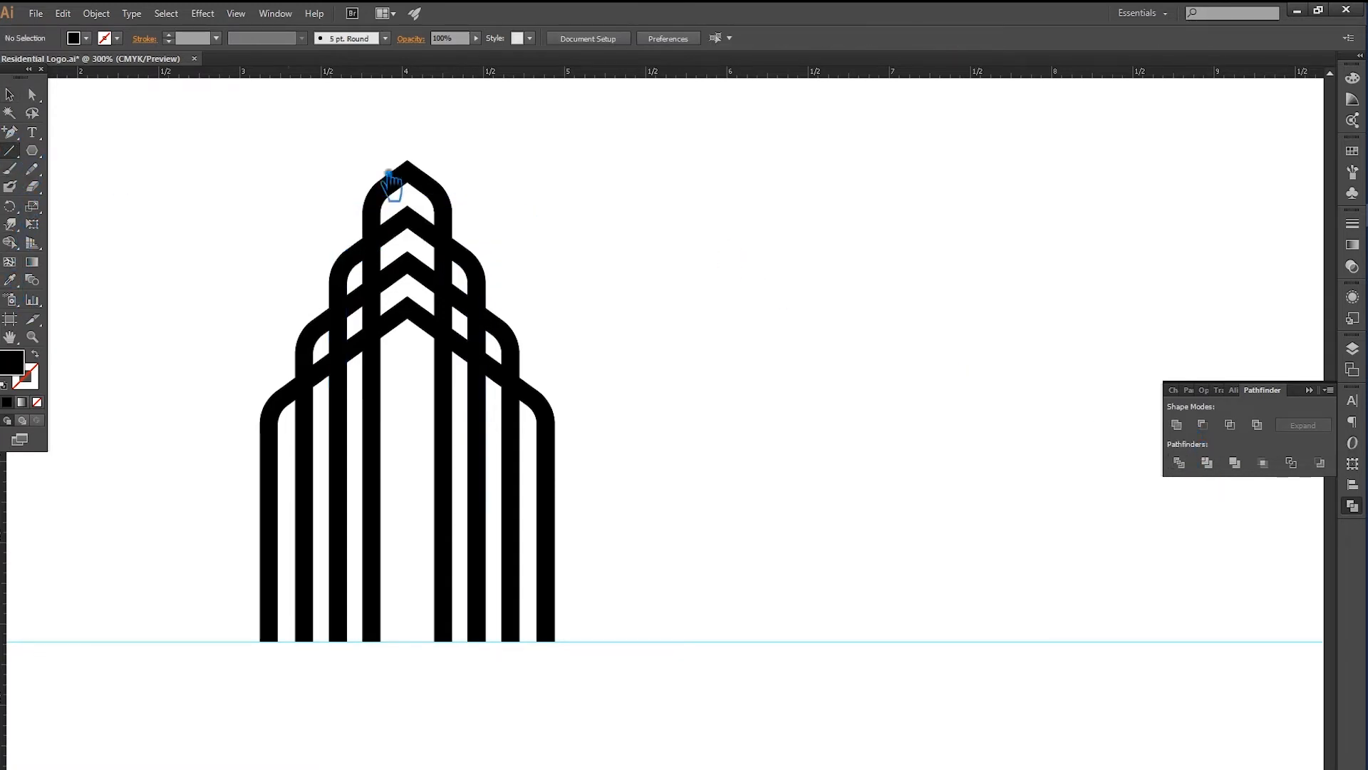
{"action": "left_click_drag", "start_coordinate": [426, 190], "coordinate": [426, 171]}
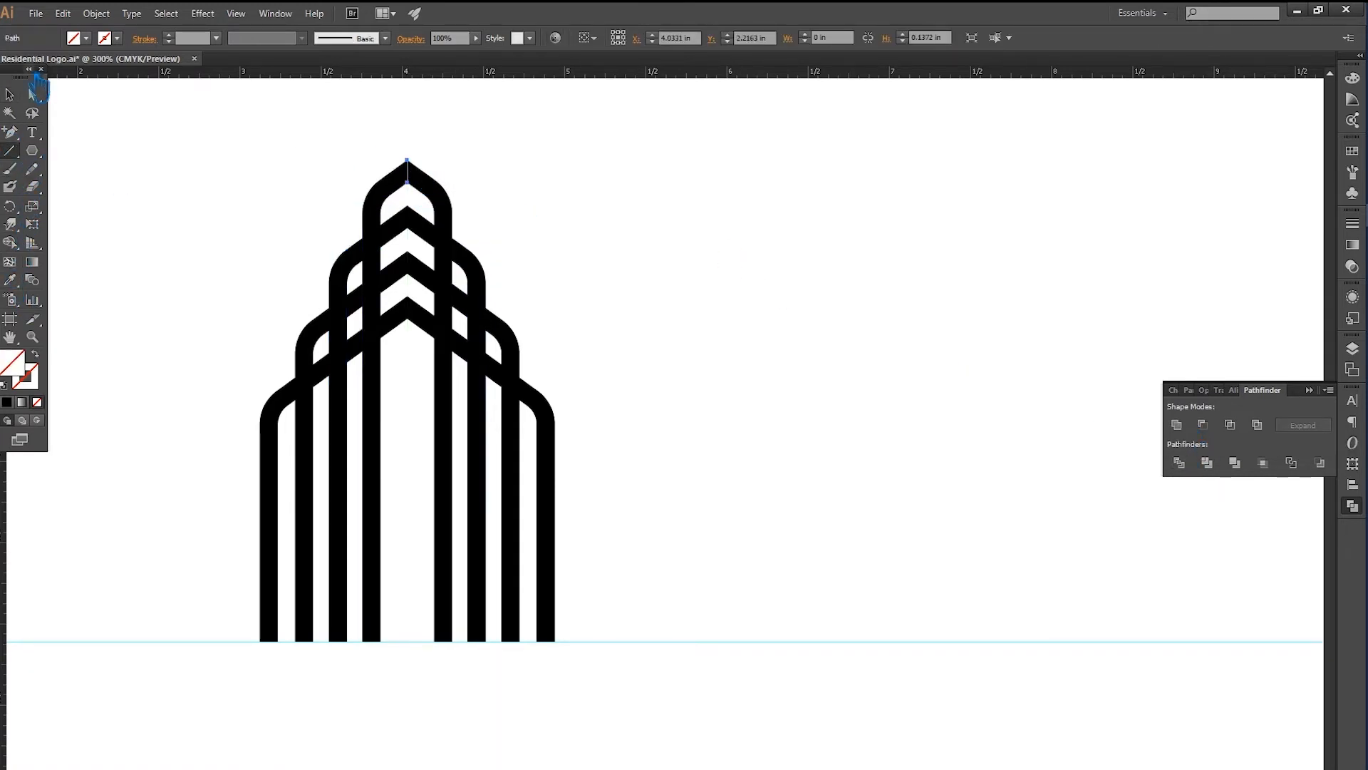
{"action": "left_click", "coordinate": [437, 200], "text": "shift"}
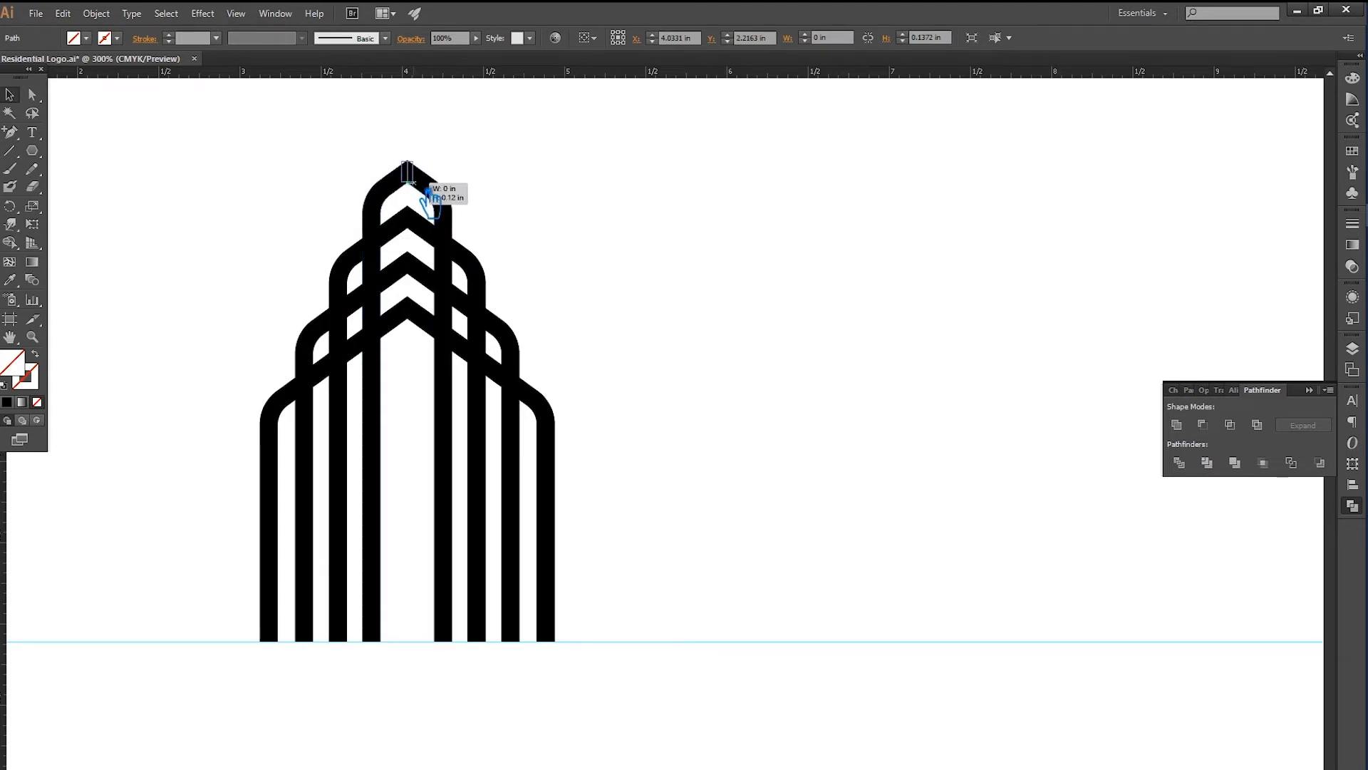
{"action": "left_click", "coordinate": [1181, 464]}
{"action": "left_click", "coordinate": [834, 356]}
Select all the divided outlines and ungroup them
{"action": "left_click_drag", "start_coordinate": [730, 412], "coordinate": [122, 178]}
{"action": "right_click", "coordinate": [410, 234]}
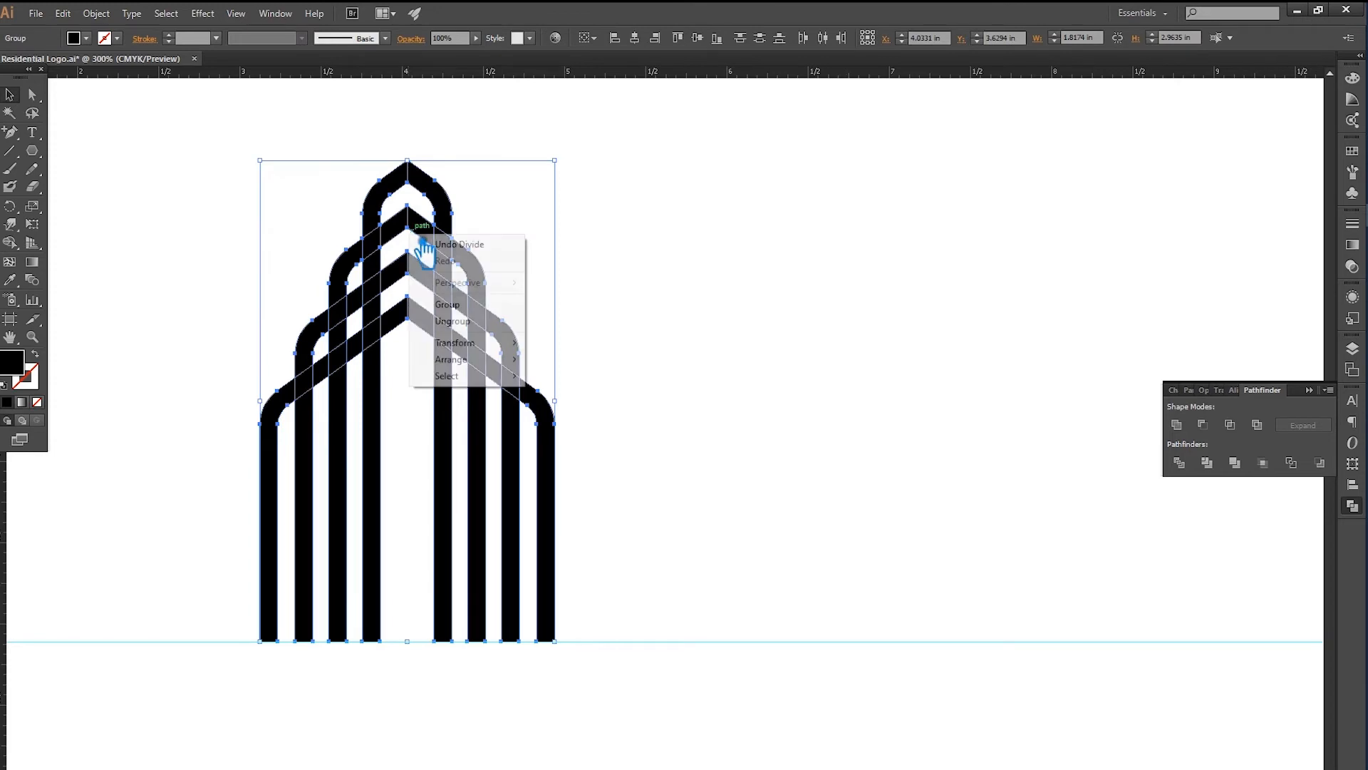
{"action": "left_click", "coordinate": [452, 321]}
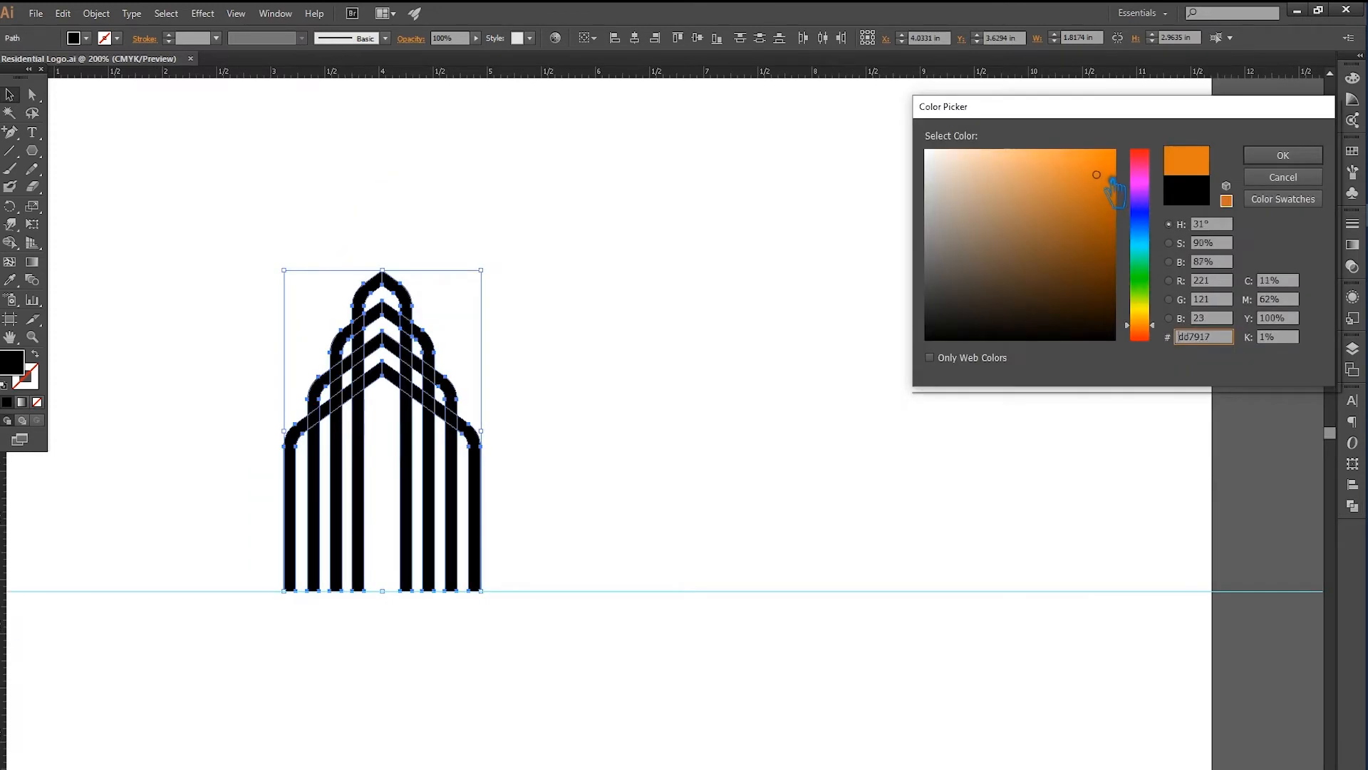
Fill all the selected outline halves with brown #9b5713
{"action": "mouse_move", "coordinate": [1110, 187]}
{"action": "left_mouse_down"}
{"action": "mouse_move", "coordinate": [1110, 214]}
{"action": "mouse_move", "coordinate": [1112, 202]}
{"action": "left_mouse_up"}
{"action": "left_click", "coordinate": [1102, 235]}
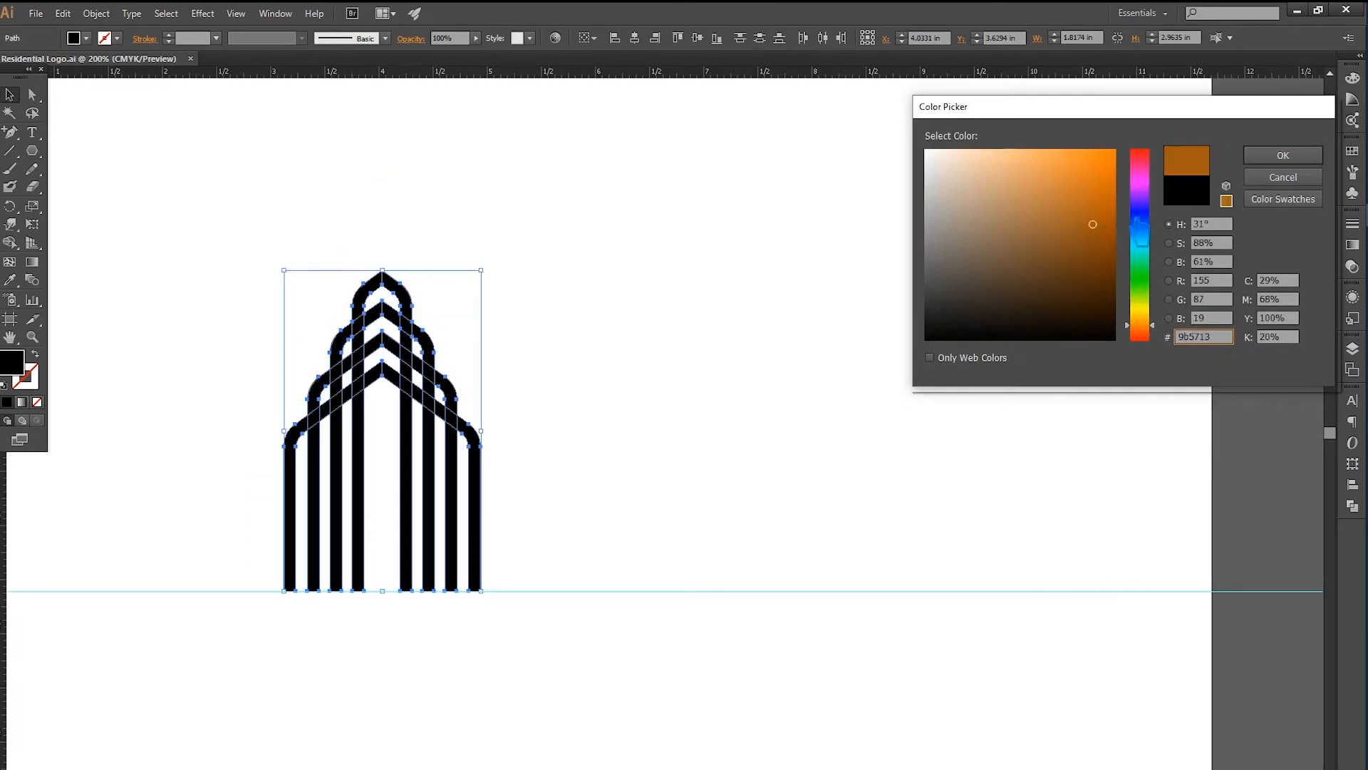
{"action": "left_click", "coordinate": [1283, 155]}
Switch the Color panel's mode from Grayscale to CMYK and then to RGB, and deselect the artwork
{"action": "left_click", "coordinate": [1353, 78]}
{"action": "left_click", "coordinate": [1330, 67]}
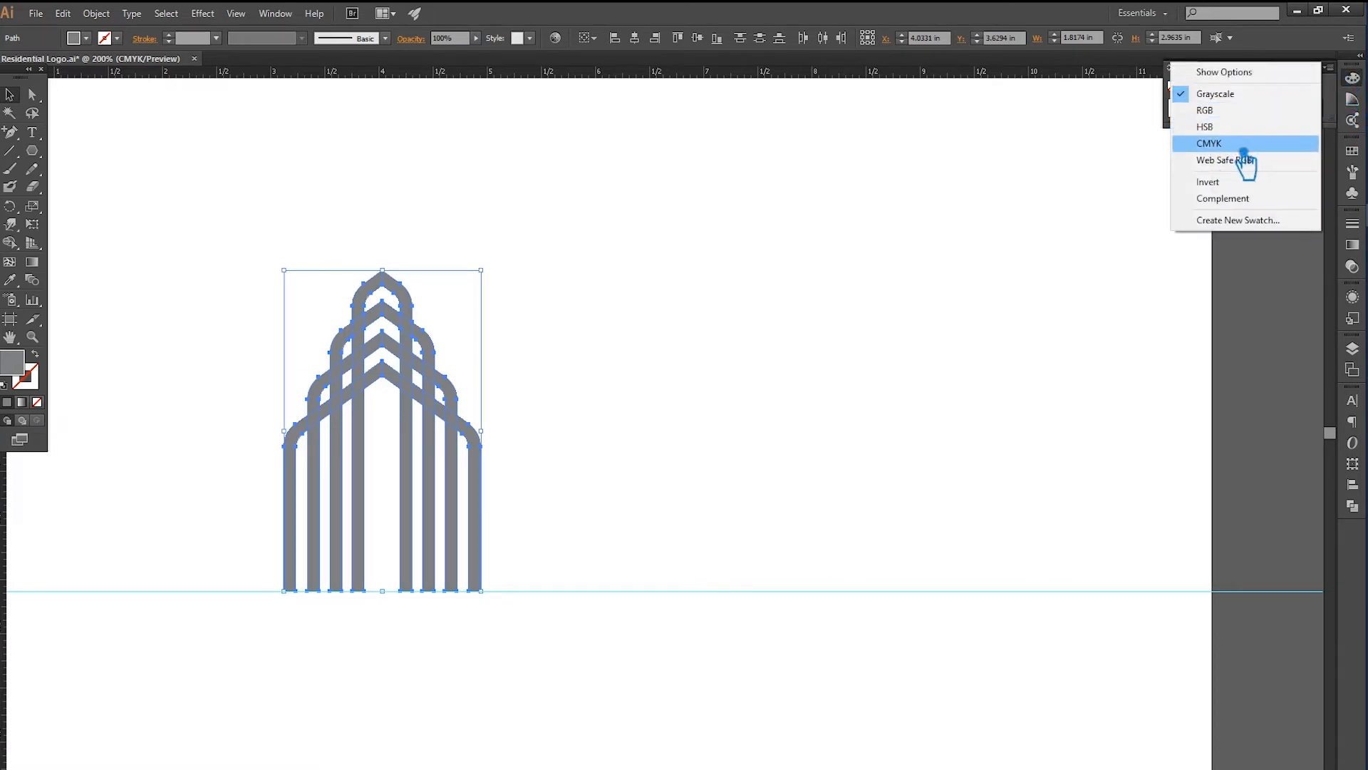
{"action": "left_click", "coordinate": [1220, 144]}
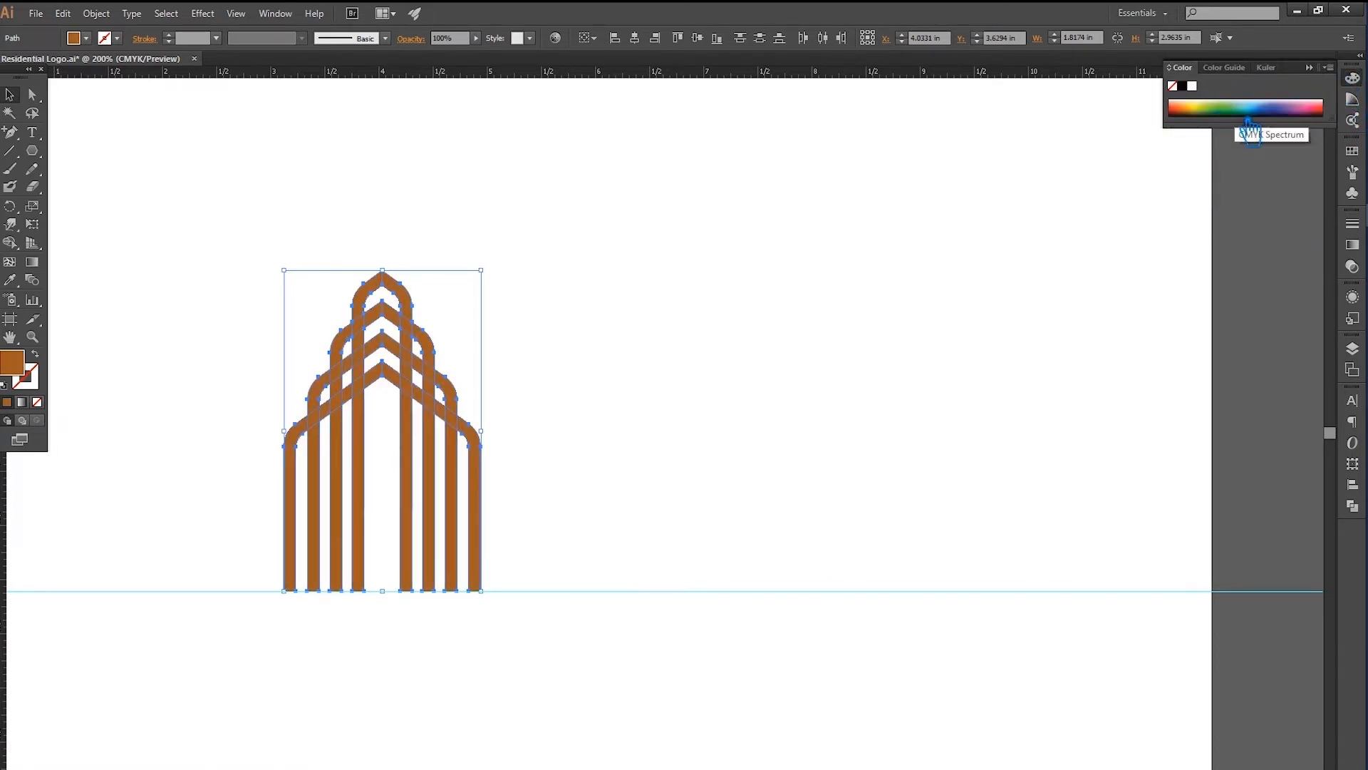
{"action": "left_click", "coordinate": [1329, 67]}
{"action": "left_click", "coordinate": [1230, 111]}
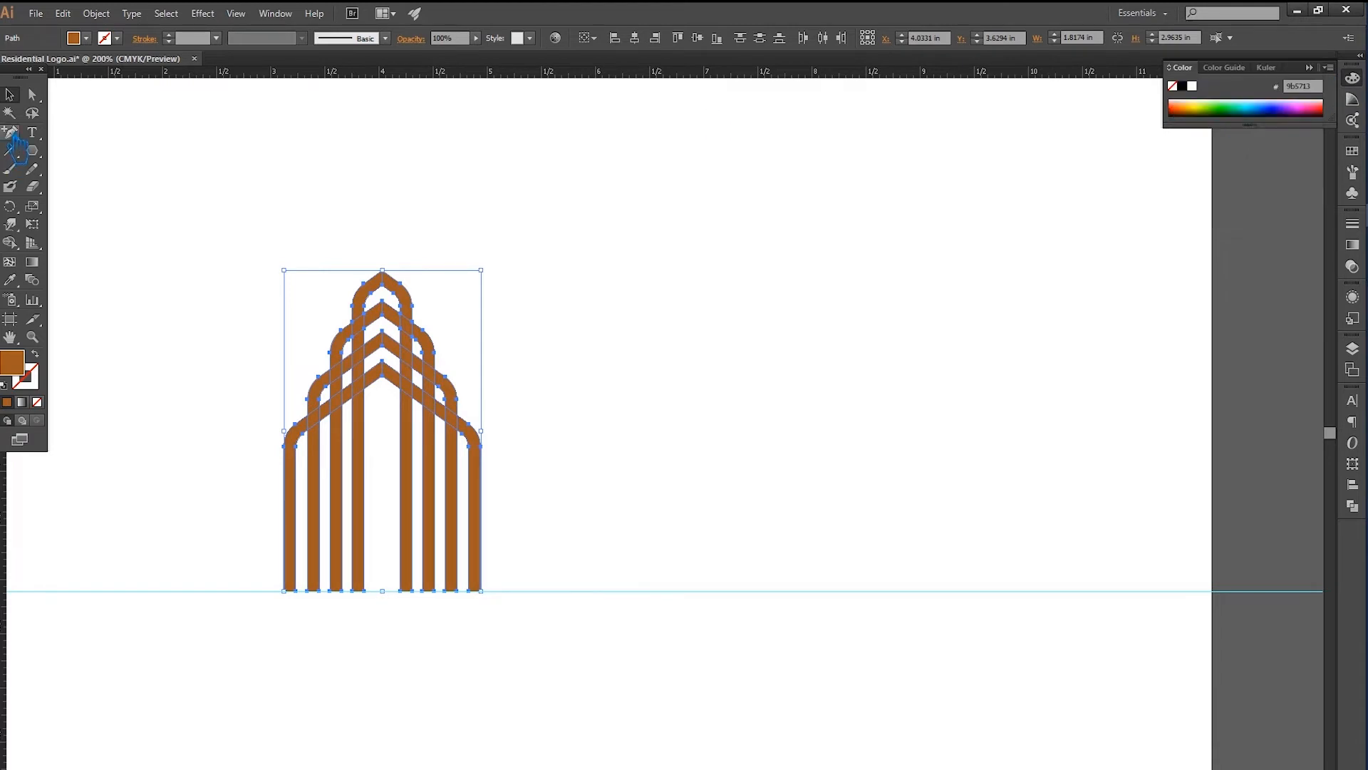
{"action": "left_click", "coordinate": [282, 196]}
Recolour the left half of the outermost outline to a light orange of about #dd905d
{"action": "left_click", "coordinate": [480, 442]}
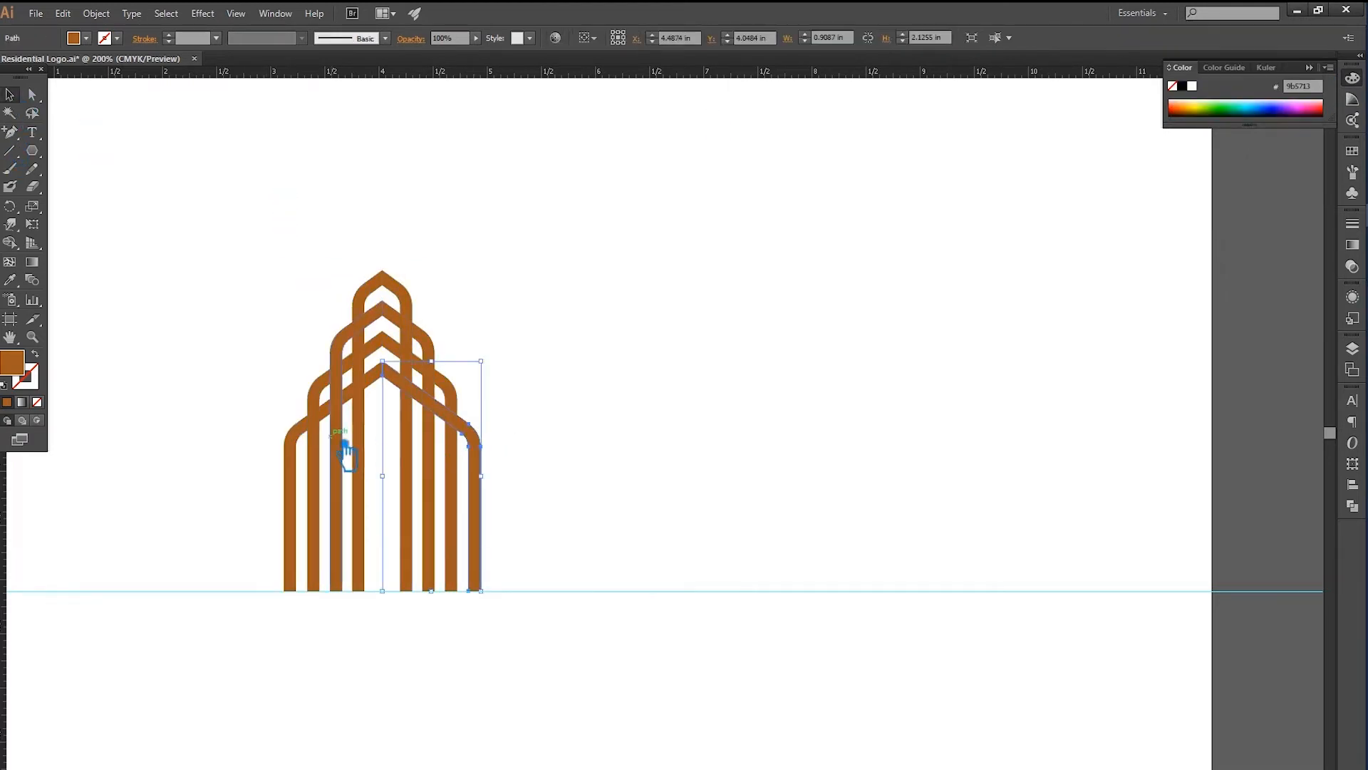
{"action": "left_click", "coordinate": [303, 437]}
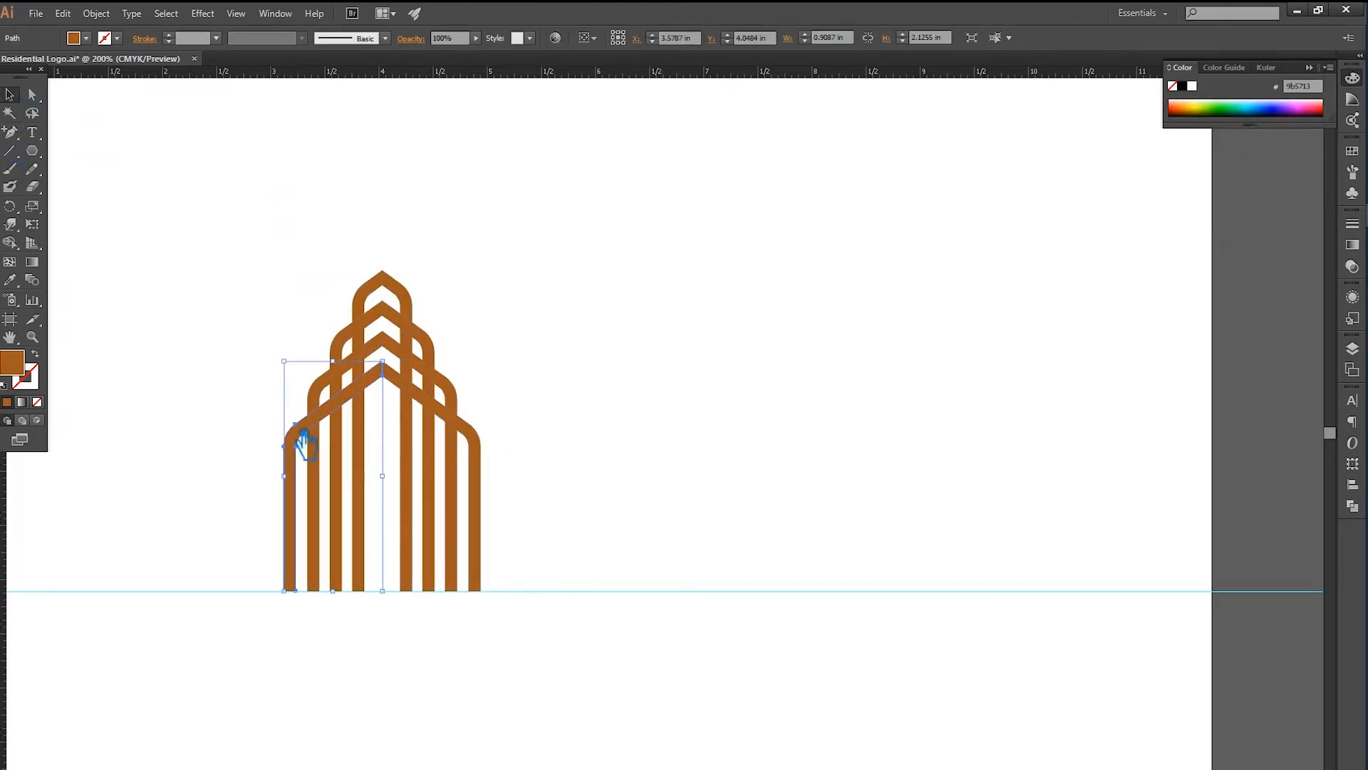
{"action": "double_click", "coordinate": [18, 367]}
{"action": "left_click", "coordinate": [1045, 199]}
{"action": "left_click", "coordinate": [1294, 158]}
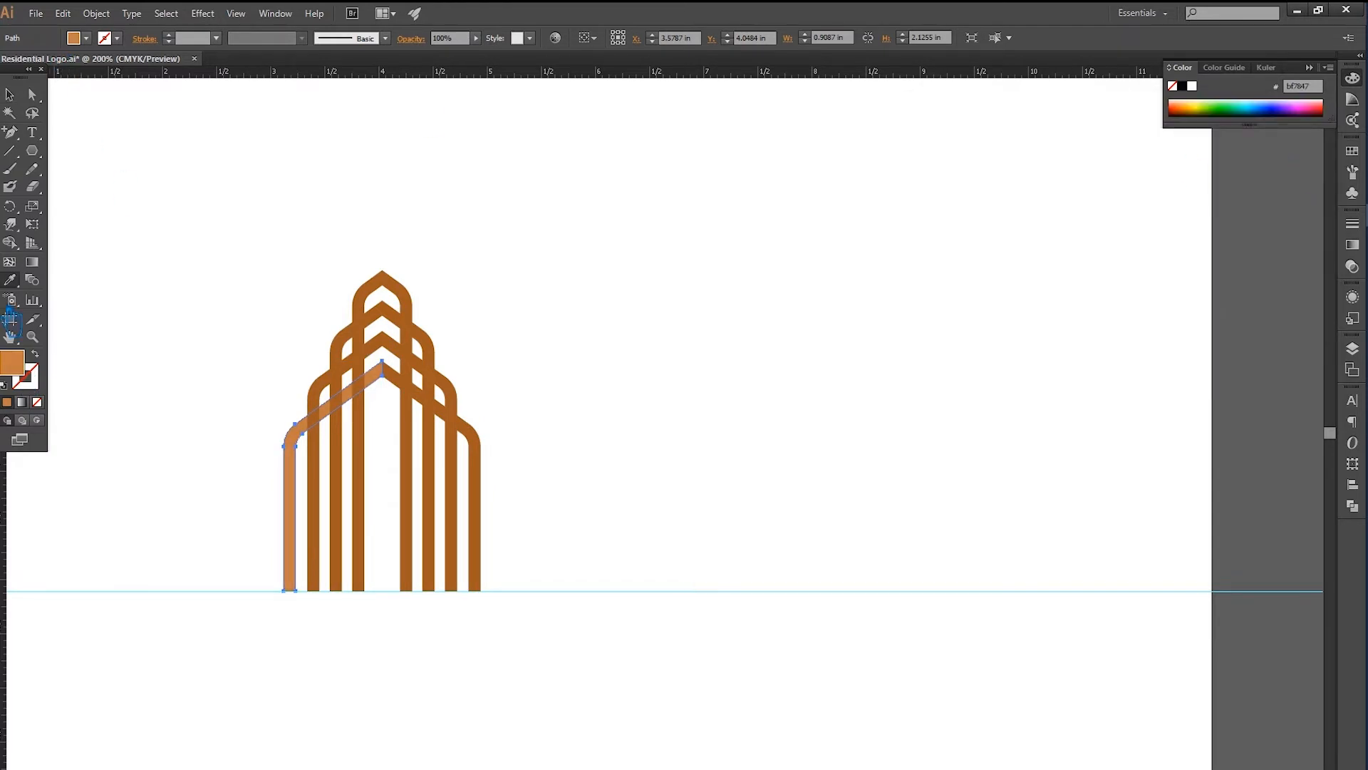
{"action": "double_click", "coordinate": [22, 366]}
{"action": "left_click_drag", "start_coordinate": [1054, 207], "coordinate": [1035, 174]}
{"action": "key", "text": "Return"}
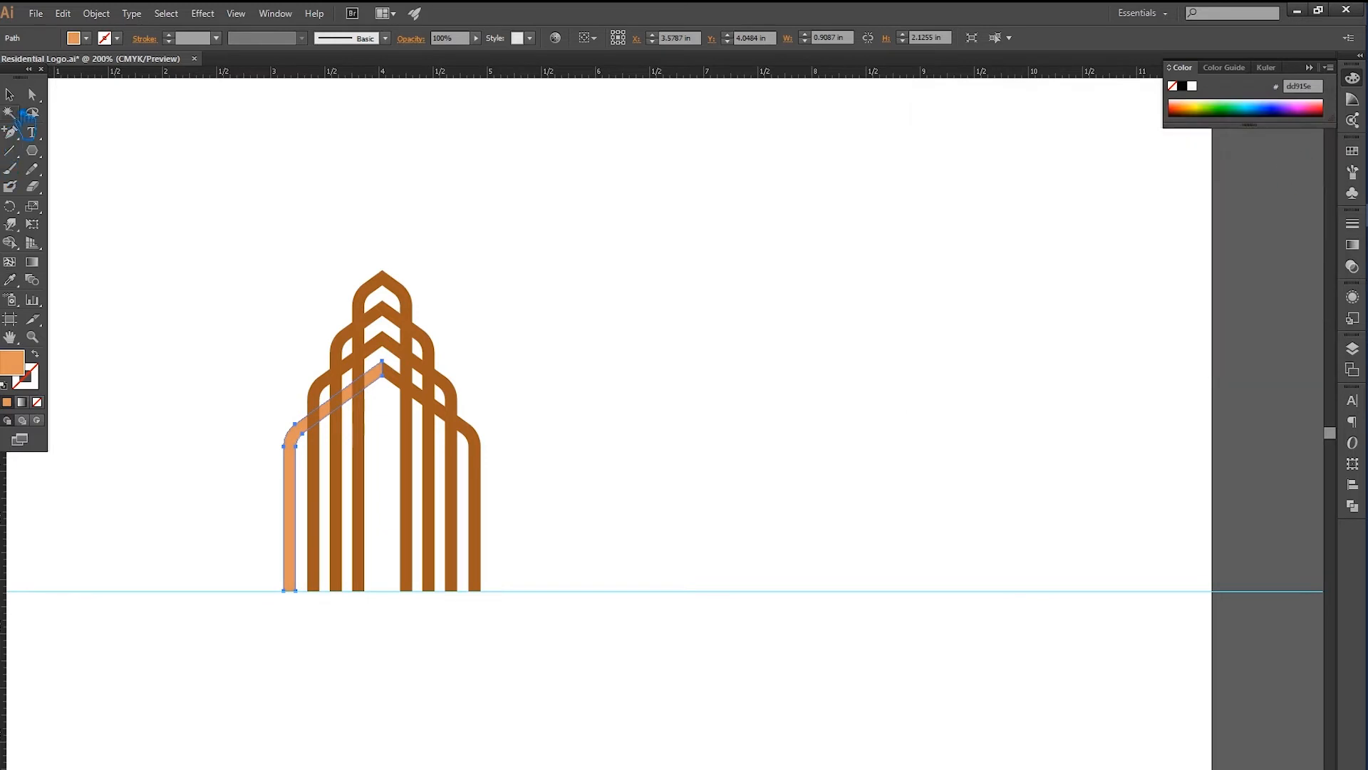
Copy the light orange to the right half of the outermost outline with the Eyedropper and darken it to #aa6d44
{"action": "left_click", "coordinate": [284, 152]}
{"action": "left_click", "coordinate": [388, 376]}
{"action": "left_click", "coordinate": [10, 280]}
{"action": "left_click", "coordinate": [303, 442]}
{"action": "double_click", "coordinate": [28, 365]}
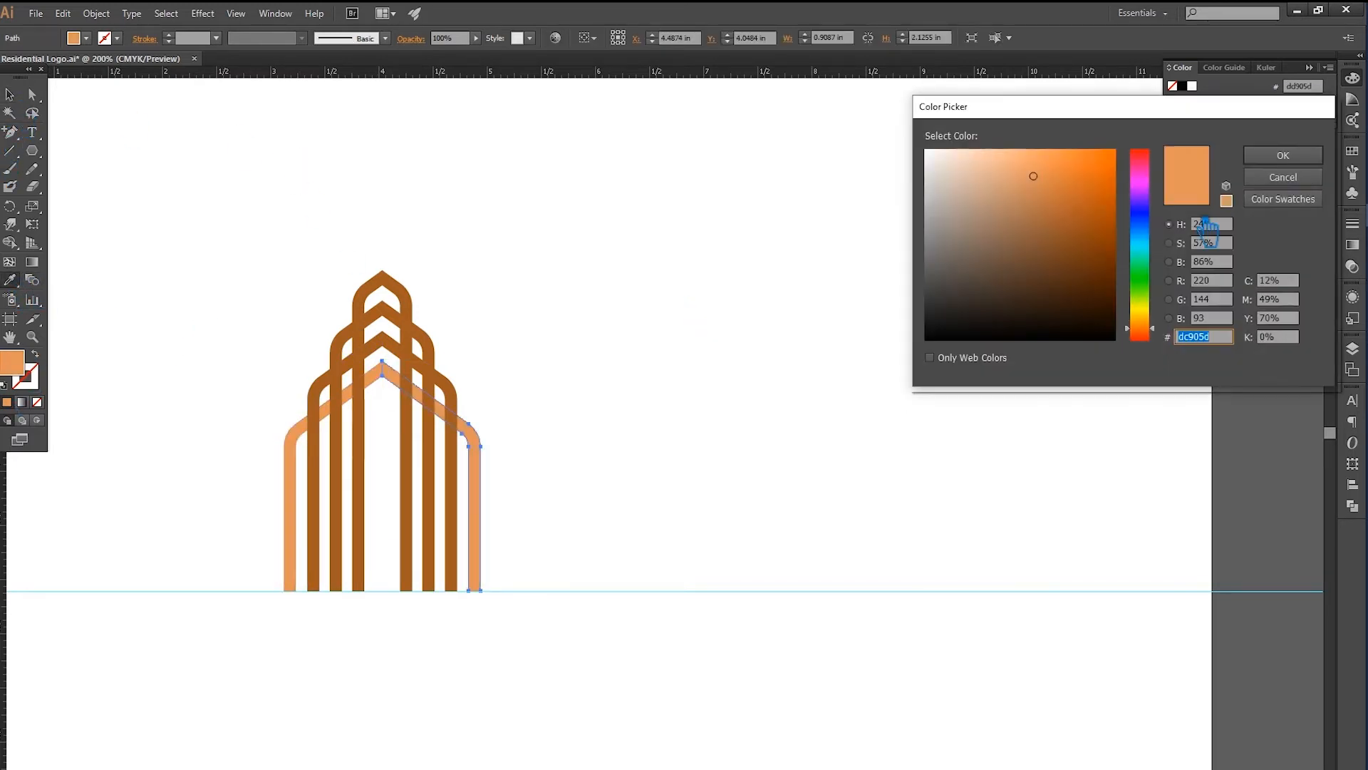
{"action": "left_click", "coordinate": [1049, 212]}
{"action": "key", "text": "Return"}
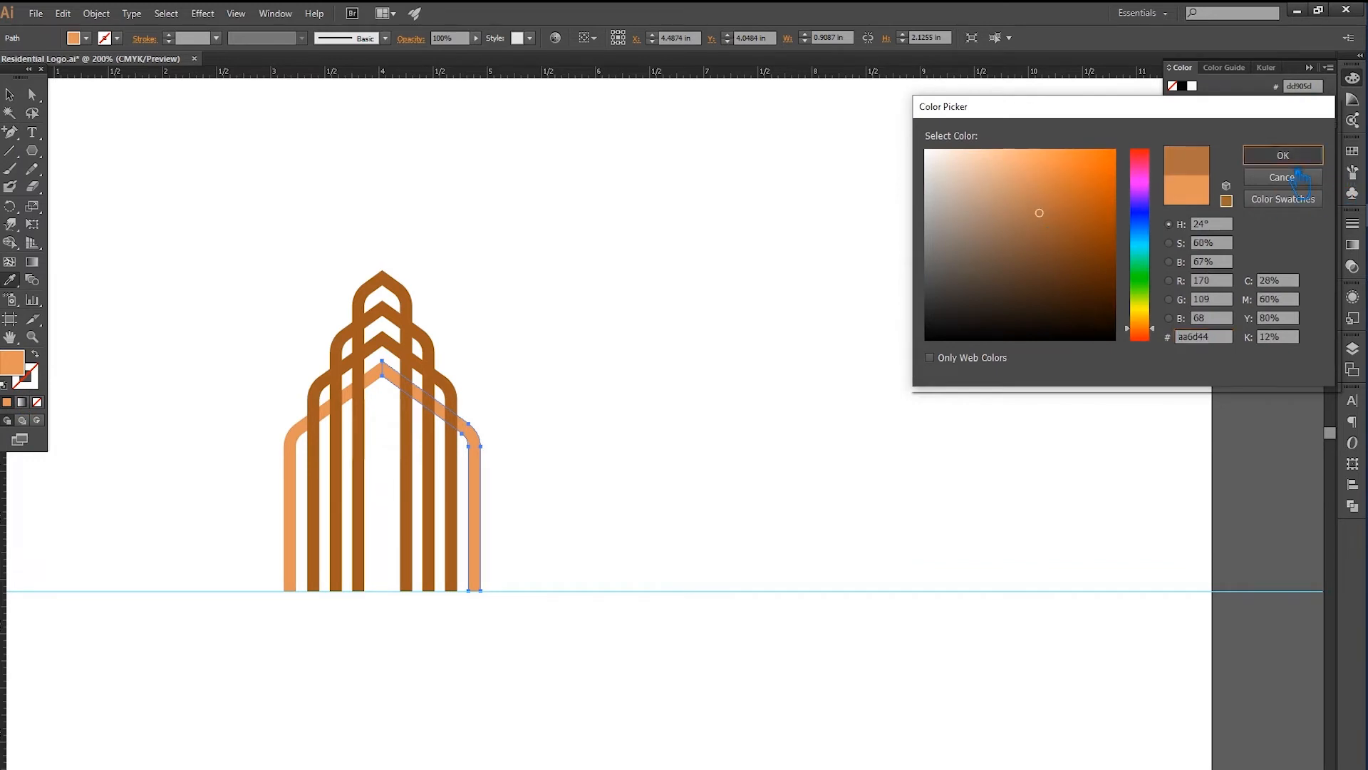
{"action": "key", "text": "v"}
{"action": "left_click", "coordinate": [586, 235]}
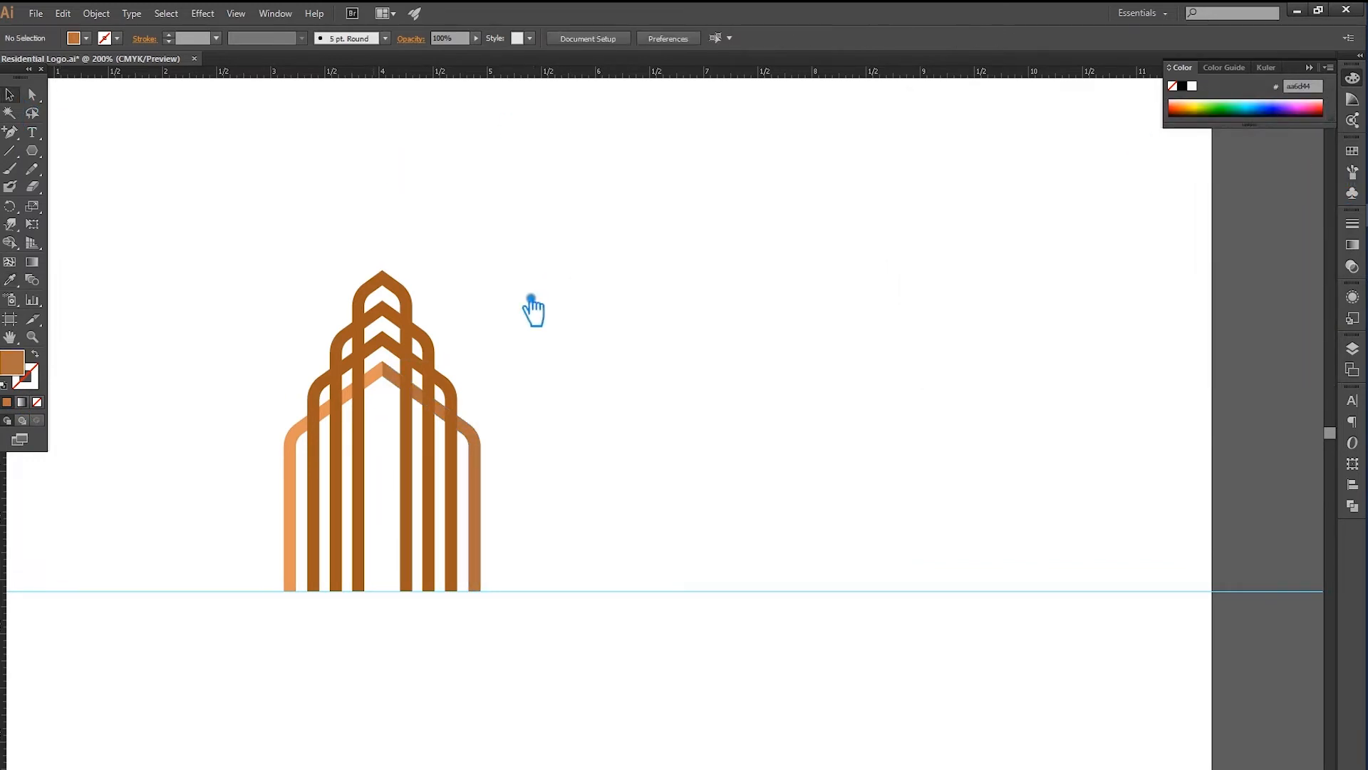
Group the left and right halves of the outermost outline
{"action": "left_click", "coordinate": [479, 456]}
{"action": "left_click", "coordinate": [305, 448], "text": "shift"}
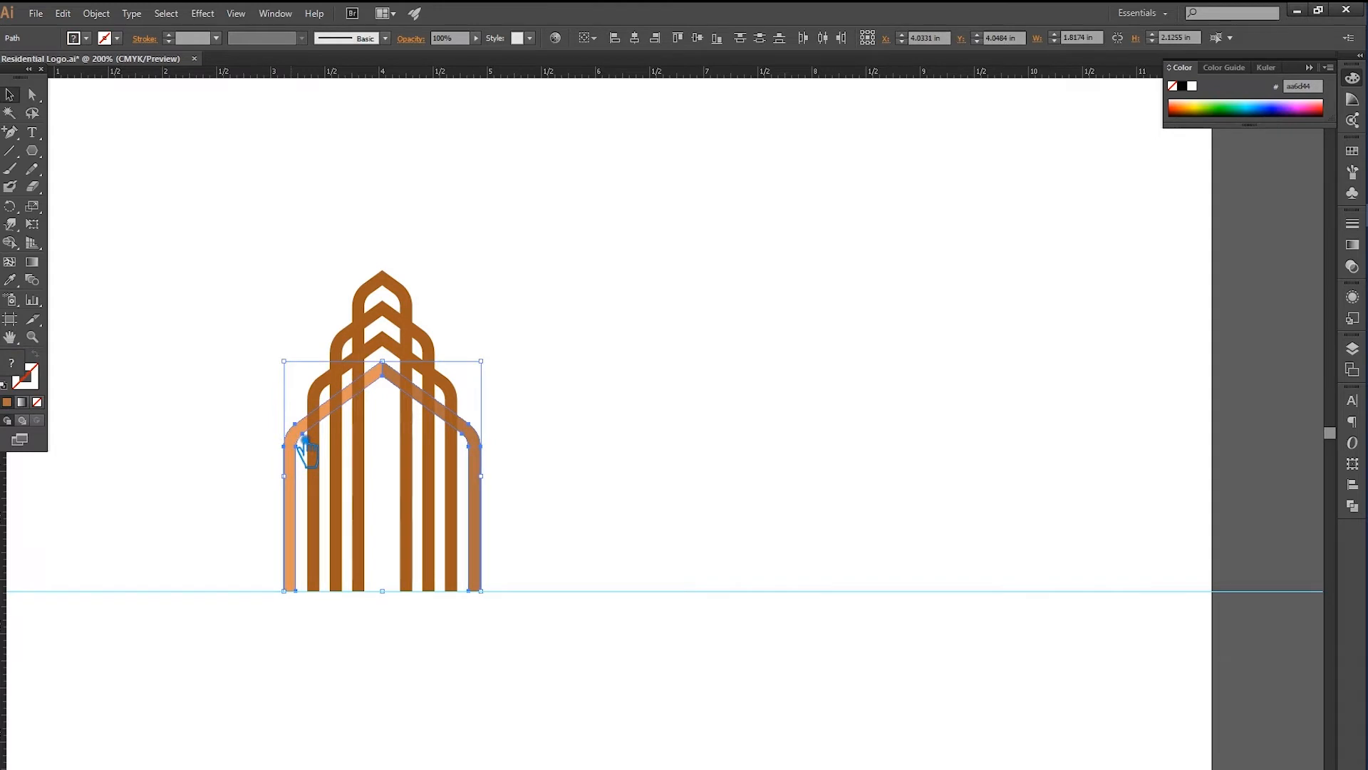
{"action": "key", "text": "ctrl+g"}
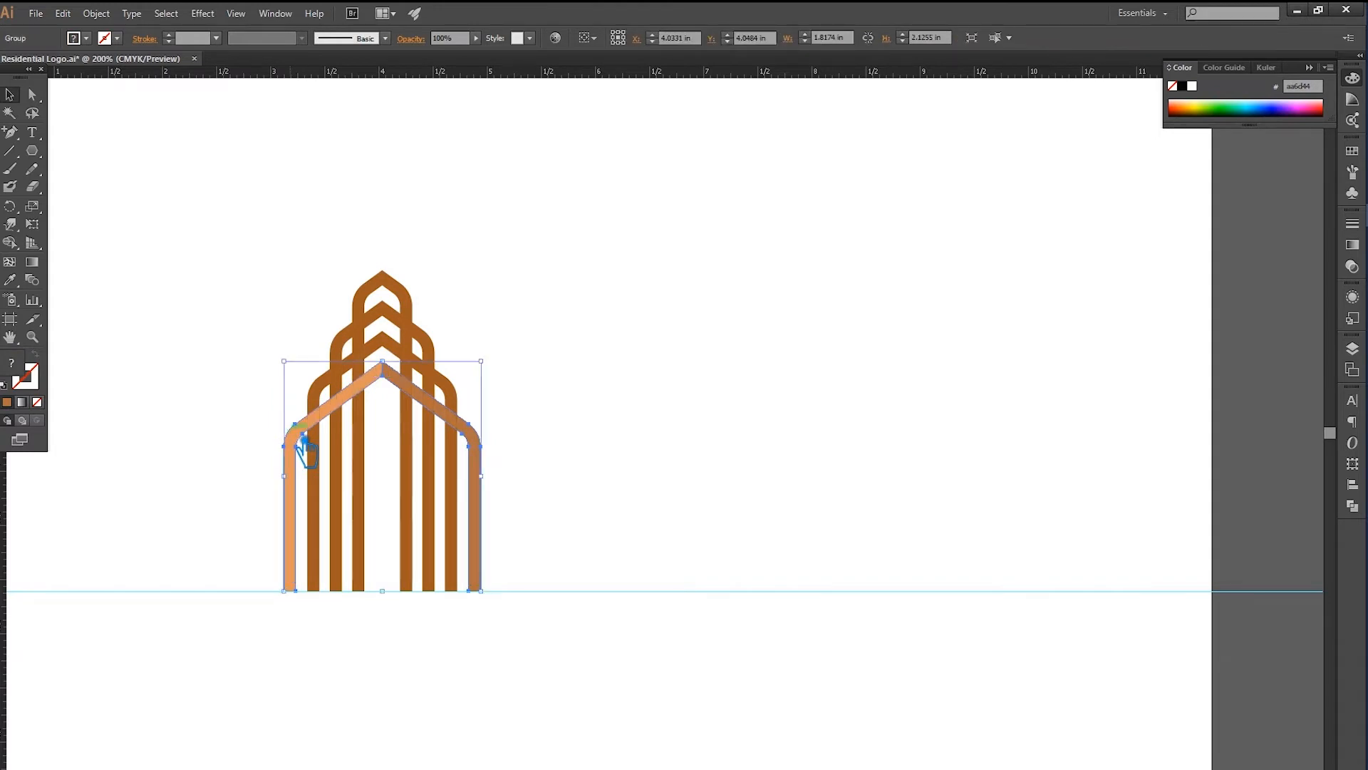
{"action": "left_click", "coordinate": [813, 351]}
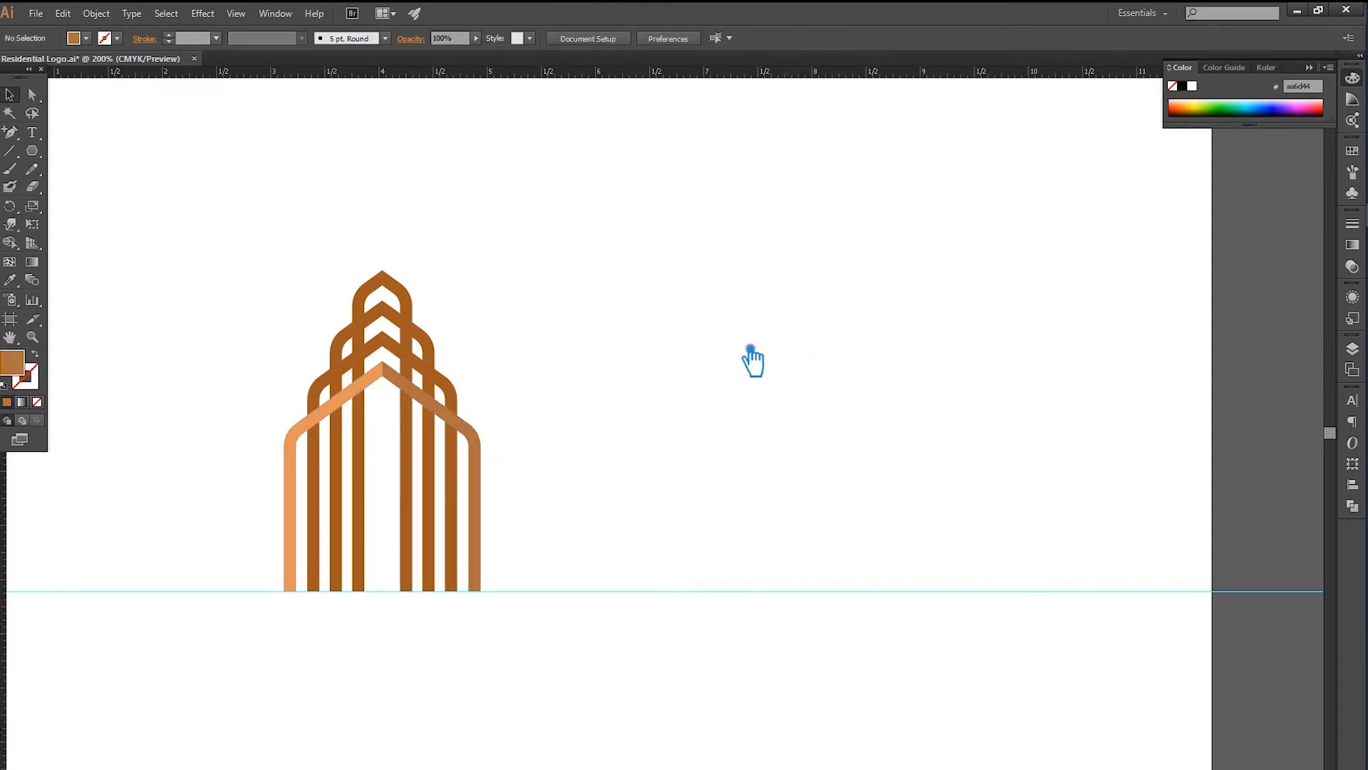
Select the right halves of the three inner outlines and apply the outermost right half's darker brown with the Eyedropper
{"action": "left_click", "coordinate": [456, 396]}
{"action": "left_click", "coordinate": [414, 325], "text": "shift"}
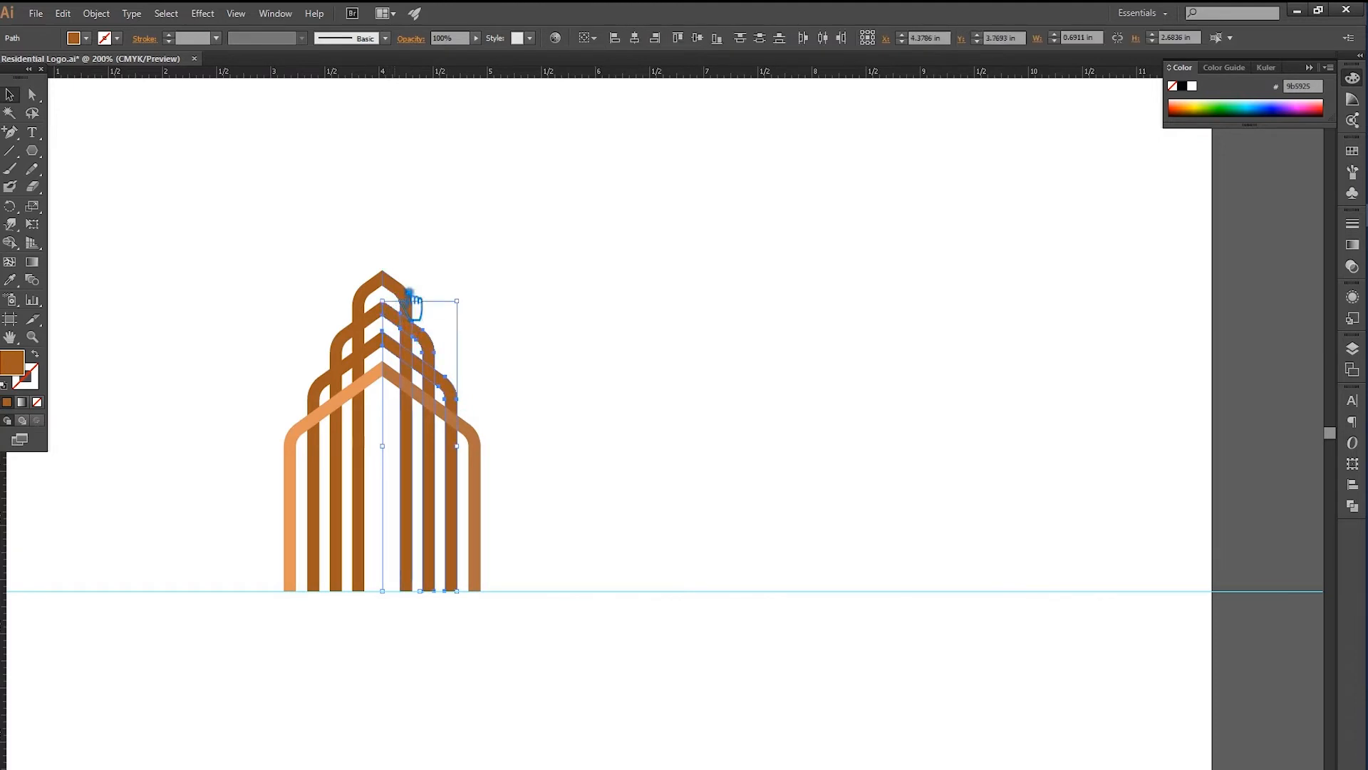
{"action": "left_click", "coordinate": [10, 279]}
{"action": "left_click", "coordinate": [407, 392]}
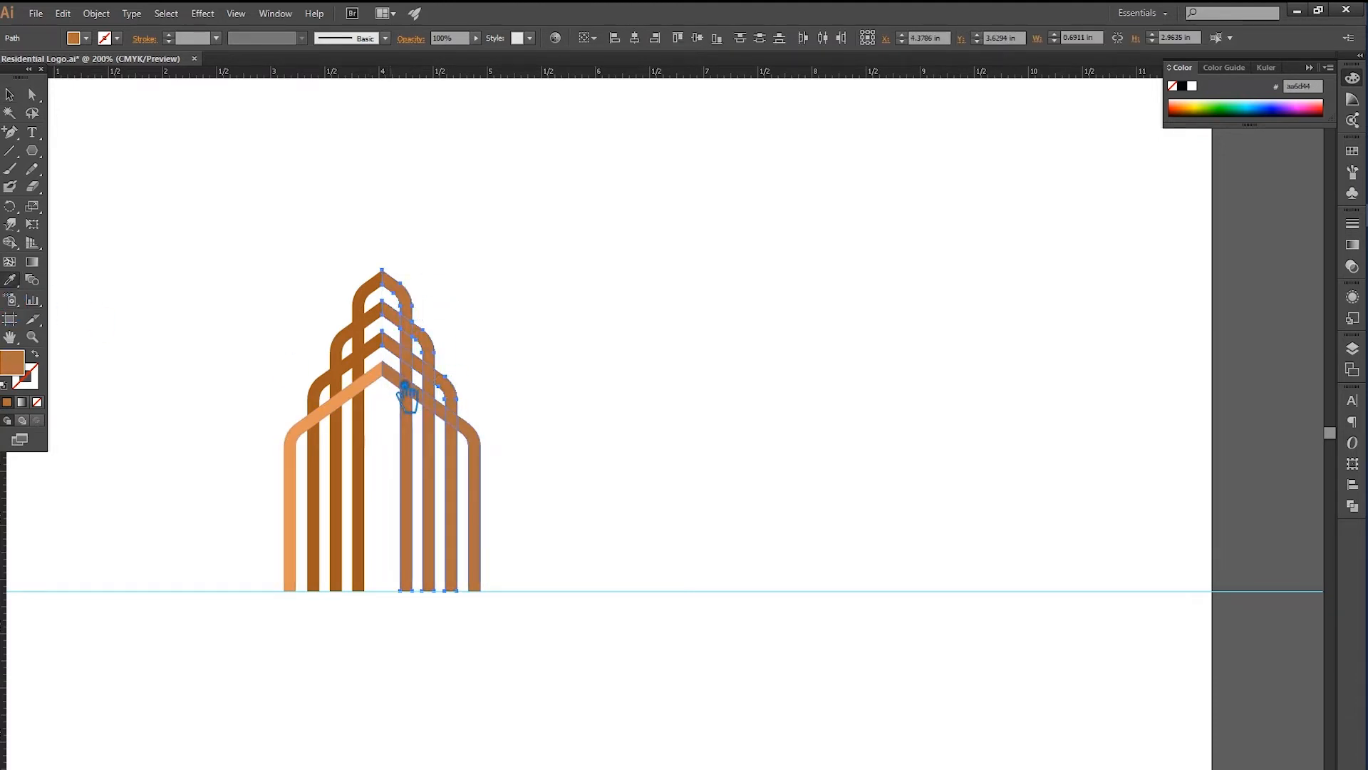
{"action": "left_click", "coordinate": [10, 93]}
{"action": "left_click", "coordinate": [541, 271]}
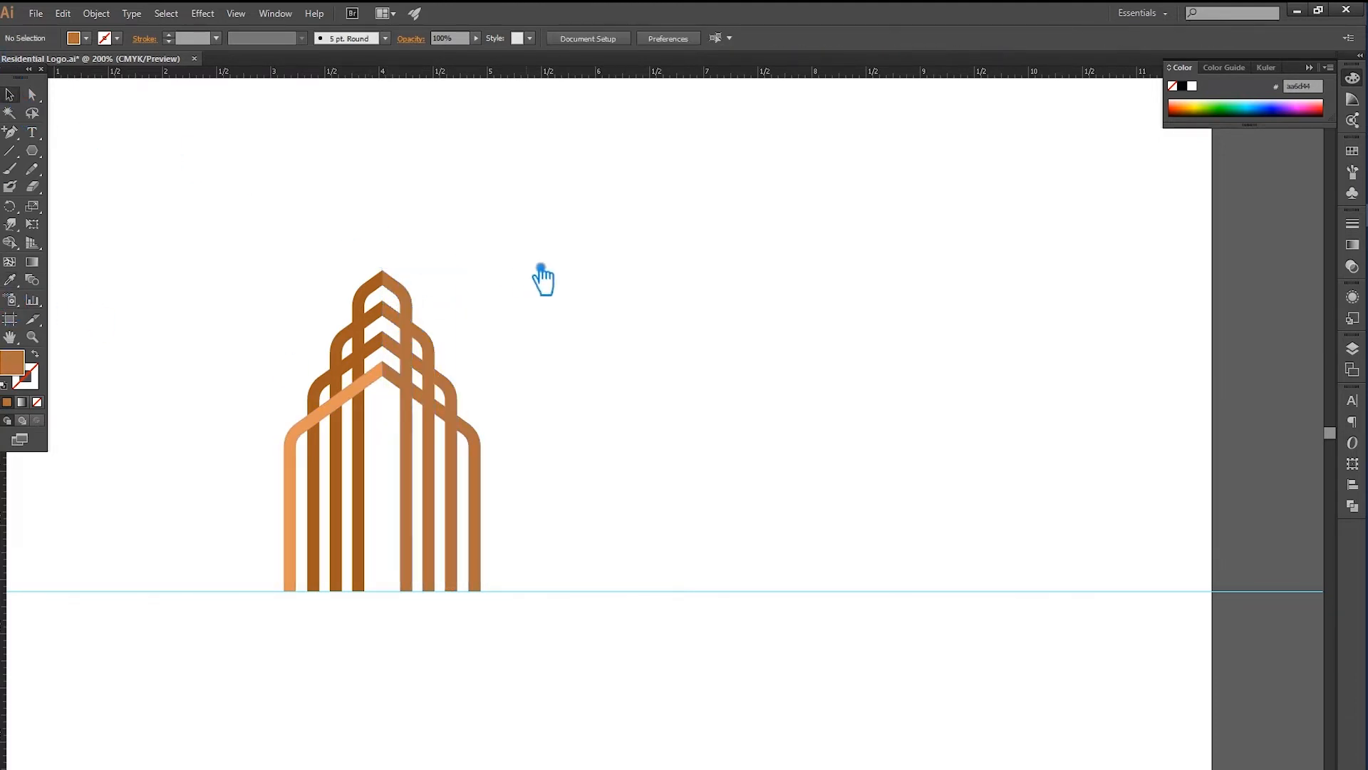
Select the left halves of the three inner outlines and apply the outermost left half's light orange with the Eyedropper
{"action": "left_click", "coordinate": [318, 393]}
{"action": "left_click", "coordinate": [378, 302], "text": "shift"}
{"action": "left_click", "coordinate": [364, 286], "text": "shift"}
{"action": "left_click", "coordinate": [10, 279]}
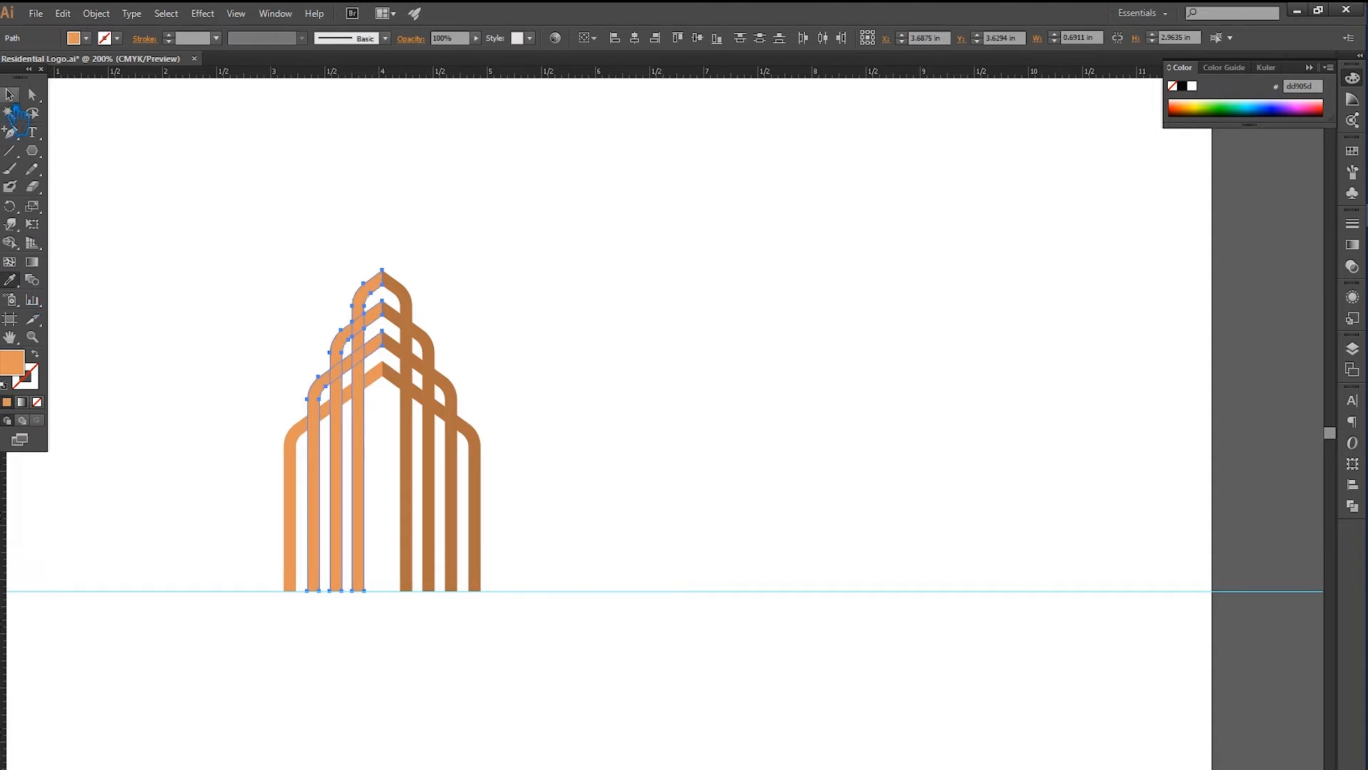
{"action": "left_click", "coordinate": [359, 215]}
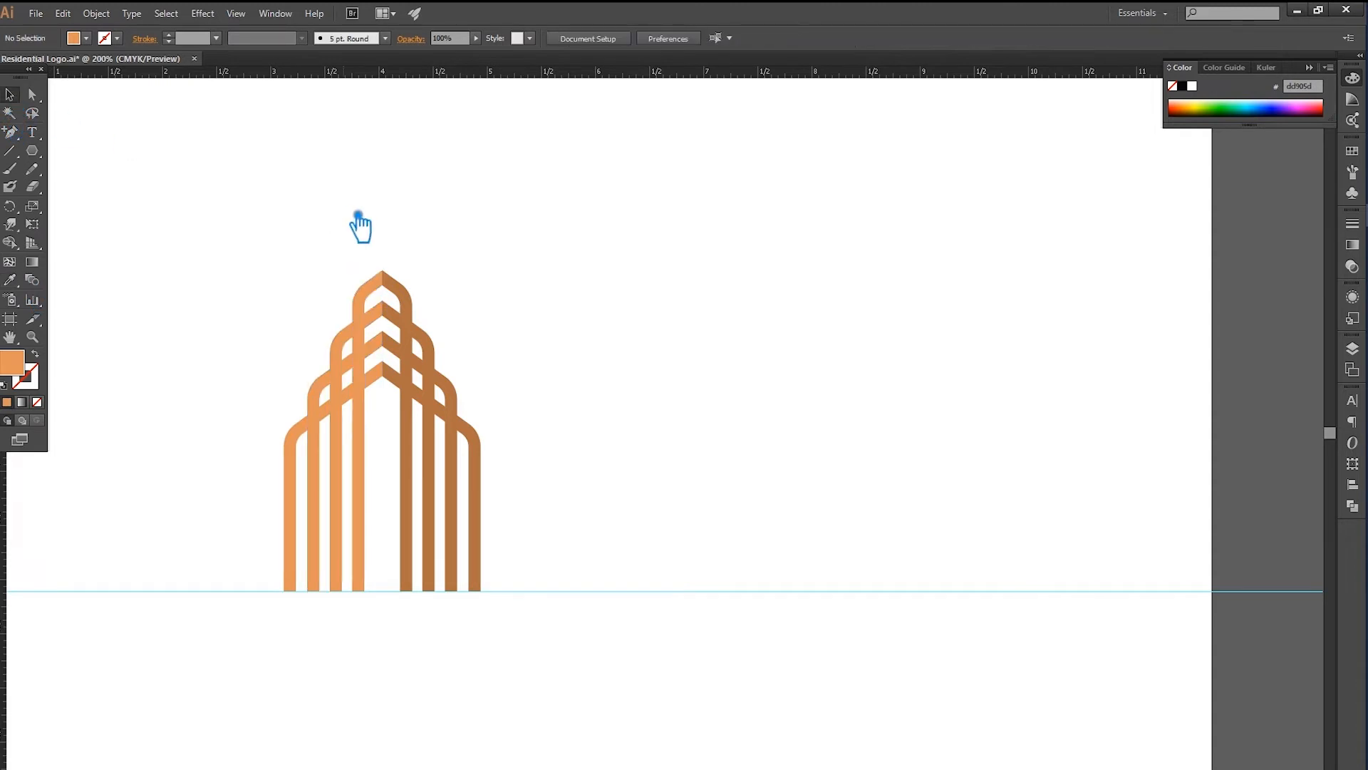
Check the grouping of the outermost outline by selecting it
{"action": "left_click", "coordinate": [339, 425]}
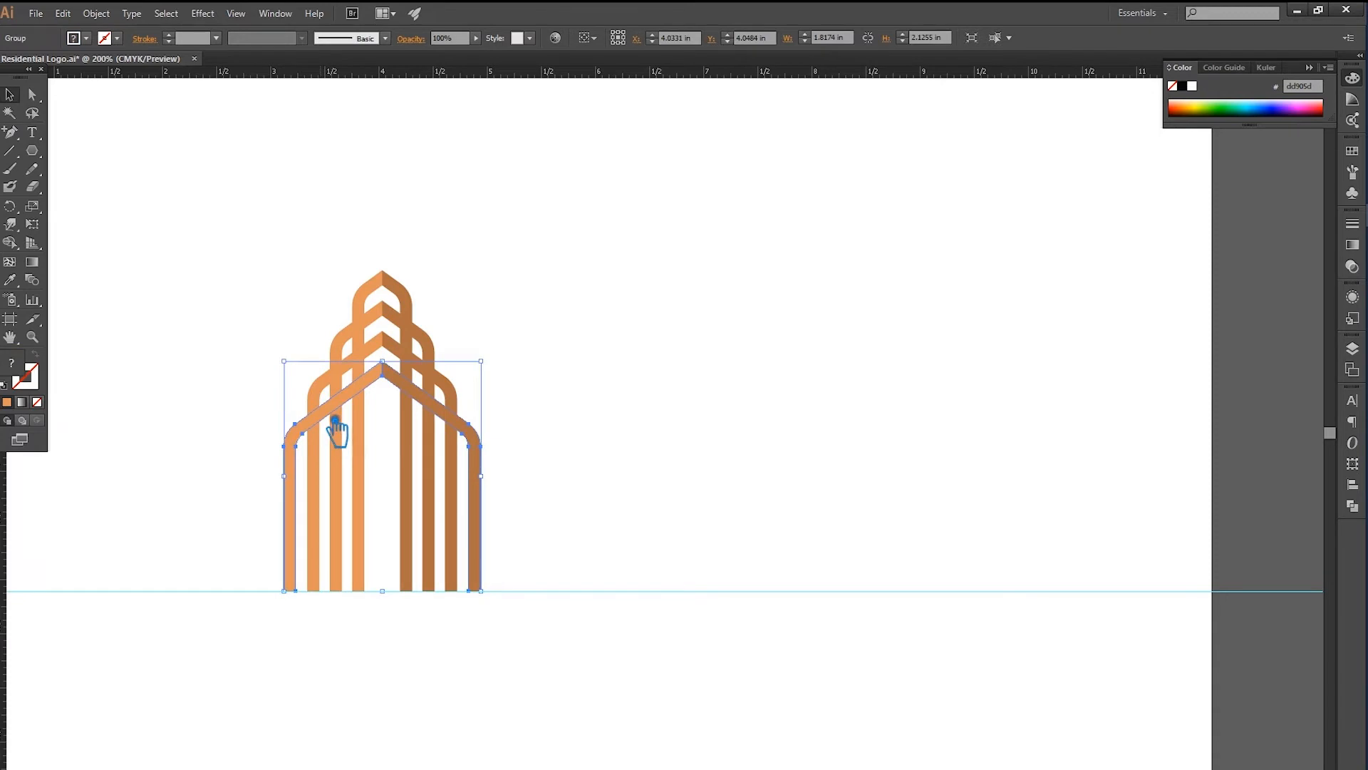
{"action": "left_click", "coordinate": [638, 371]}
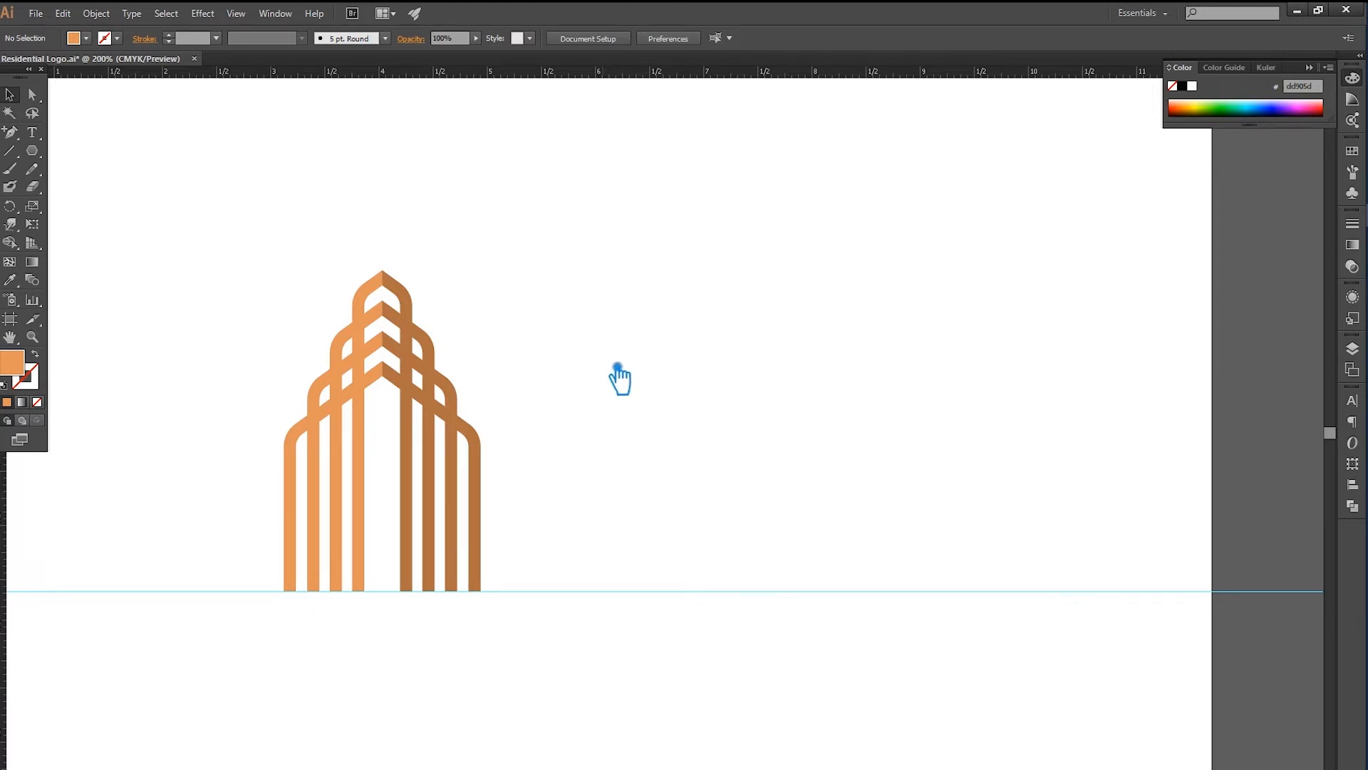
{"action": "left_click", "coordinate": [449, 415]}
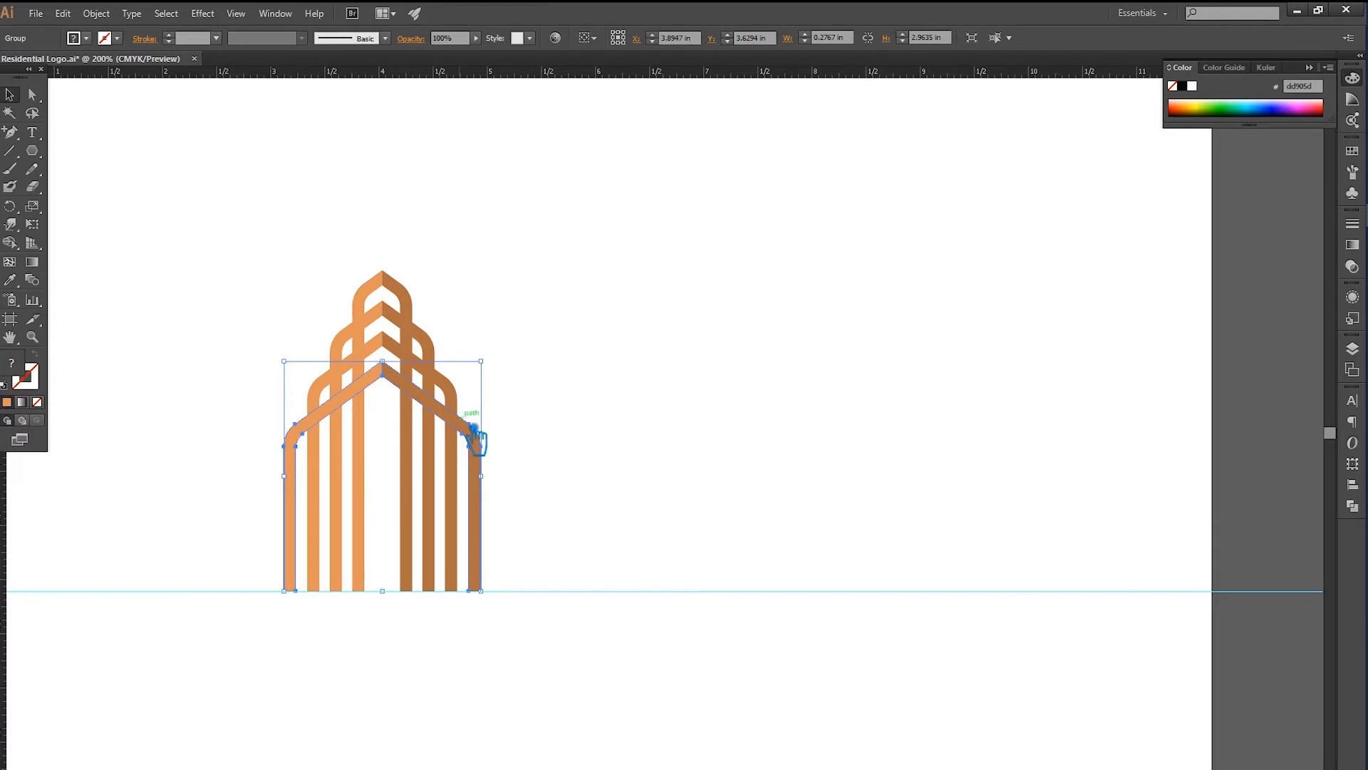
Select the outermost and innermost outlines, divide them where they overlap with Pathfinder, and ungroup the resulting pieces
{"action": "left_click", "coordinate": [680, 421]}
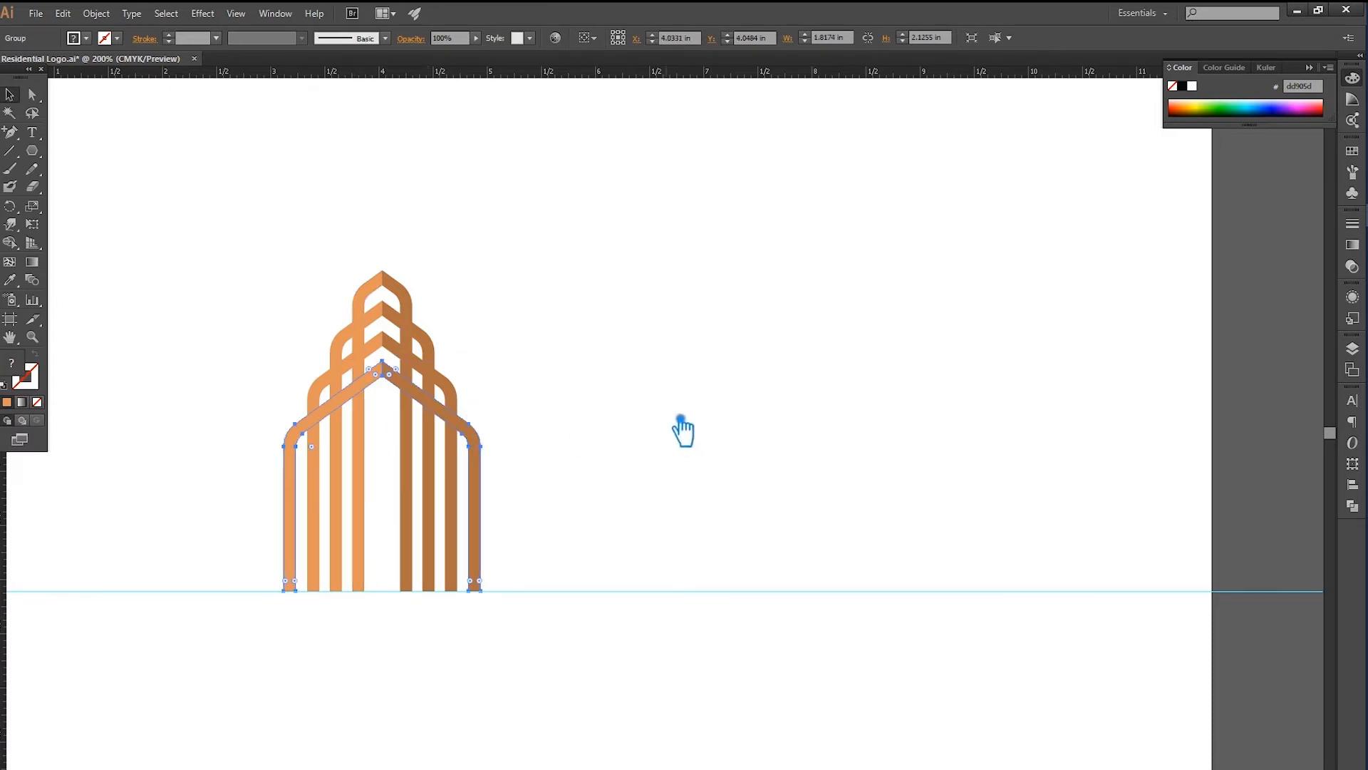
{"action": "key", "text": "v"}
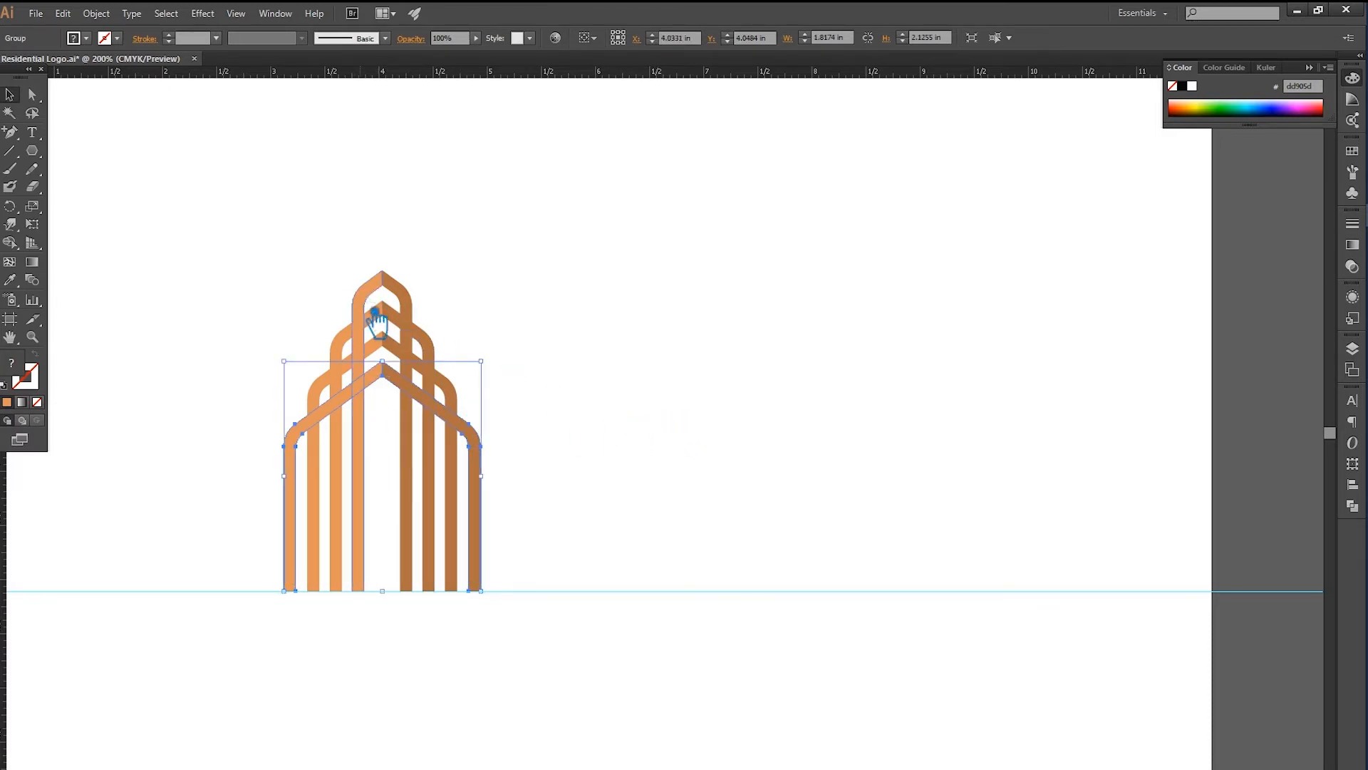
{"action": "left_click", "coordinate": [865, 314]}
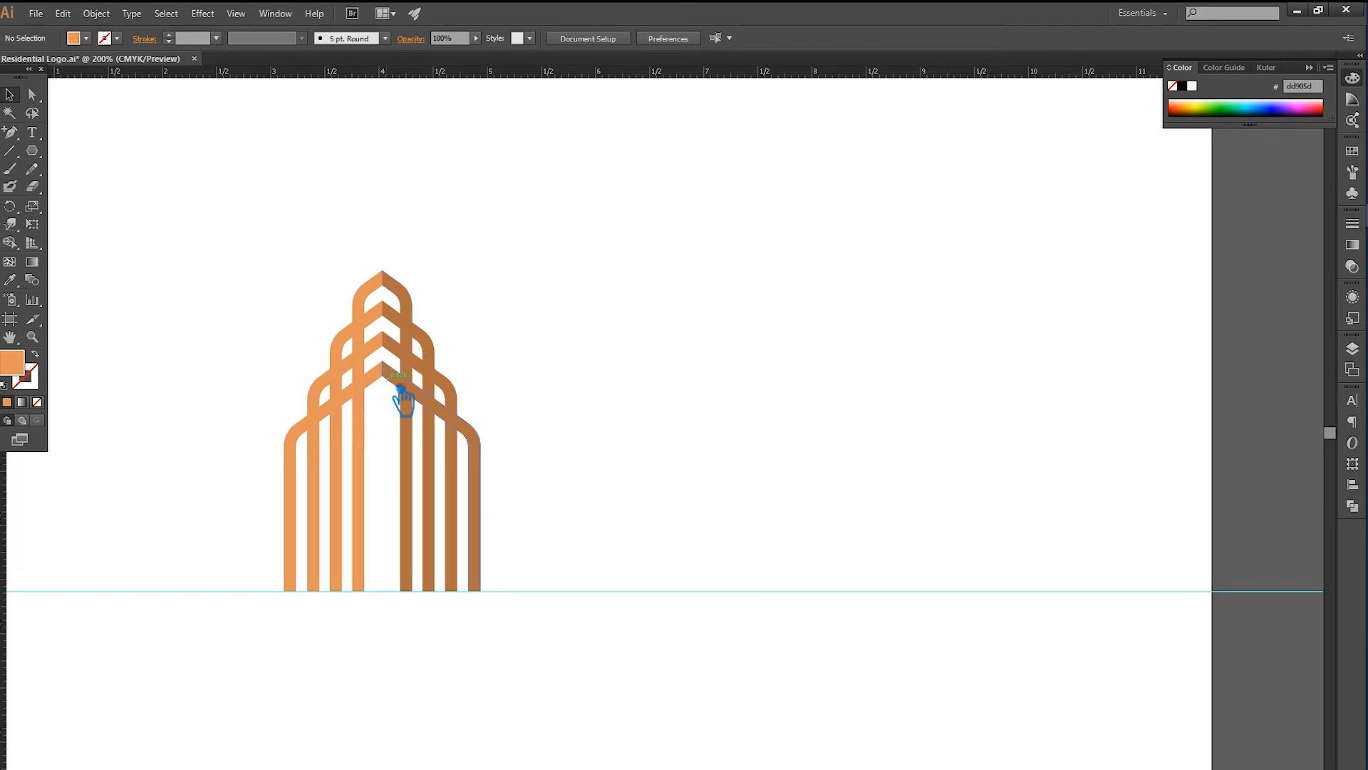
{"action": "left_click", "coordinate": [428, 353]}
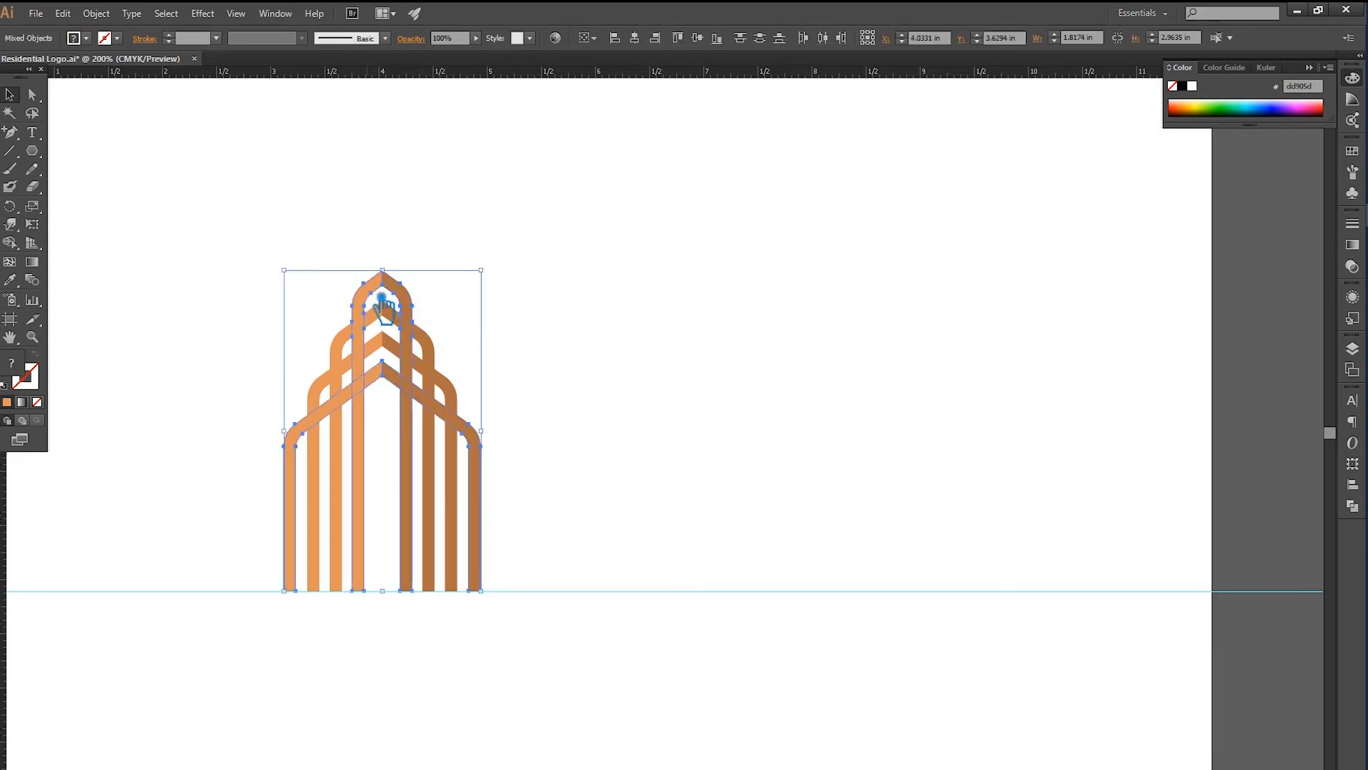
{"action": "left_click", "coordinate": [1352, 506]}
{"action": "left_click", "coordinate": [1180, 463]}
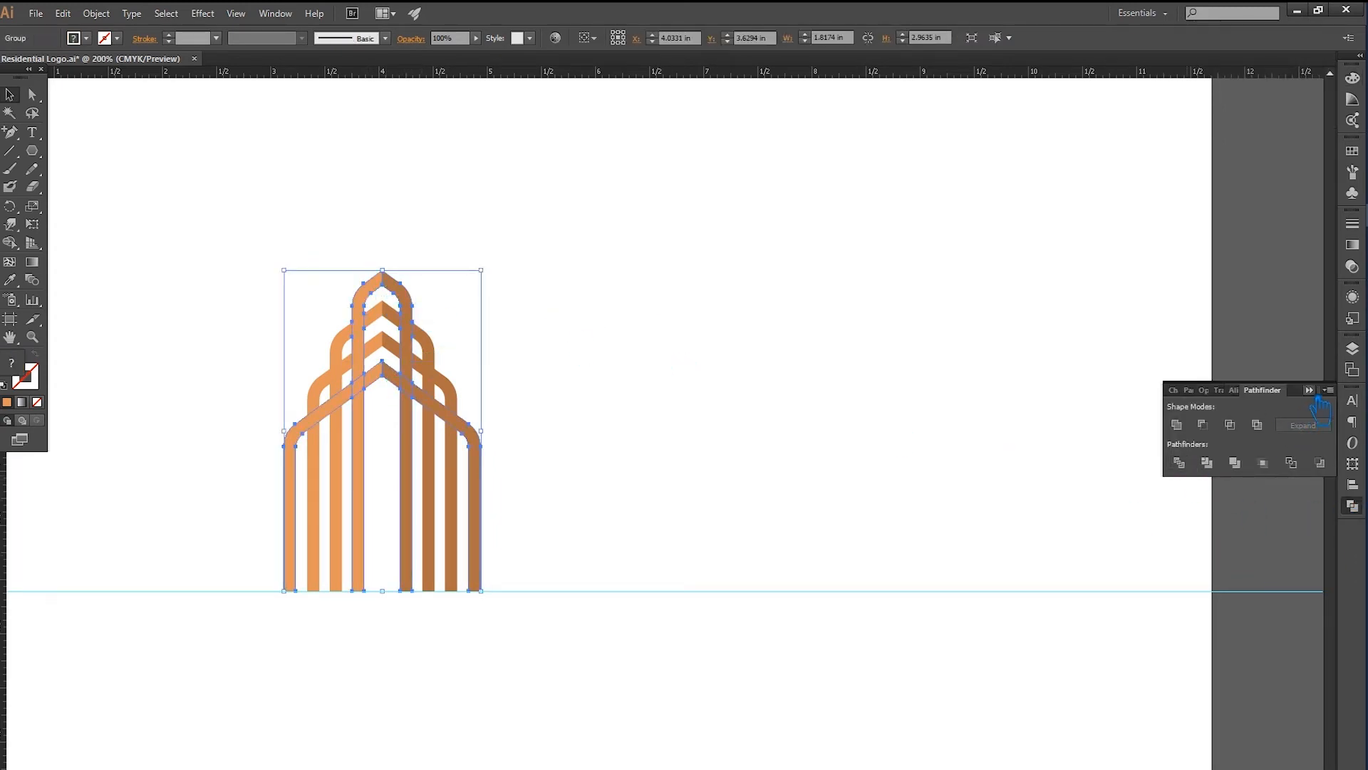
{"action": "left_click", "coordinate": [696, 388]}
{"action": "right_click", "coordinate": [373, 385]}
{"action": "left_click", "coordinate": [421, 467]}
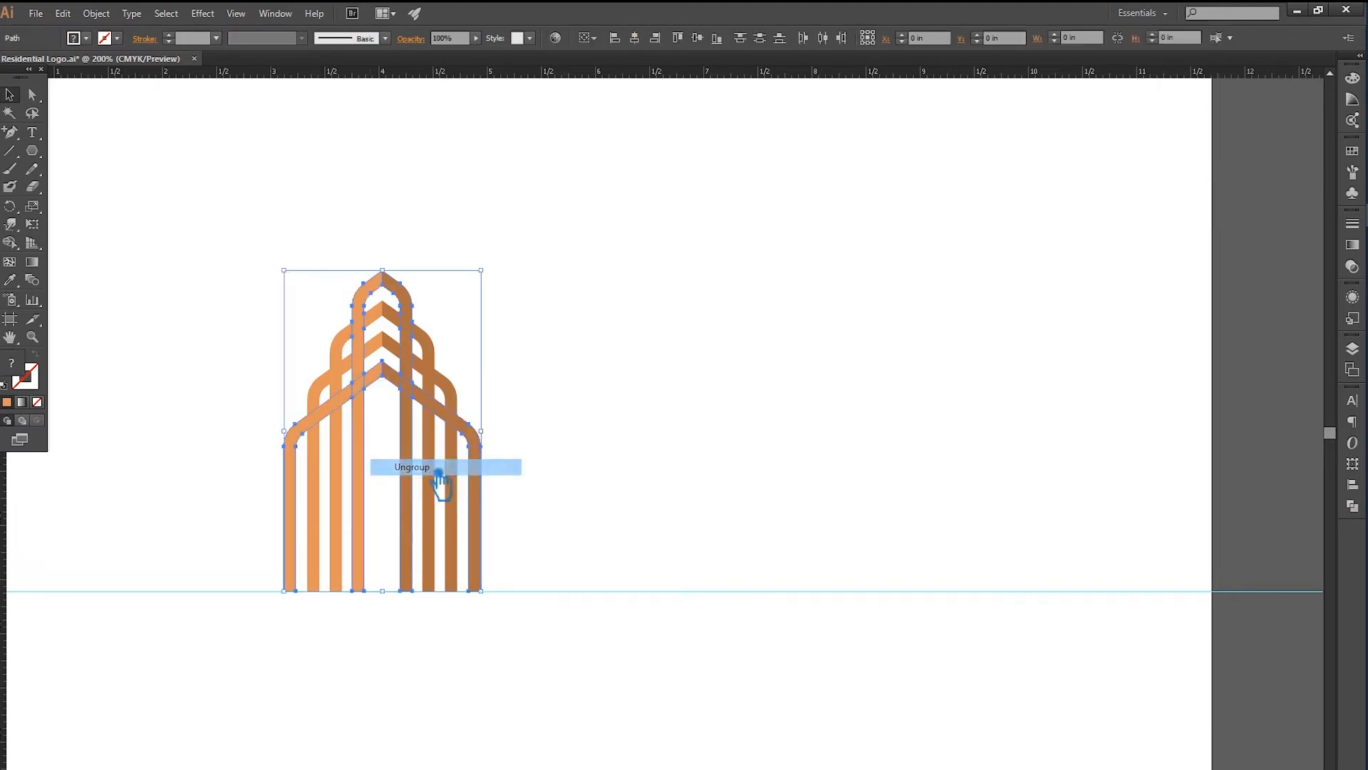
Delete the innermost outline's left and right legs below the lowest roof slope
{"action": "left_click", "coordinate": [379, 447]}
{"action": "left_click", "coordinate": [363, 446]}
{"action": "key", "text": "Delete"}
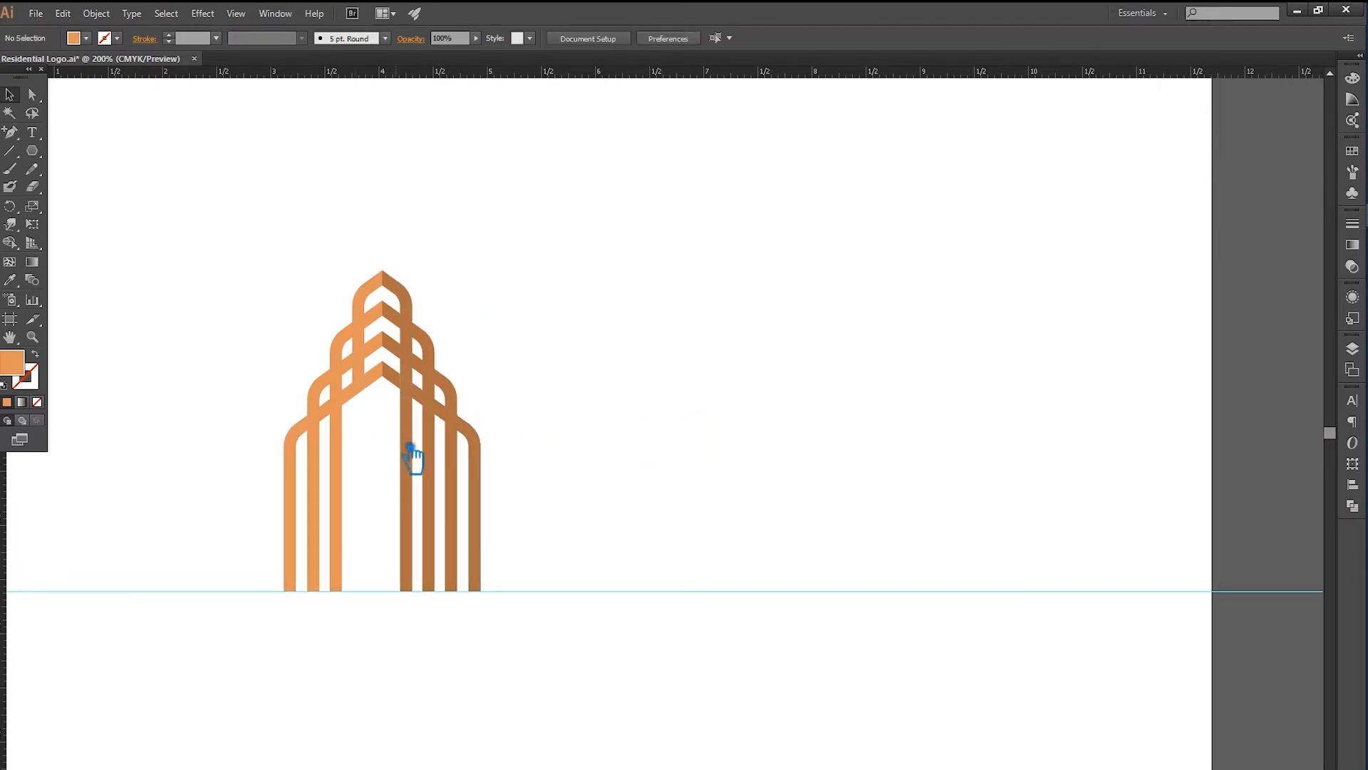
{"action": "left_click", "coordinate": [405, 448]}
{"action": "key", "text": "Delete"}
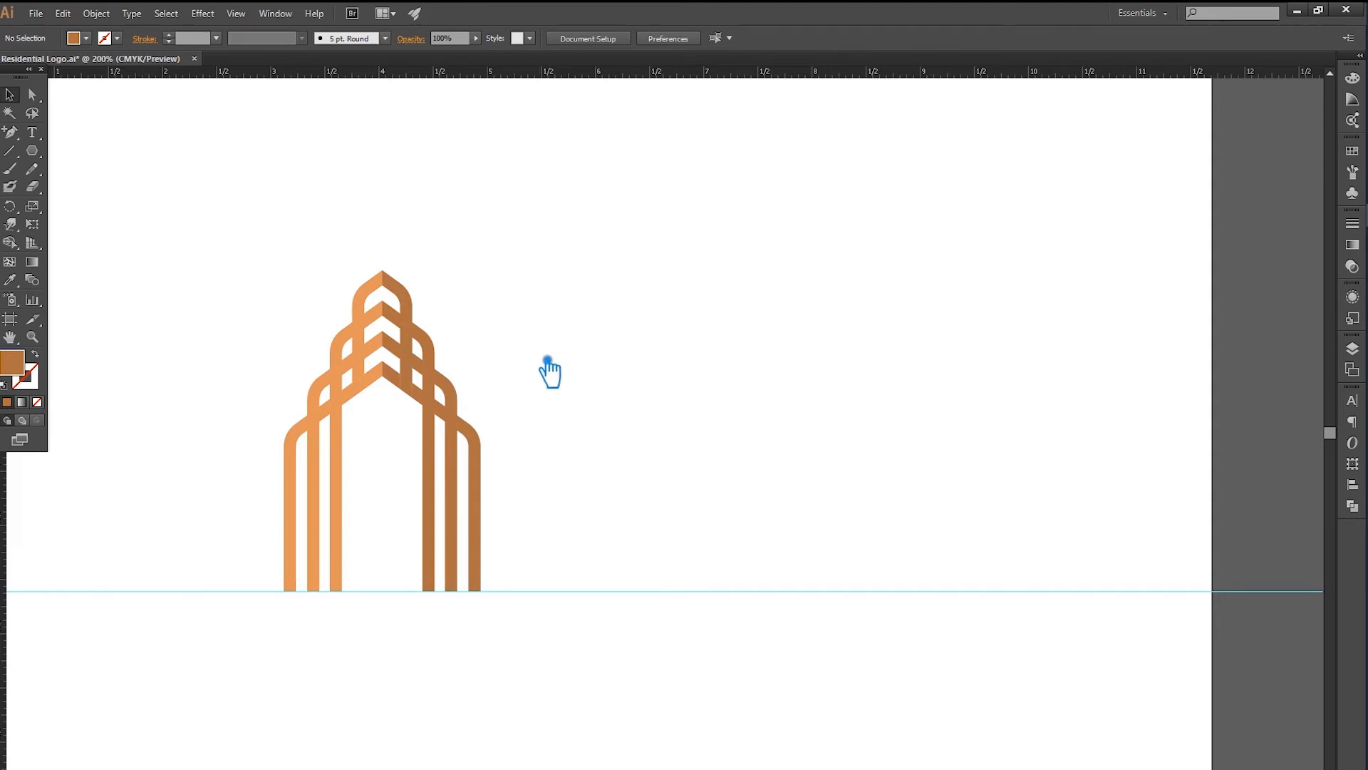
Select the divided left-half pieces of the outermost outline and unite them into one shape with Pathfinder
{"action": "scroll", "coordinate": [504, 353], "scroll_direction": "up", "scroll_amount": 1}
{"action": "left_click_drag", "start_coordinate": [518, 450], "coordinate": [703, 434]}
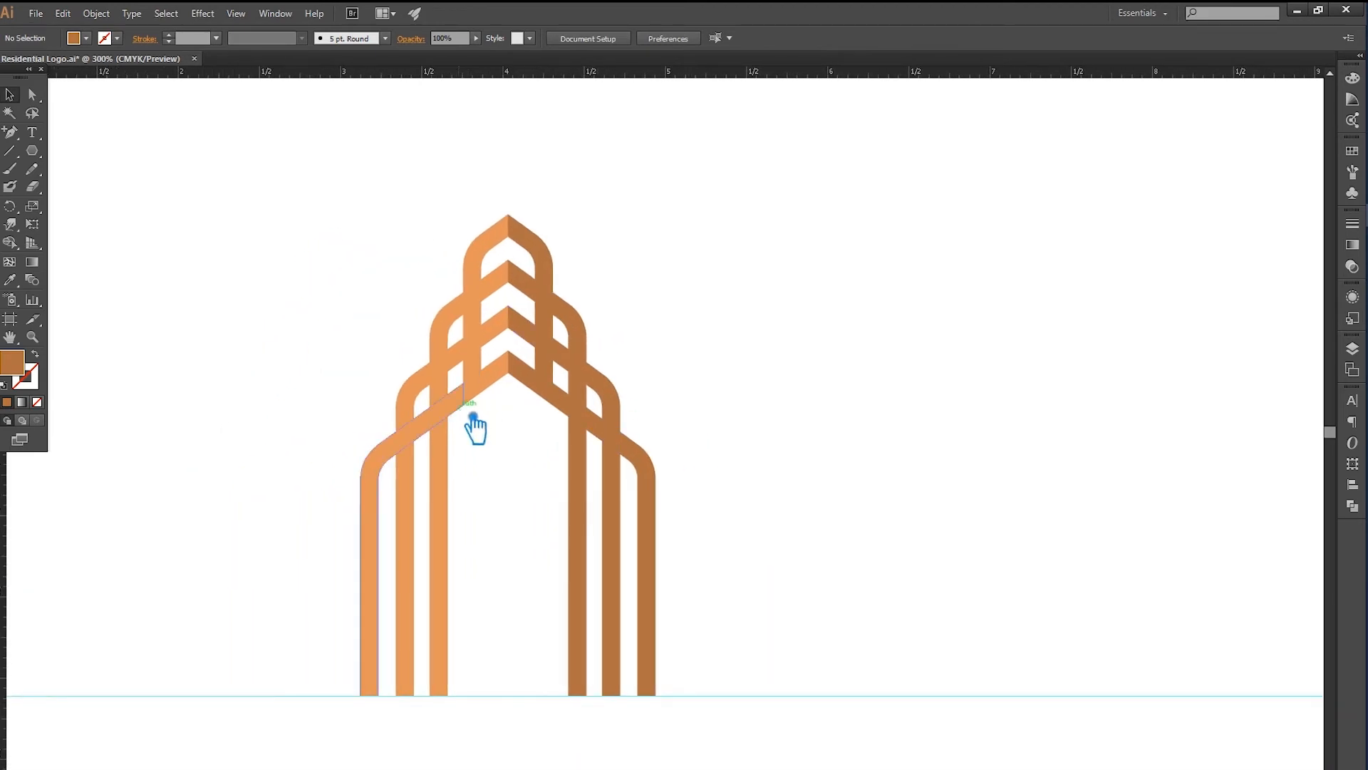
{"action": "left_click", "coordinate": [479, 364]}
{"action": "left_click", "coordinate": [488, 403]}
{"action": "left_click", "coordinate": [465, 405], "text": "shift"}
{"action": "left_click", "coordinate": [1353, 506]}
{"action": "left_click", "coordinate": [1199, 425]}
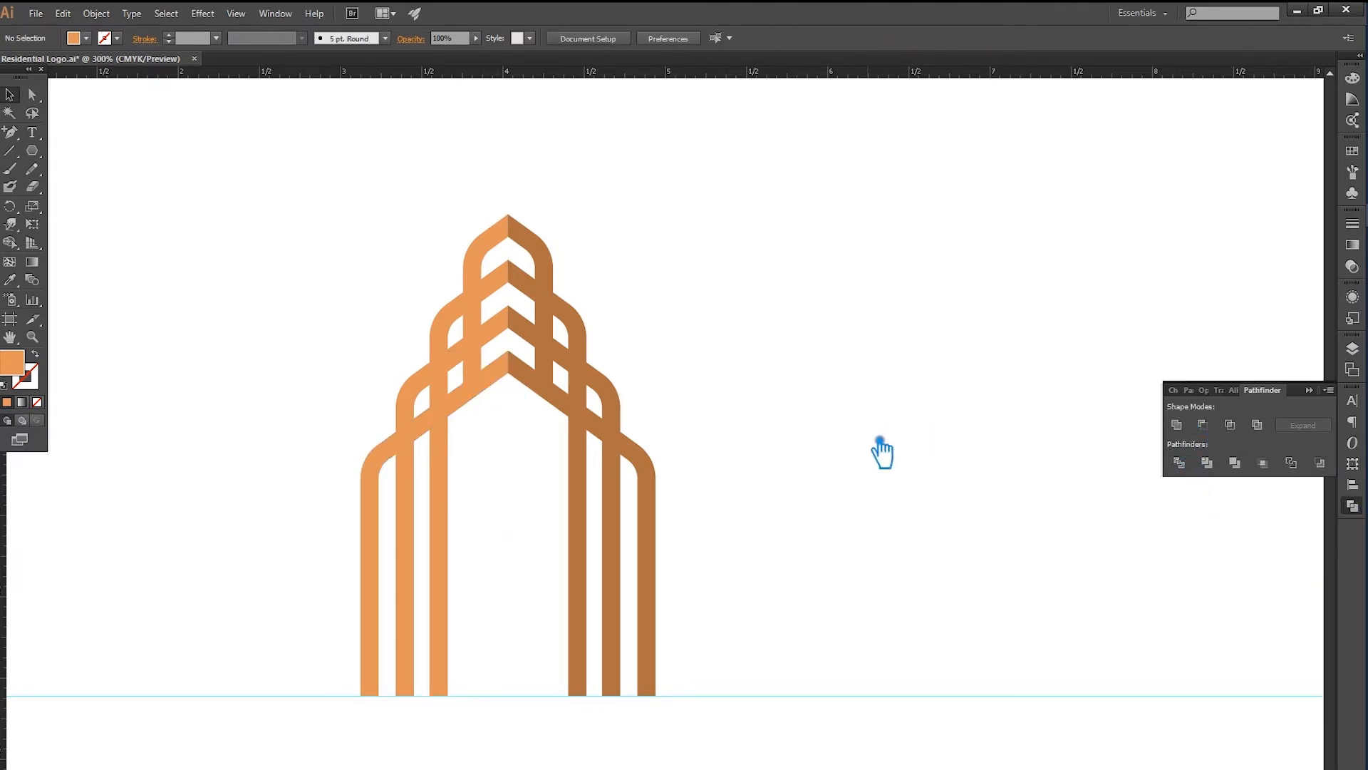
Unite the divided right-half pieces of the outermost outline with Pathfinder and save the document
{"action": "left_click", "coordinate": [541, 391]}
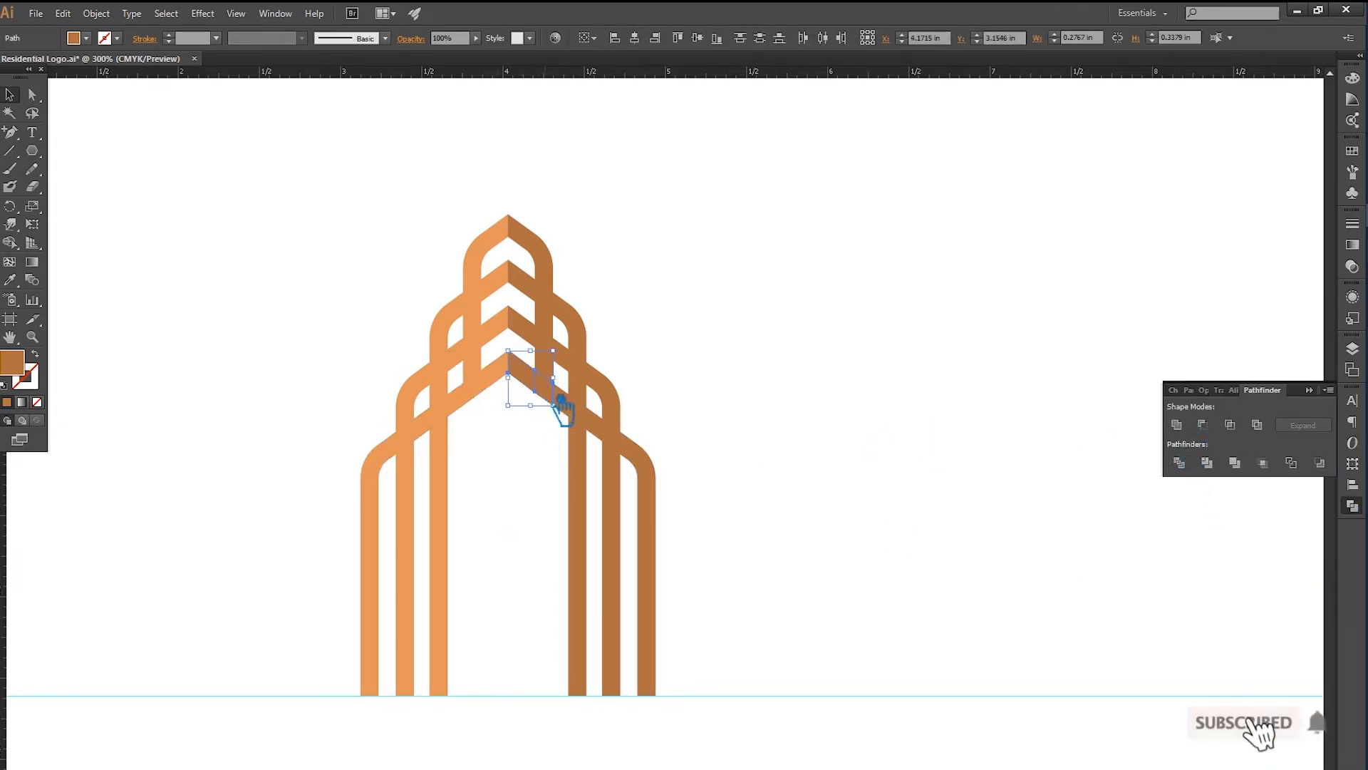
{"action": "left_click", "coordinate": [580, 412], "text": "shift"}
{"action": "left_click", "coordinate": [843, 429]}
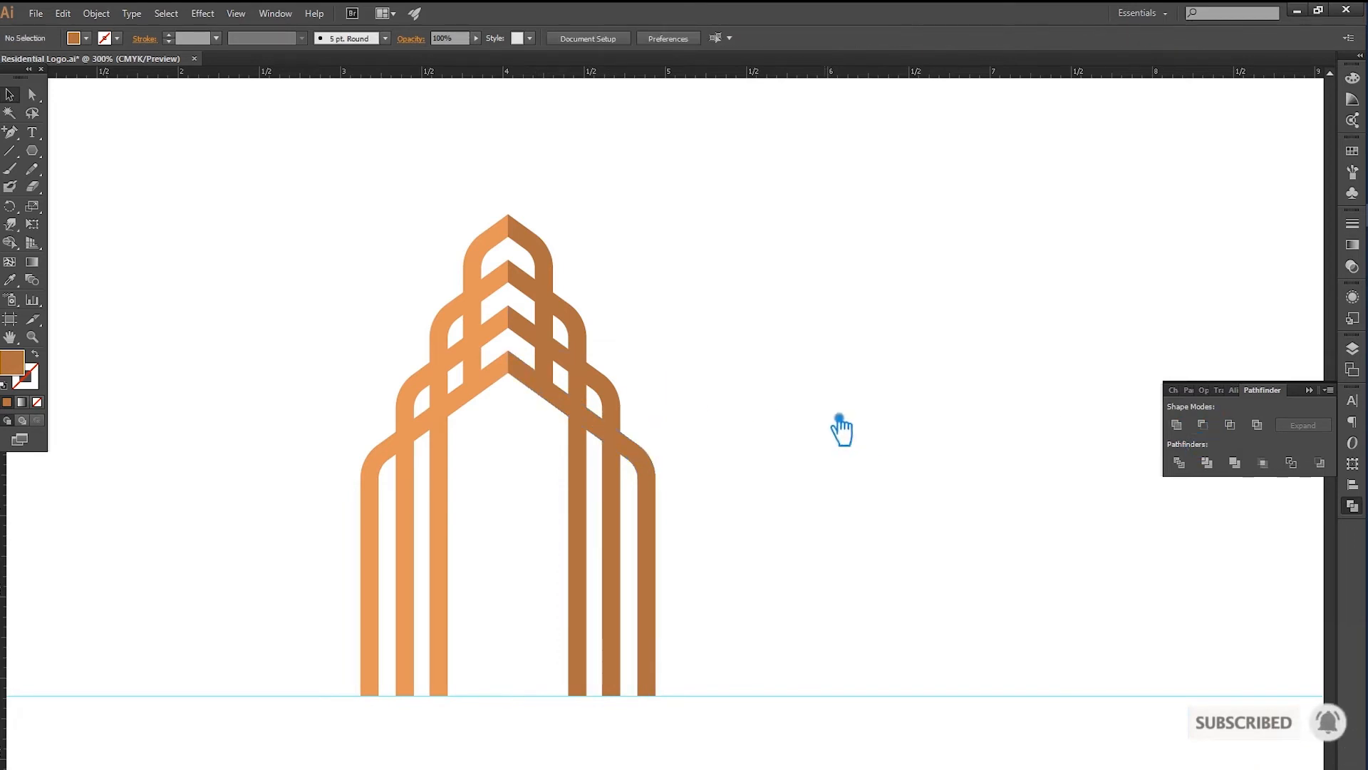
{"action": "left_click", "coordinate": [1312, 391]}
{"action": "key", "text": "ctrl+s"}
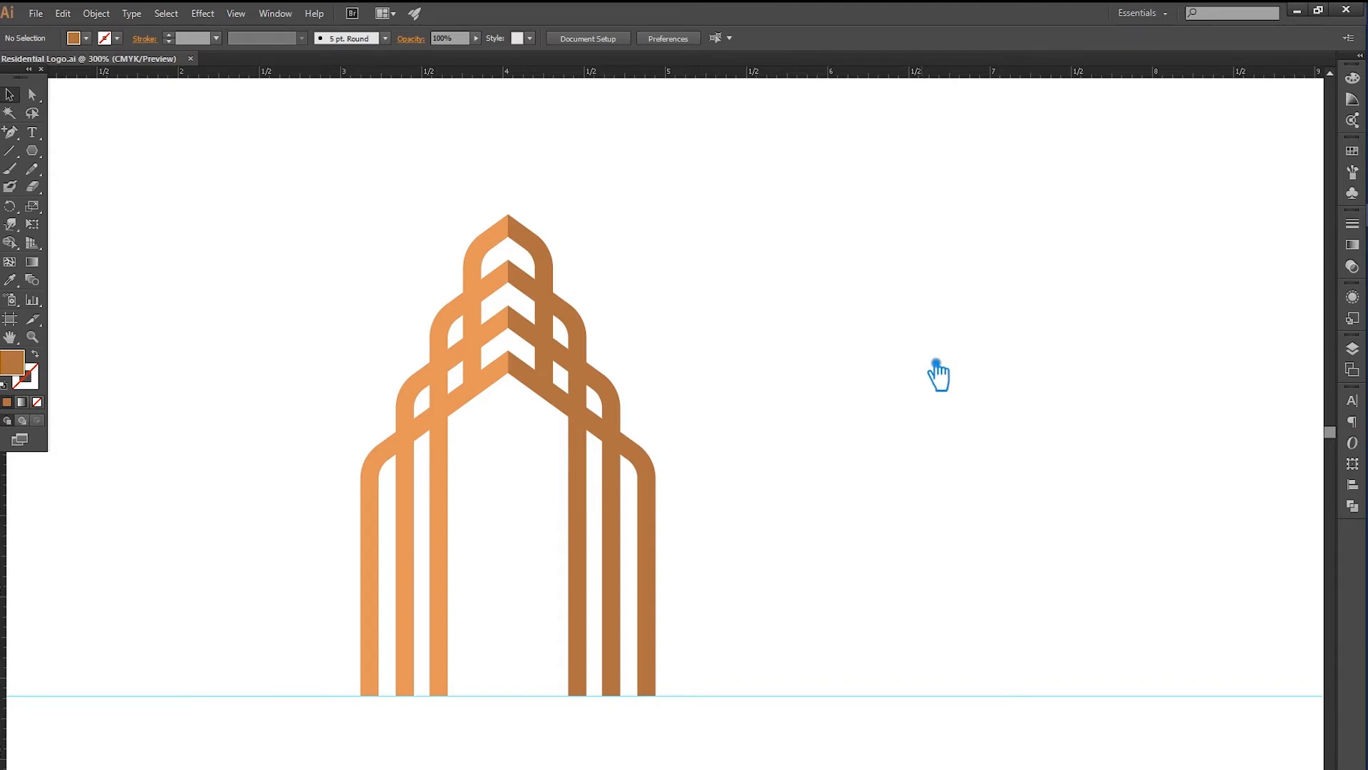
Offset both halves of the outermost outline by 0.05 in with Miter joins and a miter limit of 4
{"action": "left_click", "coordinate": [533, 397]}
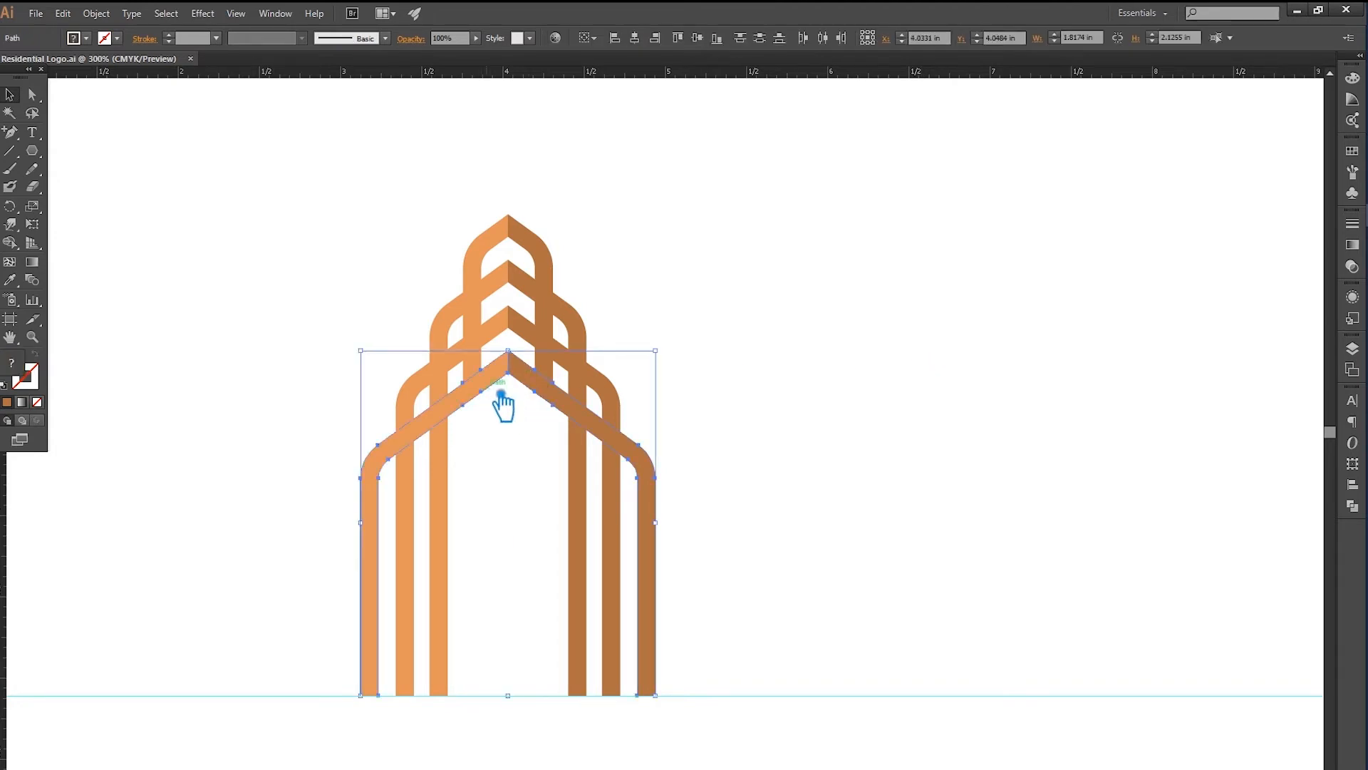
{"action": "left_click", "coordinate": [97, 14]}
{"action": "mouse_move", "coordinate": [152, 324]}
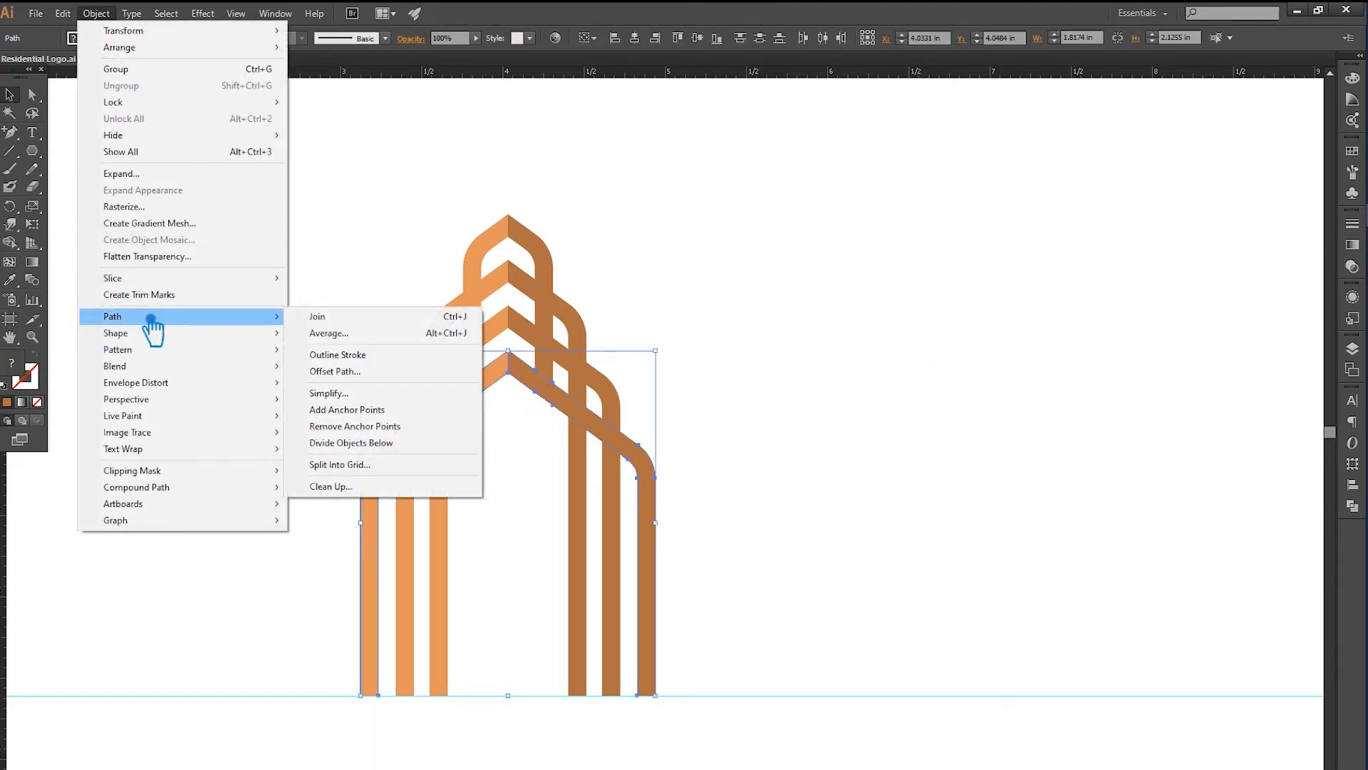
{"action": "left_click", "coordinate": [353, 372]}
{"action": "left_click", "coordinate": [754, 452]}
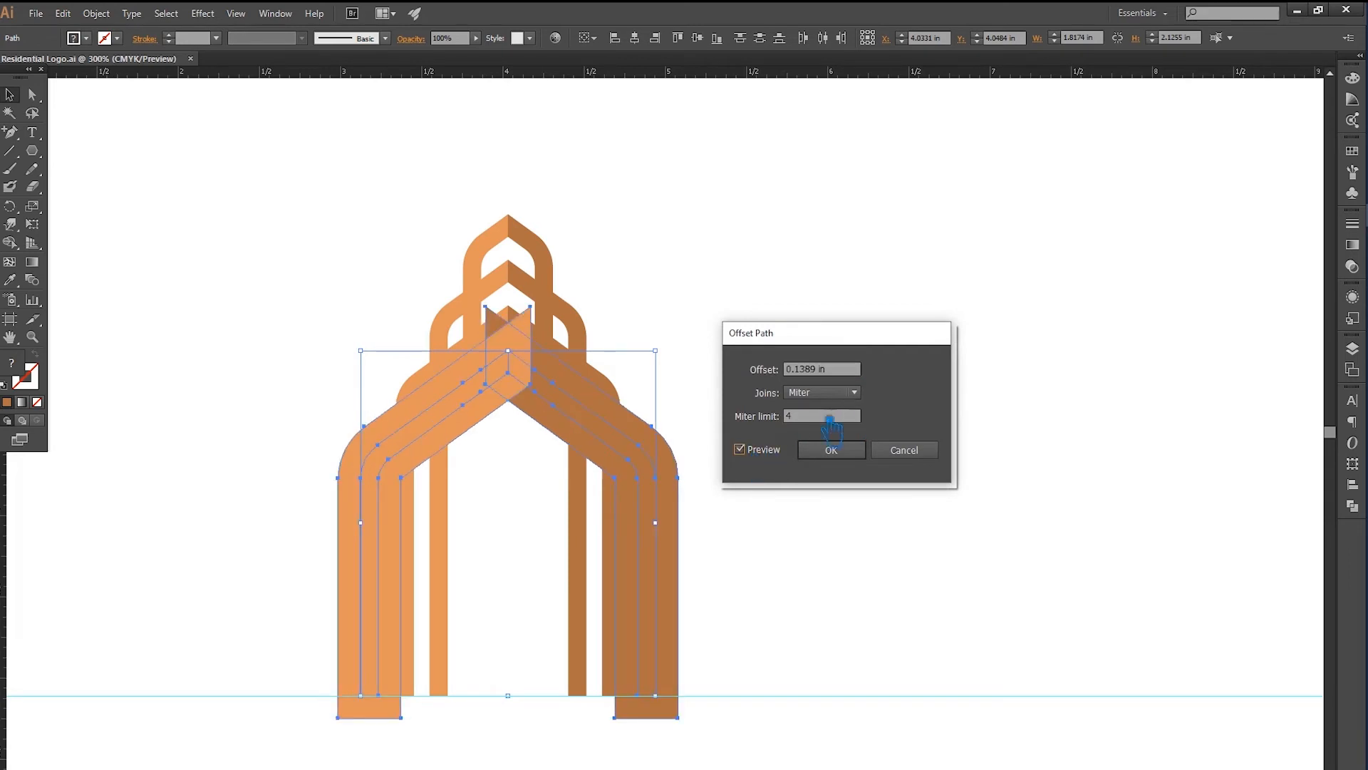
{"action": "left_click_drag", "start_coordinate": [830, 379], "coordinate": [815, 382]}
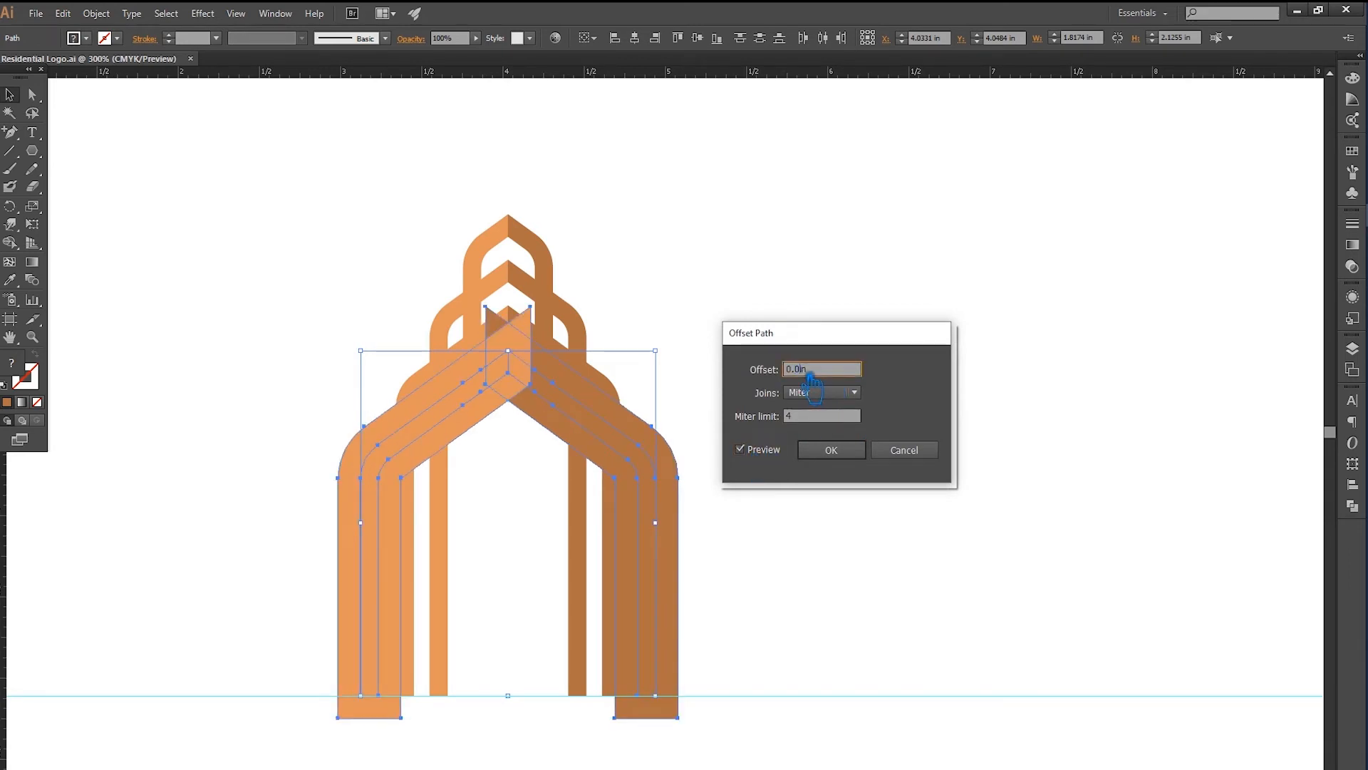
{"action": "left_click", "coordinate": [824, 416]}
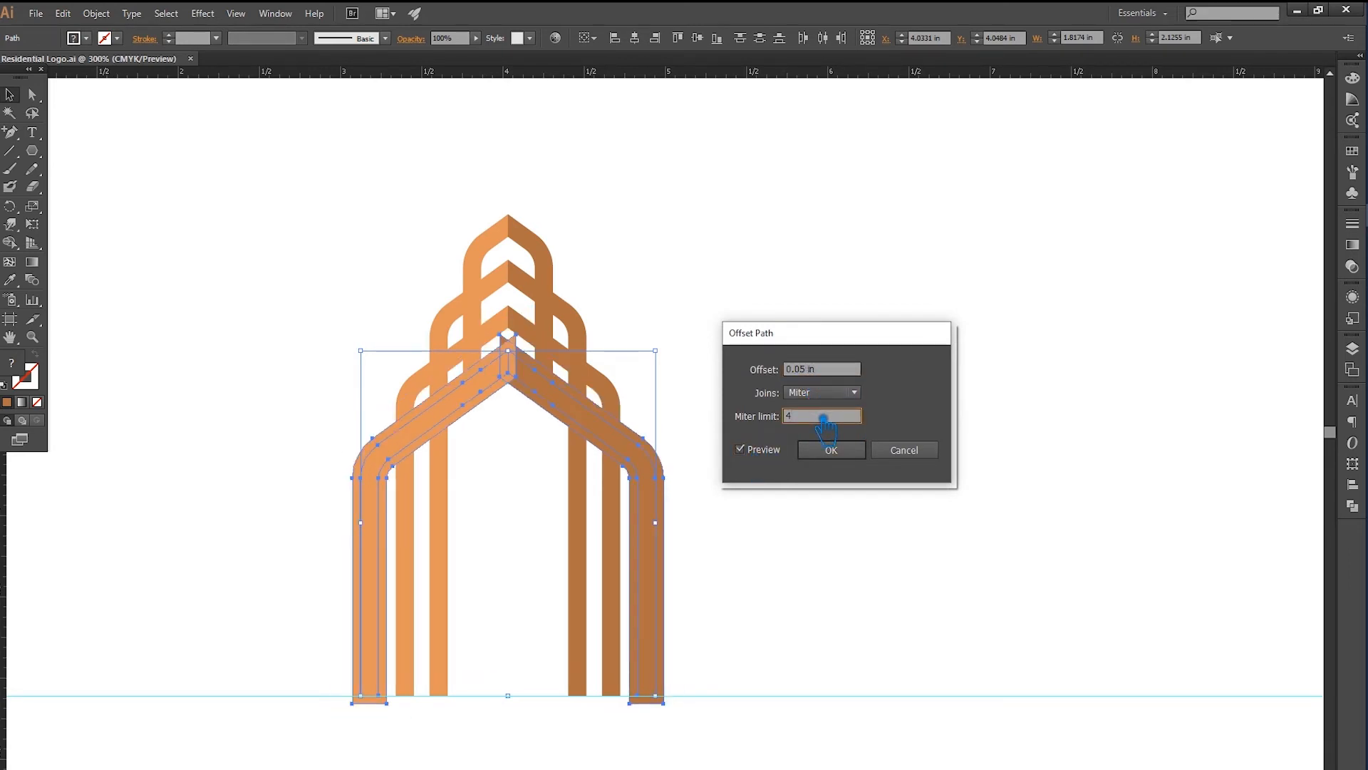
{"action": "left_click", "coordinate": [855, 449]}
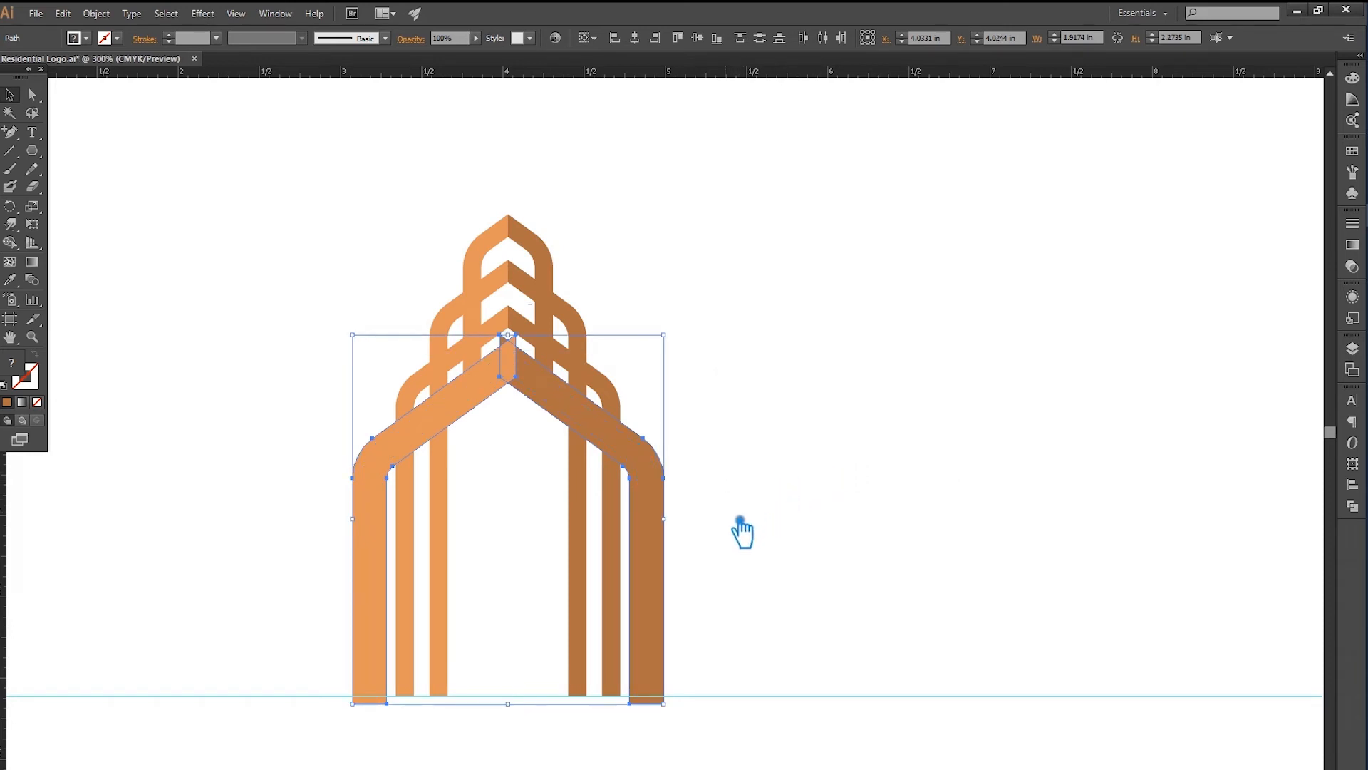
Select the outermost outline with its offset and the two middle outlines, divide them with Pathfinder, and ungroup the pieces
{"action": "left_click_drag", "start_coordinate": [725, 513], "coordinate": [563, 474]}
{"action": "left_click_drag", "start_coordinate": [481, 486], "coordinate": [335, 472]}
{"action": "left_click", "coordinate": [923, 383]}
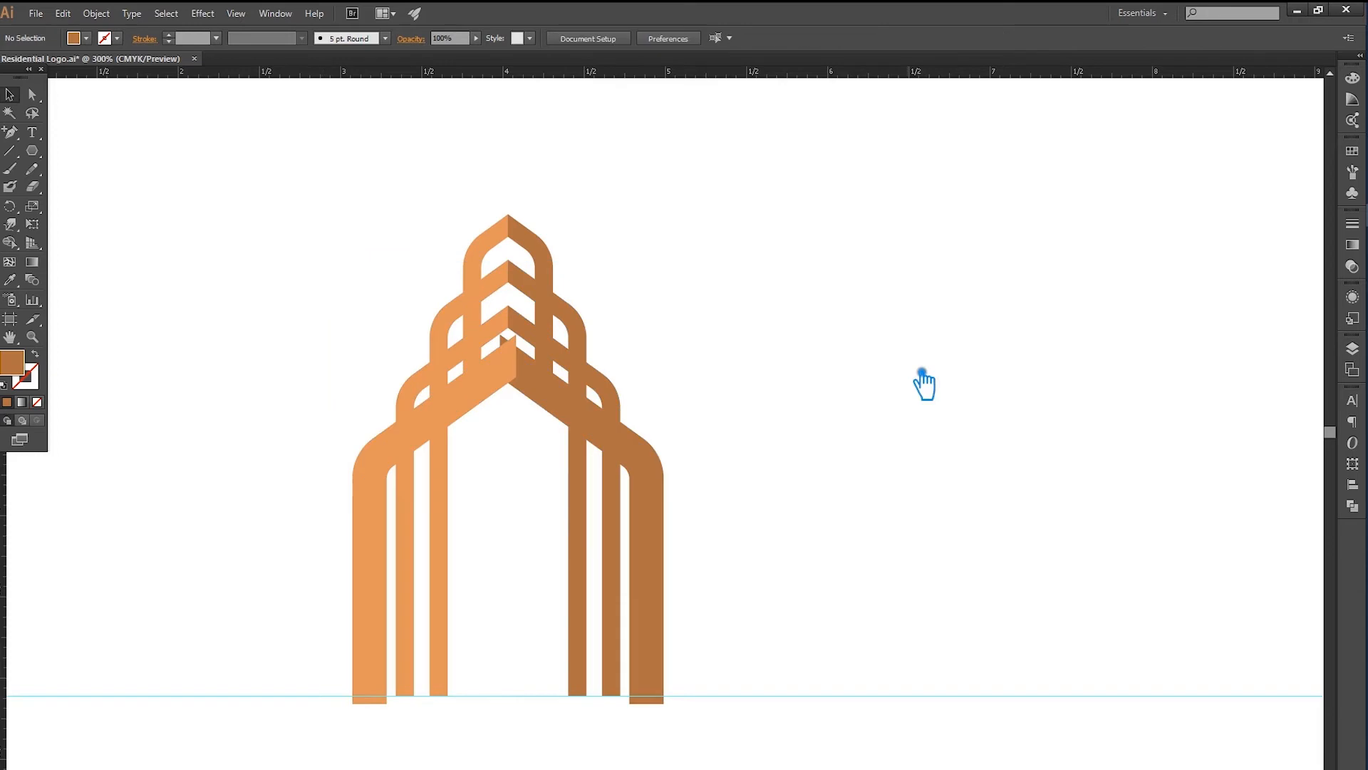
{"action": "left_click_drag", "start_coordinate": [777, 588], "coordinate": [298, 507]}
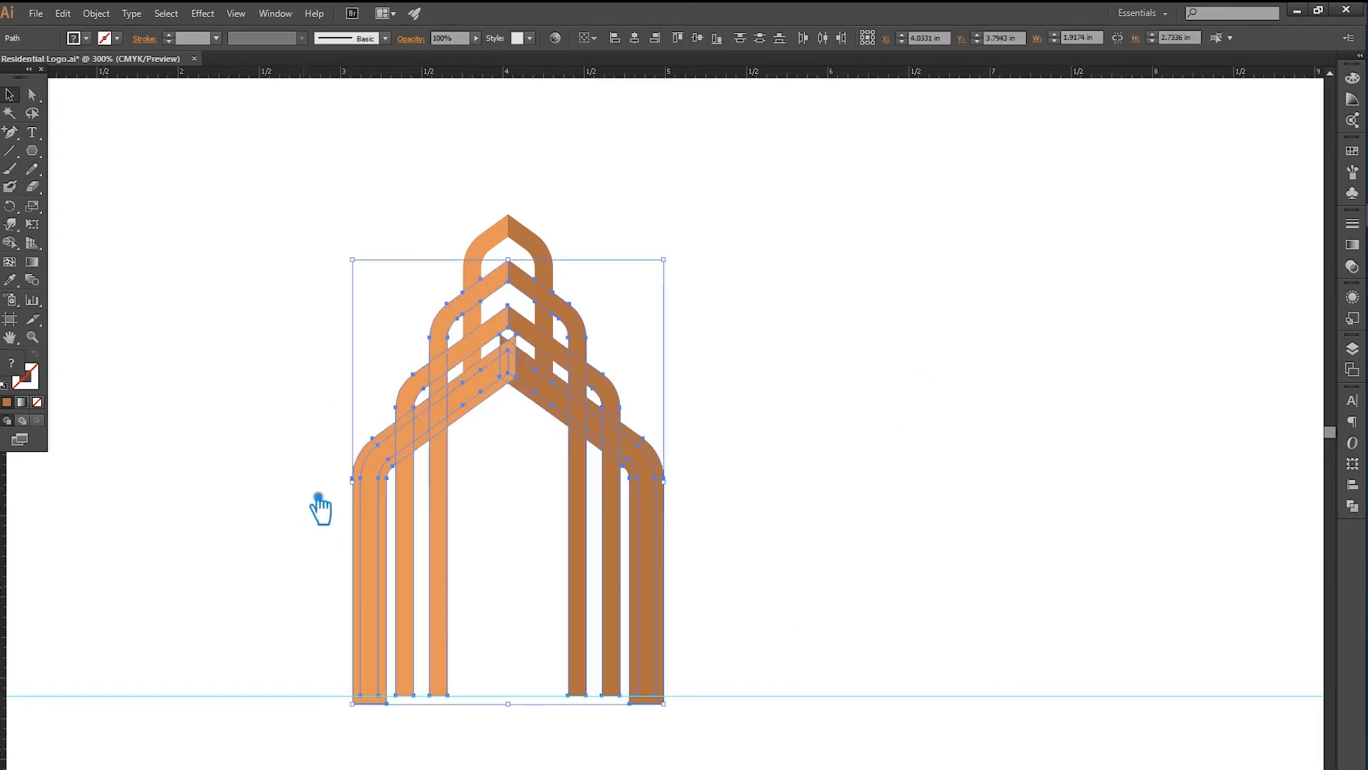
{"action": "left_click", "coordinate": [1352, 505]}
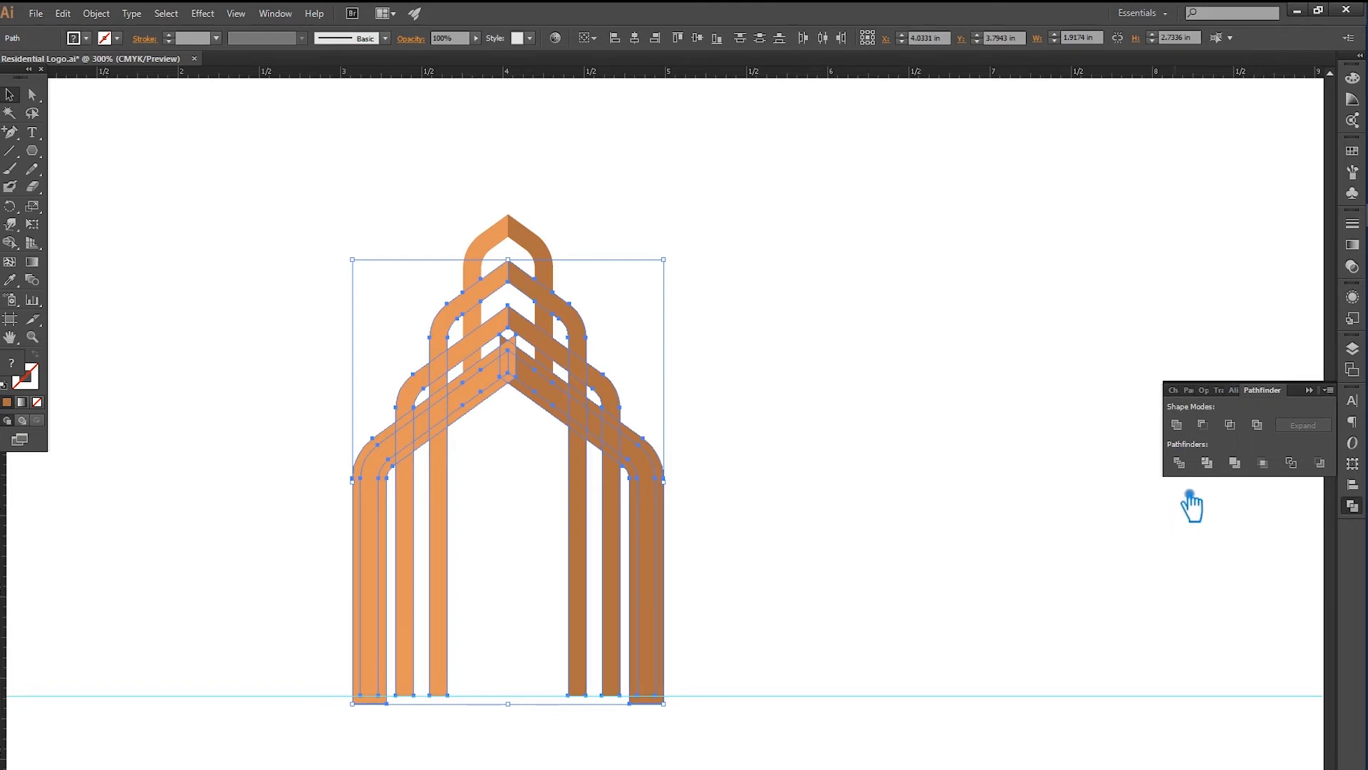
{"action": "left_click", "coordinate": [1183, 464]}
{"action": "left_click", "coordinate": [1046, 486]}
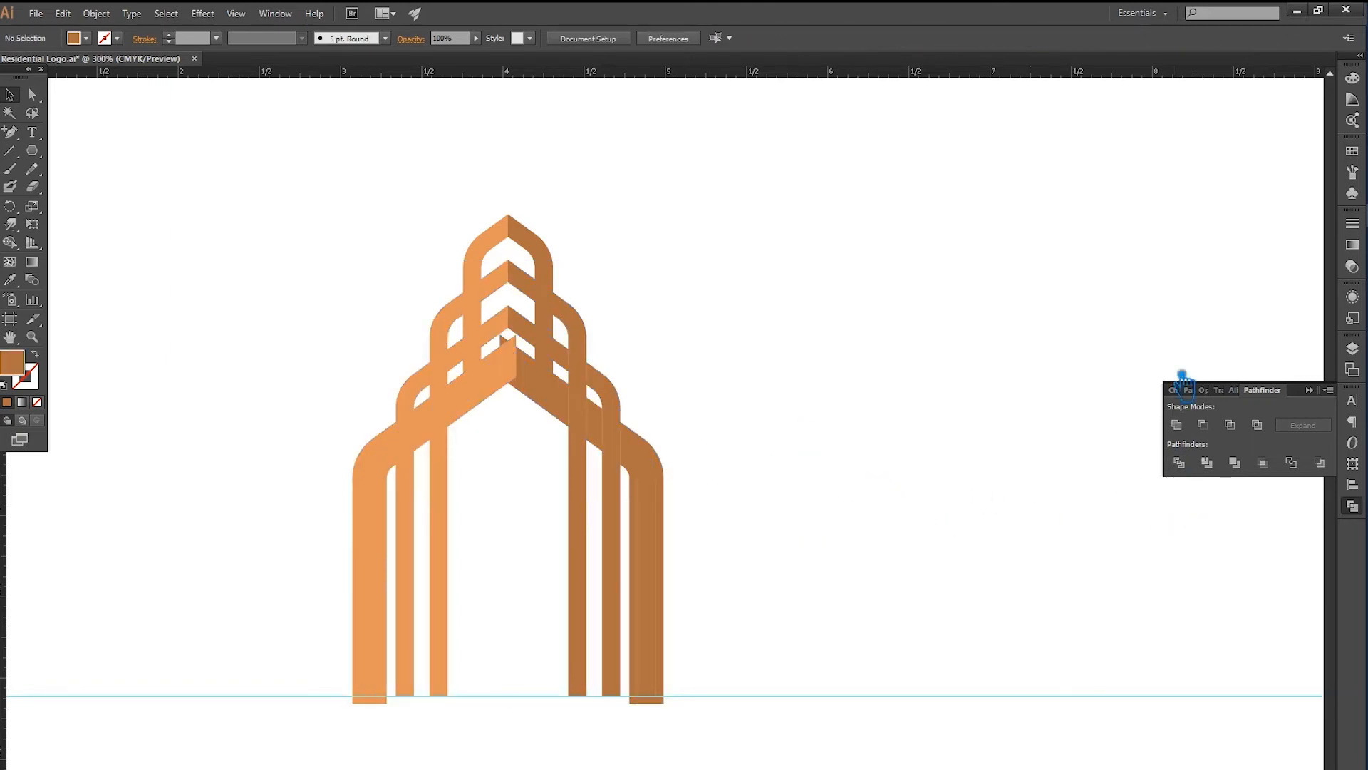
{"action": "left_click", "coordinate": [1310, 391]}
{"action": "right_click", "coordinate": [536, 392]}
{"action": "left_click", "coordinate": [589, 480]}
{"action": "left_click", "coordinate": [687, 457]}
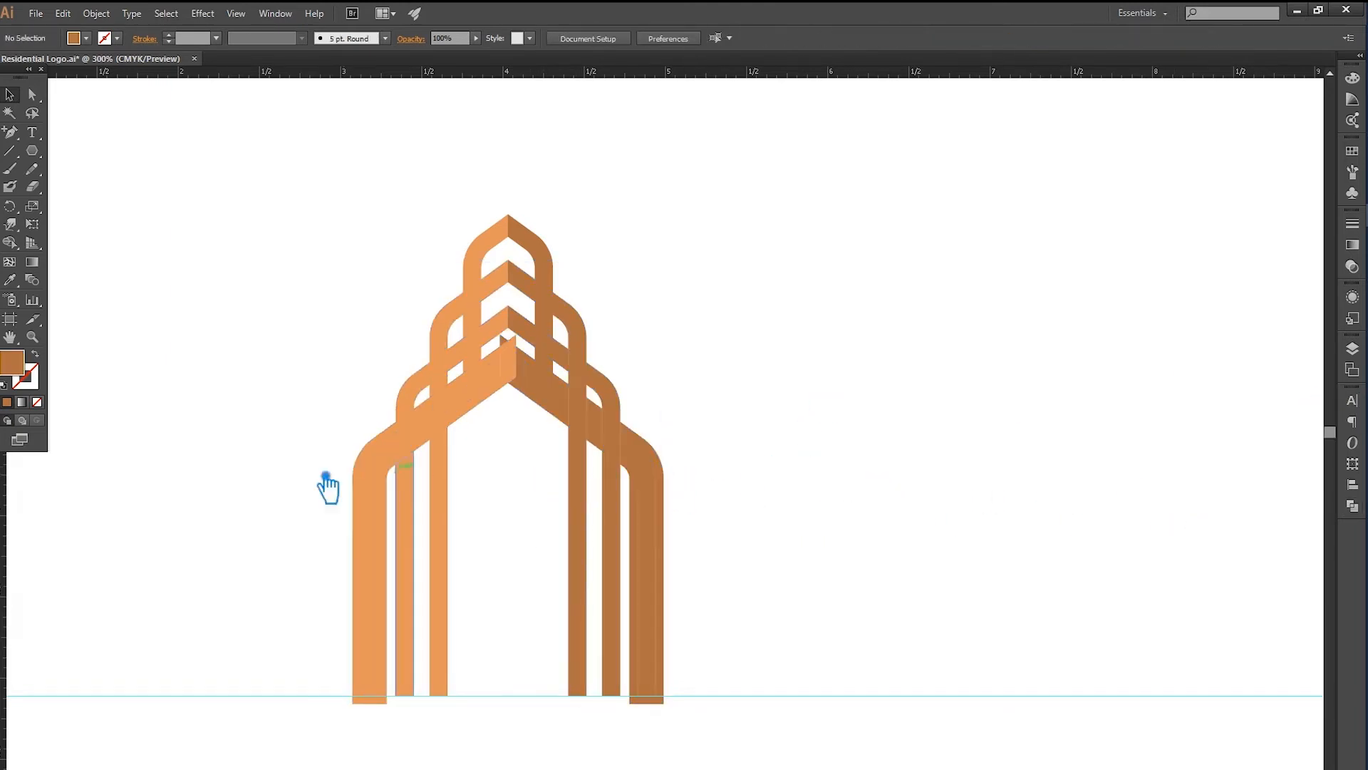
Delete the surplus offset pieces around the outermost outline's left half and at its roof peak
{"action": "left_click", "coordinate": [392, 499]}
{"action": "key", "text": "Delete"}
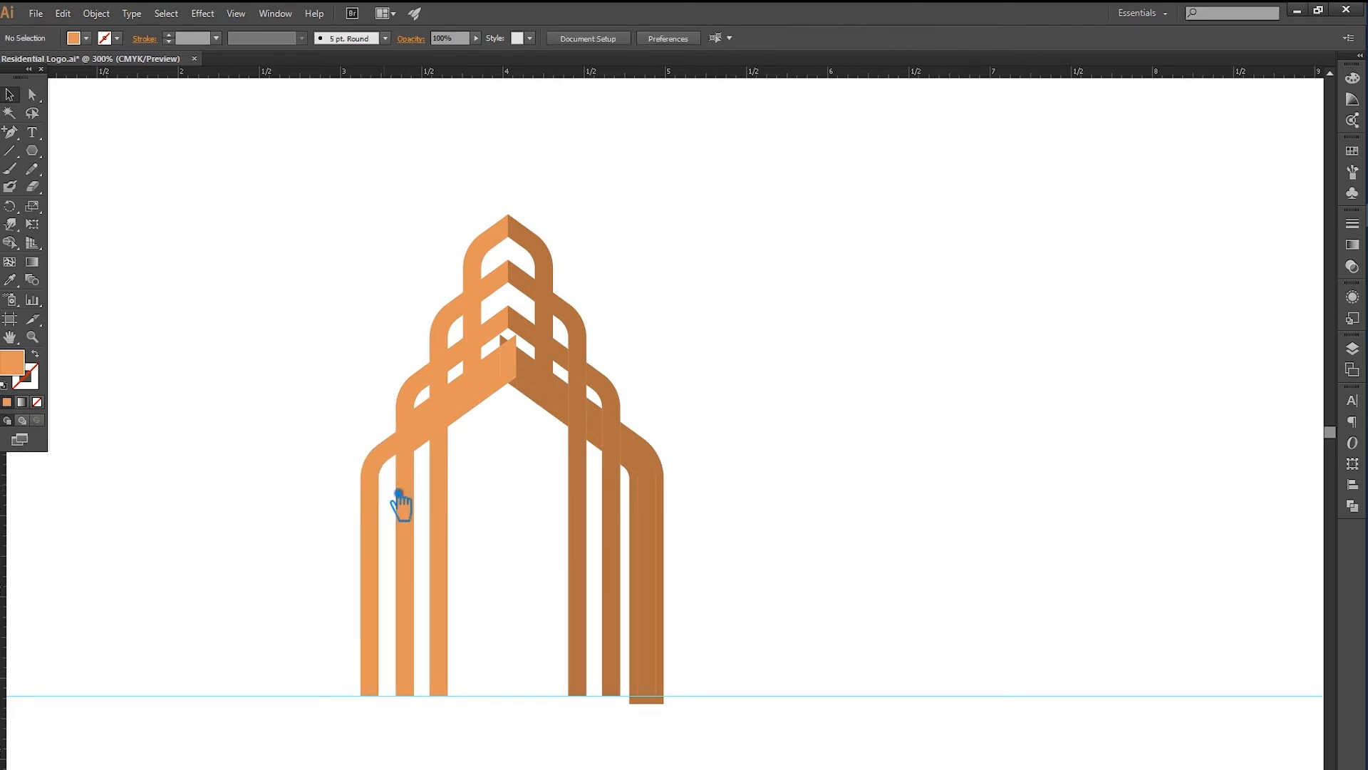
{"action": "left_click", "coordinate": [472, 390]}
{"action": "key", "text": "Delete"}
{"action": "left_click", "coordinate": [511, 346]}
{"action": "key", "text": "Delete"}
{"action": "left_click", "coordinate": [506, 343]}
{"action": "key", "text": "Delete"}
{"action": "left_click", "coordinate": [516, 342]}
{"action": "key", "text": "Delete"}
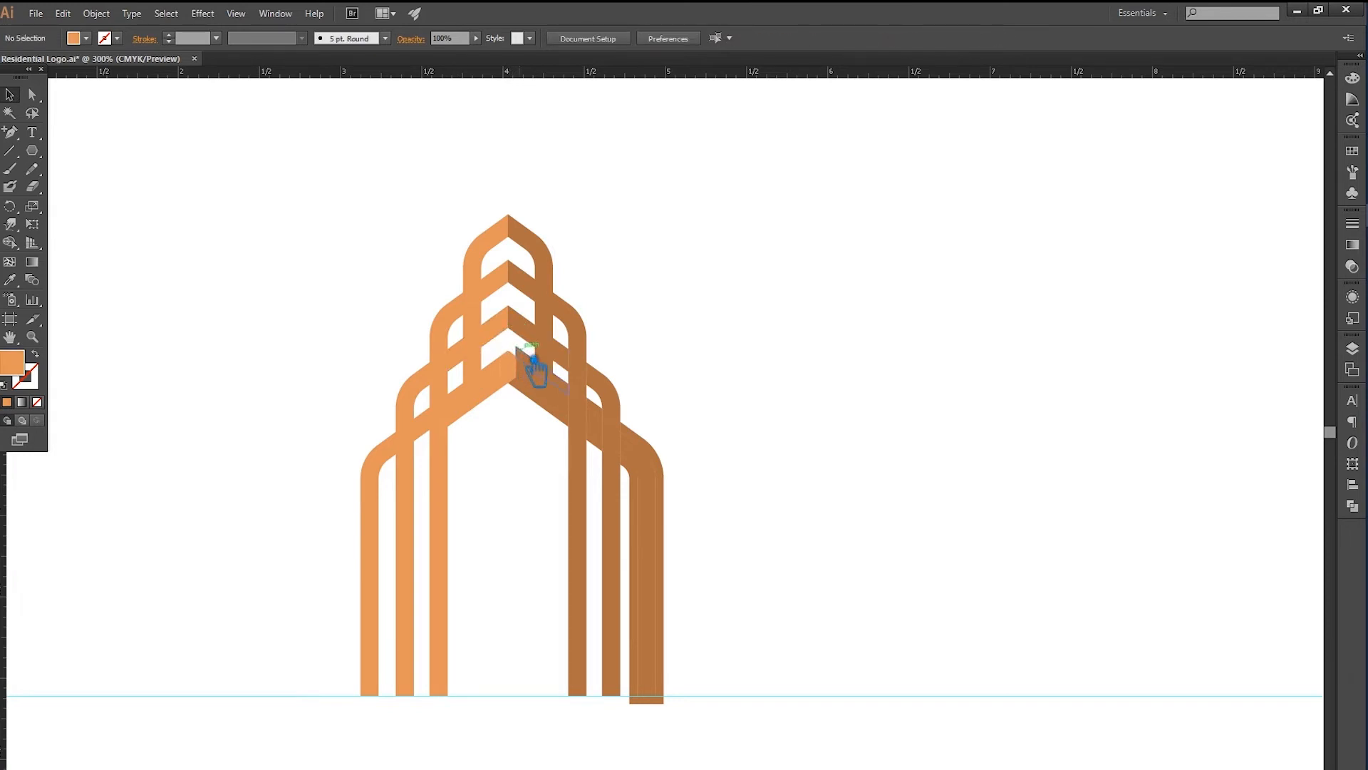
Delete the offset pieces just right of the roof peak and those below the left slope, opening gaps above the two inner left legs
{"action": "left_click", "coordinate": [536, 363]}
{"action": "key", "text": "Delete"}
{"action": "left_click", "coordinate": [538, 397]}
{"action": "key", "text": "Delete"}
{"action": "left_click", "coordinate": [468, 408]}
{"action": "key", "text": "Delete"}
{"action": "left_click", "coordinate": [444, 426]}
{"action": "key", "text": "Delete"}
{"action": "left_click", "coordinate": [406, 451]}
{"action": "key", "text": "Delete"}
Delete the offset pieces along the outermost outline's right slope and leg, opening gaps above the two inner right legs
{"action": "left_click", "coordinate": [525, 397]}
{"action": "key", "text": "Delete"}
{"action": "left_click", "coordinate": [587, 438]}
{"action": "key", "text": "Delete"}
{"action": "left_click", "coordinate": [600, 443]}
{"action": "key", "text": "Delete"}
{"action": "left_click", "coordinate": [616, 455]}
{"action": "key", "text": "Delete"}
{"action": "left_click", "coordinate": [639, 474]}
{"action": "key", "text": "Delete"}
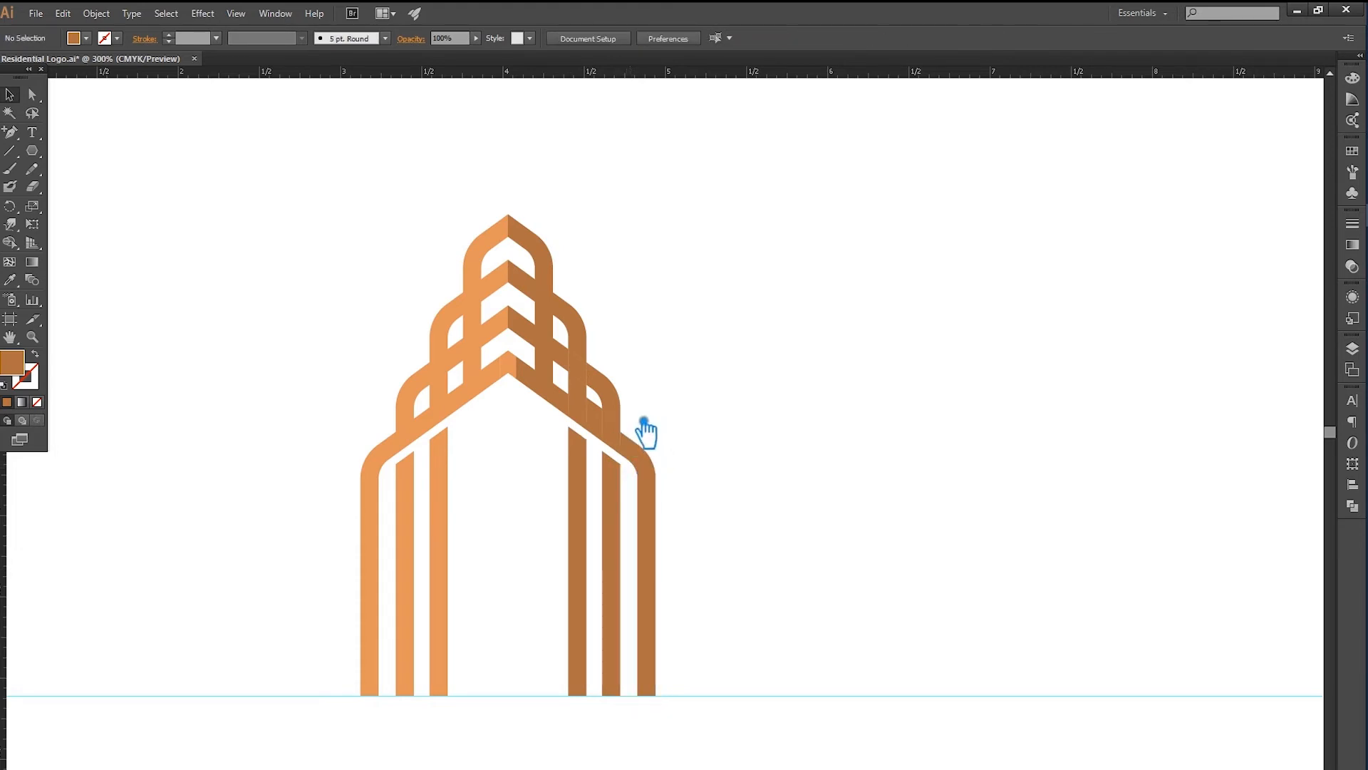
Delete the stray divided pieces inside the lower right arch above the outermost roof slope
{"action": "left_click", "coordinate": [605, 408]}
{"action": "key", "text": "Delete"}
{"action": "left_click", "coordinate": [606, 410]}
{"action": "key", "text": "Delete"}
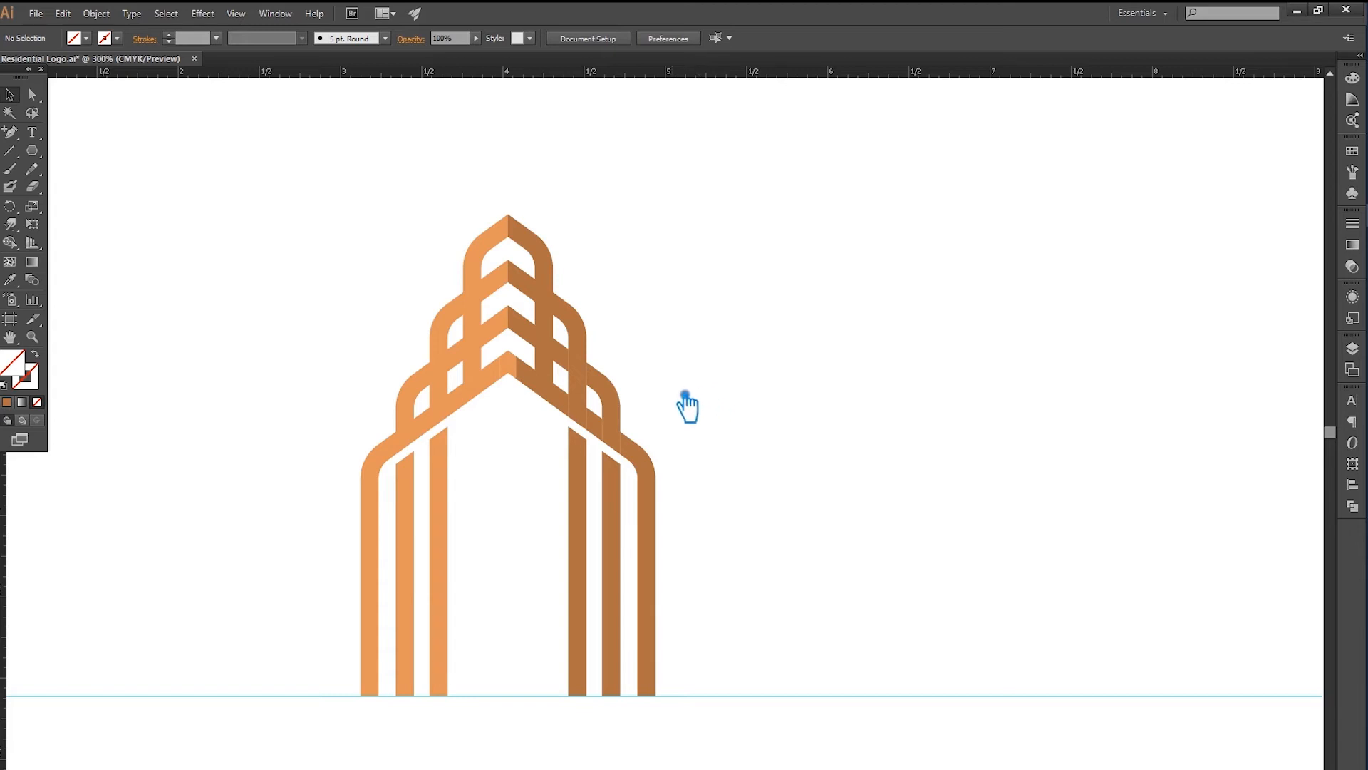
Select all roof and leg segments of the outermost outline's left half and unite them with Pathfinder
{"action": "left_click", "coordinate": [507, 374]}
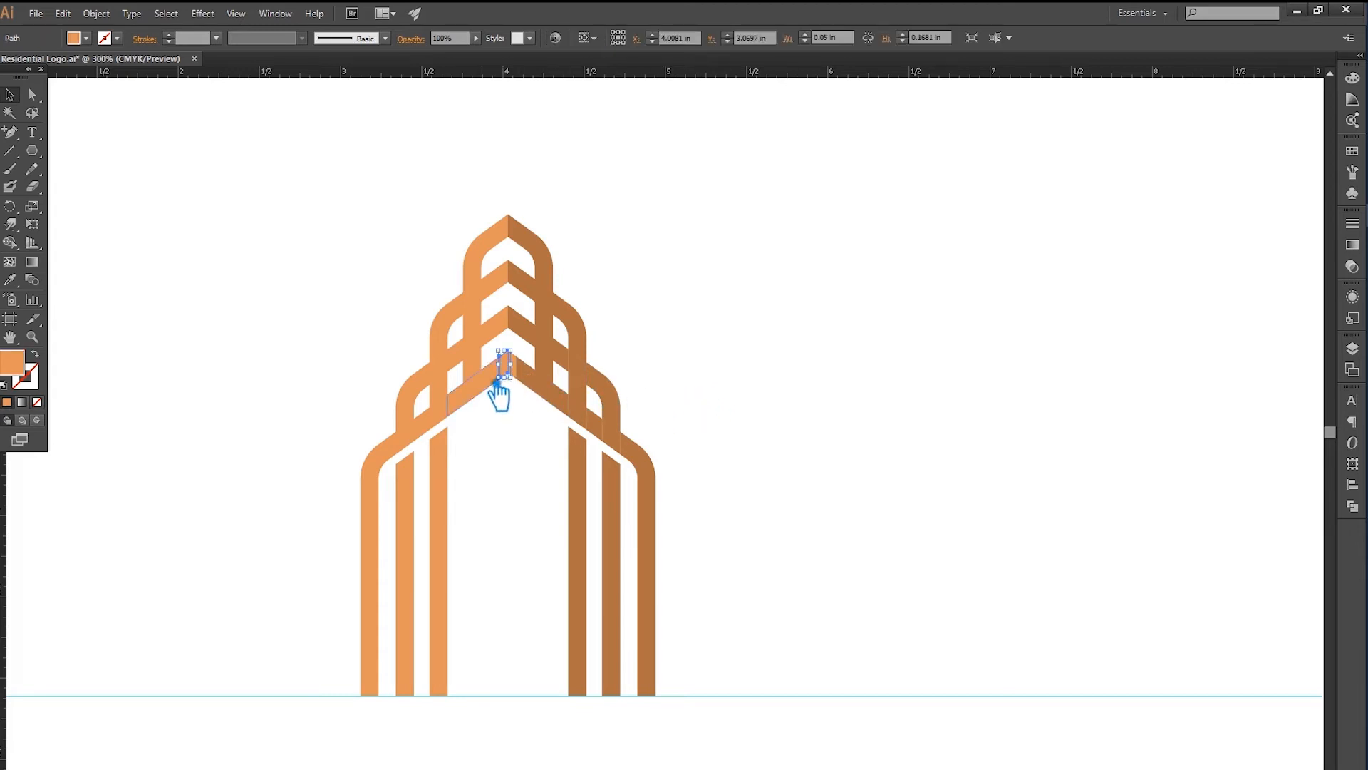
{"action": "left_click", "coordinate": [495, 385], "text": "shift"}
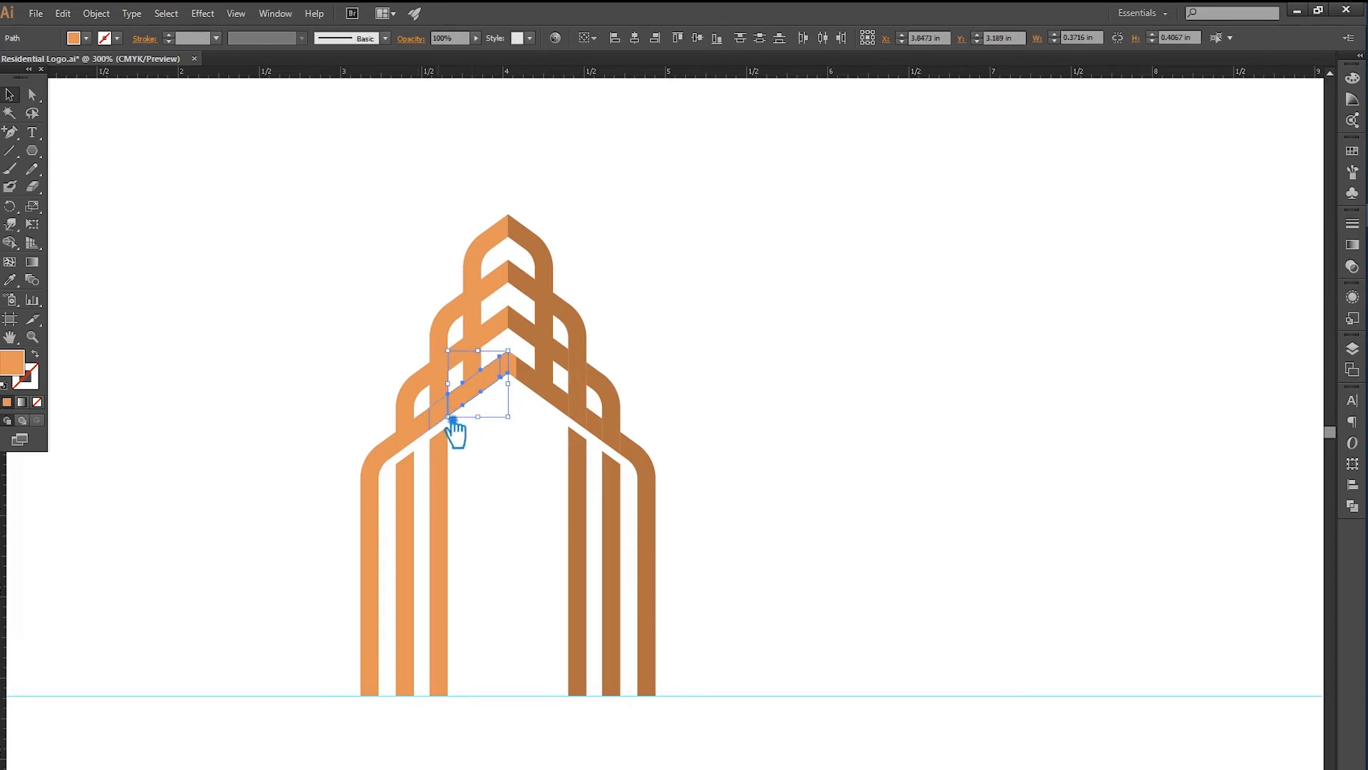
{"action": "left_click_drag", "start_coordinate": [454, 421], "coordinate": [409, 454]}
{"action": "left_click", "coordinate": [391, 452], "text": "shift"}
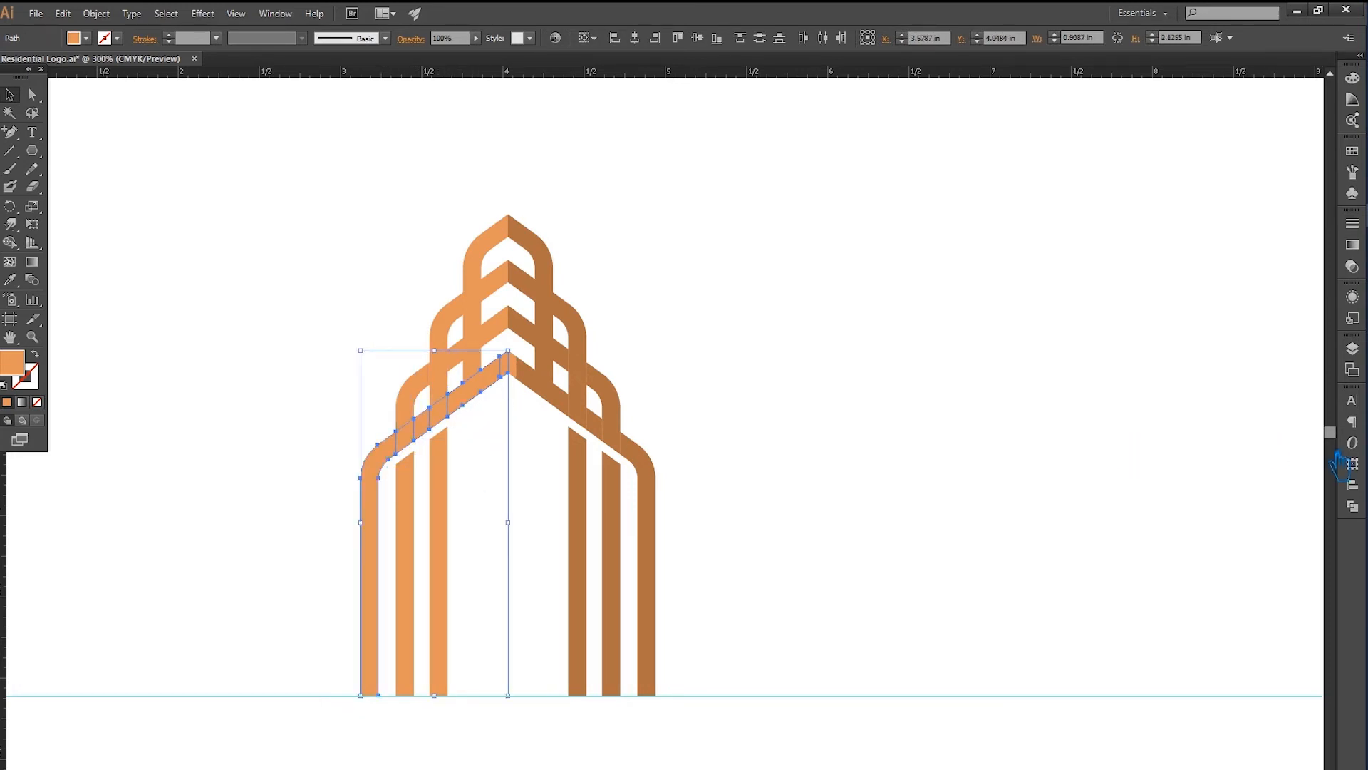
{"action": "left_click", "coordinate": [1352, 507]}
{"action": "left_click", "coordinate": [1177, 425]}
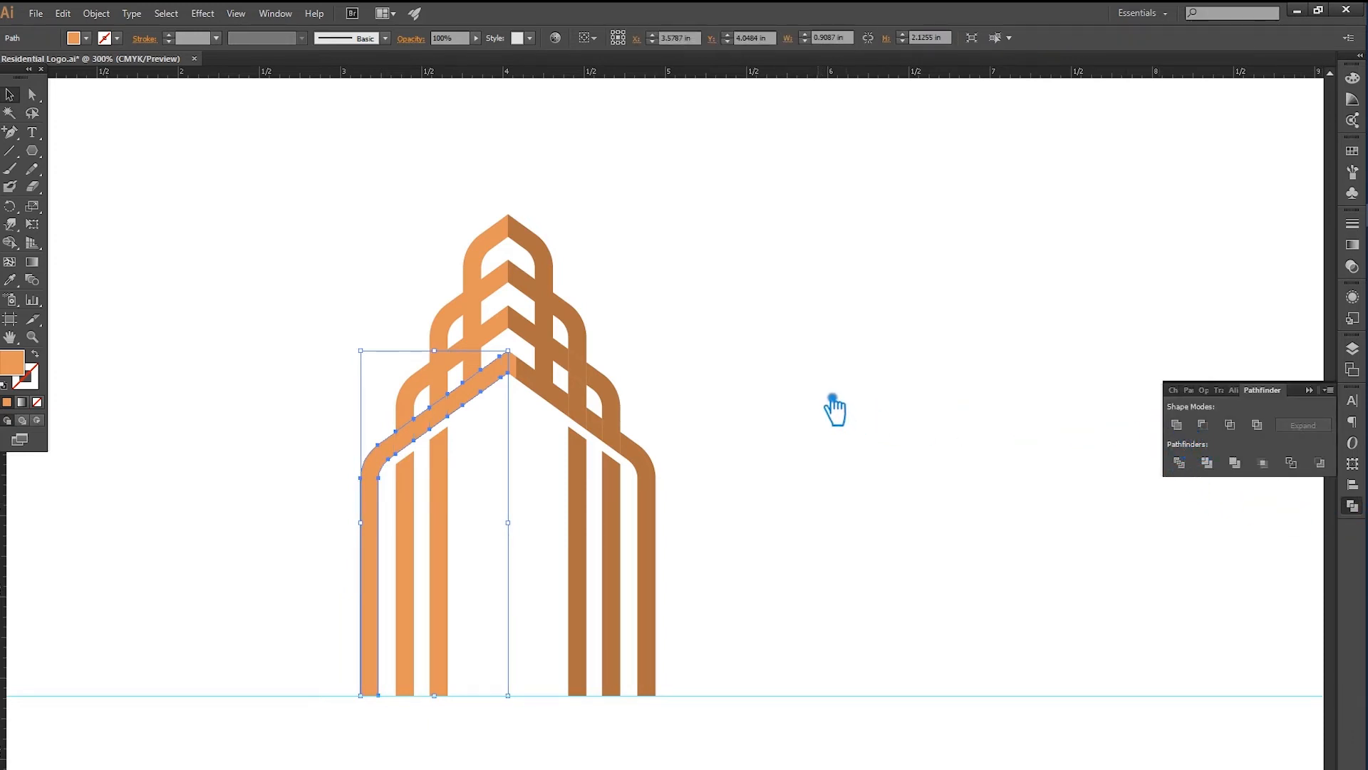
Remove the redundant anchor points along the roof slope of the outermost outline's left half
{"action": "key", "text": "a"}
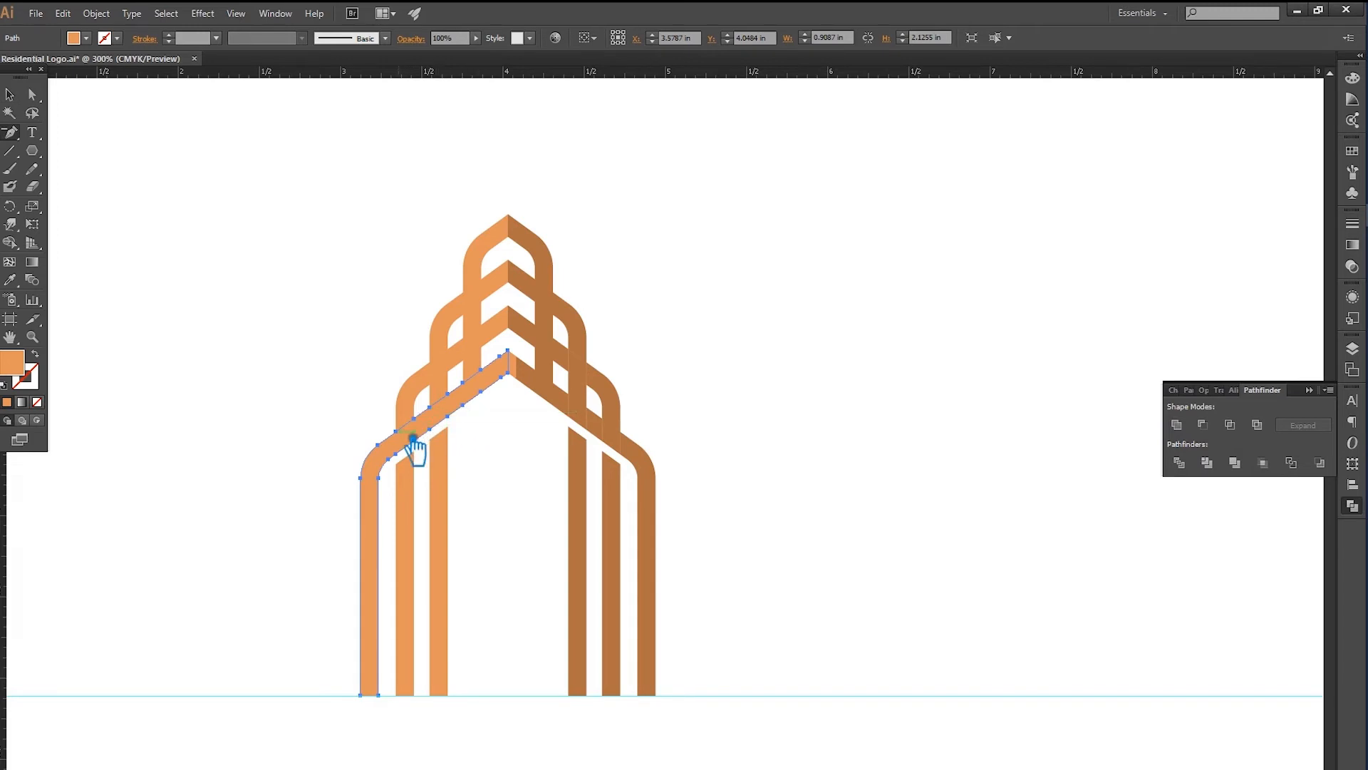
{"action": "left_click_drag", "start_coordinate": [412, 442], "coordinate": [463, 422]}
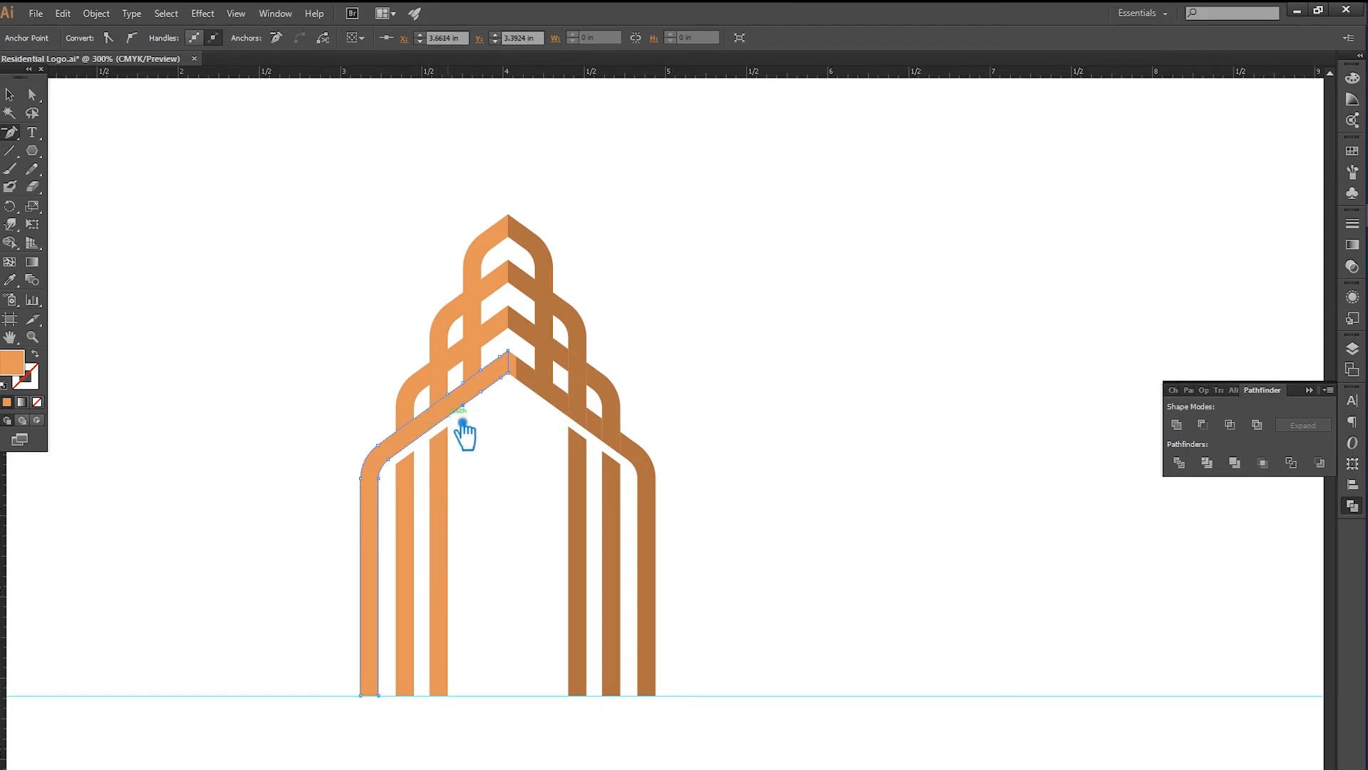
{"action": "left_click", "coordinate": [449, 394]}
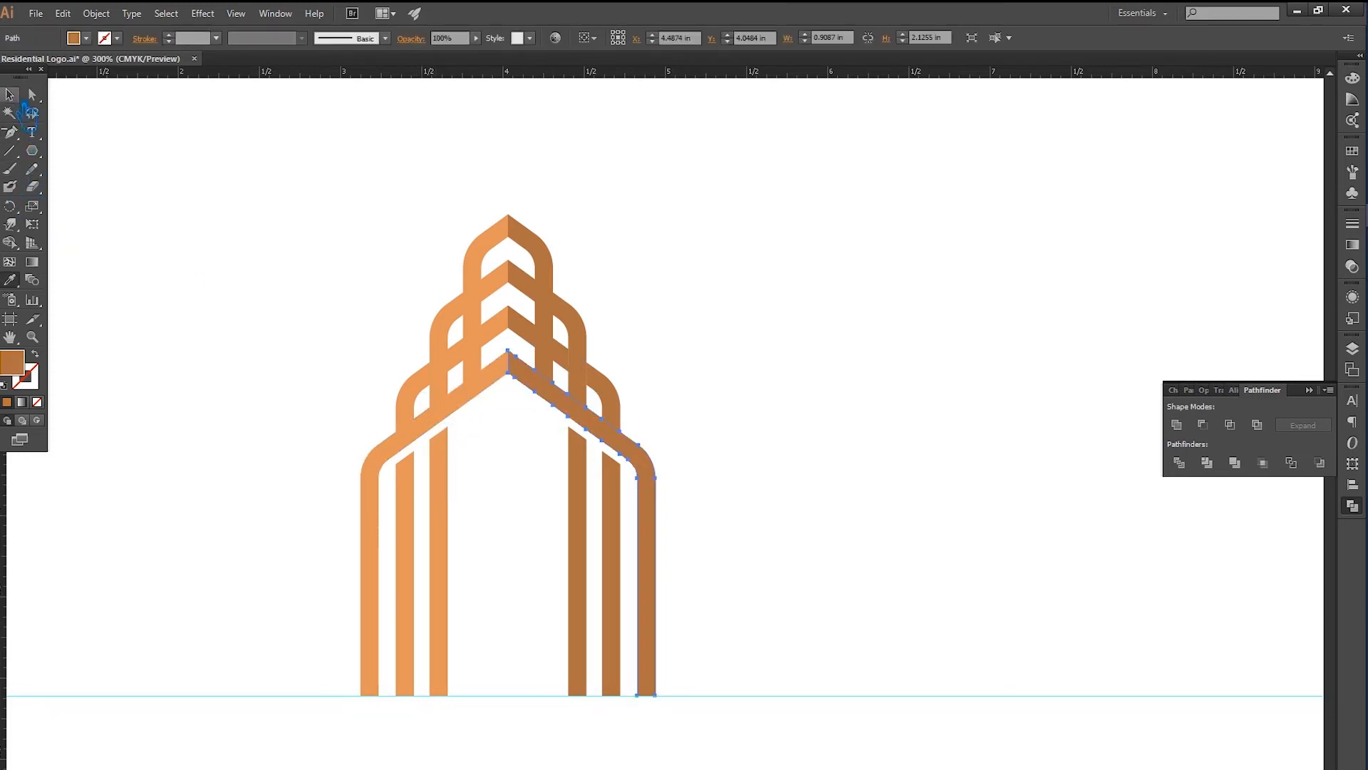
Remove the redundant anchor points along the lower edge of the second outline's left roof slope
{"action": "left_click", "coordinate": [10, 95]}
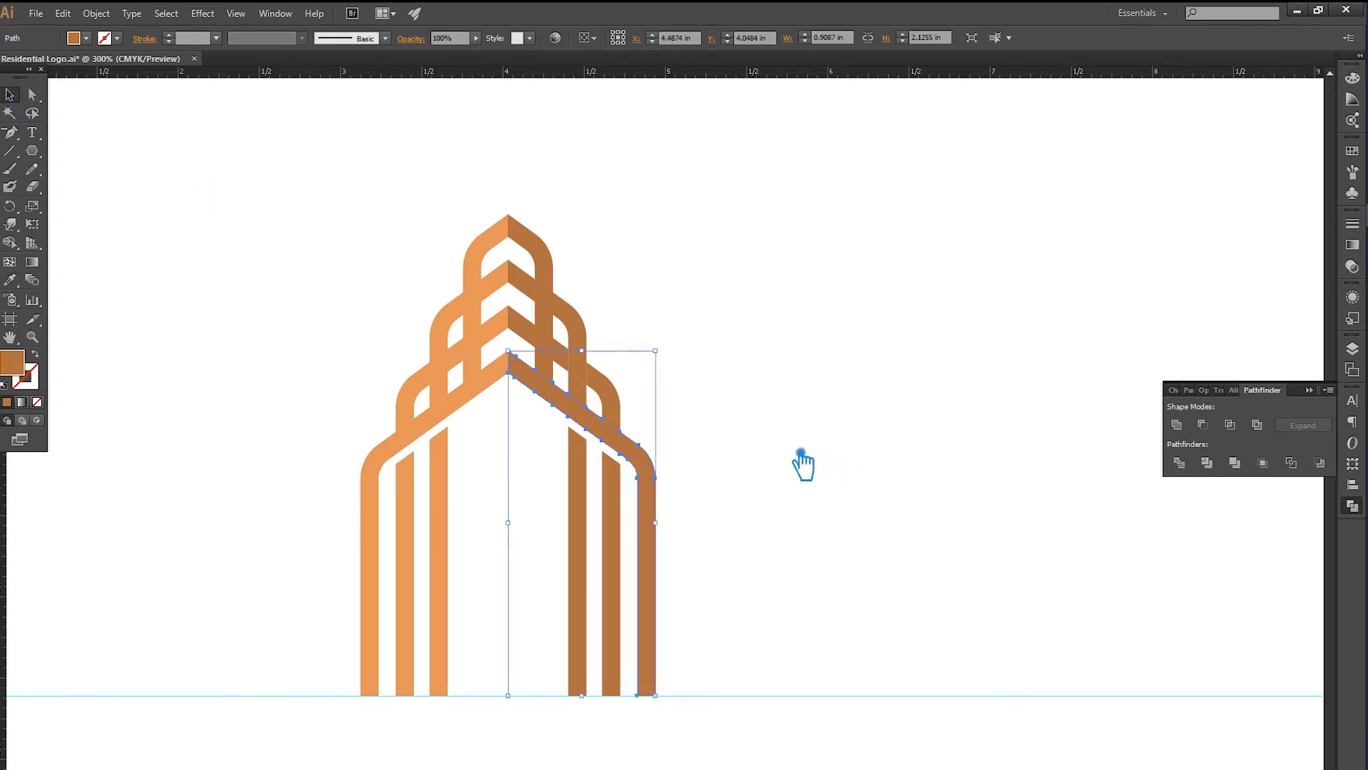
{"action": "left_click", "coordinate": [801, 452]}
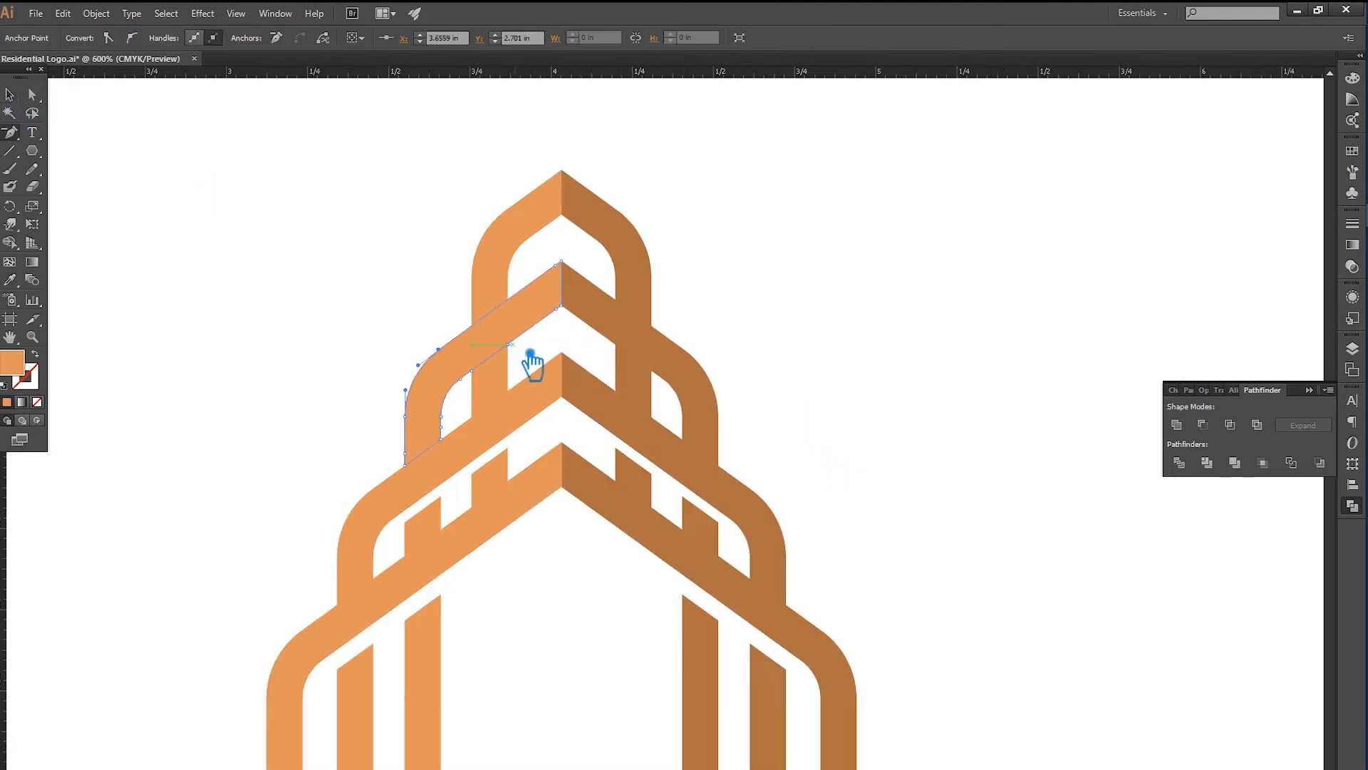
{"action": "left_click", "coordinate": [512, 347]}
{"action": "left_click", "coordinate": [556, 312]}
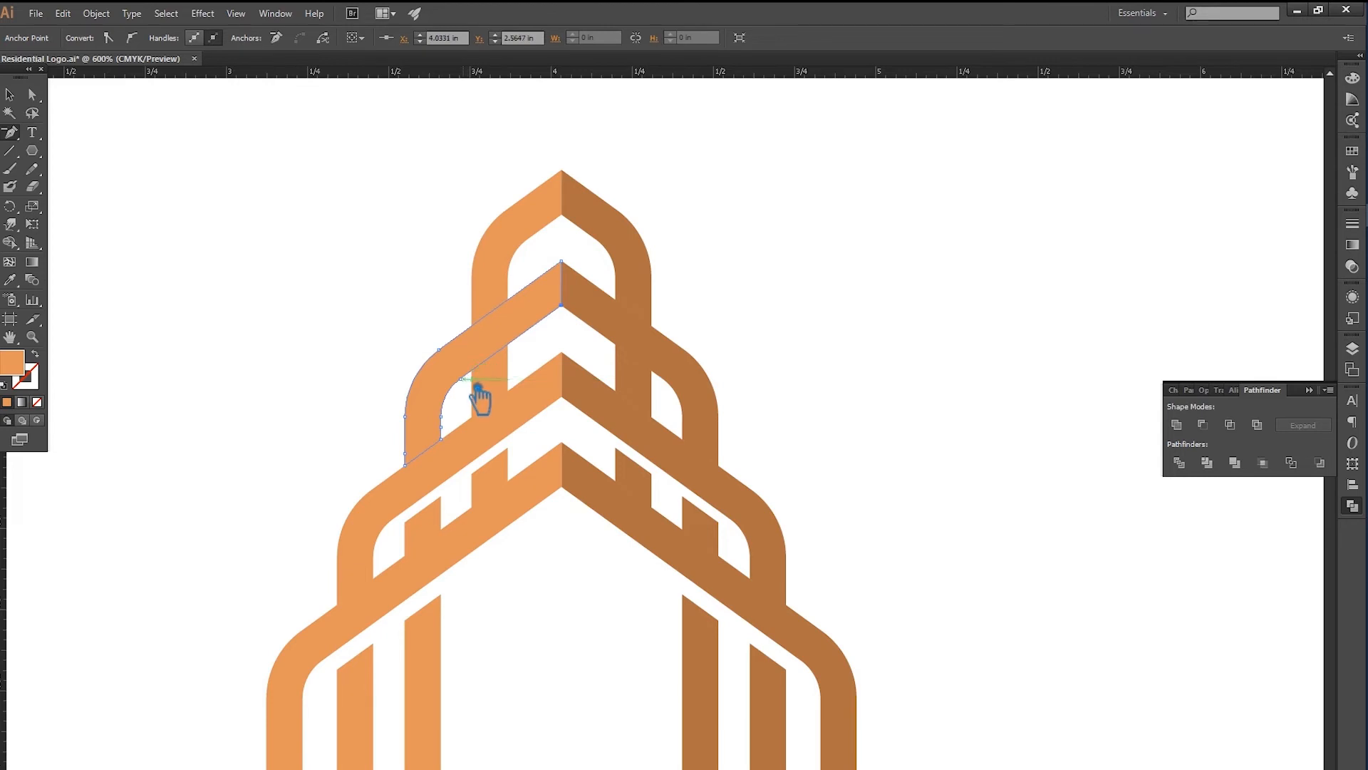
{"action": "left_click", "coordinate": [253, 203]}
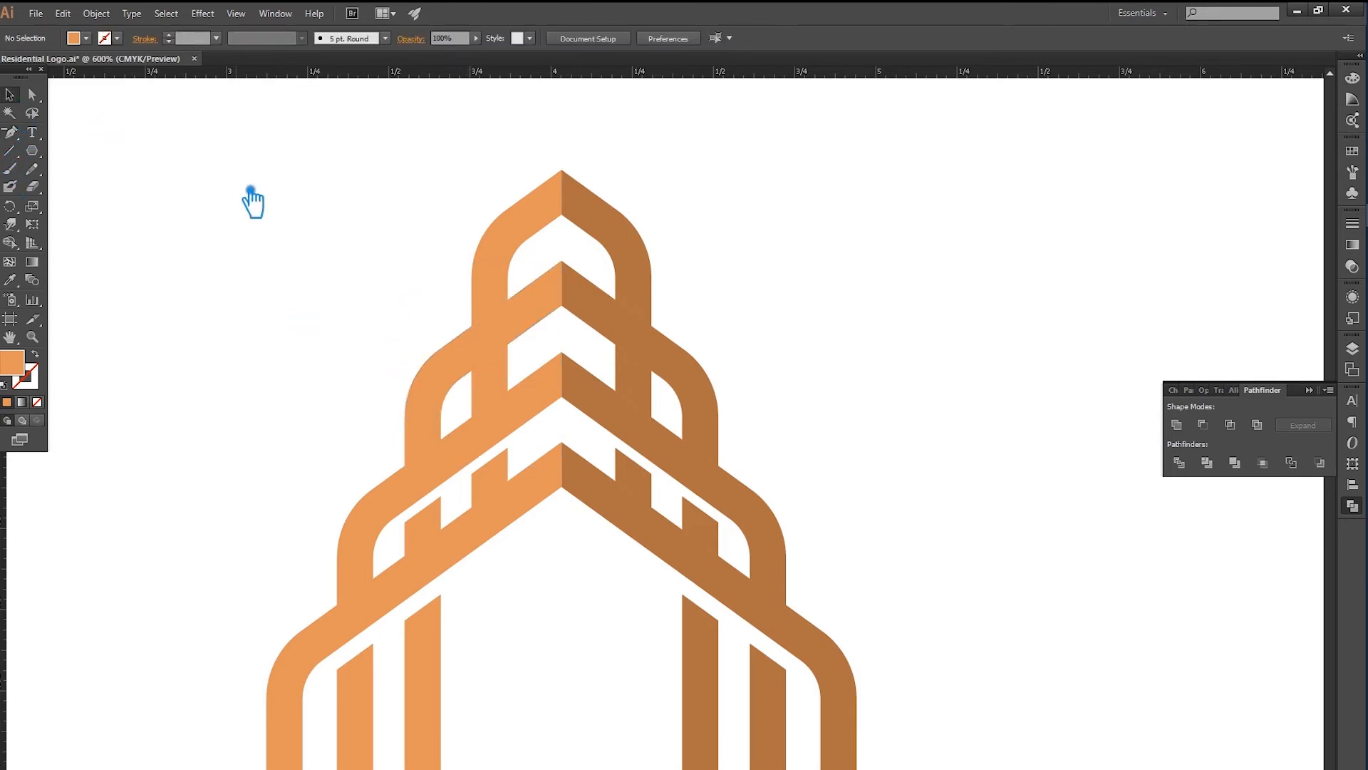
Delete the offset pieces beneath both roof slopes of the second outline, opening gaps above the innermost outline's legs
{"action": "left_click", "coordinate": [504, 371]}
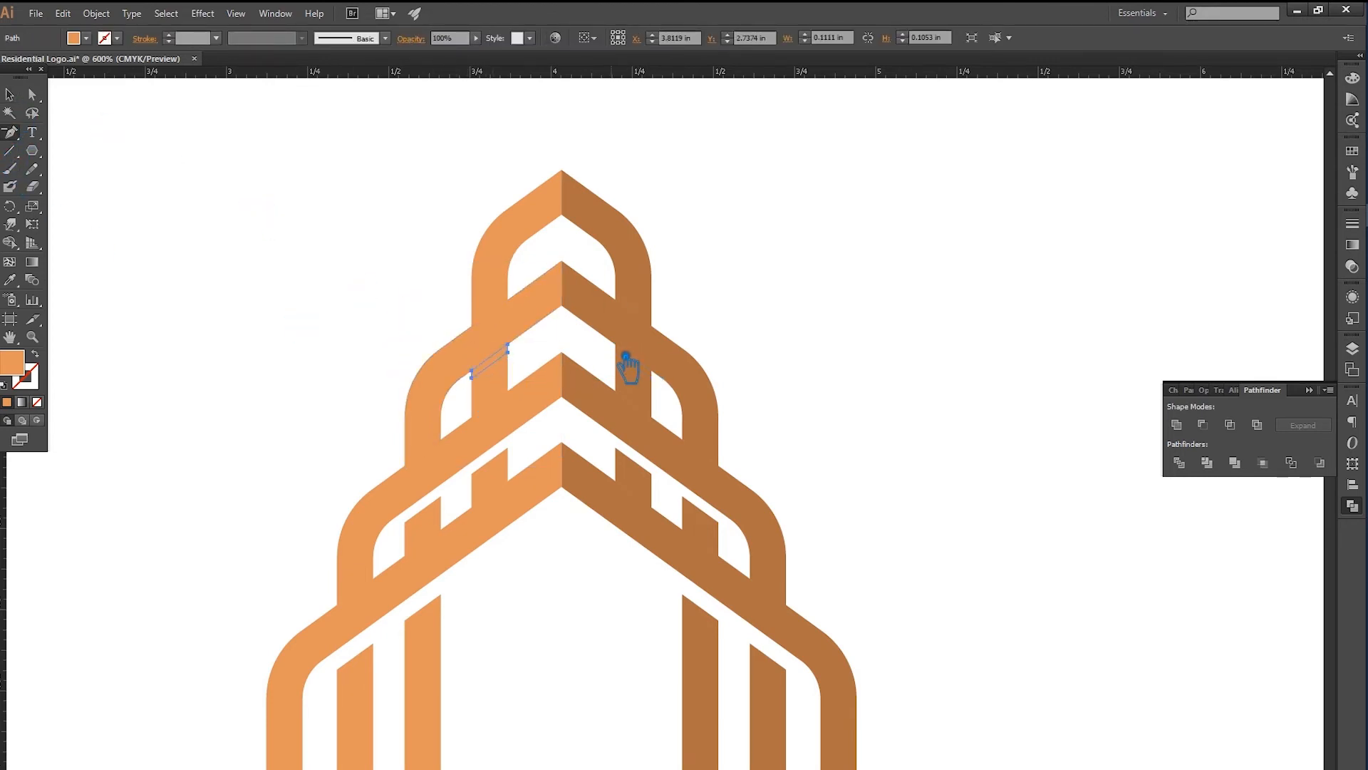
{"action": "left_click", "coordinate": [628, 355]}
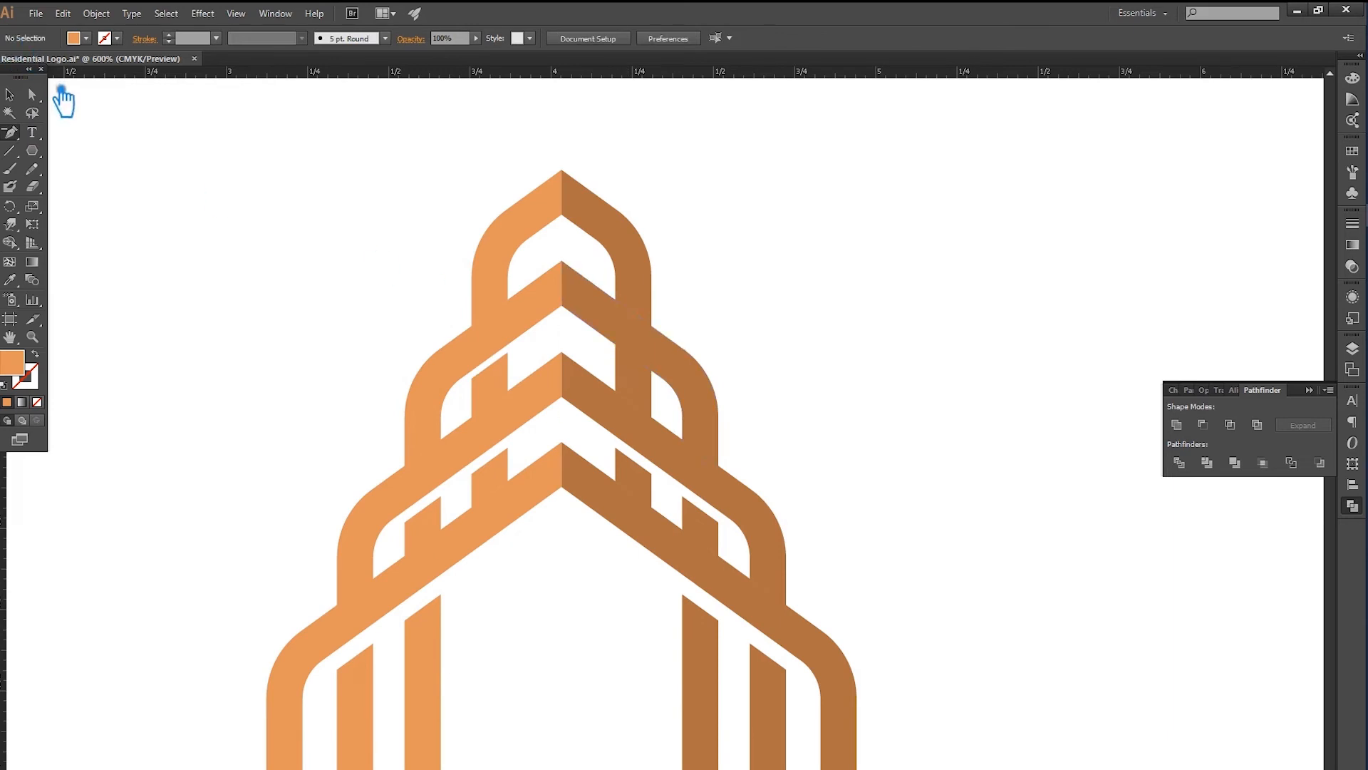
{"action": "left_click", "coordinate": [650, 370]}
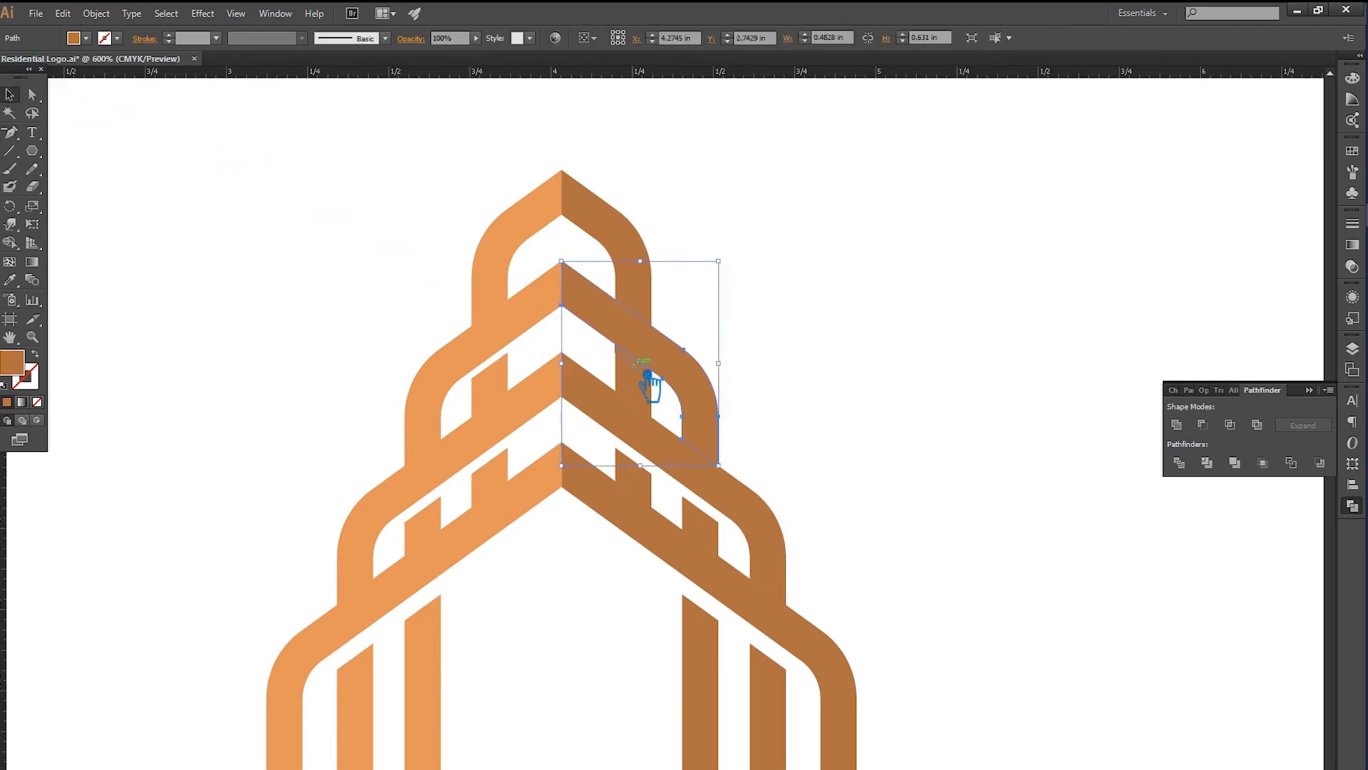
{"action": "left_click", "coordinate": [700, 361]}
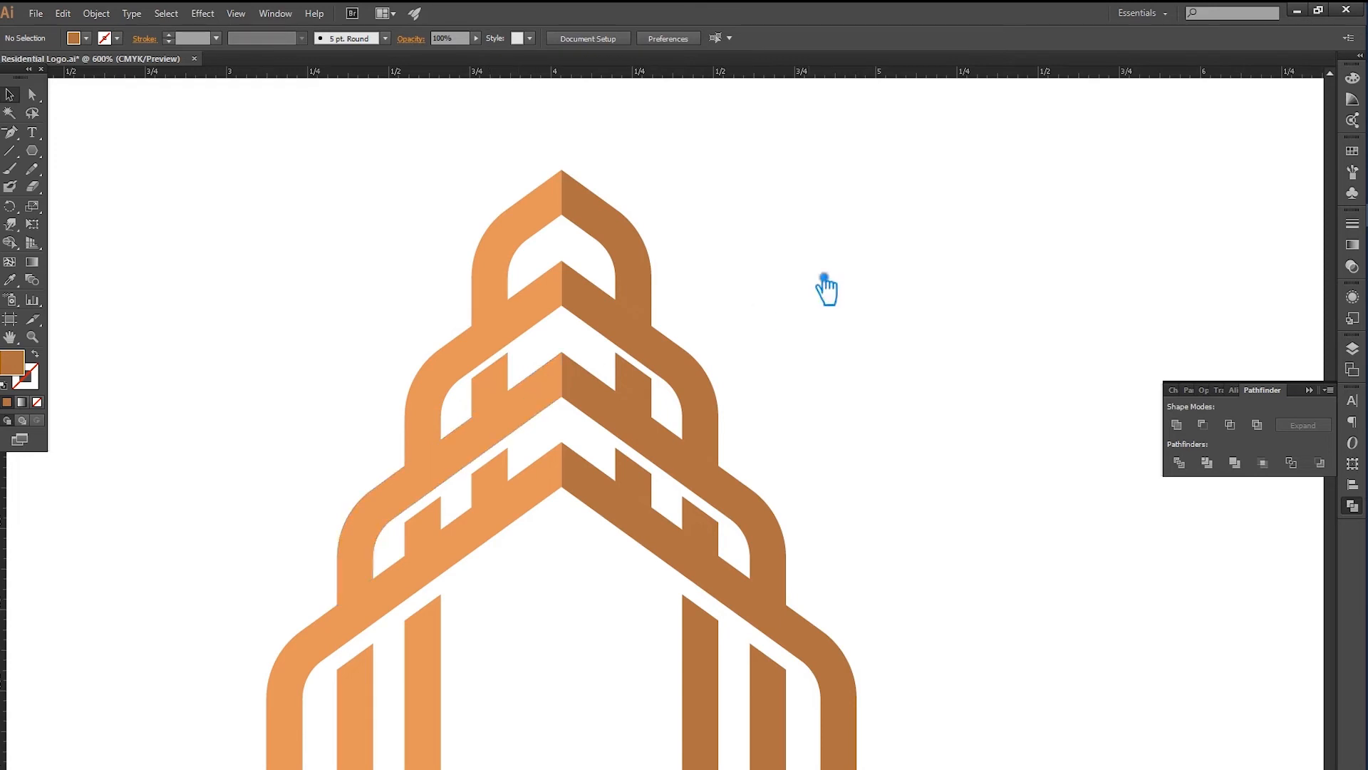
{"action": "left_click", "coordinate": [623, 226]}
{"action": "key", "text": "Delete"}
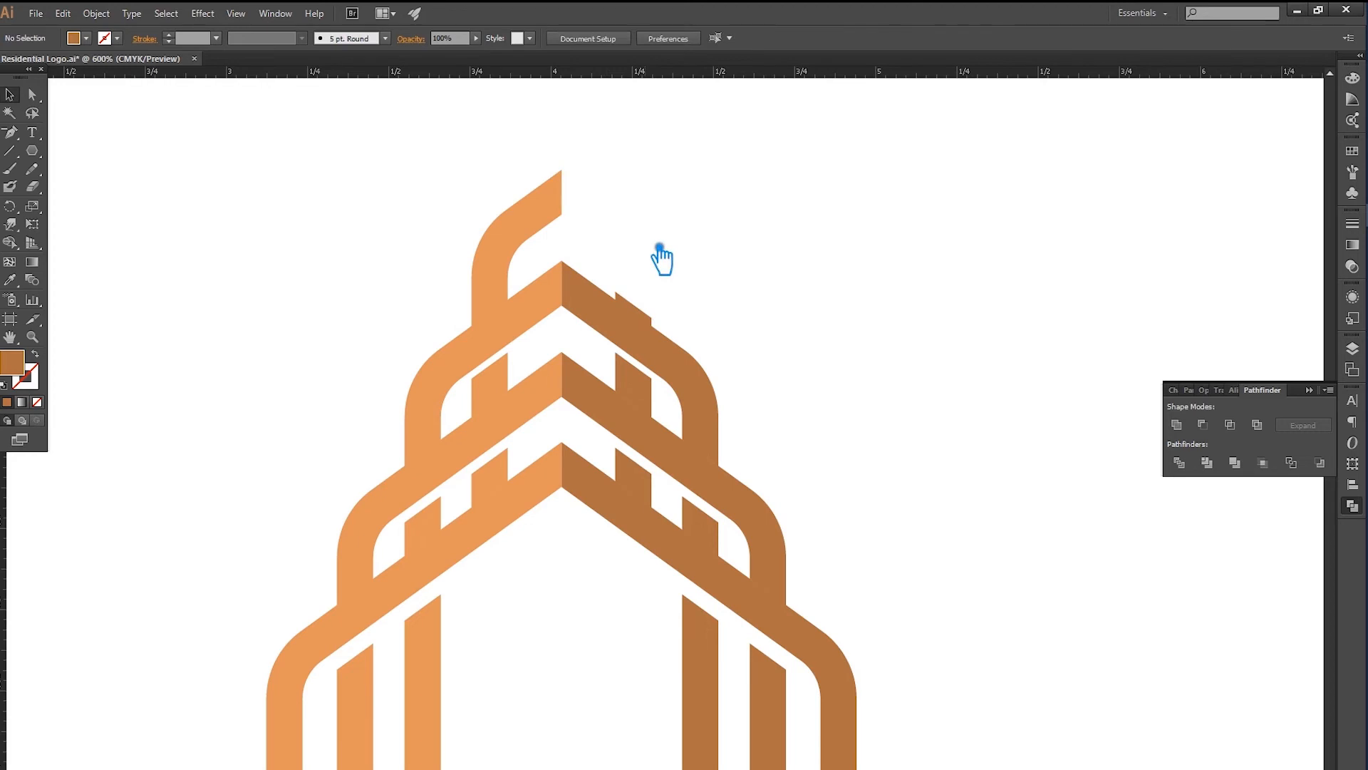
{"action": "key", "text": "ctrl+z"}
{"action": "left_click", "coordinate": [734, 241]}
Try to unite all pieces of the logo's left half with Pathfinder
{"action": "scroll", "coordinate": [775, 302], "scroll_direction": "down", "scroll_amount": 3}
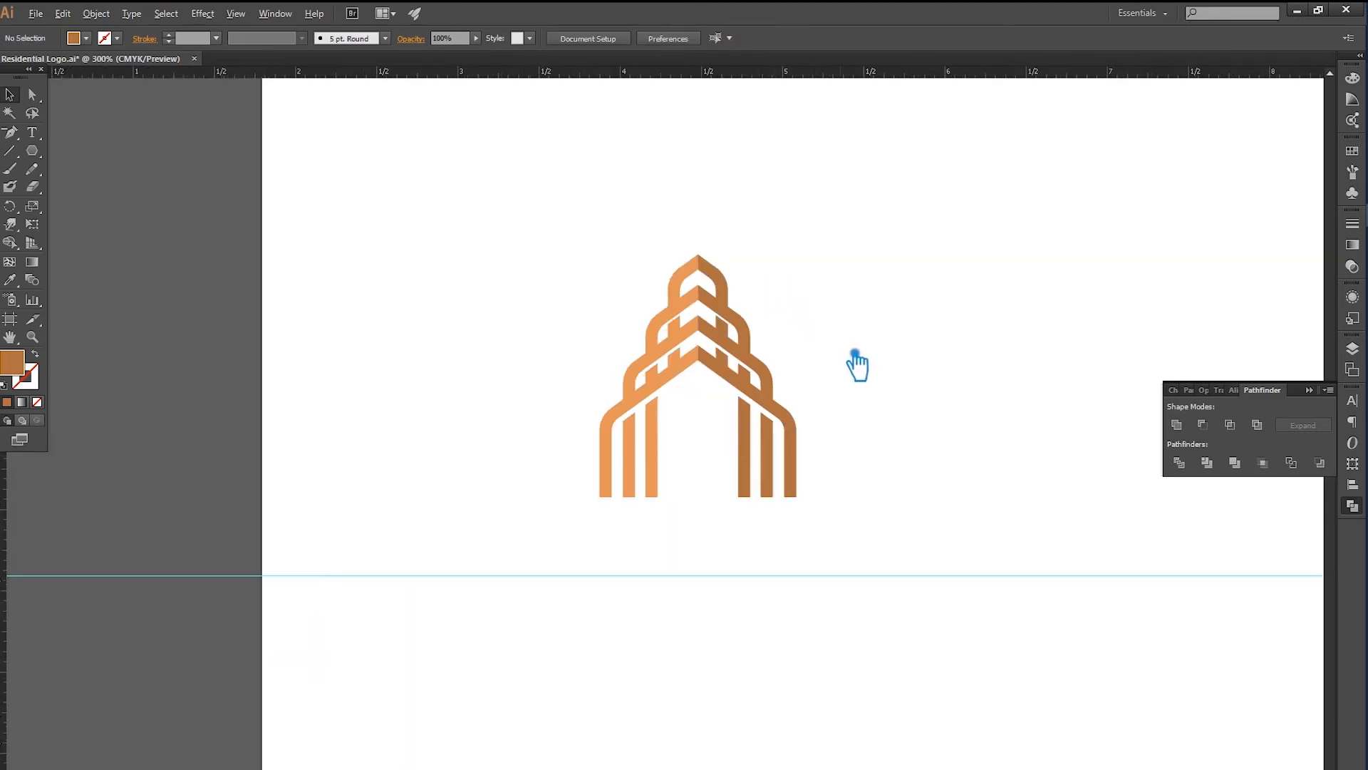
{"action": "scroll", "coordinate": [854, 351], "scroll_direction": "up", "scroll_amount": 1}
{"action": "left_click_drag", "start_coordinate": [937, 514], "coordinate": [808, 533]}
{"action": "left_click_drag", "start_coordinate": [748, 632], "coordinate": [245, 216]}
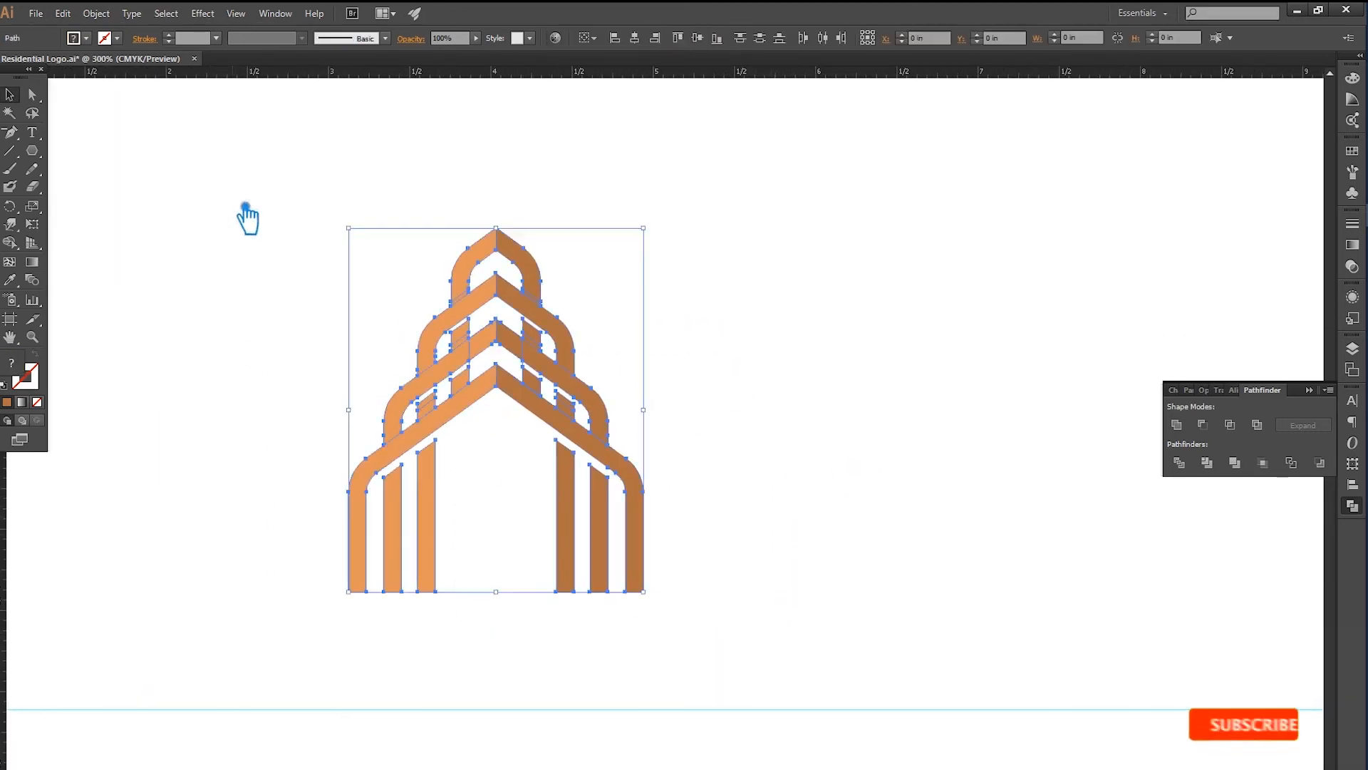
{"action": "left_click_drag", "start_coordinate": [321, 195], "coordinate": [497, 614]}
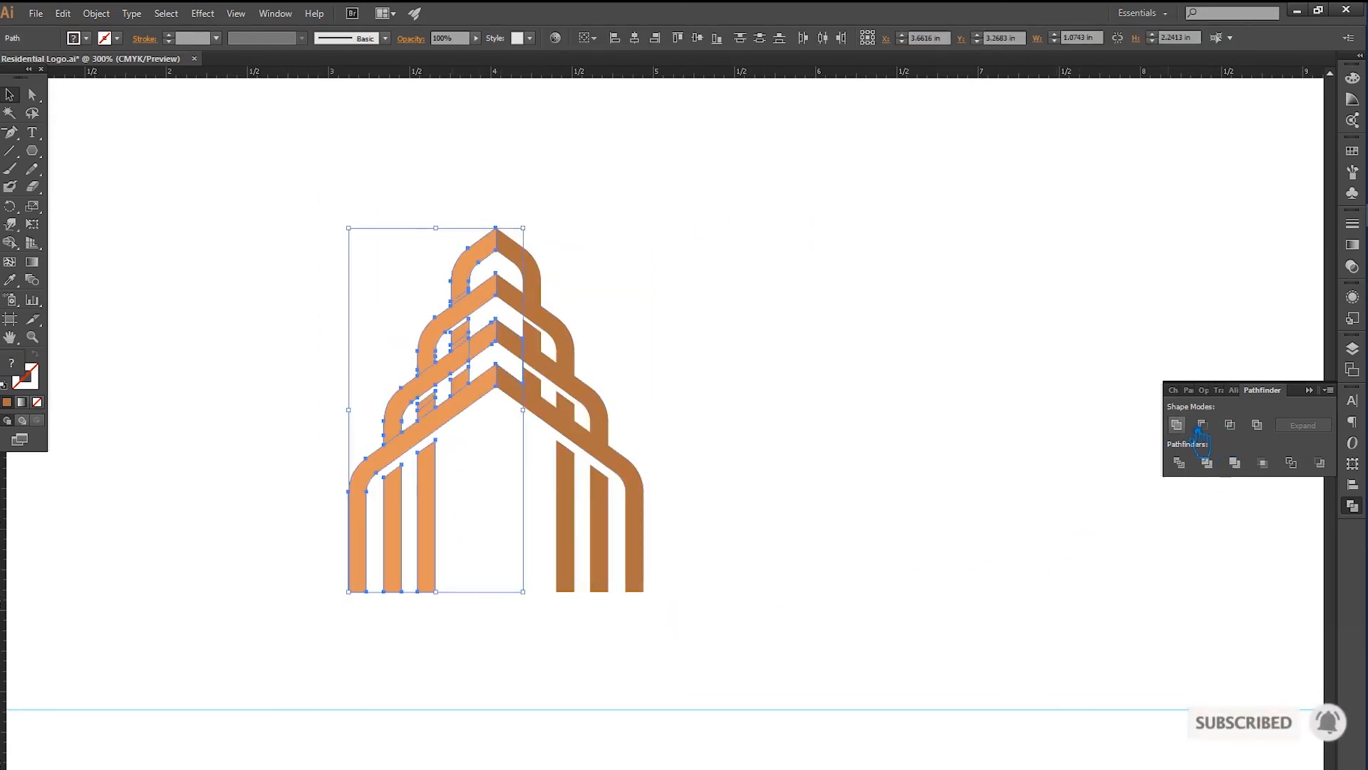
{"action": "left_click", "coordinate": [1176, 425]}
{"action": "left_click", "coordinate": [871, 404]}
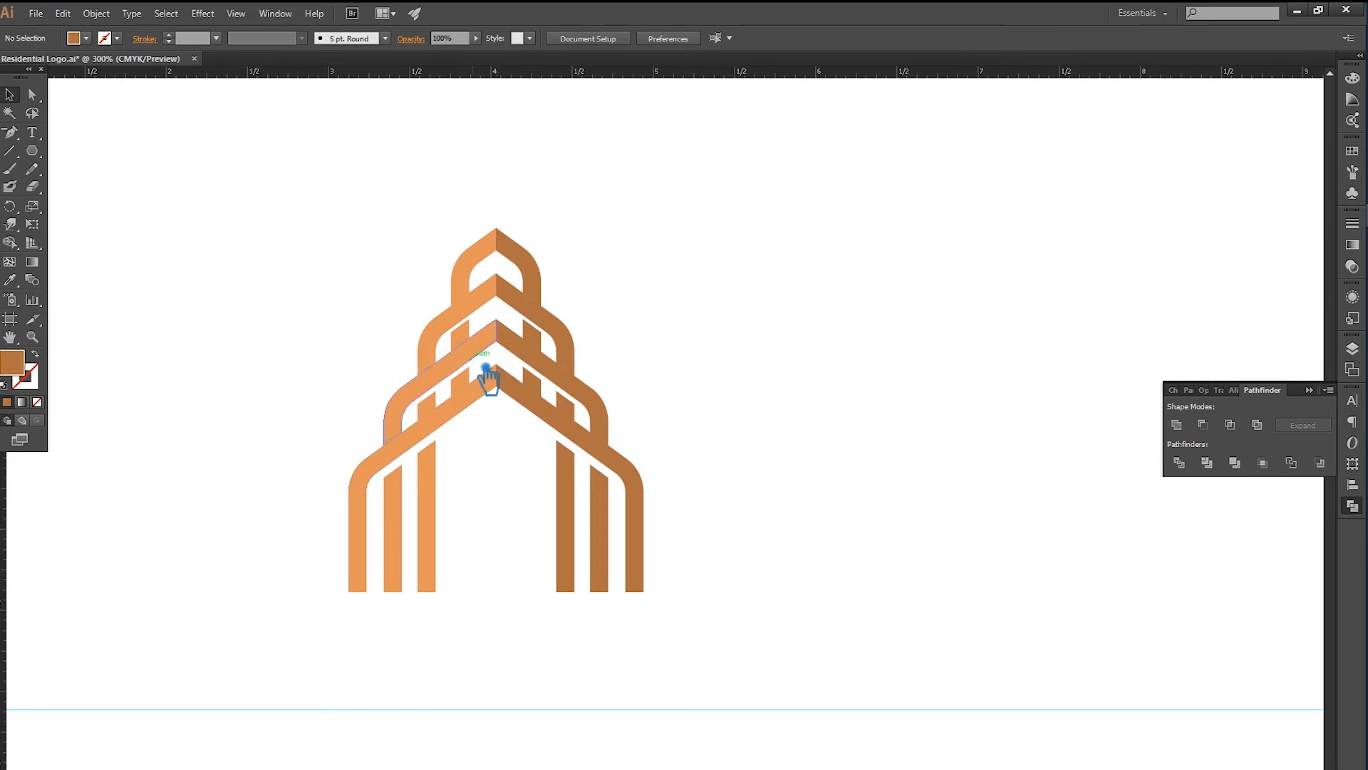
Delete the stray unfilled path at the logo's centre and unite all light-orange pieces of the left half with Pathfinder
{"action": "left_click", "coordinate": [482, 383]}
{"action": "left_click", "coordinate": [727, 379]}
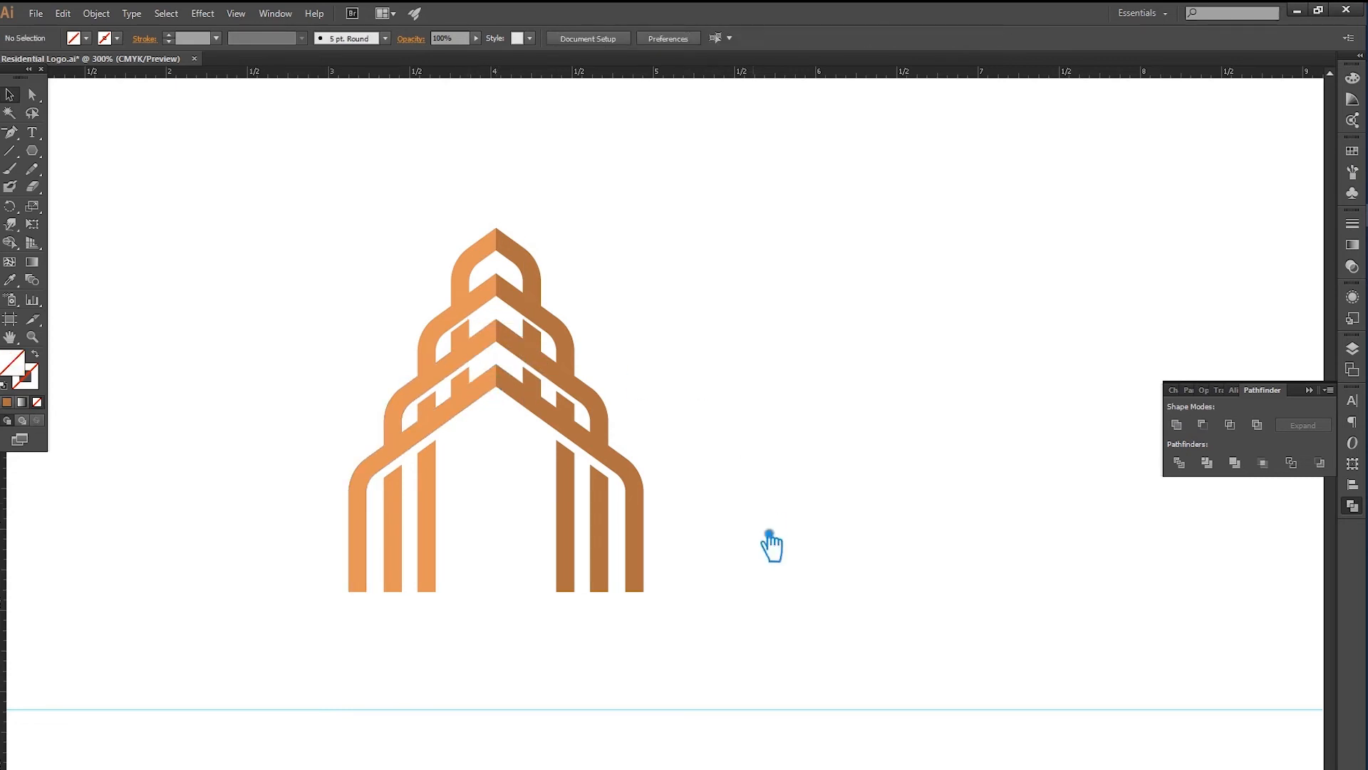
{"action": "left_click_drag", "start_coordinate": [476, 627], "coordinate": [340, 216]}
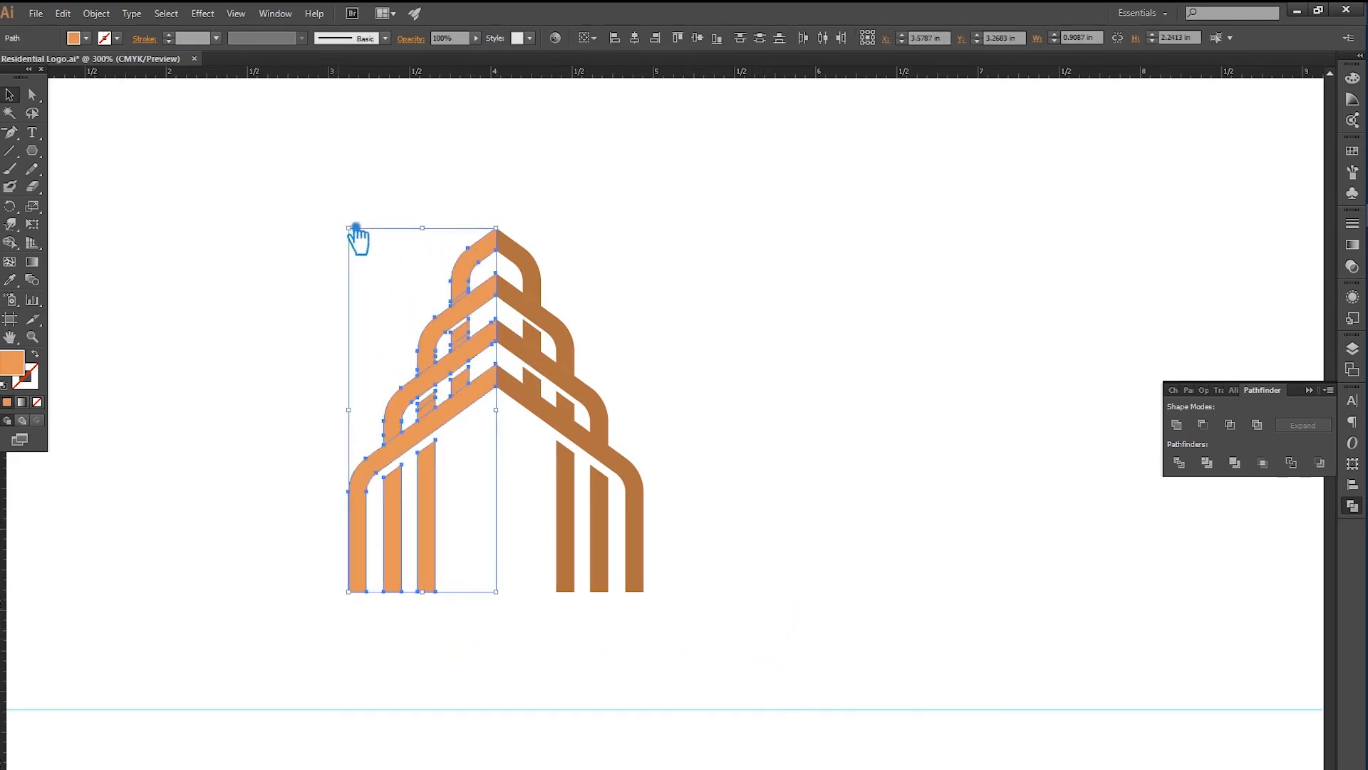
{"action": "left_click", "coordinate": [1209, 462]}
{"action": "left_click", "coordinate": [711, 382]}
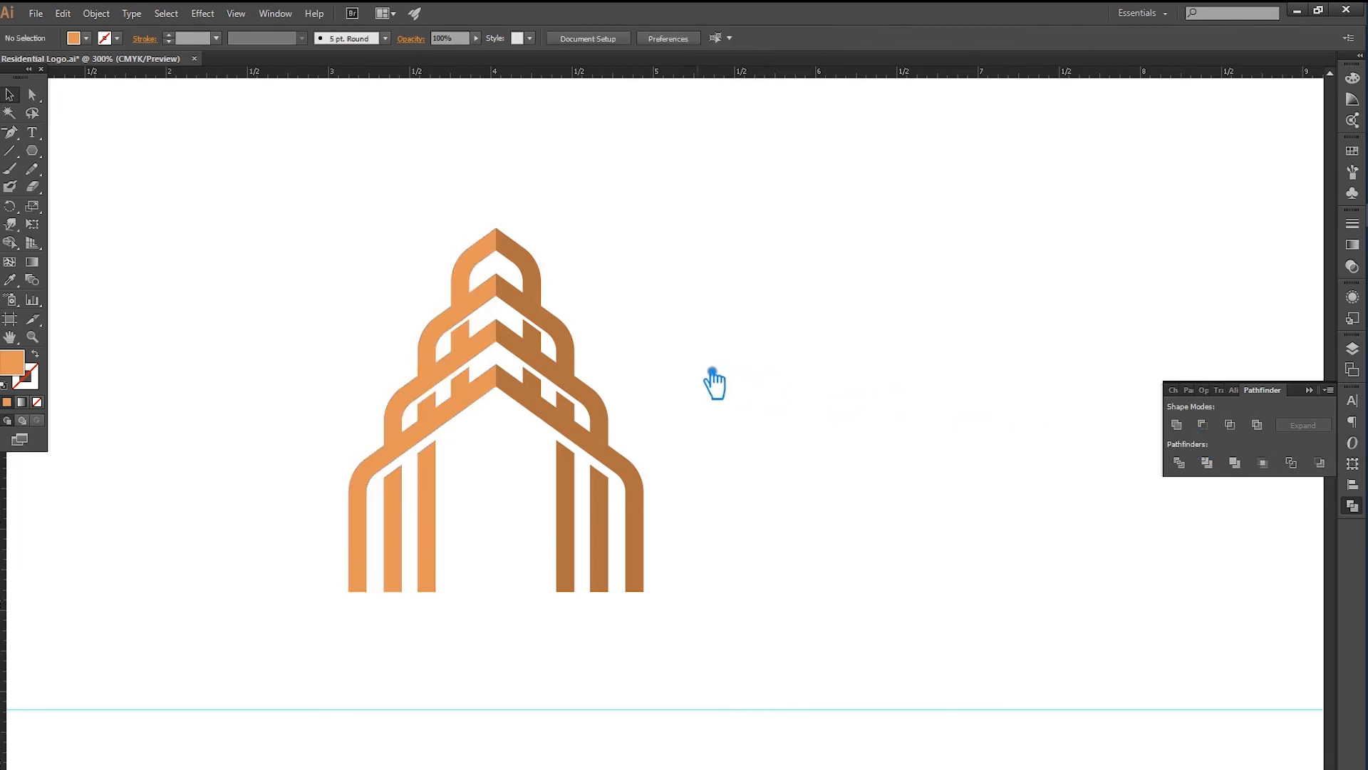
Unite all dark-orange pieces of the logo's right half with Pathfinder
{"action": "left_click_drag", "start_coordinate": [750, 645], "coordinate": [512, 211]}
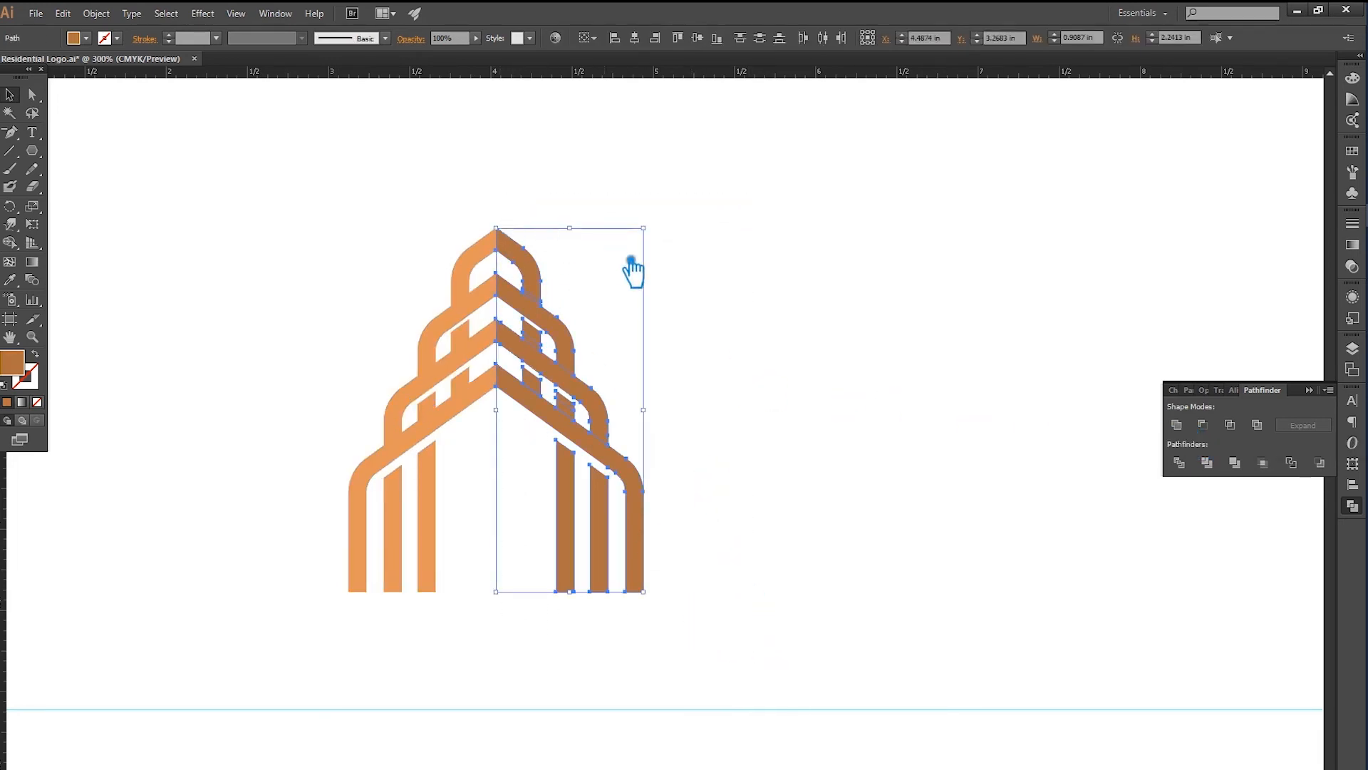
{"action": "left_click", "coordinate": [1182, 463]}
{"action": "left_click", "coordinate": [987, 425]}
Remove the redundant anchor points along the lowest roof slope and leg stubs of the united right half
{"action": "left_click", "coordinate": [559, 427]}
{"action": "scroll", "coordinate": [609, 434], "scroll_direction": "up", "scroll_amount": 2}
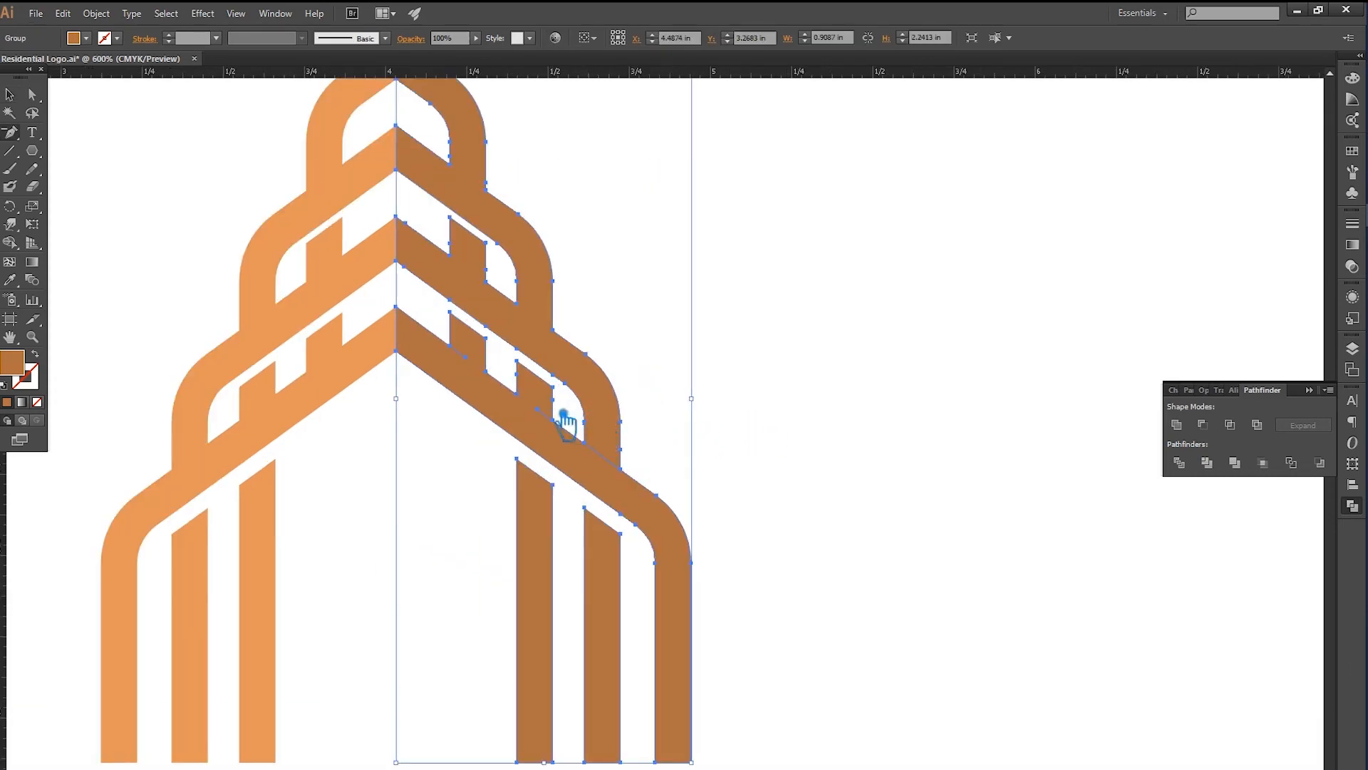
{"action": "left_click", "coordinate": [484, 368]}
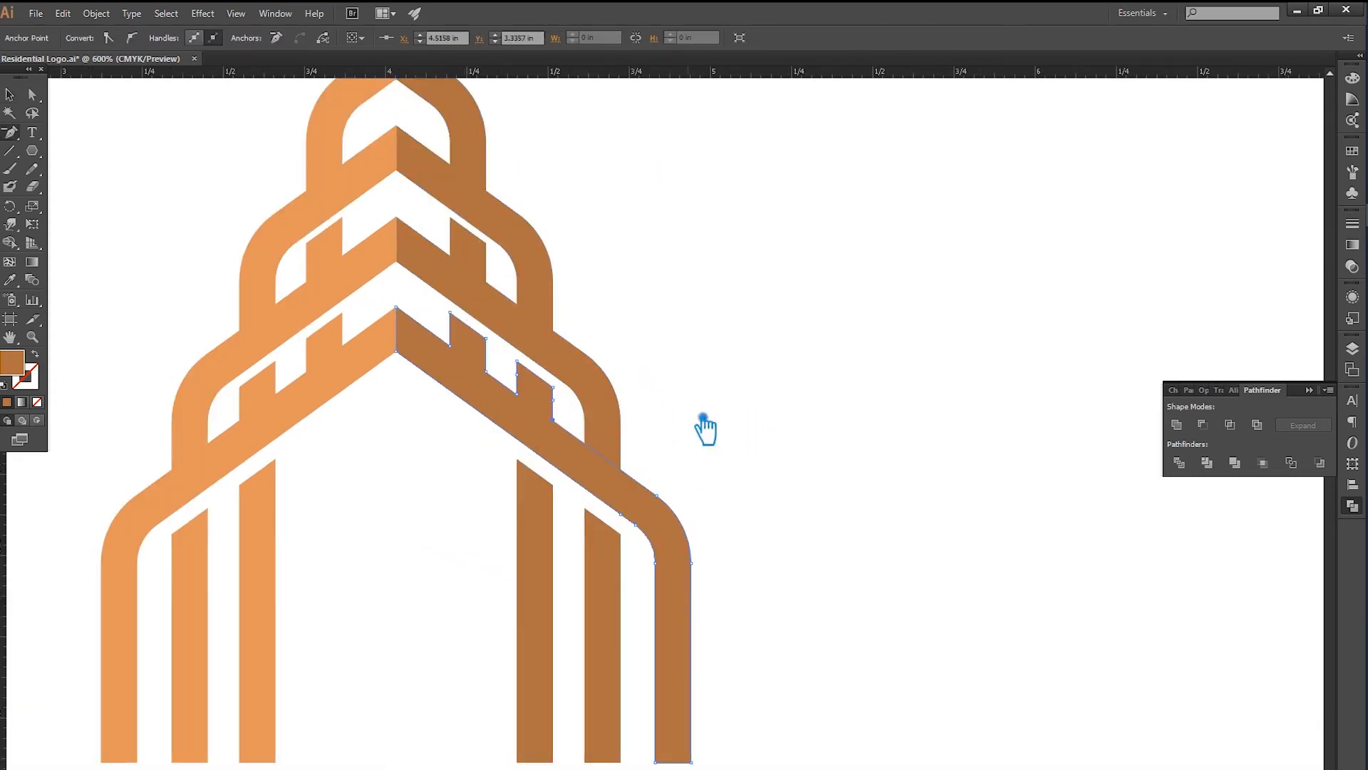
{"action": "left_click", "coordinate": [9, 136]}
{"action": "left_click", "coordinate": [518, 375]}
{"action": "left_click", "coordinate": [554, 401]}
{"action": "scroll", "coordinate": [512, 341], "scroll_direction": "down", "scroll_amount": 2}
Add the text "Residential Area" in Inter Bold below the logo mark
{"action": "left_click", "coordinate": [33, 133]}
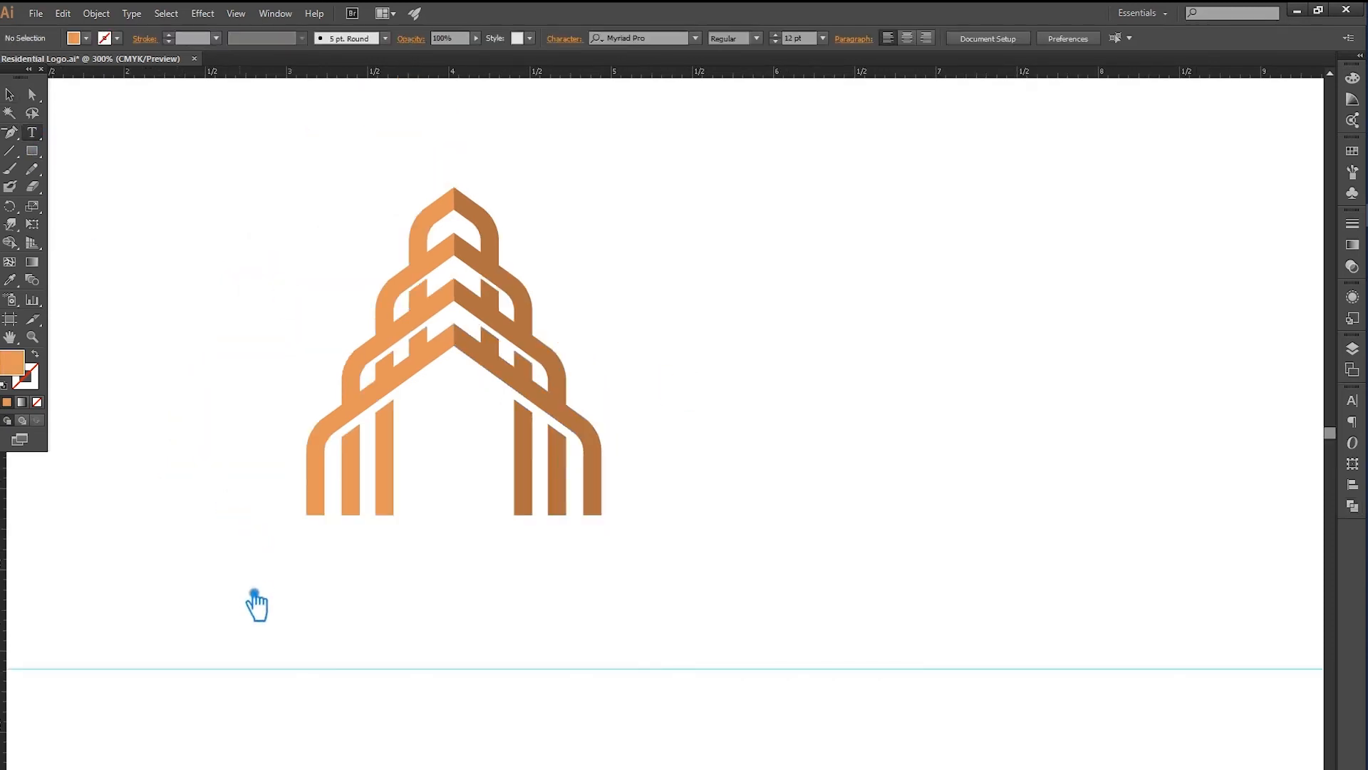
{"action": "left_click", "coordinate": [242, 620]}
{"action": "left_click", "coordinate": [552, 39]}
{"action": "type", "text": "Inter"}
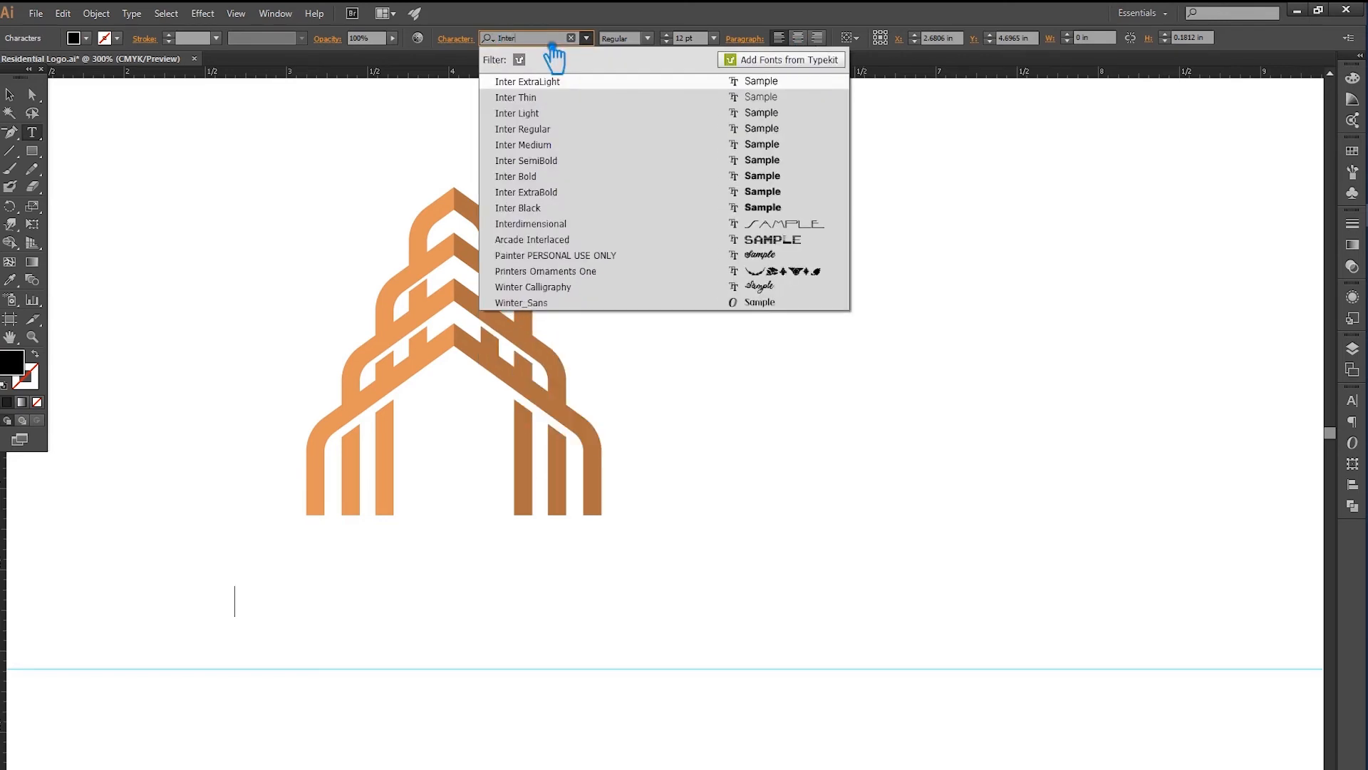
{"action": "key", "text": "Return"}
{"action": "left_click", "coordinate": [647, 37]}
{"action": "left_click", "coordinate": [640, 158]}
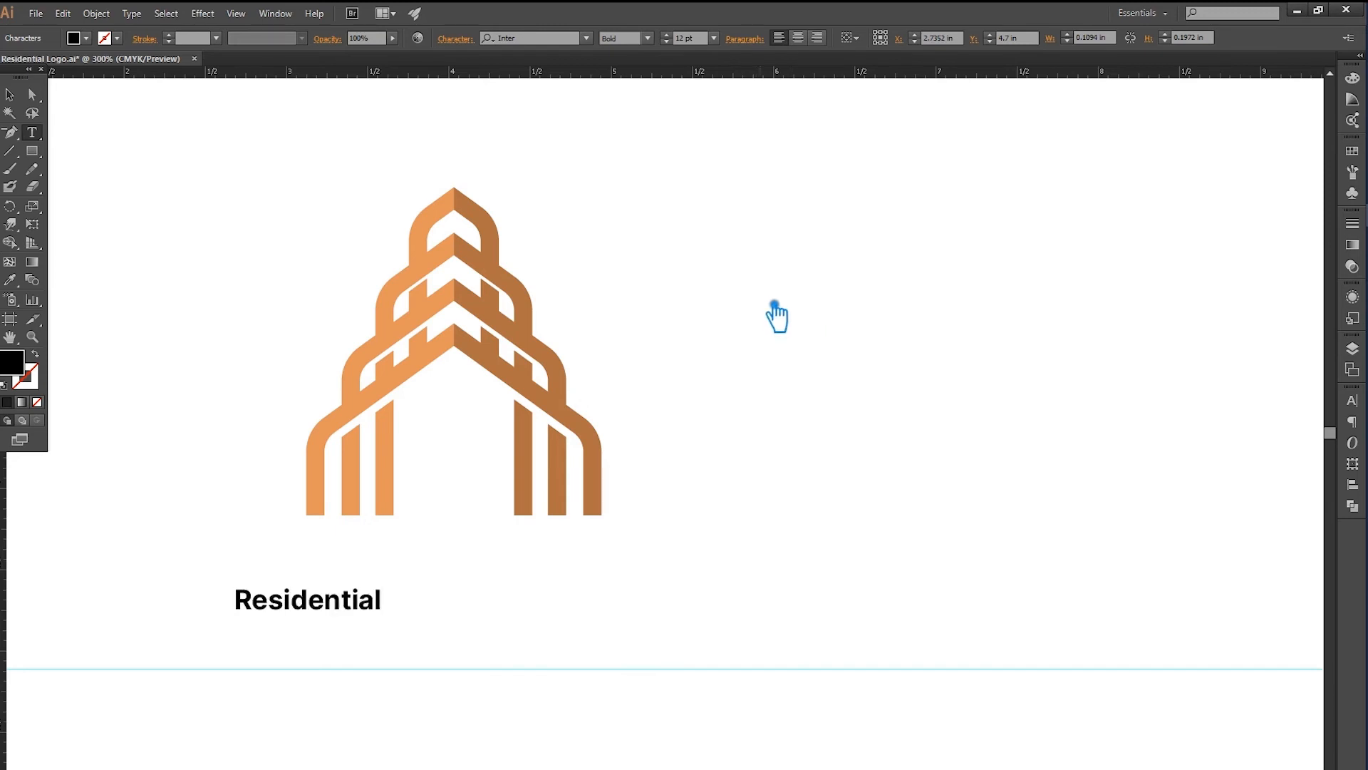
{"action": "type", "text": "a"}
Duplicate the text, enlarge one copy to 33.7 pt and place the small copy centred beneath it
{"action": "left_click", "coordinate": [9, 94]}
{"action": "left_click_drag", "start_coordinate": [537, 579], "coordinate": [671, 656]}
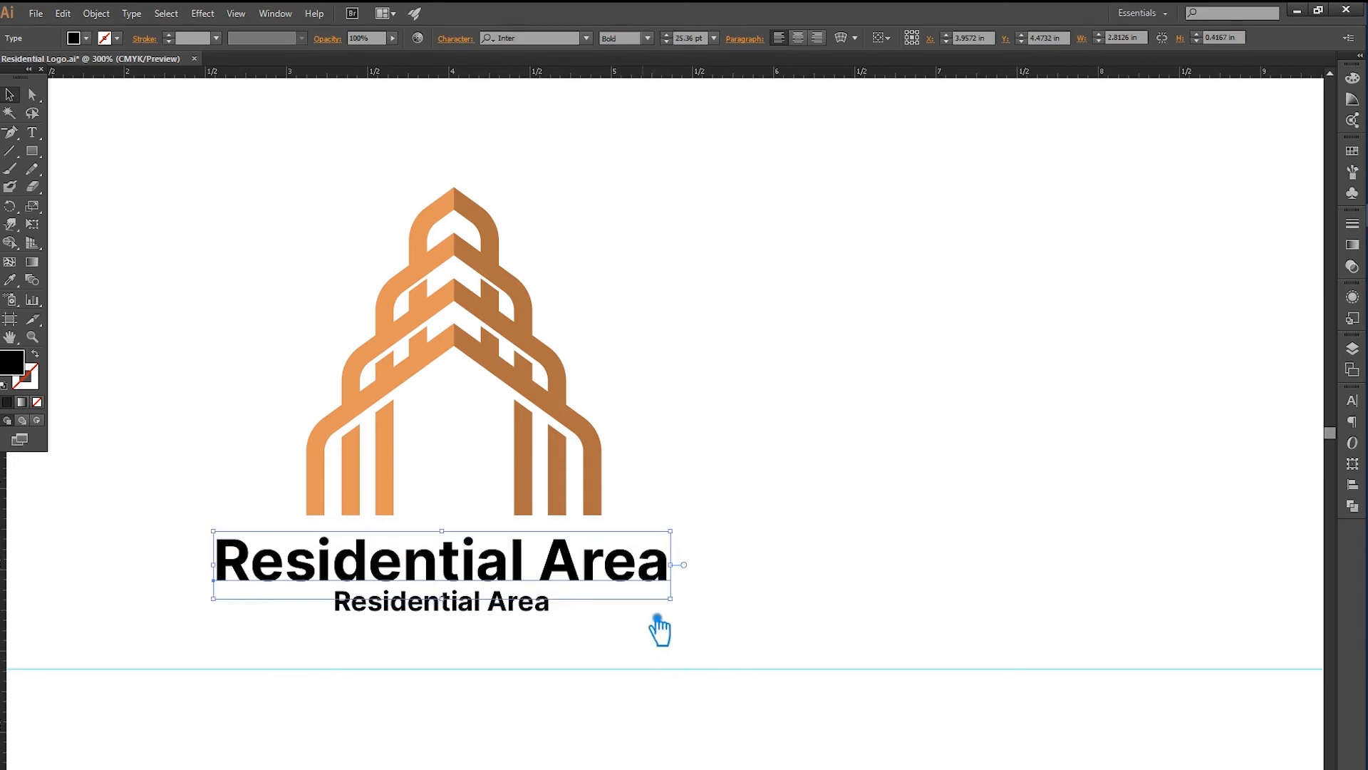
{"action": "left_click_drag", "start_coordinate": [683, 609], "coordinate": [745, 645]}
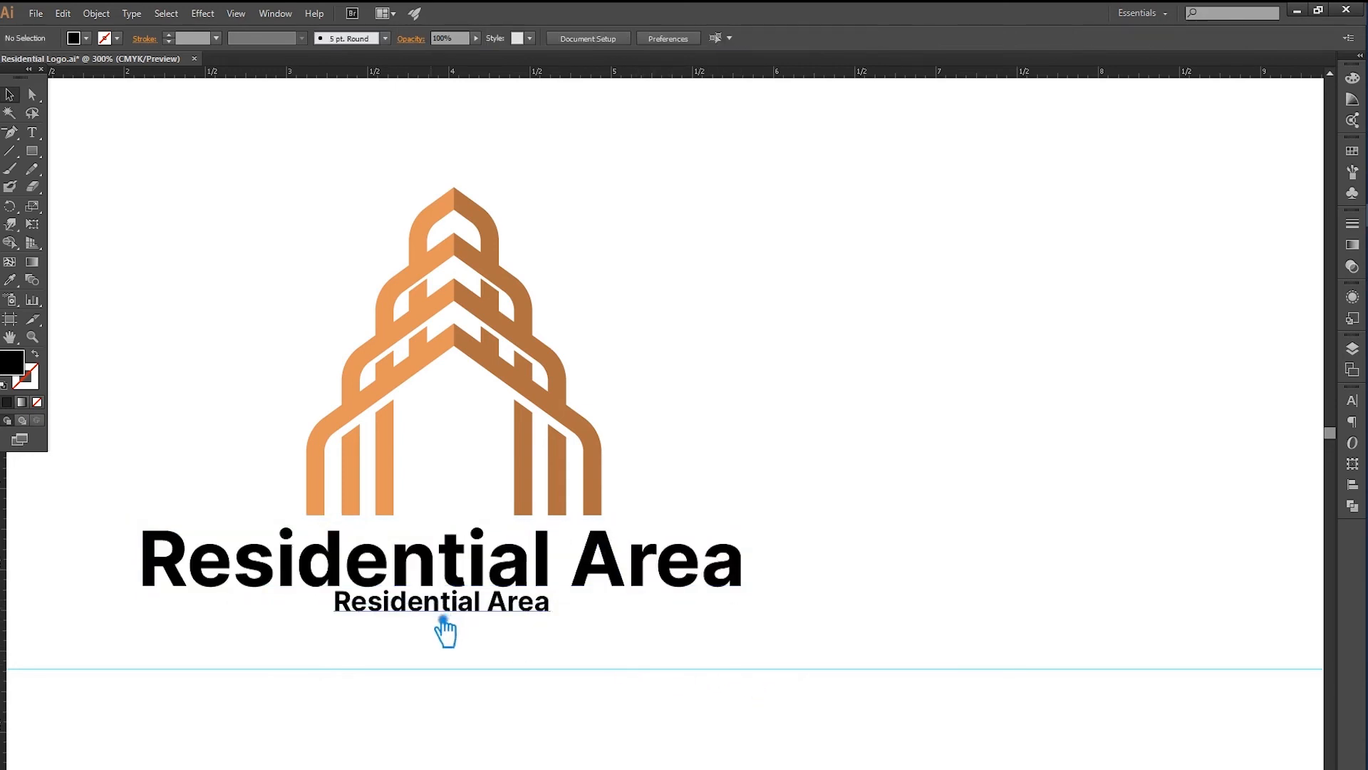
{"action": "left_click_drag", "start_coordinate": [443, 611], "coordinate": [471, 622]}
Set the large "Residential Area" text to all caps
{"action": "left_click", "coordinate": [550, 579]}
{"action": "left_click", "coordinate": [471, 43]}
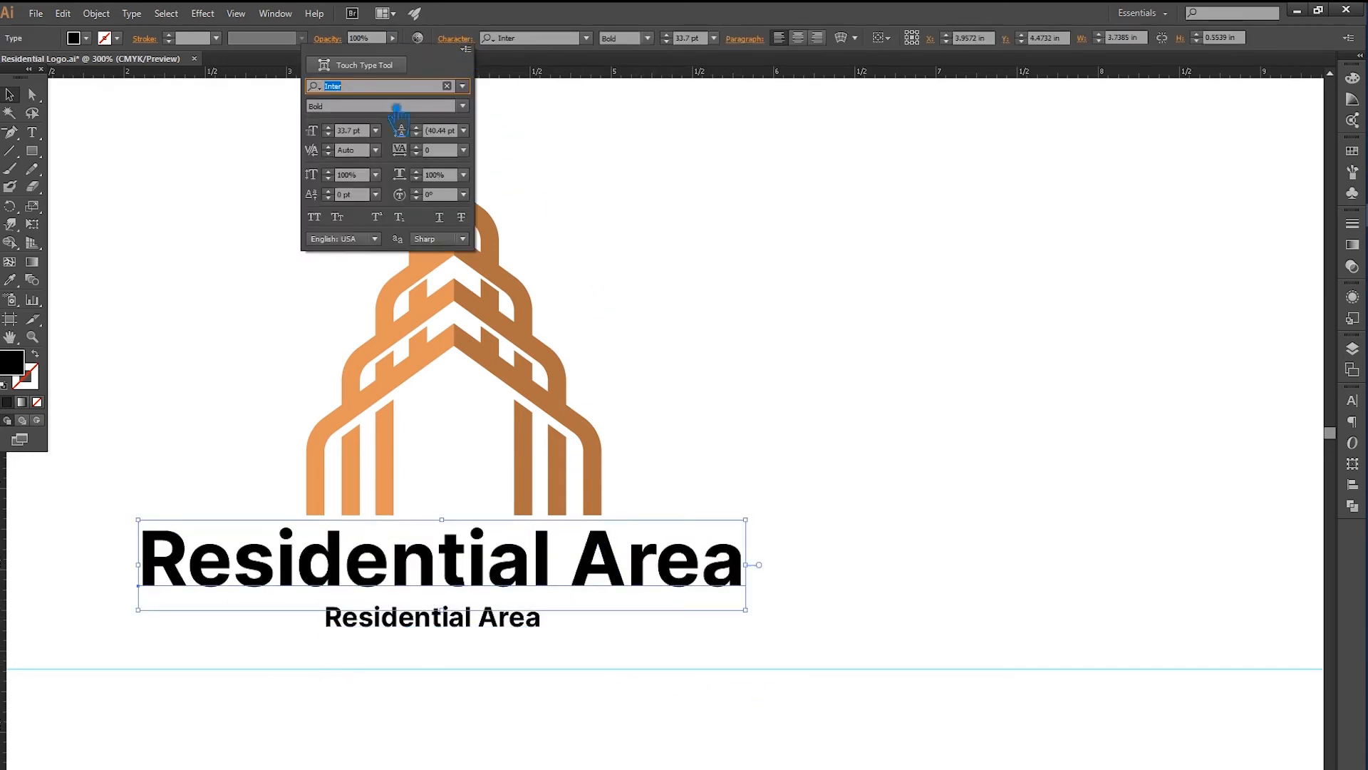
{"action": "left_click", "coordinate": [318, 234]}
{"action": "left_click", "coordinate": [855, 410]}
{"action": "left_click", "coordinate": [825, 378]}
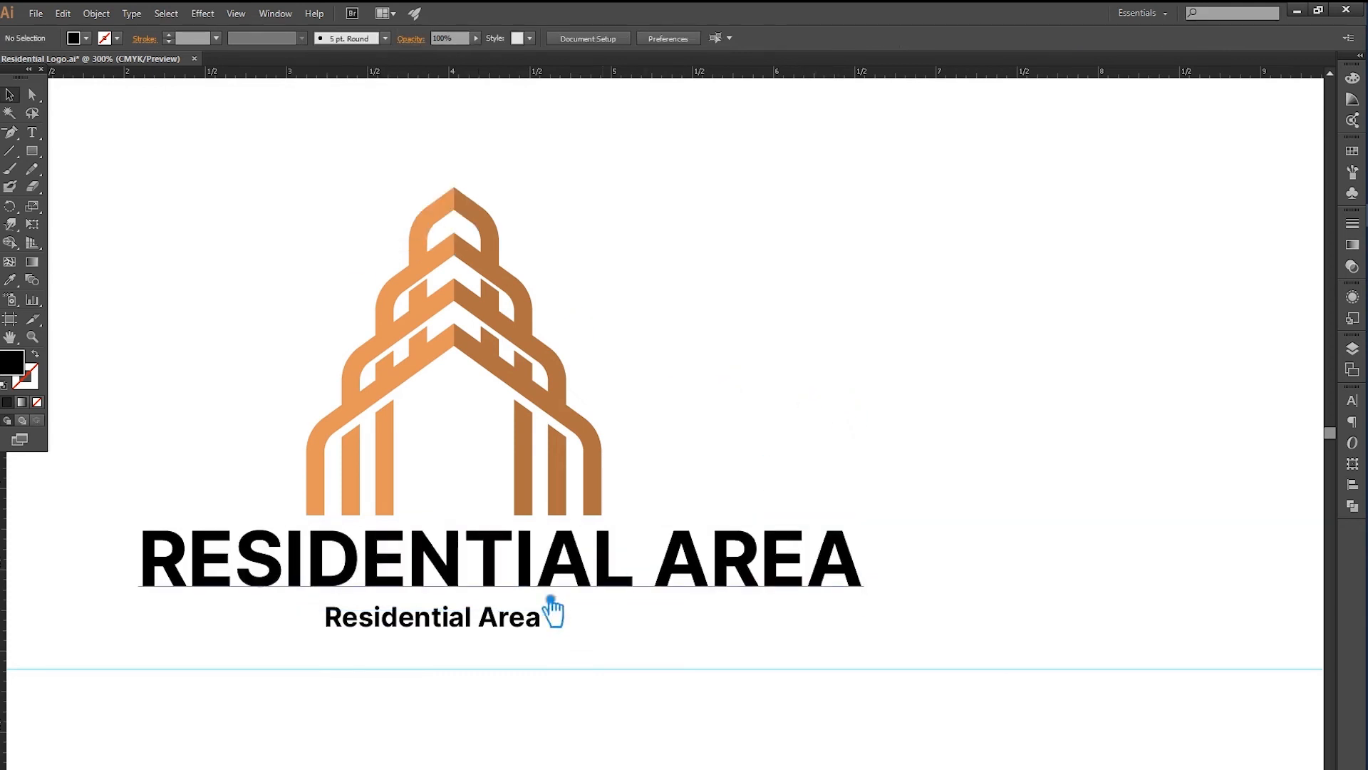
Shift the small text under the title, set it to all caps and replace its wording with "TAGLINE GOES HERE"
{"action": "left_click_drag", "start_coordinate": [466, 630], "coordinate": [497, 632]}
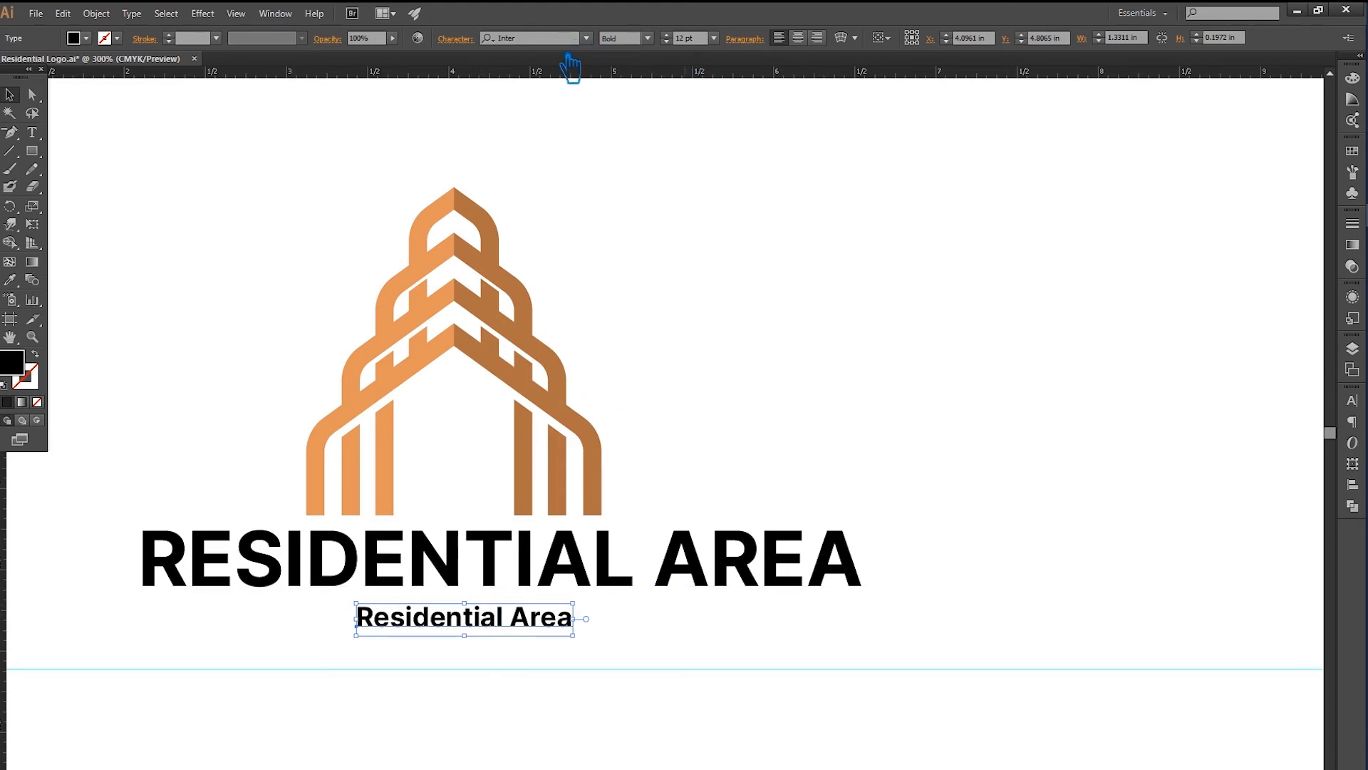
{"action": "left_click", "coordinate": [485, 43]}
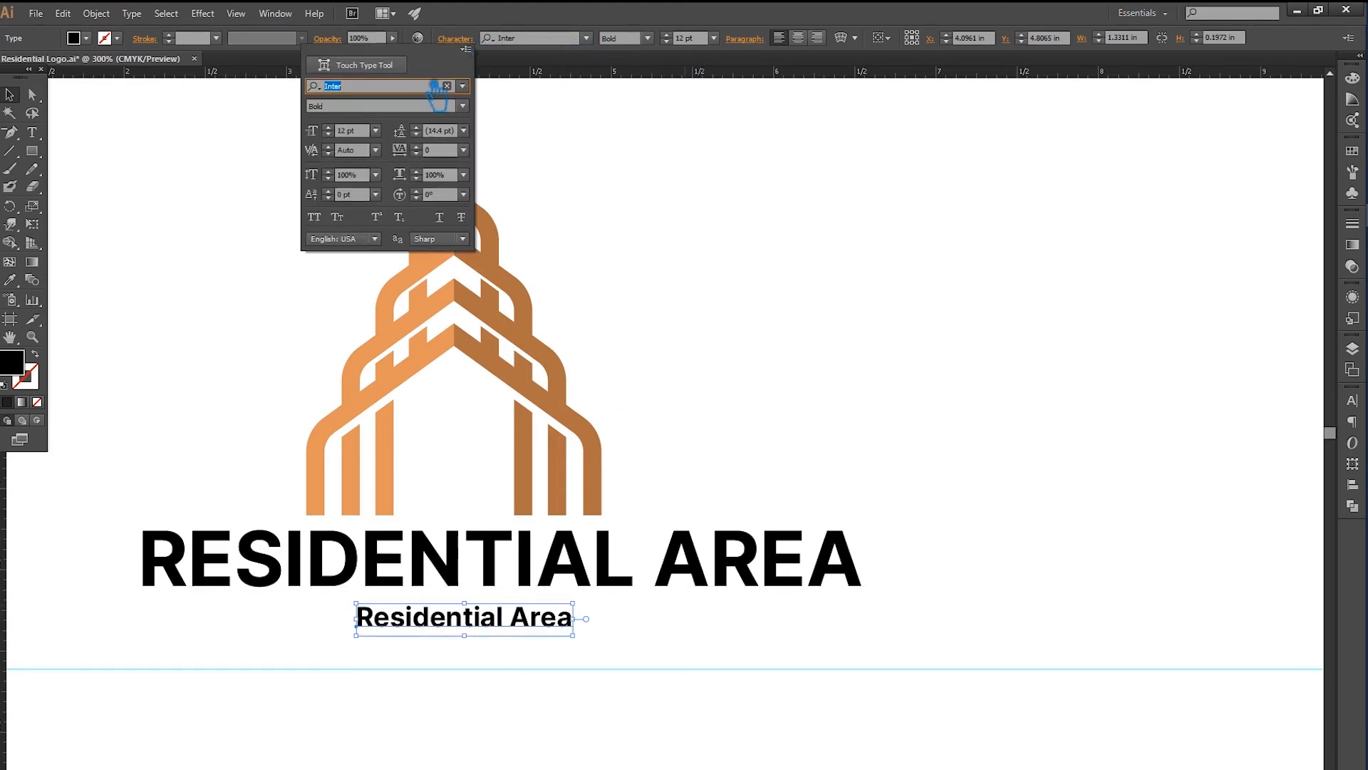
{"action": "left_click", "coordinate": [314, 216]}
{"action": "left_click", "coordinate": [32, 132]}
{"action": "left_click_drag", "start_coordinate": [616, 618], "coordinate": [287, 611]}
{"action": "type", "text": "TAGLINE GOES HERE"}
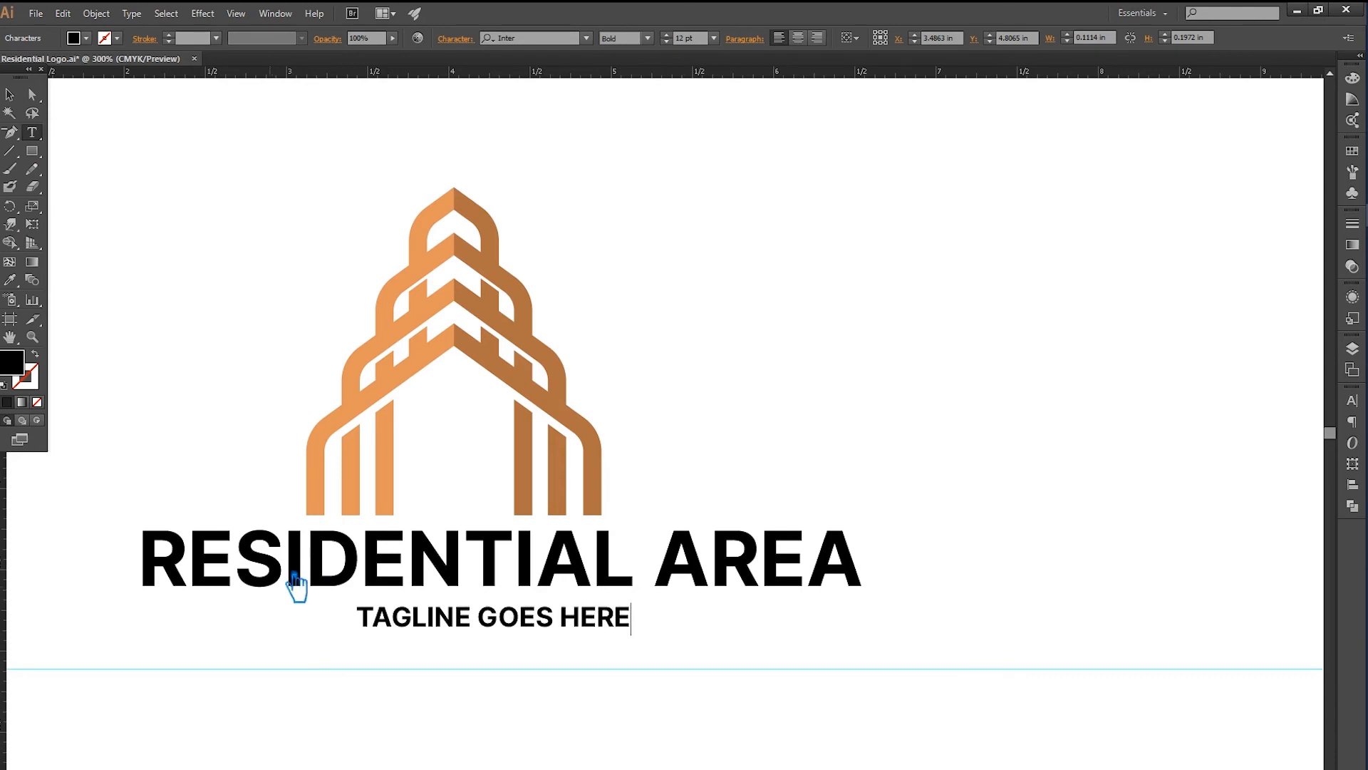
Reduce the tagline's font size to 10 pt
{"action": "left_click", "coordinate": [12, 96]}
{"action": "left_click", "coordinate": [668, 42]}
{"action": "left_click", "coordinate": [667, 42]}
Set the tagline's tracking to 60
{"action": "left_click", "coordinate": [455, 39]}
{"action": "left_click", "coordinate": [430, 150]}
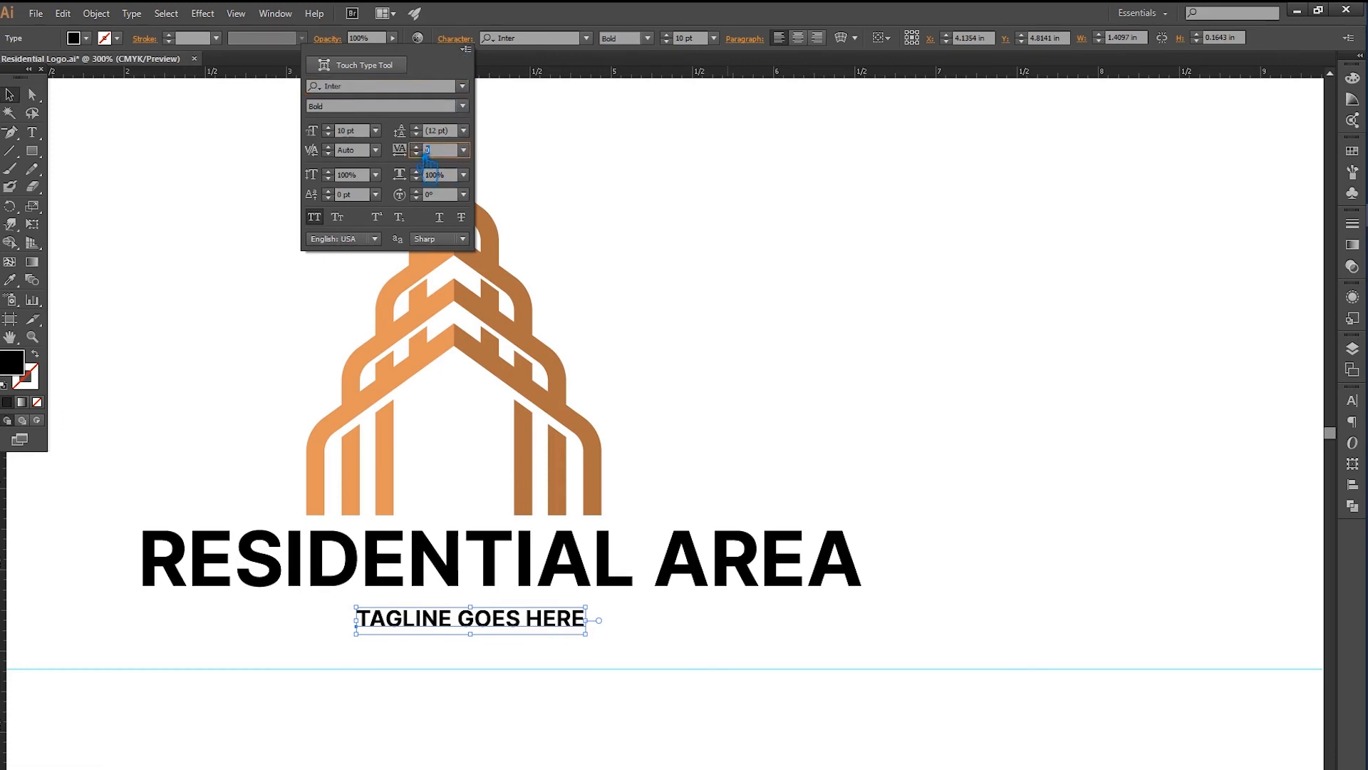
{"action": "type", "text": "60"}
{"action": "key", "text": "Return"}
{"action": "key", "text": "Return"}
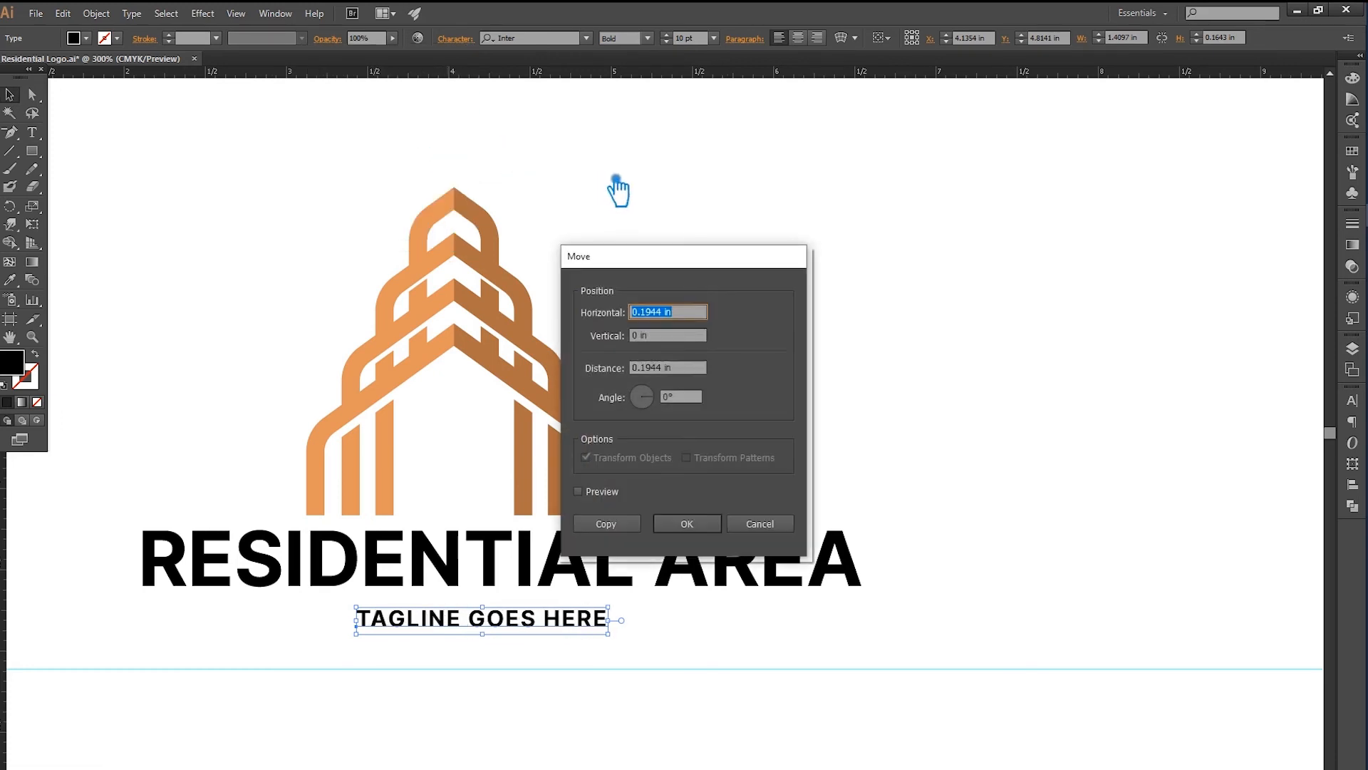
{"action": "left_click", "coordinate": [779, 526]}
Increase the tagline's tracking well beyond 60 so its letters are widely spaced
{"action": "left_click", "coordinate": [469, 44]}
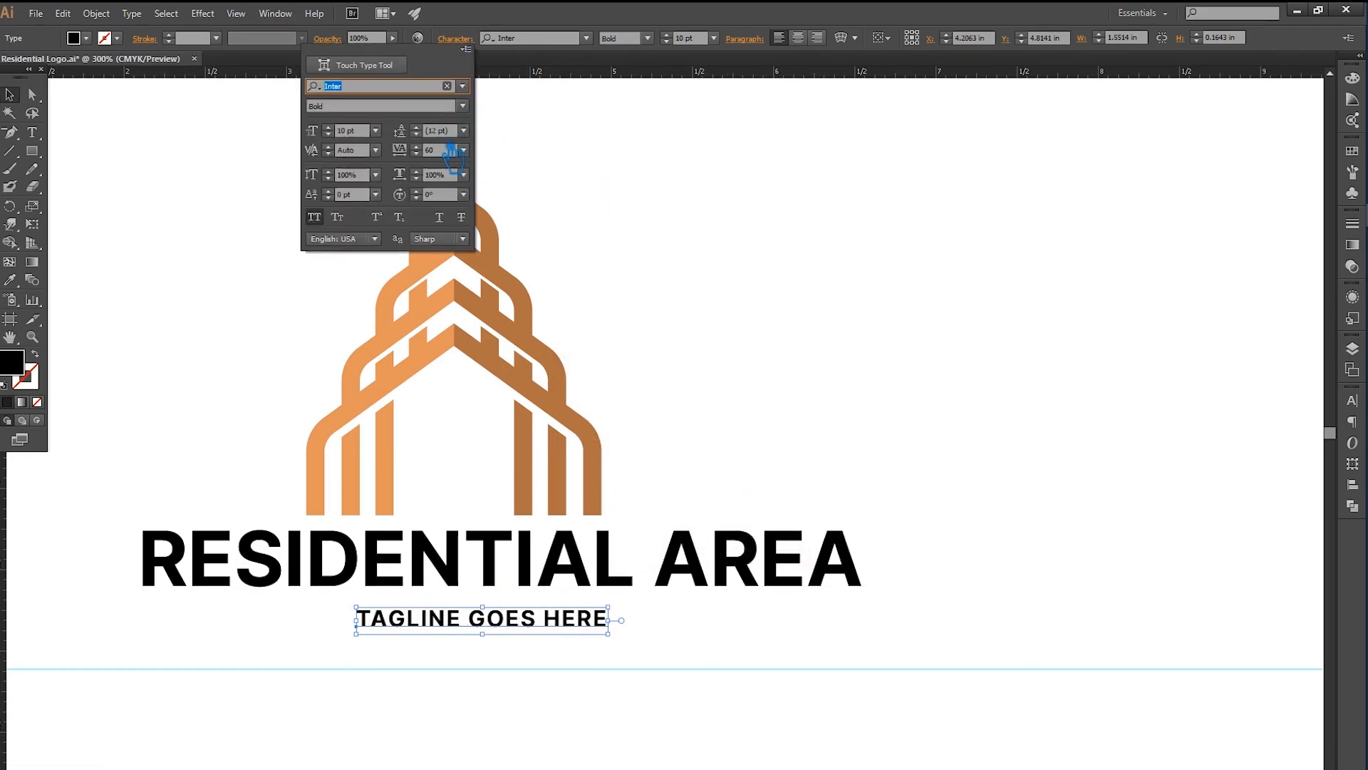
{"action": "key", "text": "Return"}
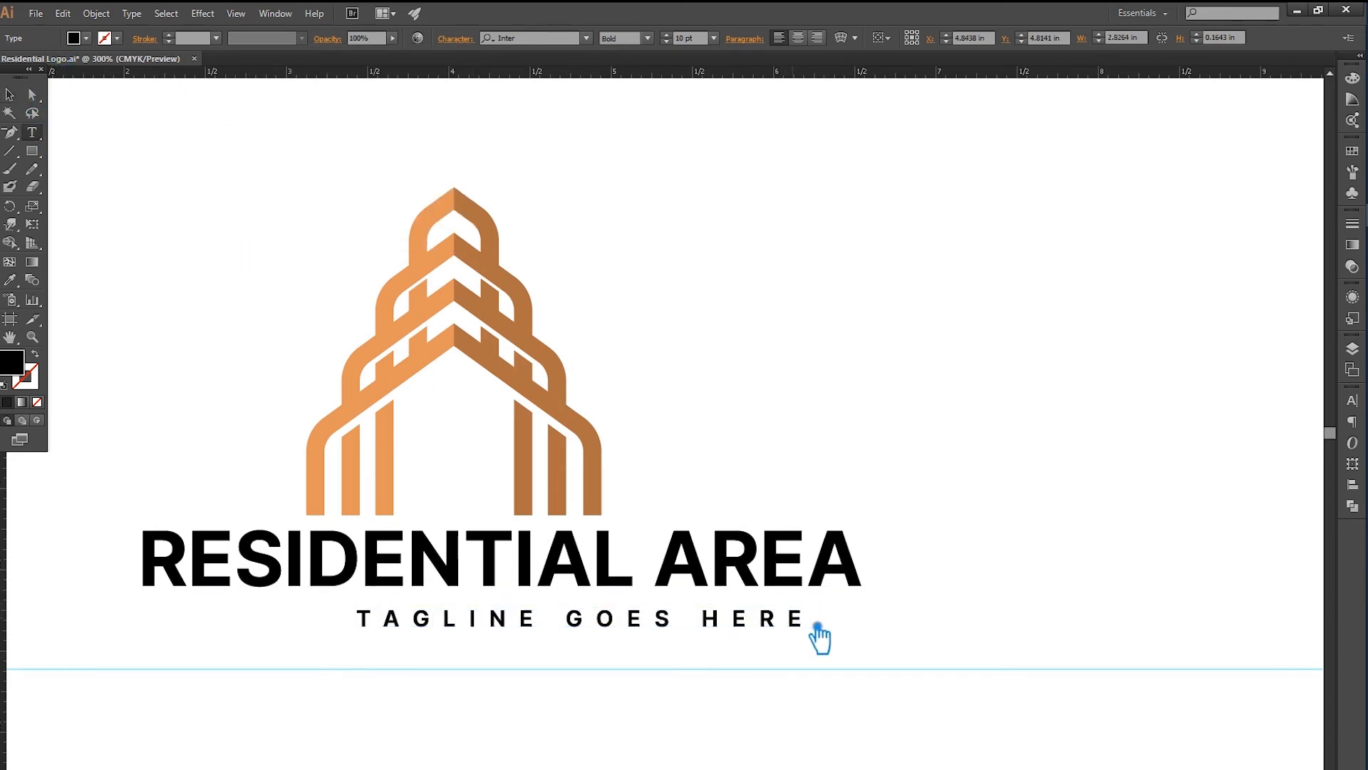
Adjust the tracking of the tagline's last letter on its own
{"action": "left_click_drag", "start_coordinate": [815, 618], "coordinate": [789, 619]}
{"action": "left_click", "coordinate": [470, 44]}
{"action": "left_click", "coordinate": [479, 178]}
{"action": "left_click", "coordinate": [480, 269]}
{"action": "left_click", "coordinate": [10, 95]}
{"action": "left_click", "coordinate": [722, 307]}
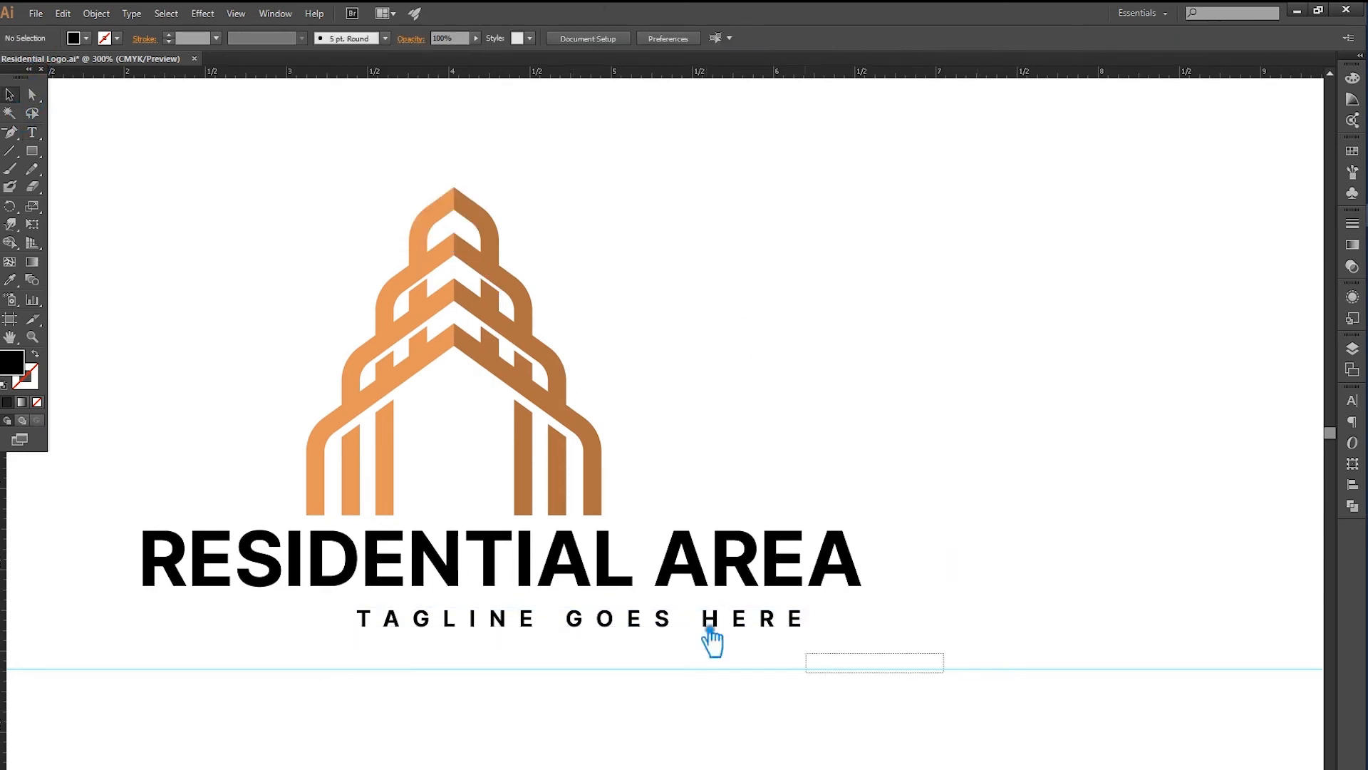
{"action": "left_click_drag", "start_coordinate": [941, 670], "coordinate": [75, 164]}
{"action": "left_click", "coordinate": [502, 42]}
{"action": "key", "text": "ctrl+z"}
{"action": "left_click", "coordinate": [843, 460]}
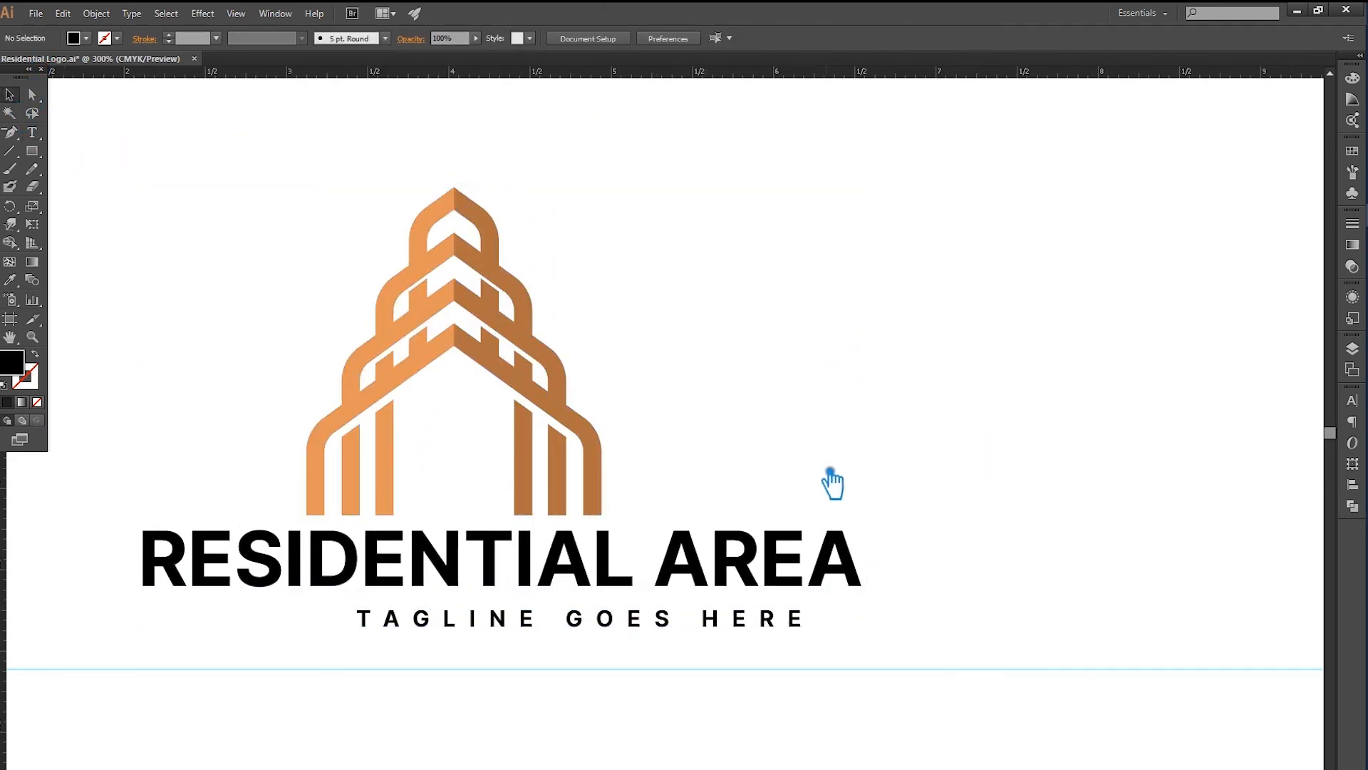
Group the house icon's parts and centre the icon, title and tagline horizontally on one another
{"action": "left_click_drag", "start_coordinate": [753, 473], "coordinate": [213, 164]}
{"action": "key", "text": "ctrl+g"}
{"action": "left_click", "coordinate": [972, 653]}
{"action": "left_click_drag", "start_coordinate": [972, 653], "coordinate": [213, 220]}
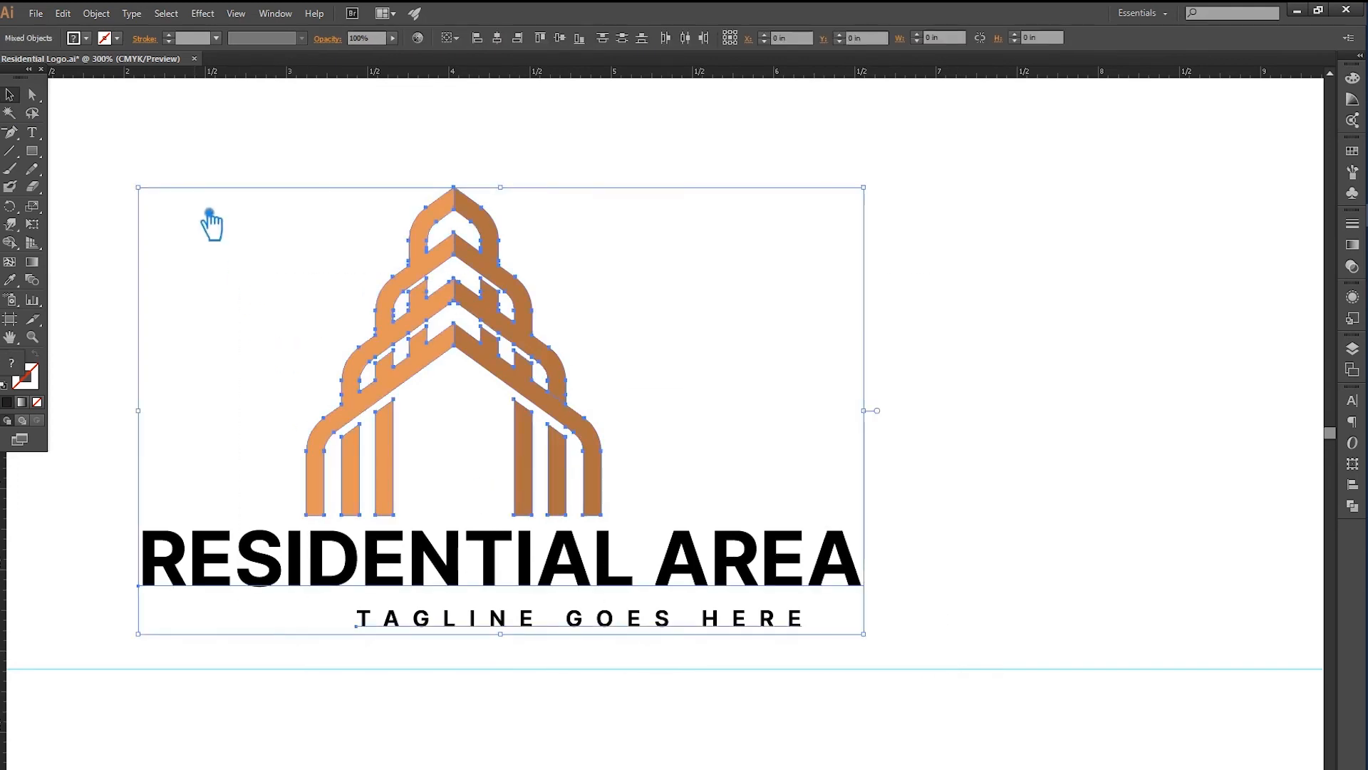
{"action": "left_click", "coordinate": [497, 38]}
{"action": "left_click", "coordinate": [950, 553]}
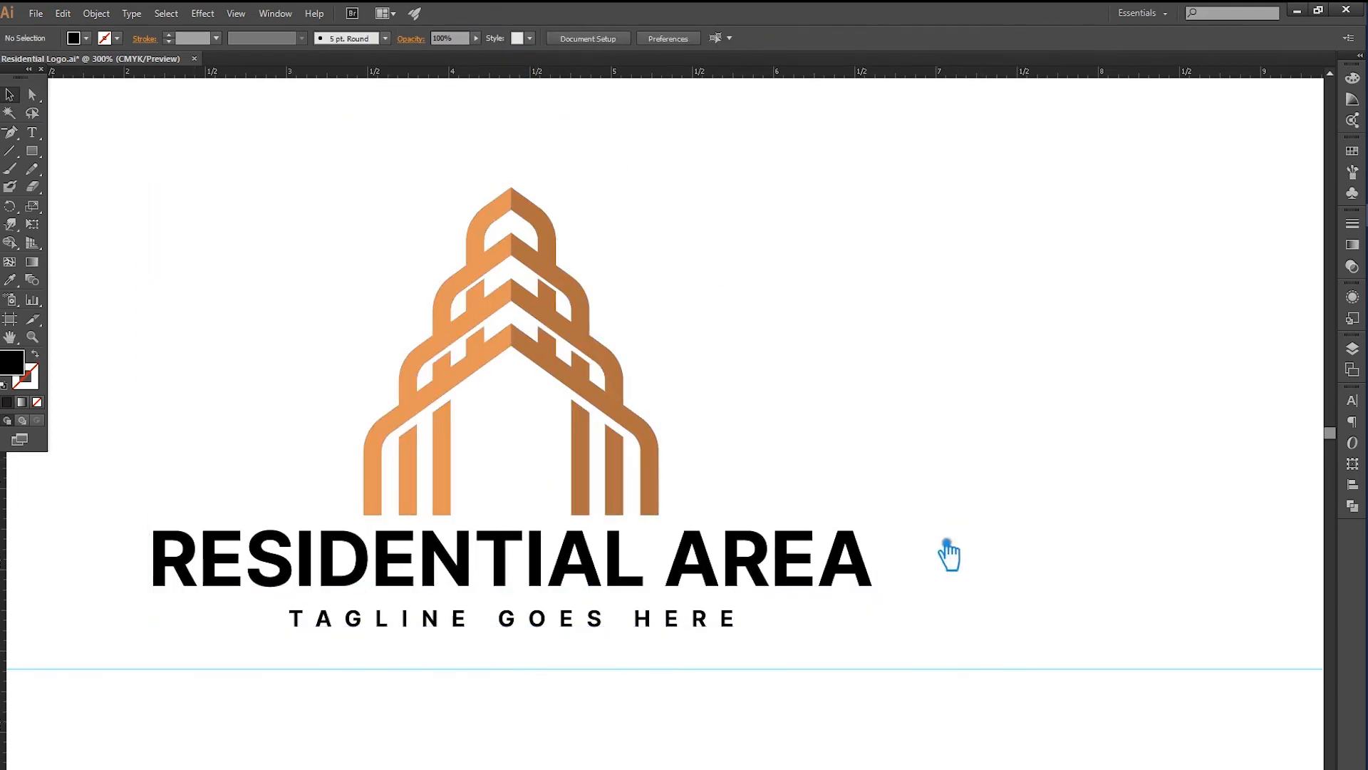
Nudge the tagline up slightly so it sits closer beneath the RESIDENTIAL AREA title
{"action": "left_click", "coordinate": [556, 631]}
{"action": "key", "text": "Up"}
{"action": "key", "text": "Up"}
{"action": "key", "text": "Up"}
{"action": "left_click_drag", "start_coordinate": [846, 638], "coordinate": [329, 590]}
Tighten the RESIDENTIAL AREA title's tracking to a value slightly looser than -75
{"action": "left_click", "coordinate": [459, 618]}
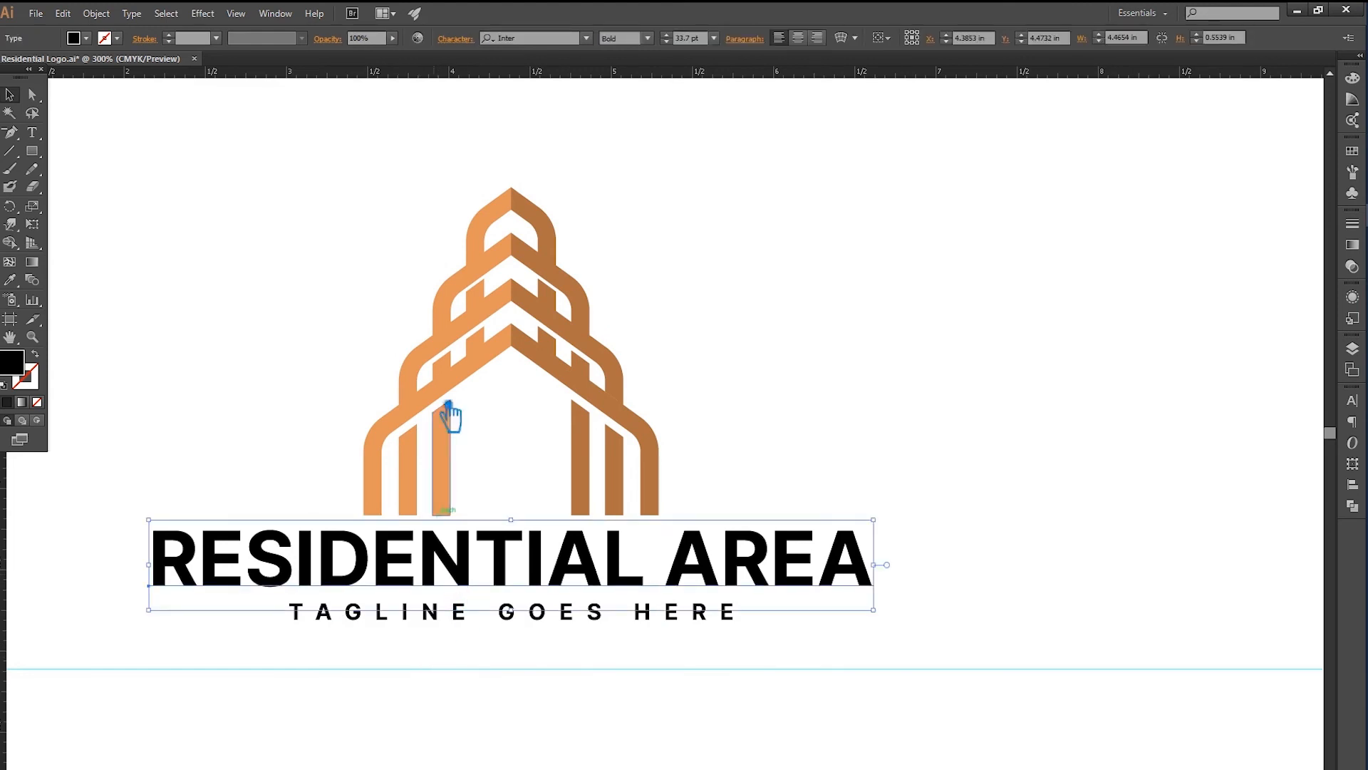
{"action": "left_click", "coordinate": [465, 40]}
{"action": "left_click", "coordinate": [463, 150]}
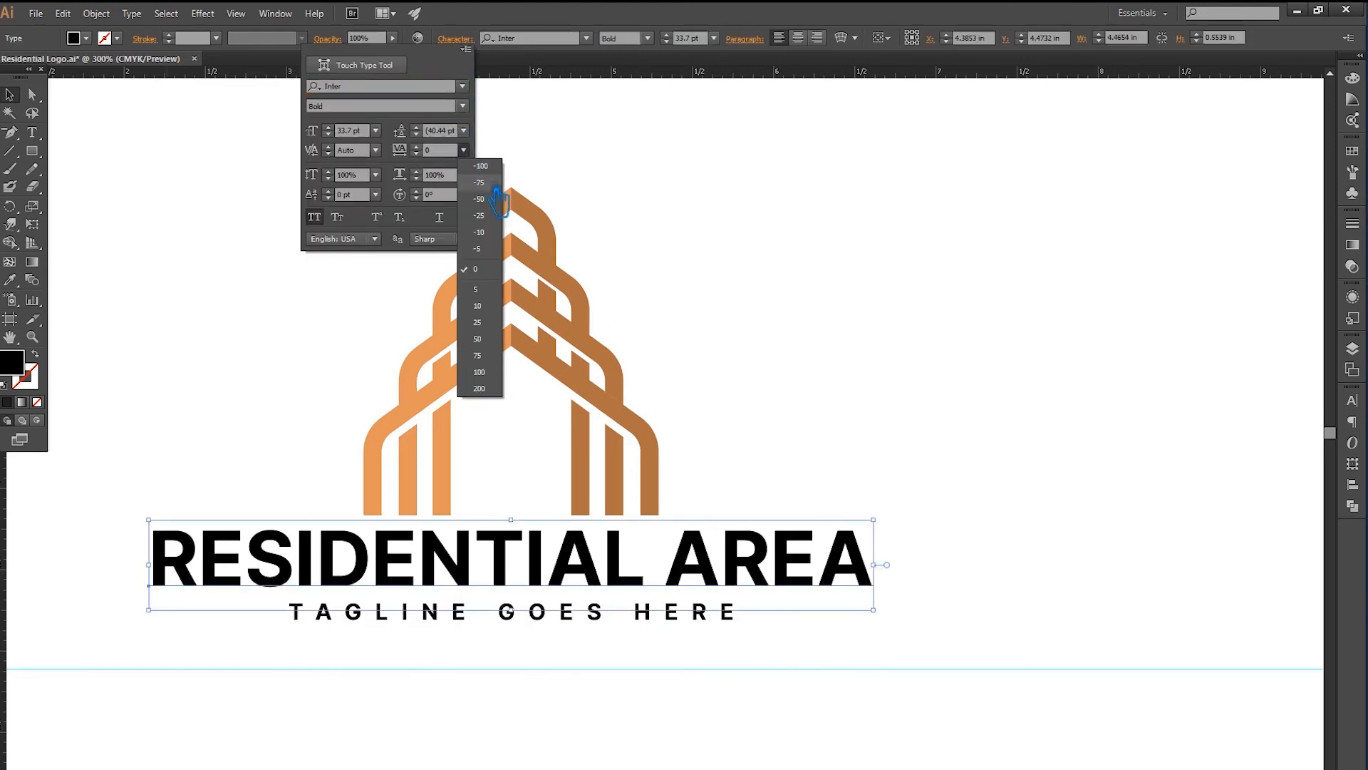
{"action": "left_click", "coordinate": [480, 183]}
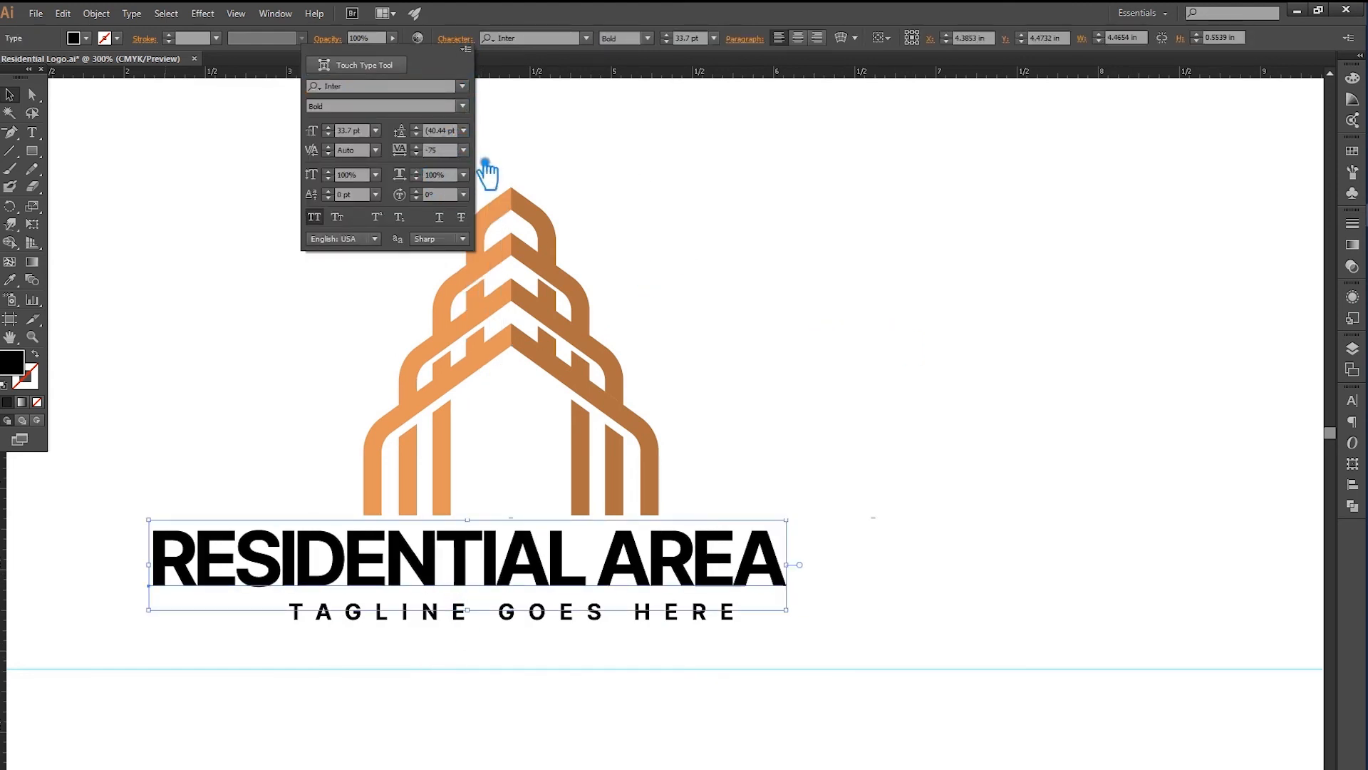
{"action": "left_click", "coordinate": [446, 152]}
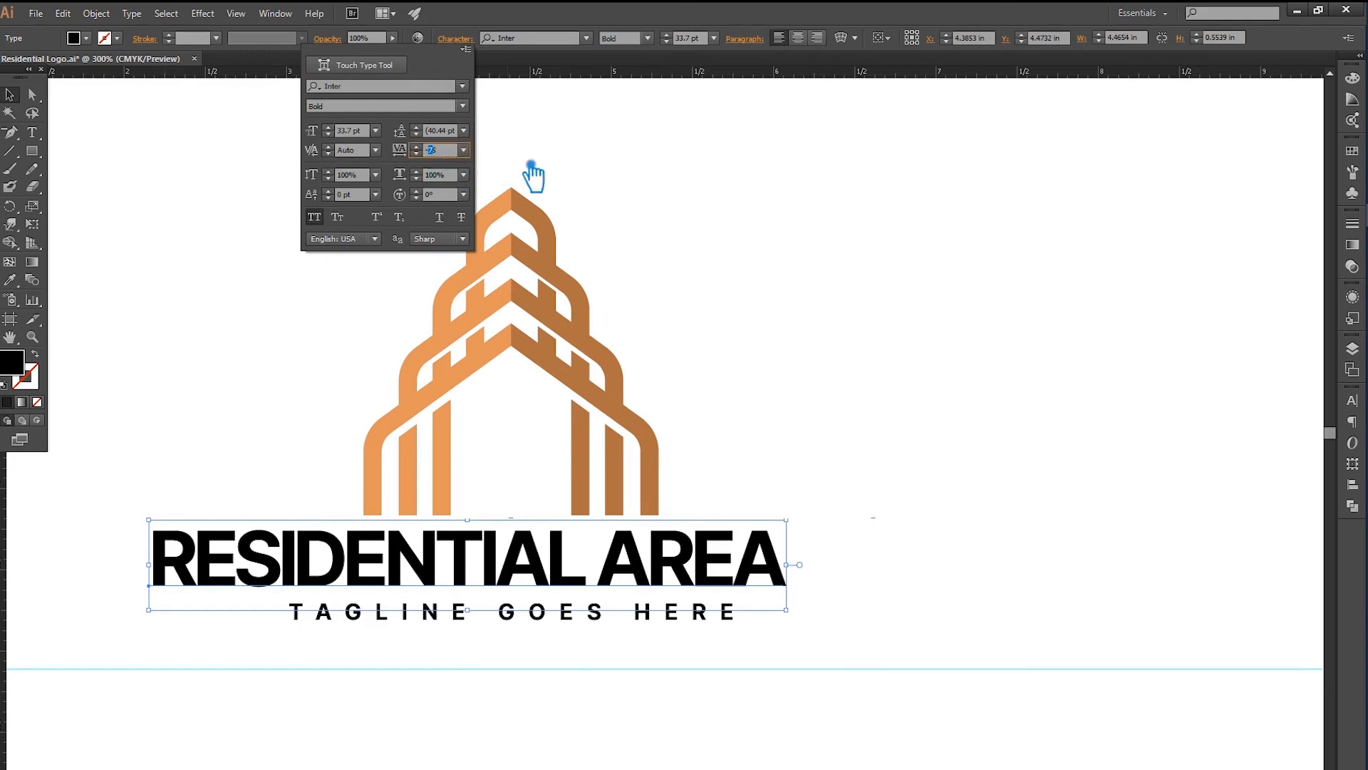
{"action": "type", "text": "6"}
{"action": "key", "text": "Return"}
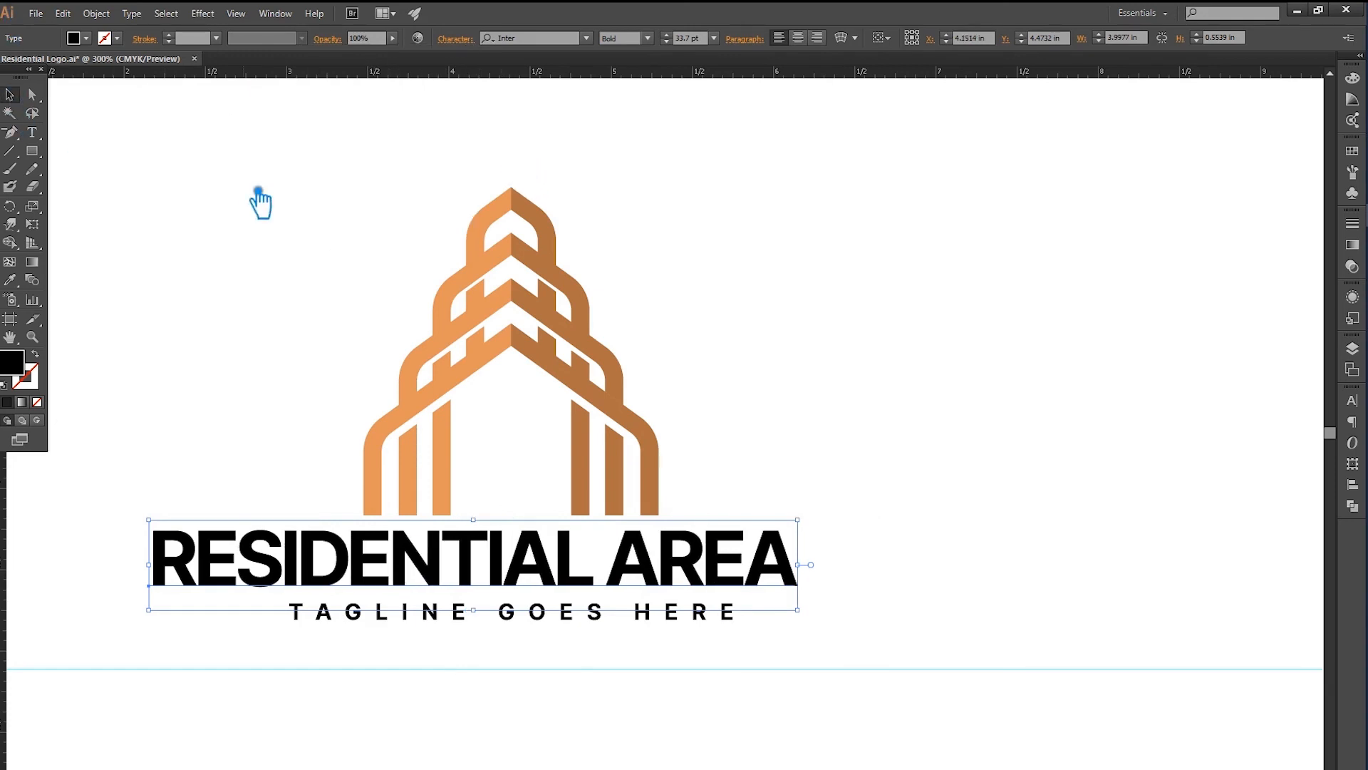
Re-centre the house icon, the tightened title and the tagline horizontally on one another
{"action": "left_click", "coordinate": [254, 192]}
{"action": "left_click_drag", "start_coordinate": [876, 612], "coordinate": [456, 85]}
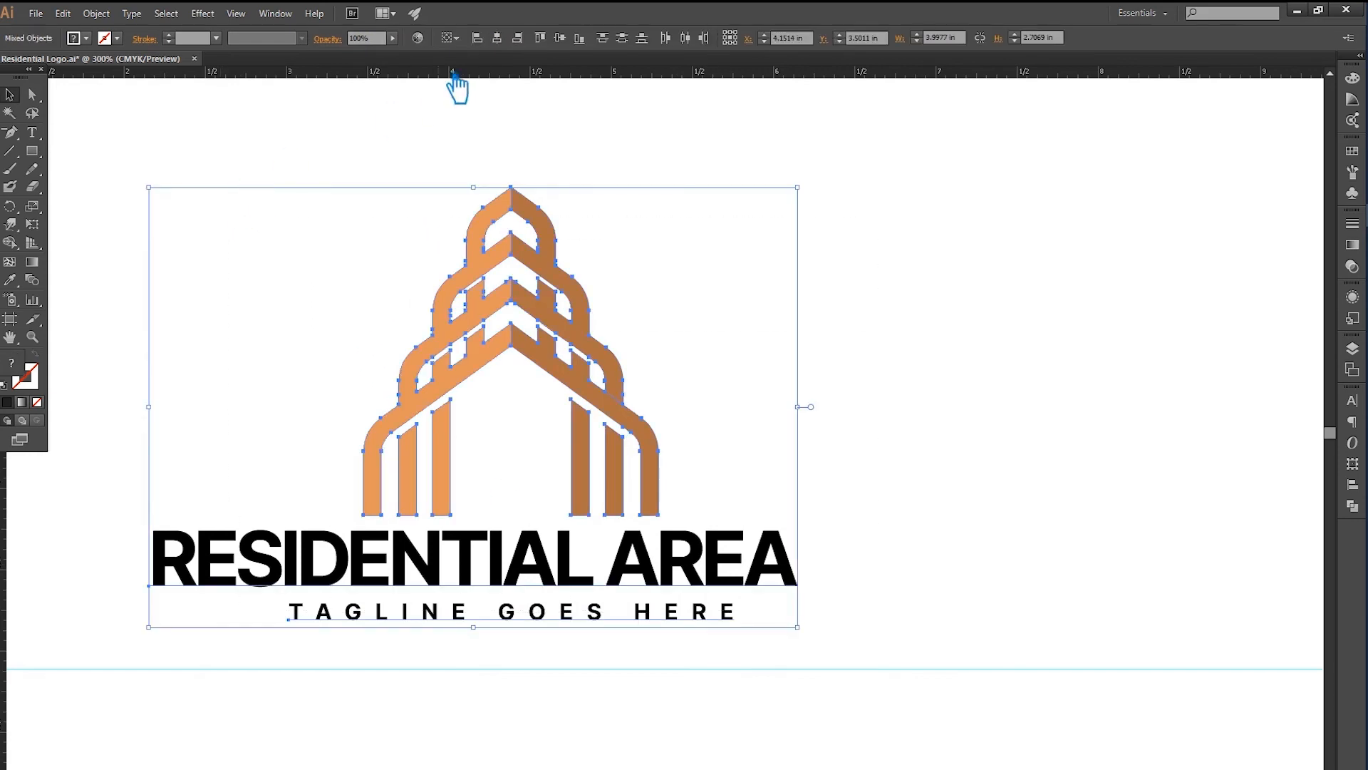
{"action": "left_click", "coordinate": [498, 38]}
{"action": "left_click", "coordinate": [953, 406]}
Hide the guides and move the whole logo toward the middle of the artboard
{"action": "scroll", "coordinate": [895, 399], "scroll_direction": "down", "scroll_amount": 1}
{"action": "left_click_drag", "start_coordinate": [823, 569], "coordinate": [544, 510]}
{"action": "left_click", "coordinate": [860, 595]}
{"action": "left_click_drag", "start_coordinate": [918, 619], "coordinate": [213, 307]}
{"action": "key", "text": "ctrl+semicolon"}
{"action": "left_click_drag", "start_coordinate": [416, 417], "coordinate": [513, 417]}
{"action": "left_click", "coordinate": [779, 456]}
Nudge the title and tagline down together to widen the gap beneath the house icon
{"action": "left_click_drag", "start_coordinate": [782, 614], "coordinate": [291, 547]}
{"action": "key", "text": "Down"}
{"action": "key", "text": "Down"}
{"action": "key", "text": "Down"}
{"action": "key", "text": "Down"}
{"action": "key", "text": "Down"}
{"action": "key", "text": "Down"}
{"action": "key", "text": "Down"}
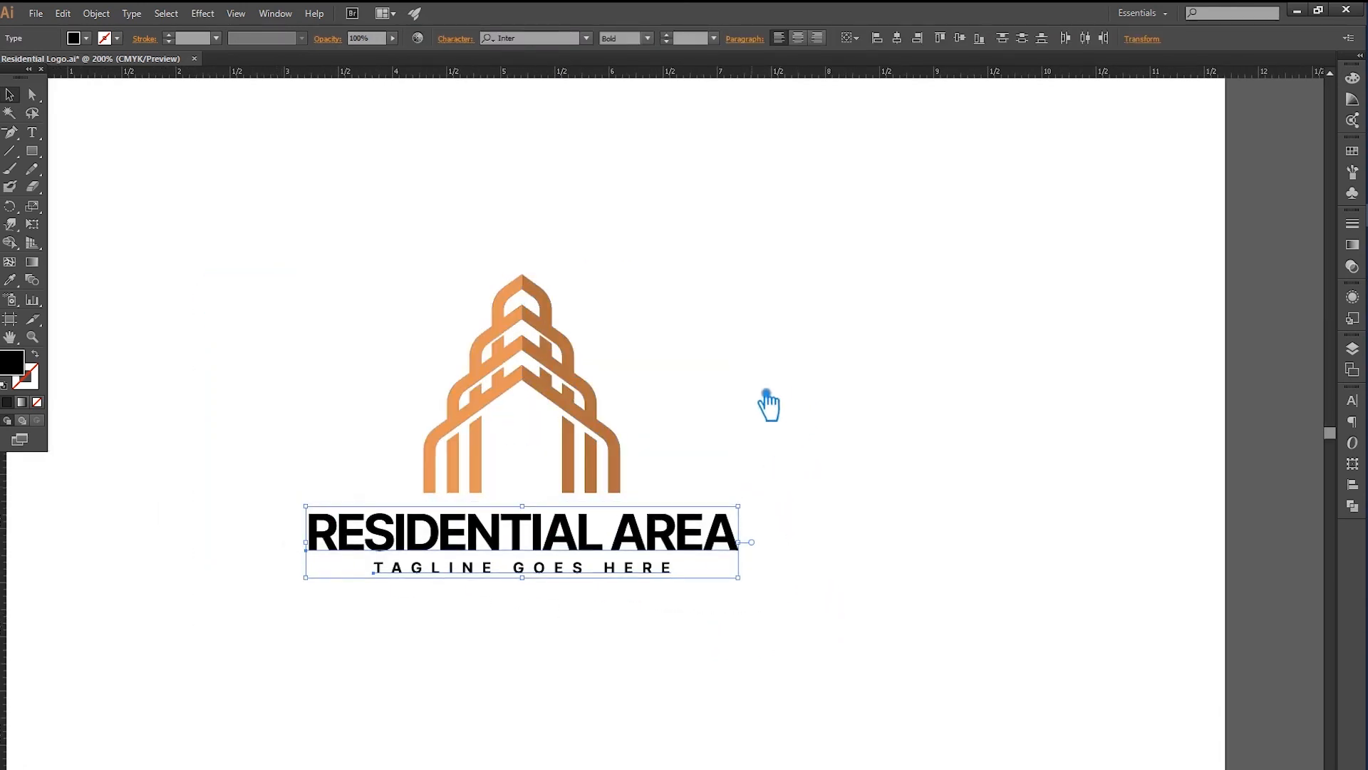
{"action": "left_click", "coordinate": [767, 394]}
{"action": "key", "text": "ctrl+a"}
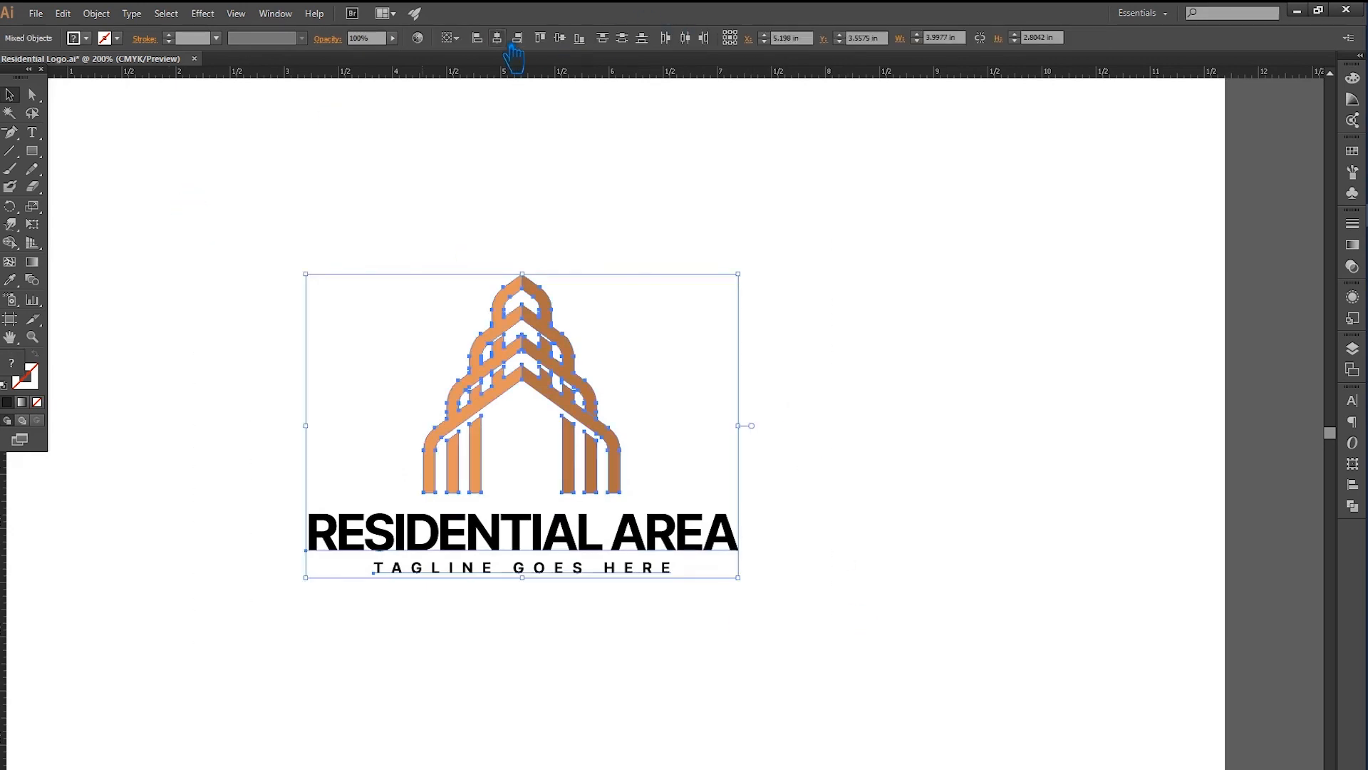
{"action": "left_click", "coordinate": [884, 520]}
Recolour the RESIDENTIAL AREA title with the dark brown sampled from the icon's right half
{"action": "left_click", "coordinate": [503, 535]}
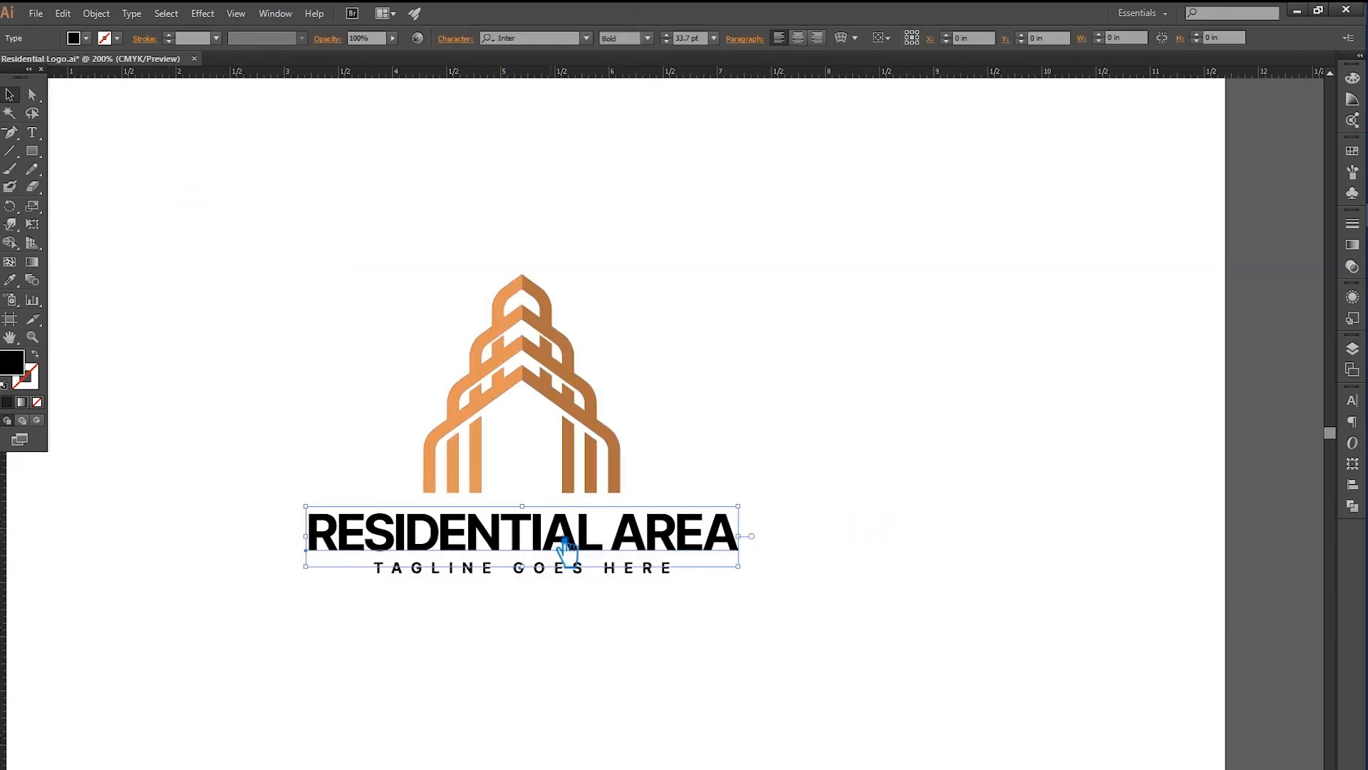
{"action": "key", "text": "ctrl+shift+b"}
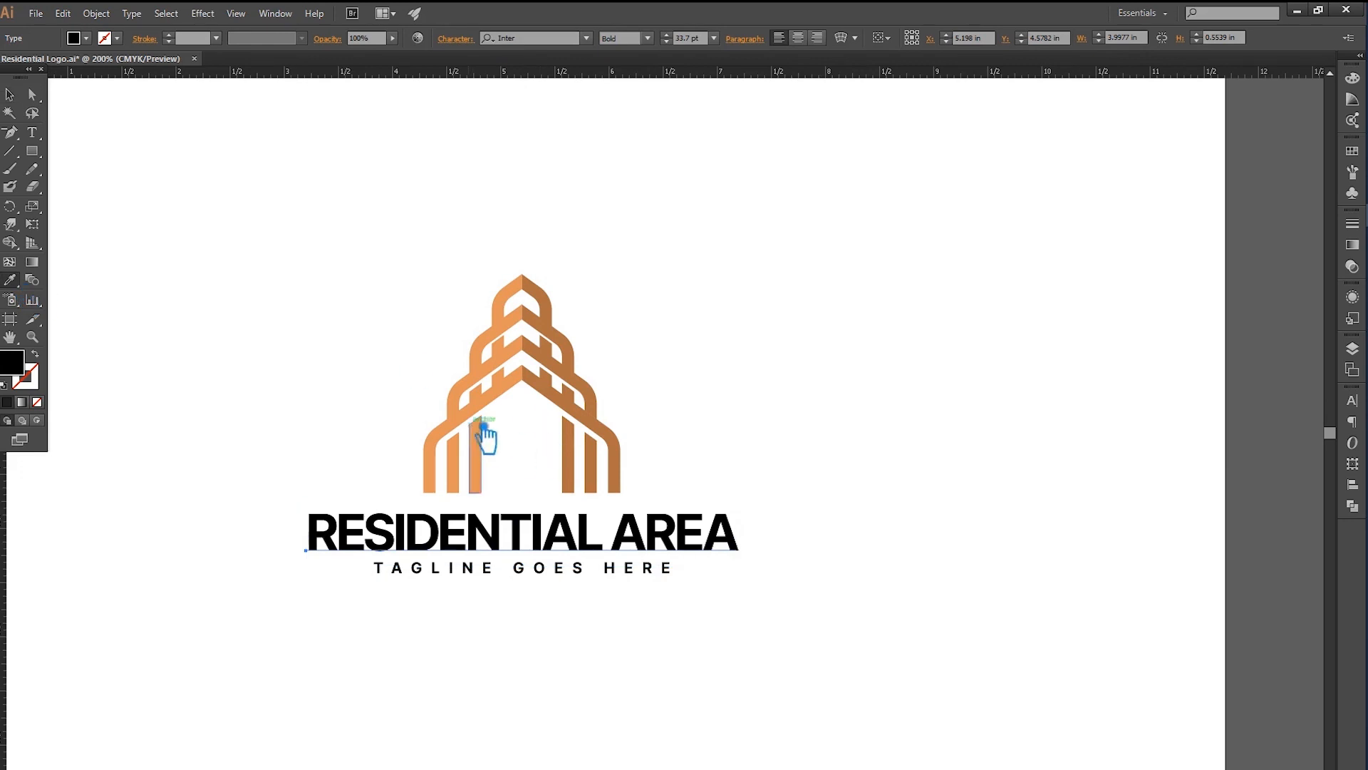
{"action": "left_click", "coordinate": [561, 397]}
{"action": "left_click", "coordinate": [11, 95]}
Recolour only the word AREA with the light orange sampled from the icon's left half
{"action": "left_click", "coordinate": [32, 133]}
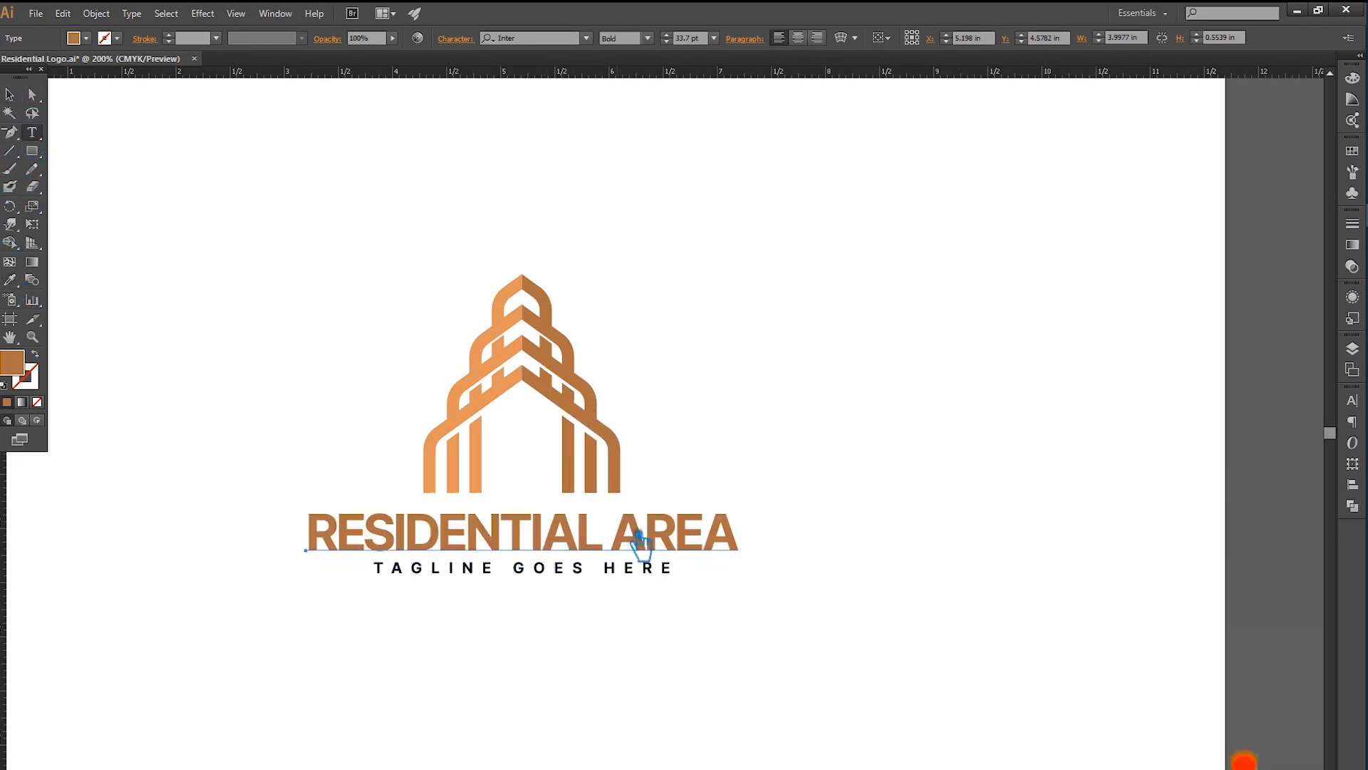
{"action": "double_click", "coordinate": [630, 534]}
{"action": "left_click", "coordinate": [10, 279]}
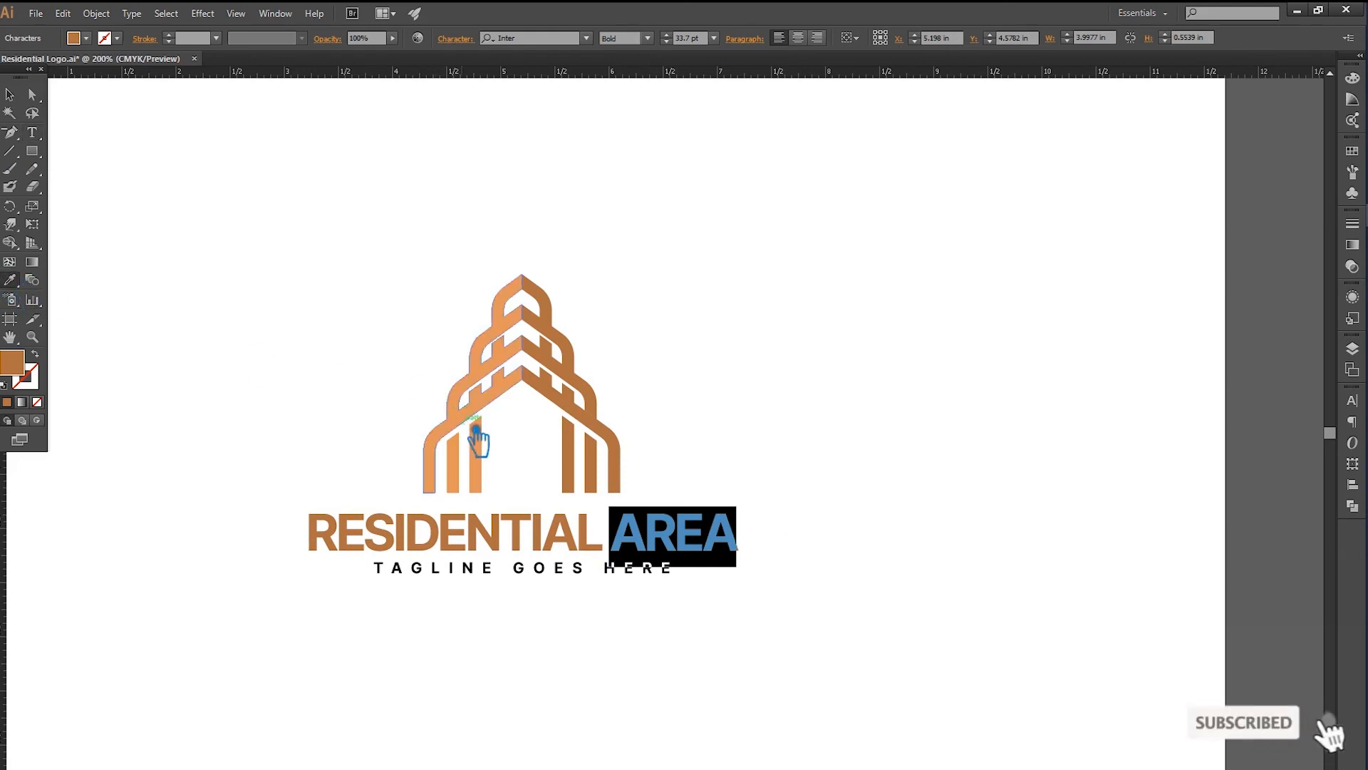
{"action": "left_click", "coordinate": [476, 432]}
{"action": "left_click", "coordinate": [11, 96]}
{"action": "left_click", "coordinate": [198, 184]}
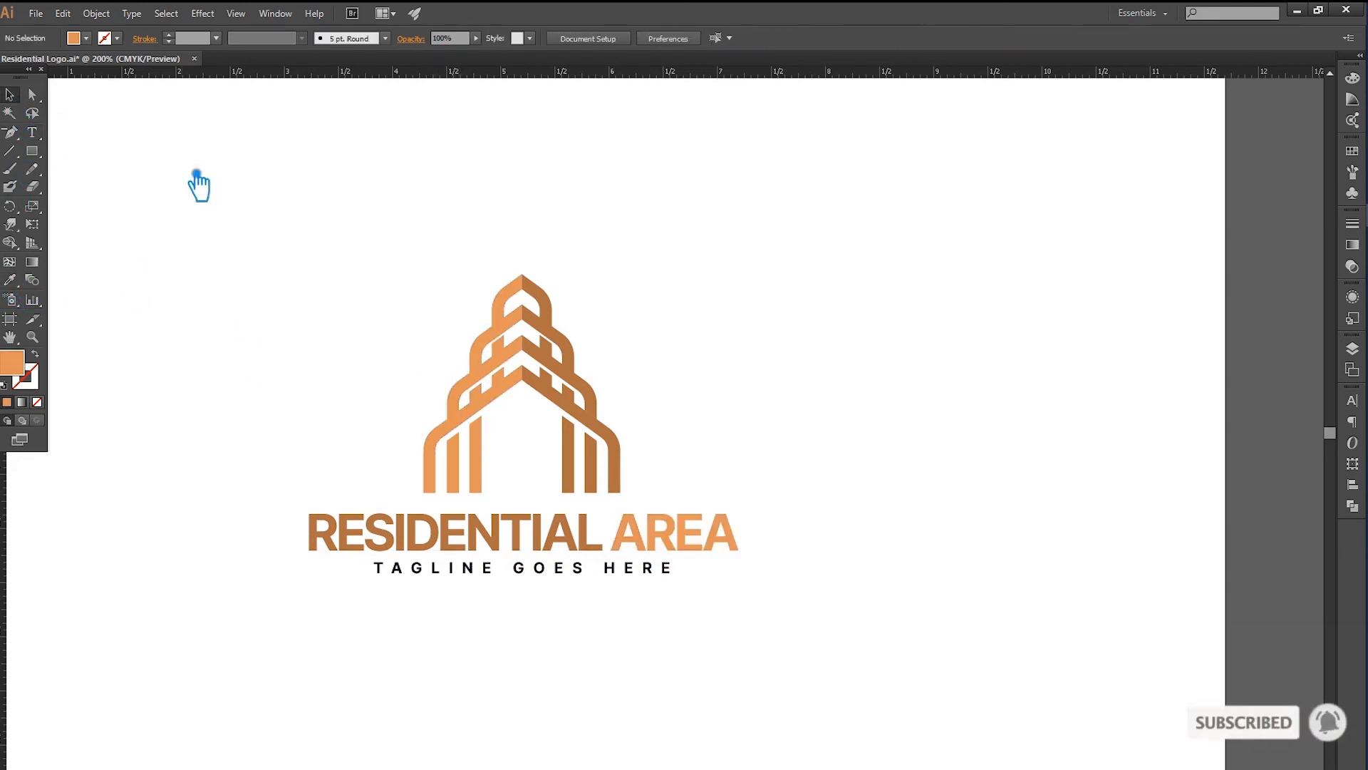
Recolour the tagline a neutral dark grey, a shade darker than #5e5c5a
{"action": "left_click", "coordinate": [559, 570]}
{"action": "key", "text": "i"}
{"action": "left_click", "coordinate": [556, 359]}
{"action": "double_click", "coordinate": [19, 363]}
{"action": "mouse_move", "coordinate": [1055, 299]}
{"action": "left_mouse_down"}
{"action": "mouse_move", "coordinate": [948, 299]}
{"action": "mouse_move", "coordinate": [931, 270]}
{"action": "left_mouse_up"}
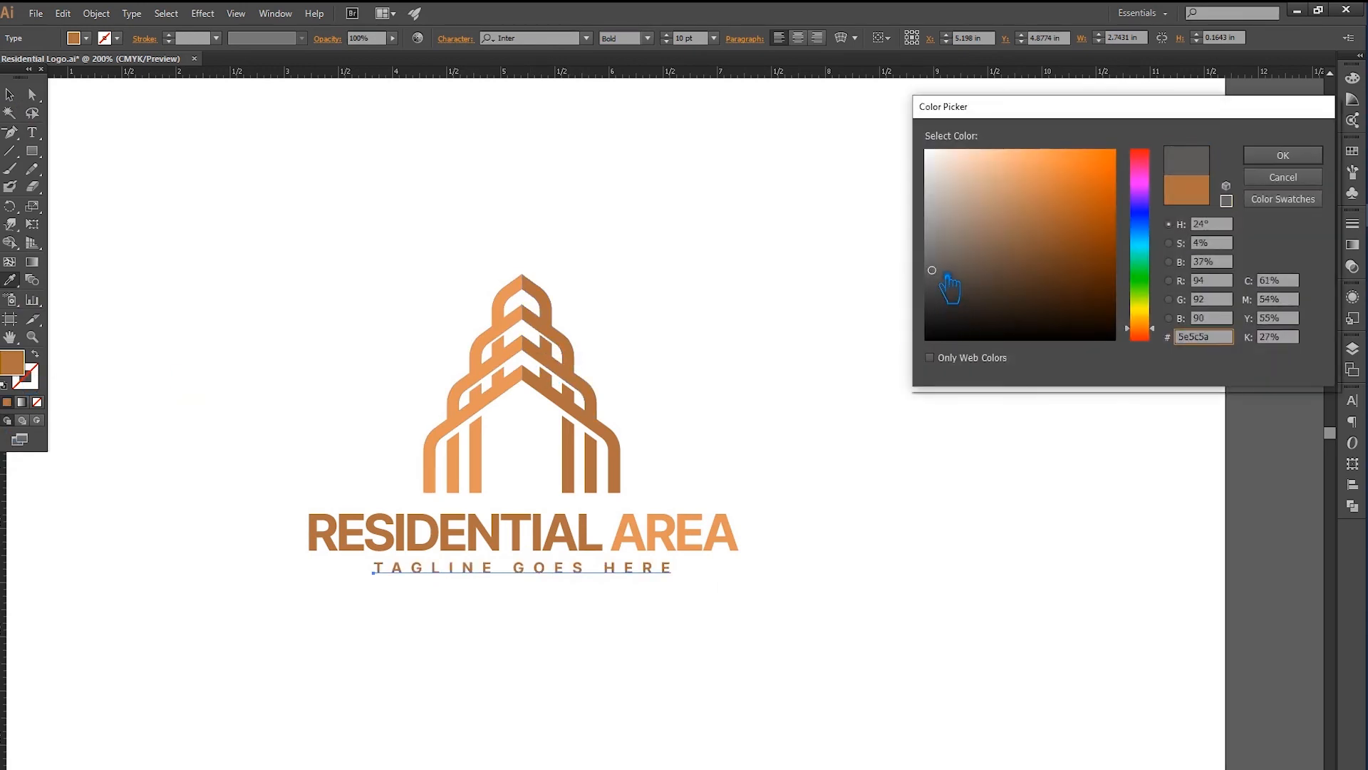
{"action": "left_click", "coordinate": [1278, 161]}
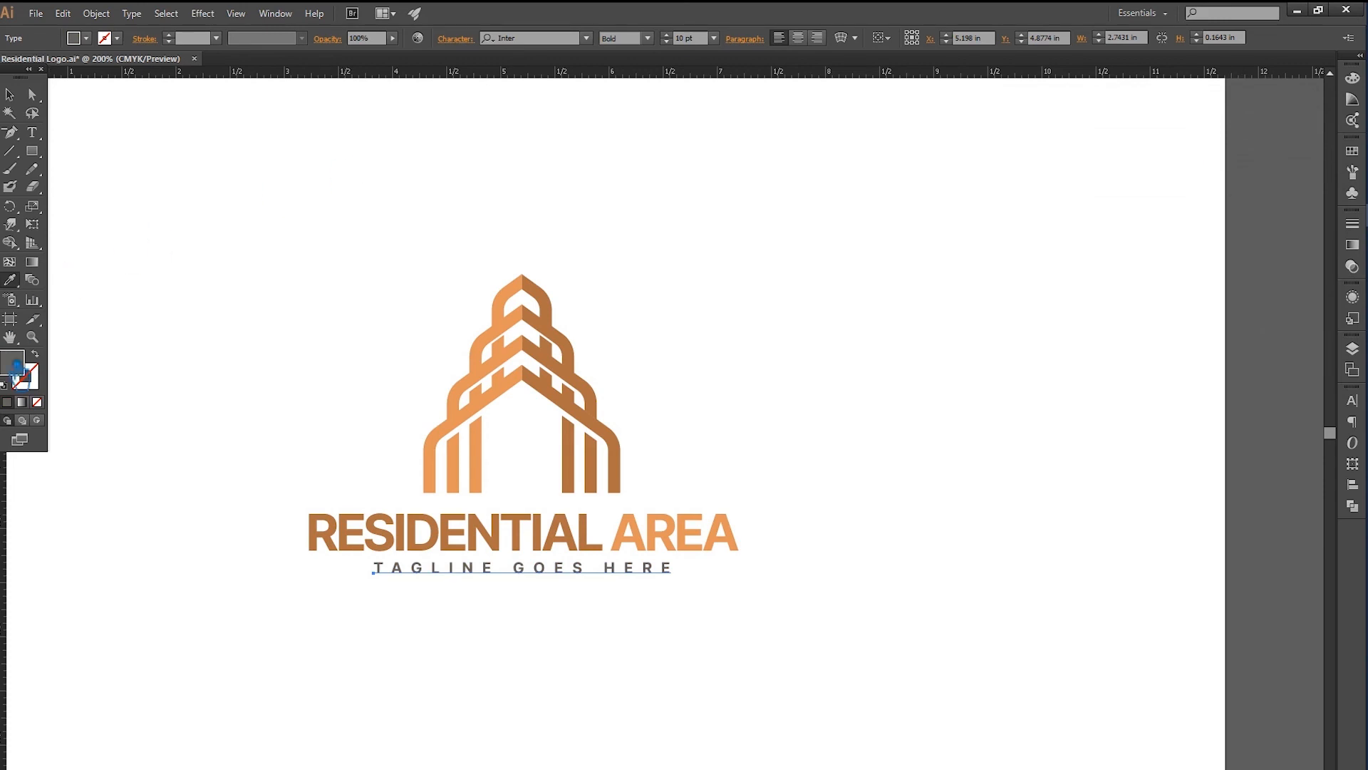
{"action": "double_click", "coordinate": [21, 367]}
{"action": "left_click", "coordinate": [936, 284]}
{"action": "left_click", "coordinate": [1296, 155]}
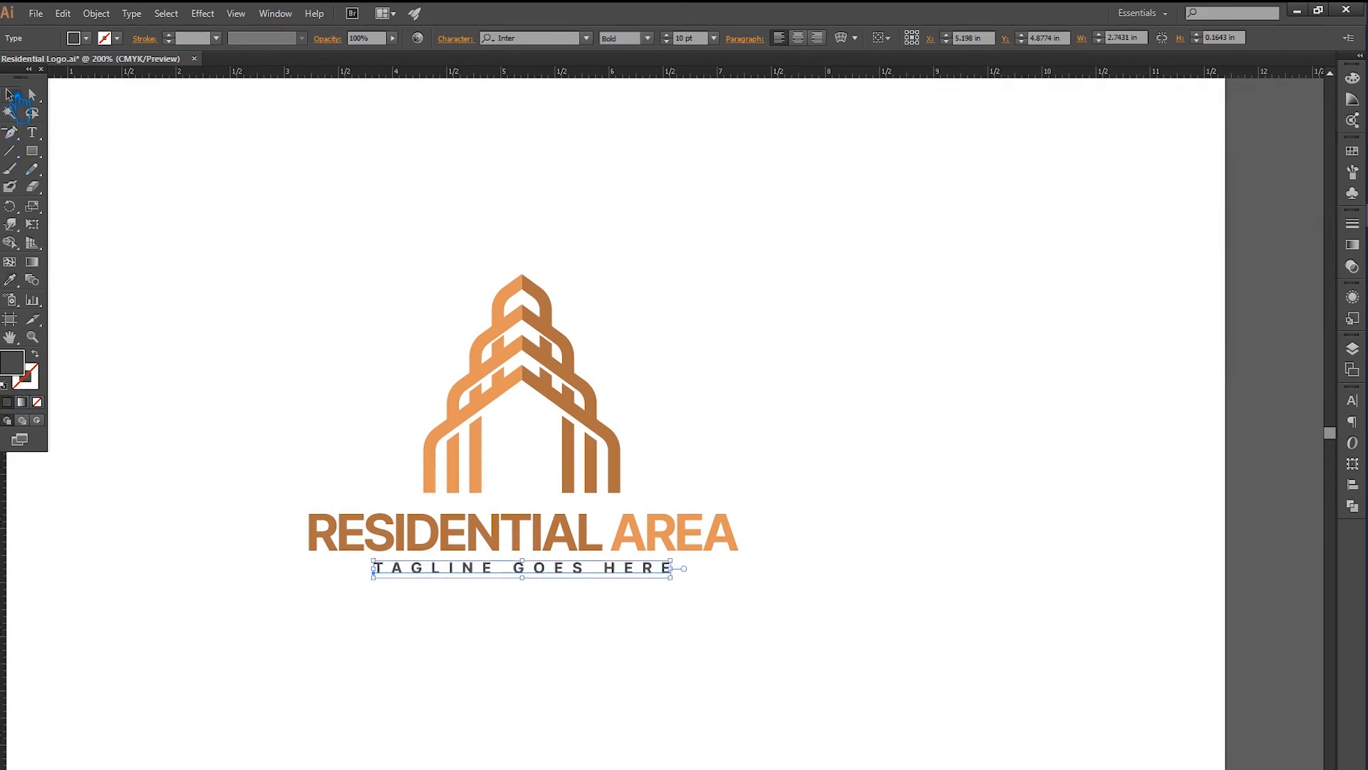
{"action": "left_click", "coordinate": [347, 208]}
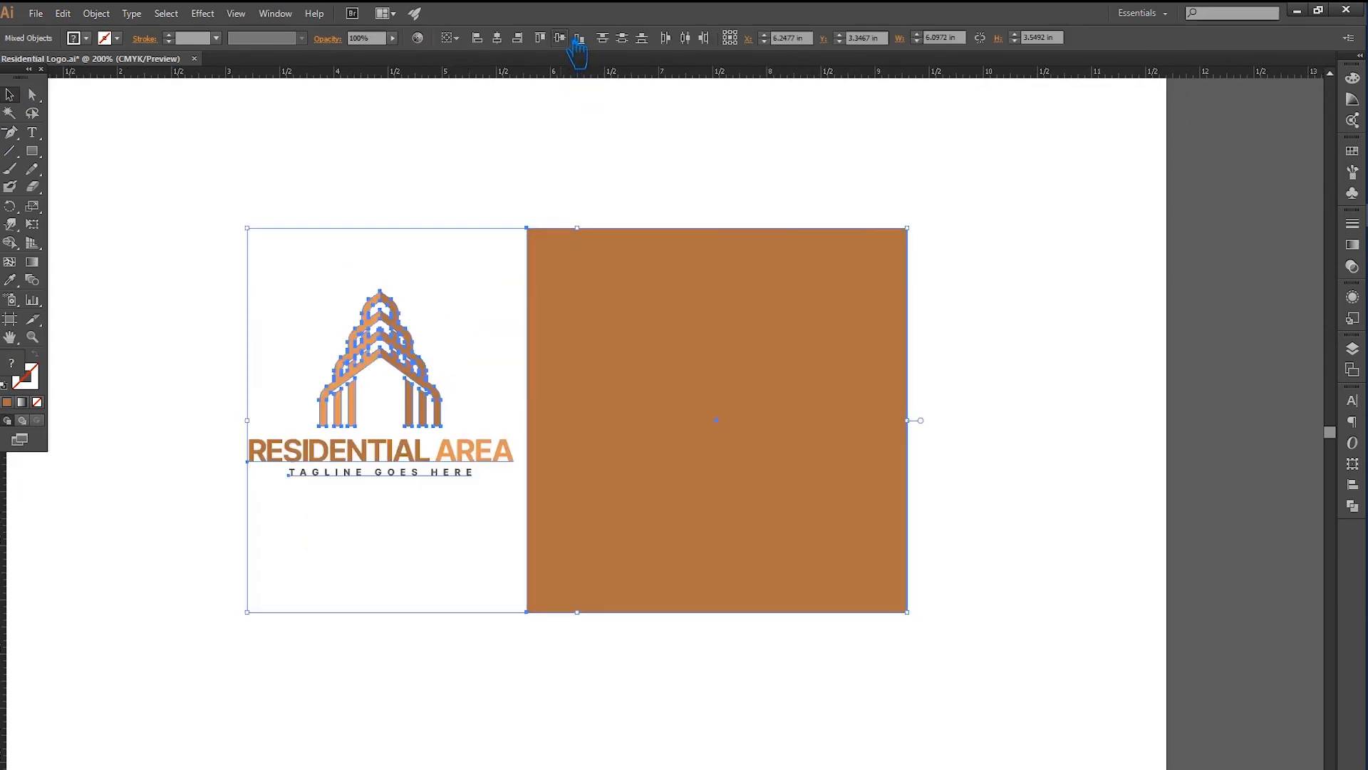
Align the logo and the brown square beside it to their shared vertical centre
{"action": "left_click", "coordinate": [578, 39]}
{"action": "left_click", "coordinate": [1069, 527]}
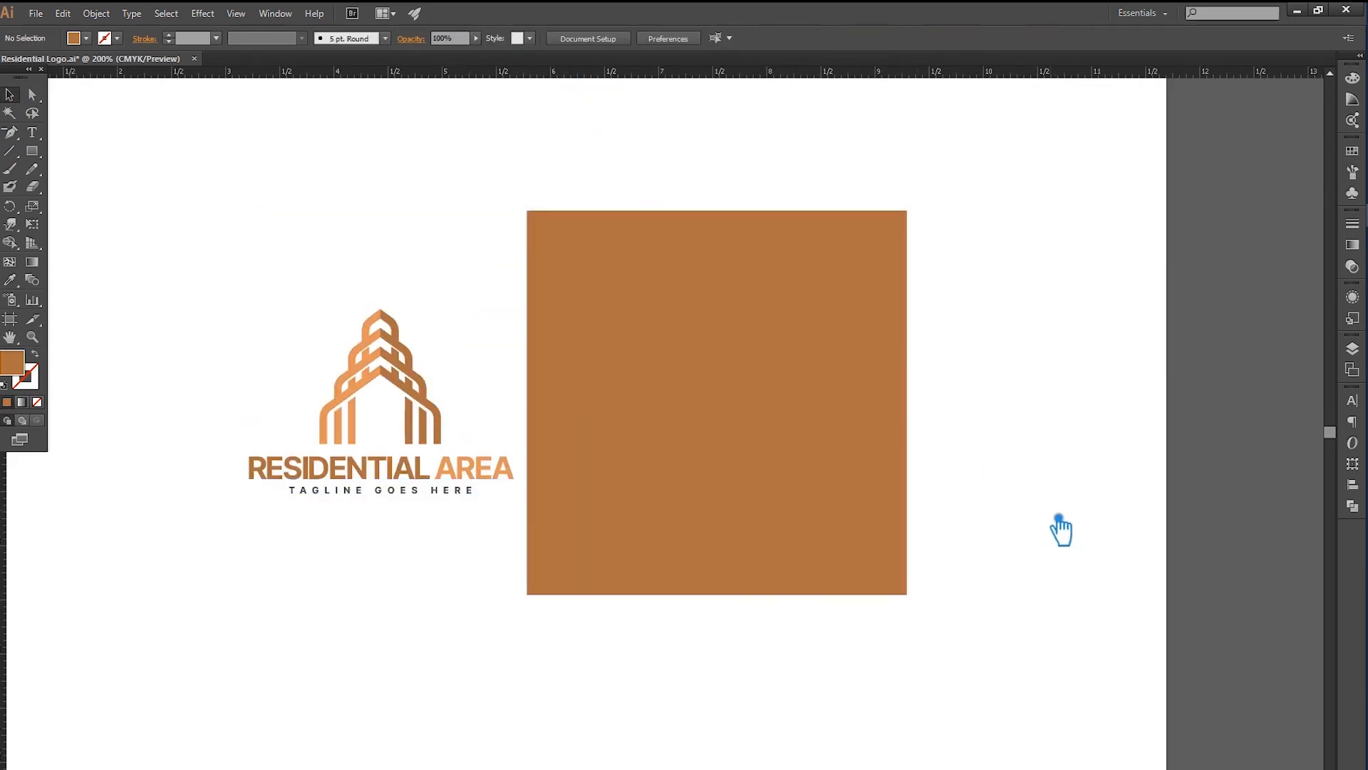
{"action": "left_click", "coordinate": [431, 410]}
{"action": "left_click", "coordinate": [1082, 474]}
Duplicate the logo onto the brown square and recolour the whole copy white
{"action": "left_click_drag", "start_coordinate": [429, 398], "coordinate": [672, 405]}
{"action": "left_click", "coordinate": [128, 278]}
{"action": "left_click_drag", "start_coordinate": [407, 394], "coordinate": [734, 393]}
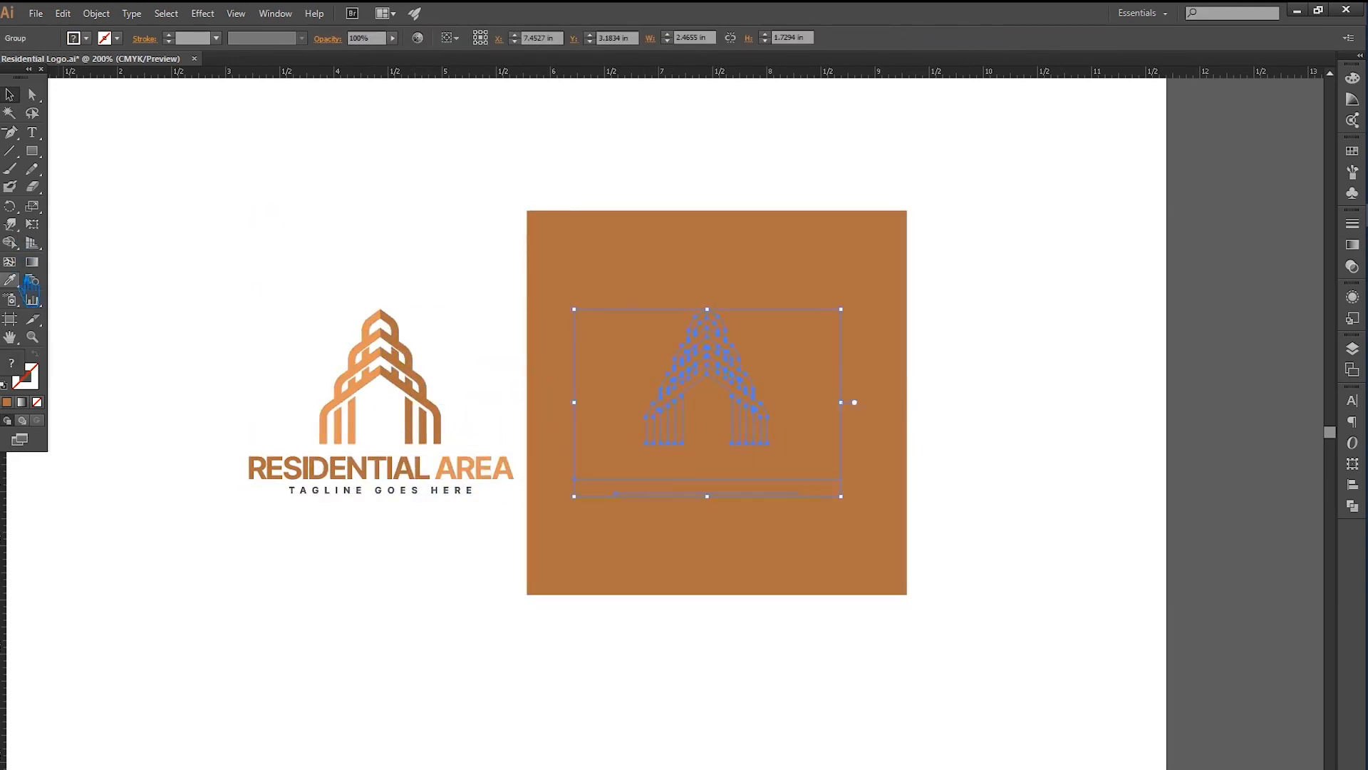
{"action": "left_click", "coordinate": [12, 279]}
{"action": "left_click", "coordinate": [315, 208]}
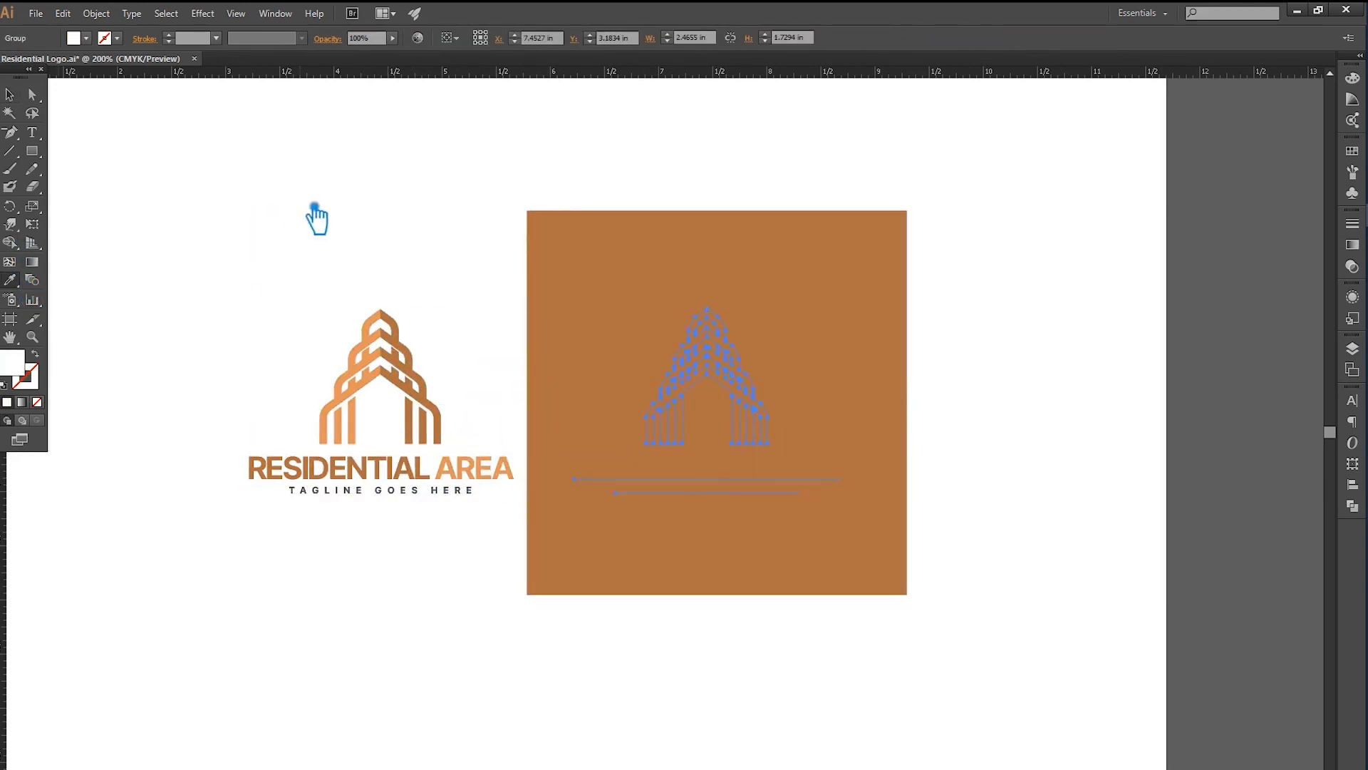
{"action": "left_click", "coordinate": [149, 140]}
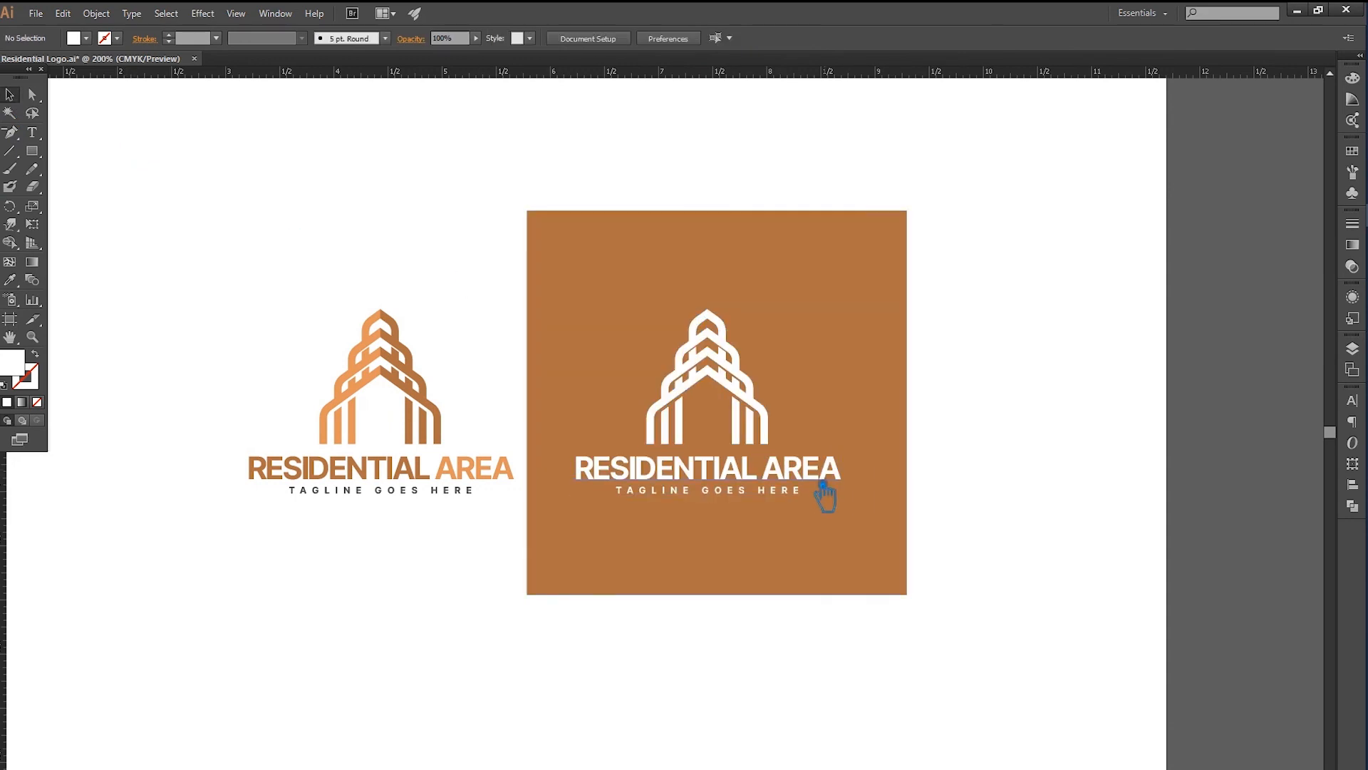
Align both logo versions and the brown square to a common vertical centre
{"action": "left_click_drag", "start_coordinate": [1051, 652], "coordinate": [214, 235]}
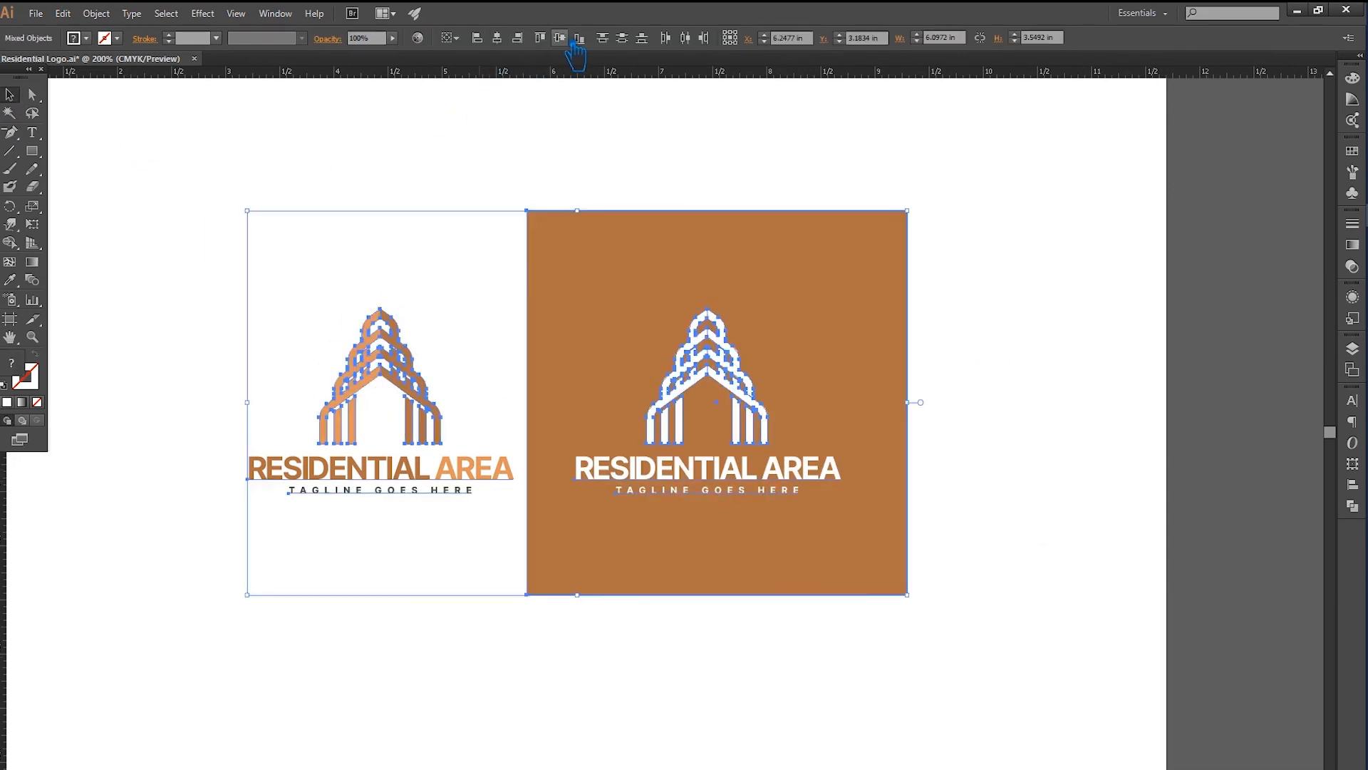
{"action": "left_click", "coordinate": [965, 306]}
{"action": "scroll", "coordinate": [779, 520], "scroll_direction": "up", "scroll_amount": 2}
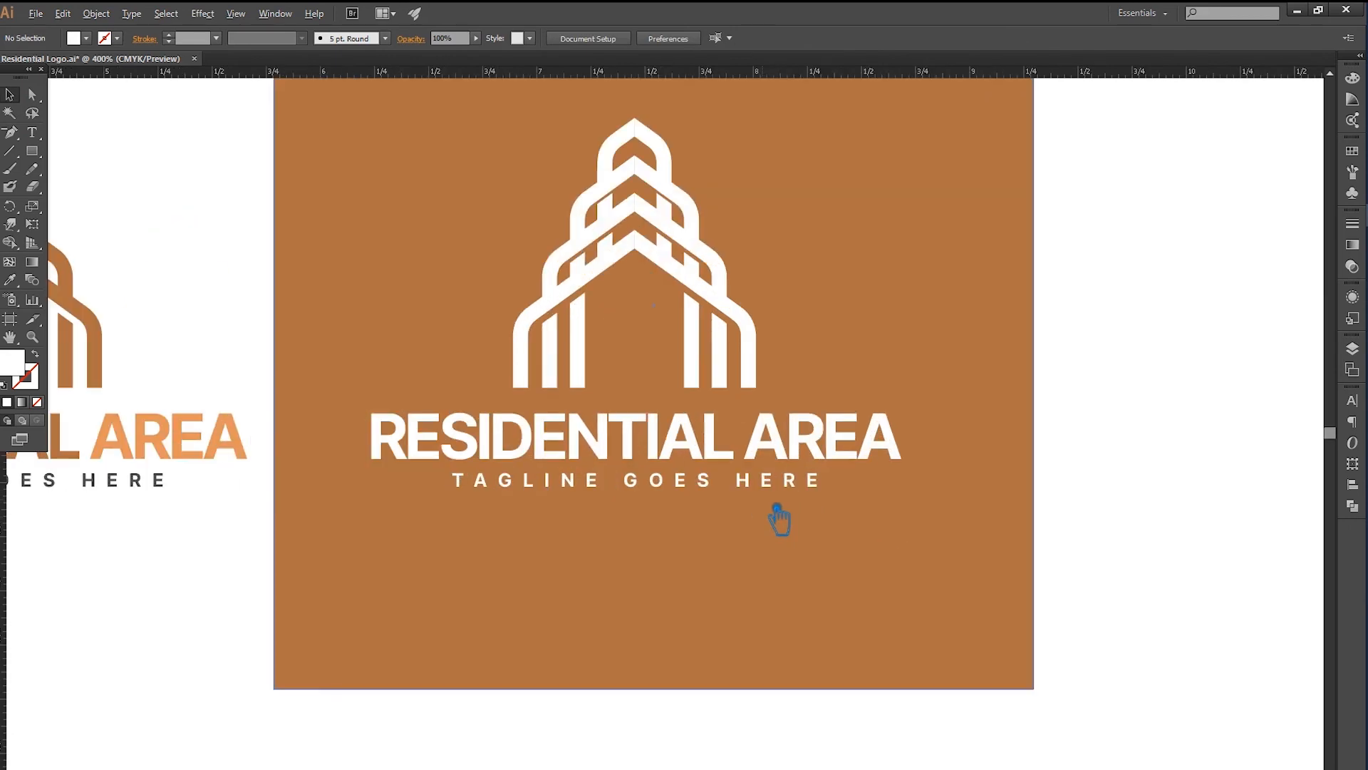
Ungroup the white logo, and ungroup its house icon so each half can be selected separately
{"action": "right_click", "coordinate": [1008, 337]}
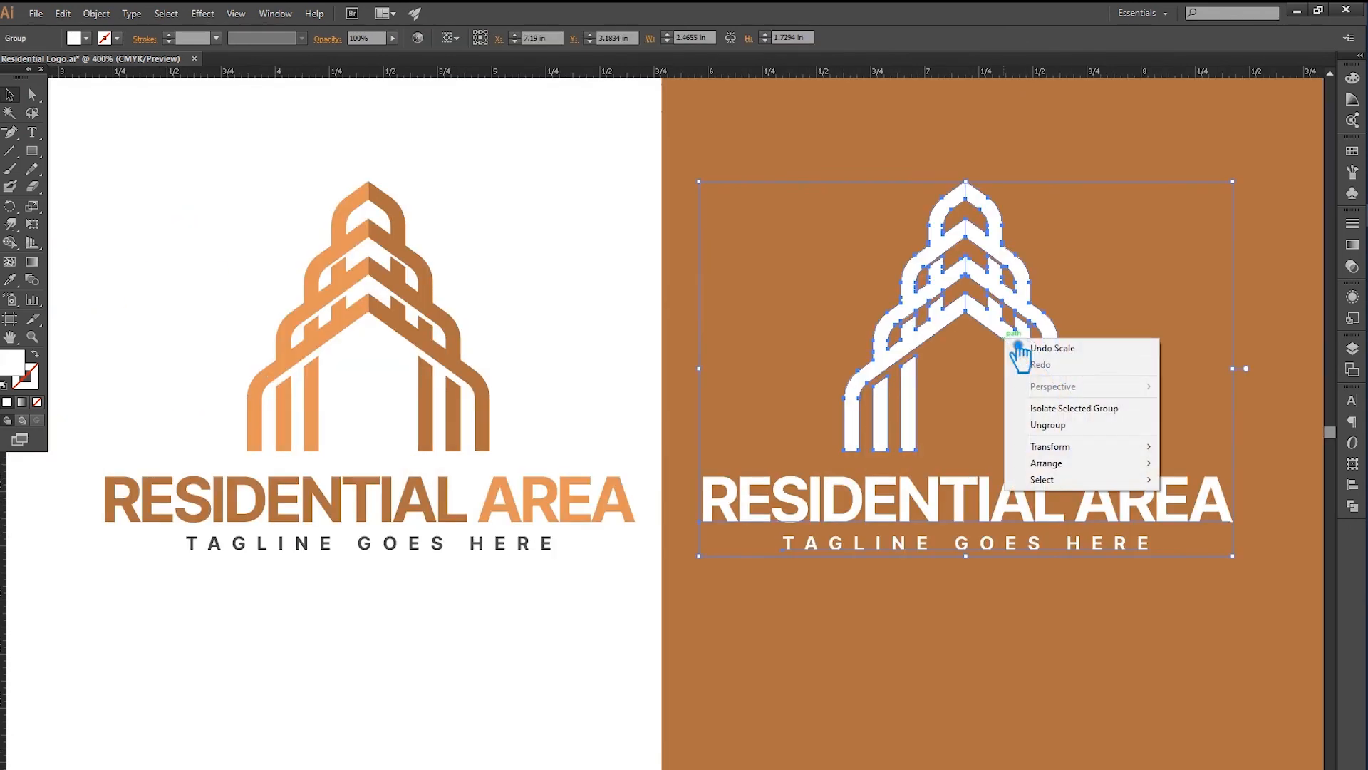
{"action": "left_click", "coordinate": [1062, 428]}
{"action": "left_click", "coordinate": [1009, 341]}
{"action": "left_click", "coordinate": [1019, 338]}
{"action": "right_click", "coordinate": [1022, 335]}
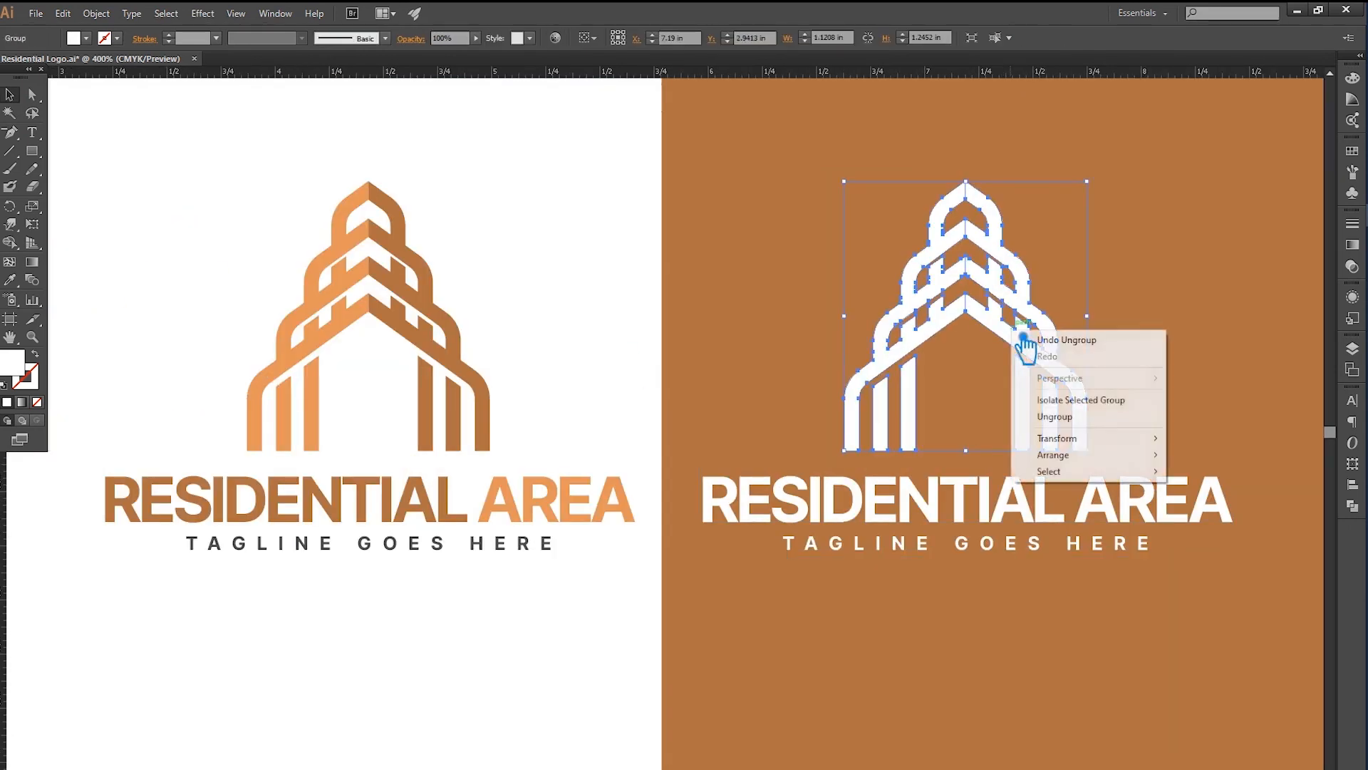
{"action": "left_click", "coordinate": [1055, 416]}
{"action": "left_click", "coordinate": [611, 306]}
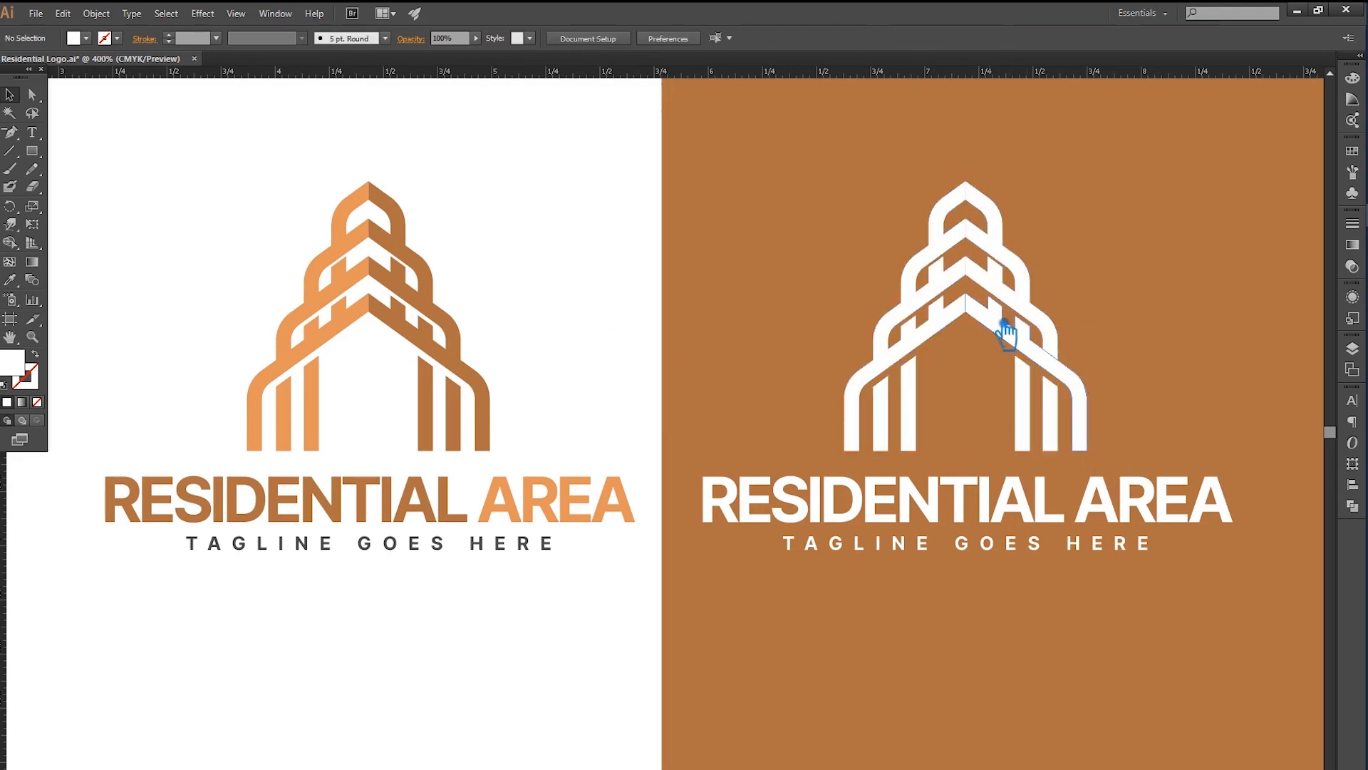
Recolour the right half of the white house icon a light peach orange, #ffb583
{"action": "left_click", "coordinate": [1005, 333]}
{"action": "left_click", "coordinate": [32, 283]}
{"action": "left_click", "coordinate": [367, 335]}
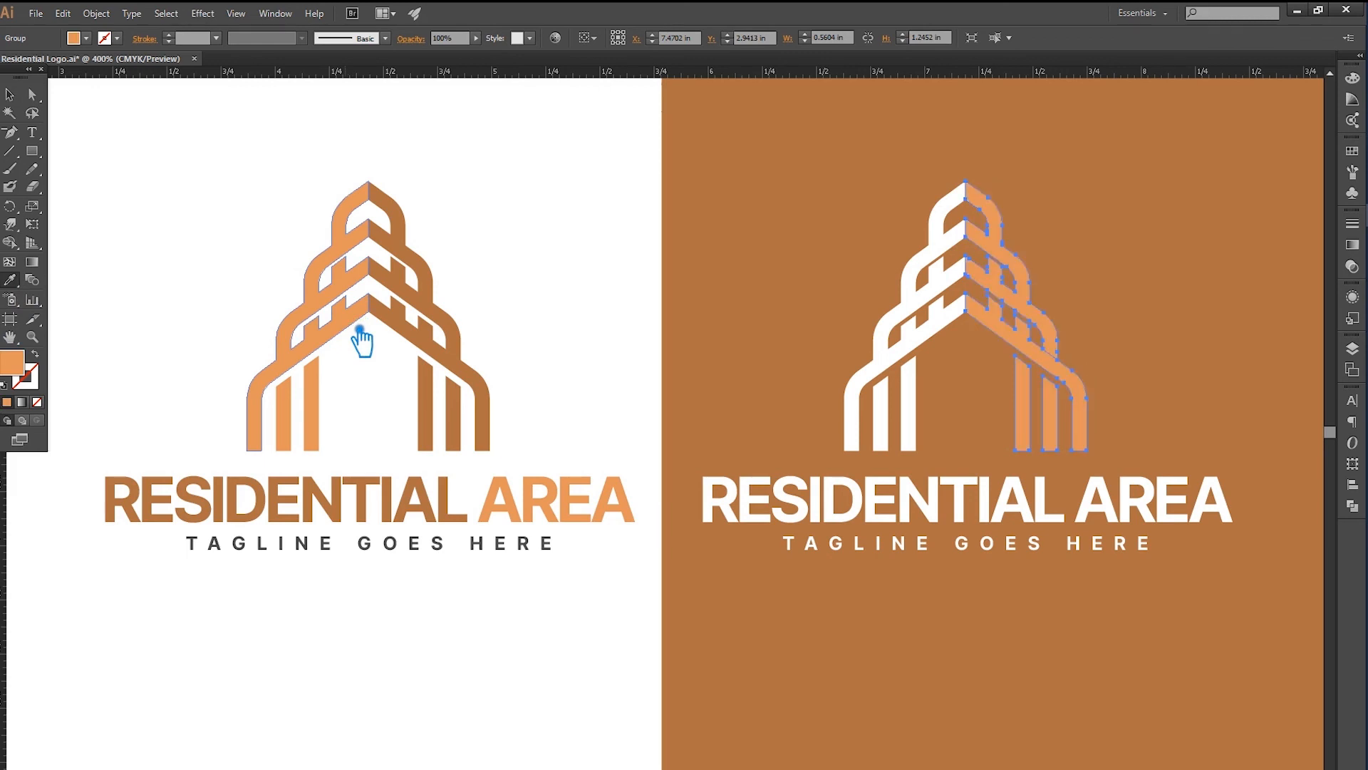
{"action": "double_click", "coordinate": [15, 363]}
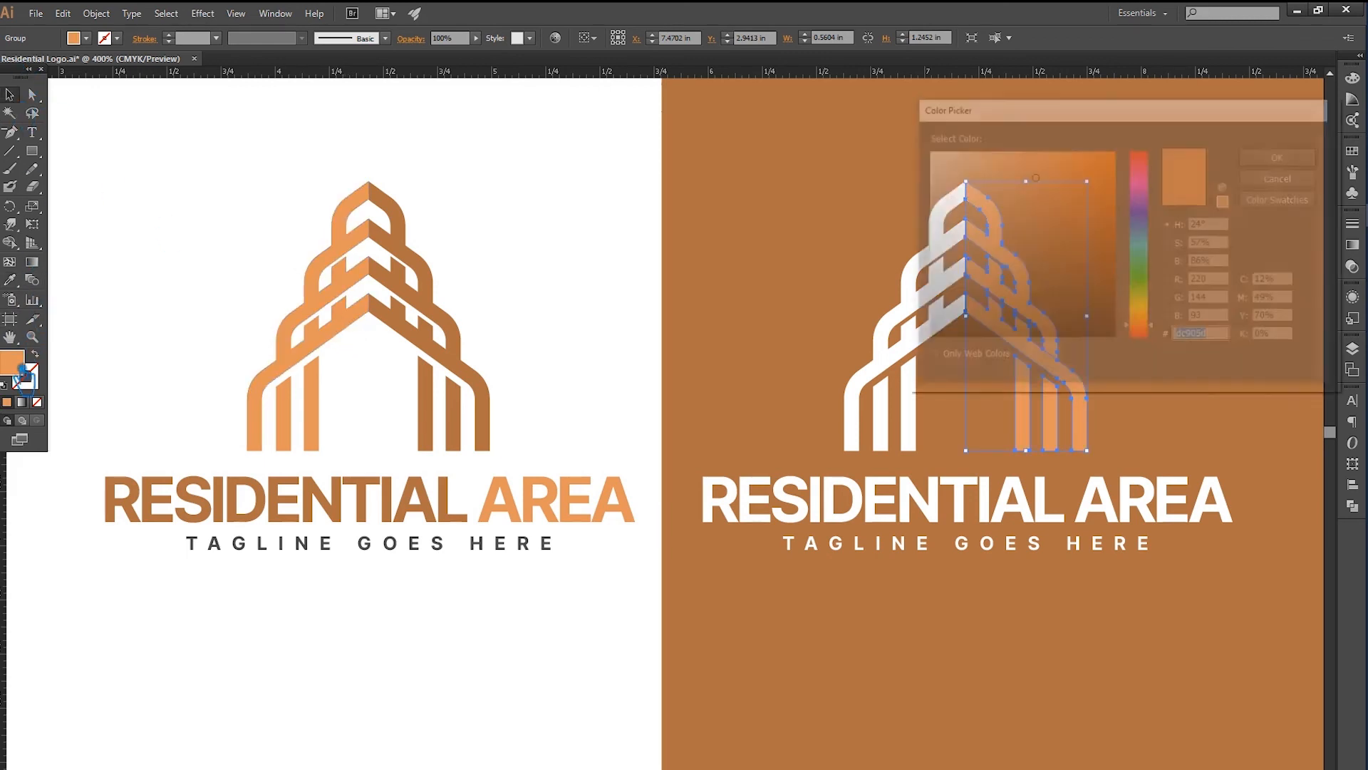
{"action": "left_click_drag", "start_coordinate": [1044, 195], "coordinate": [1032, 149]}
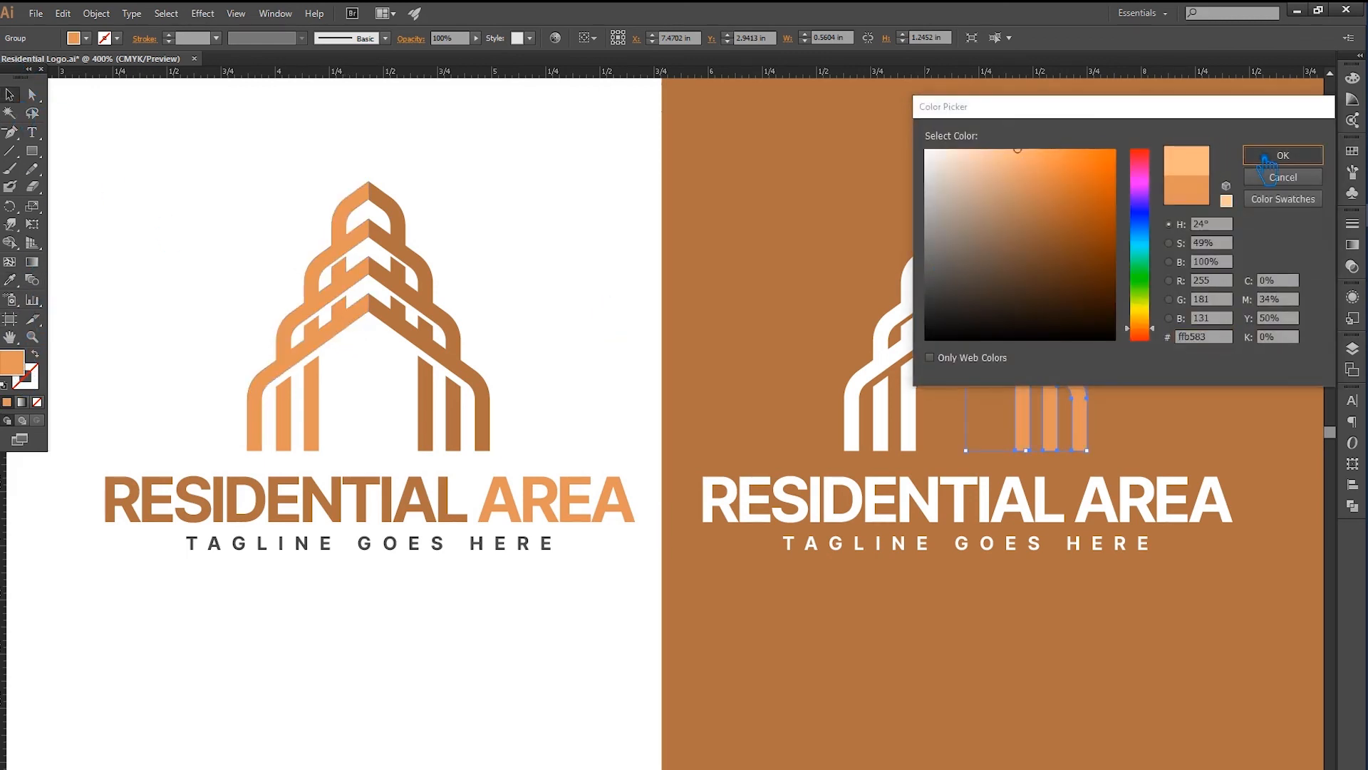
{"action": "left_click", "coordinate": [1283, 155]}
{"action": "left_click", "coordinate": [291, 183]}
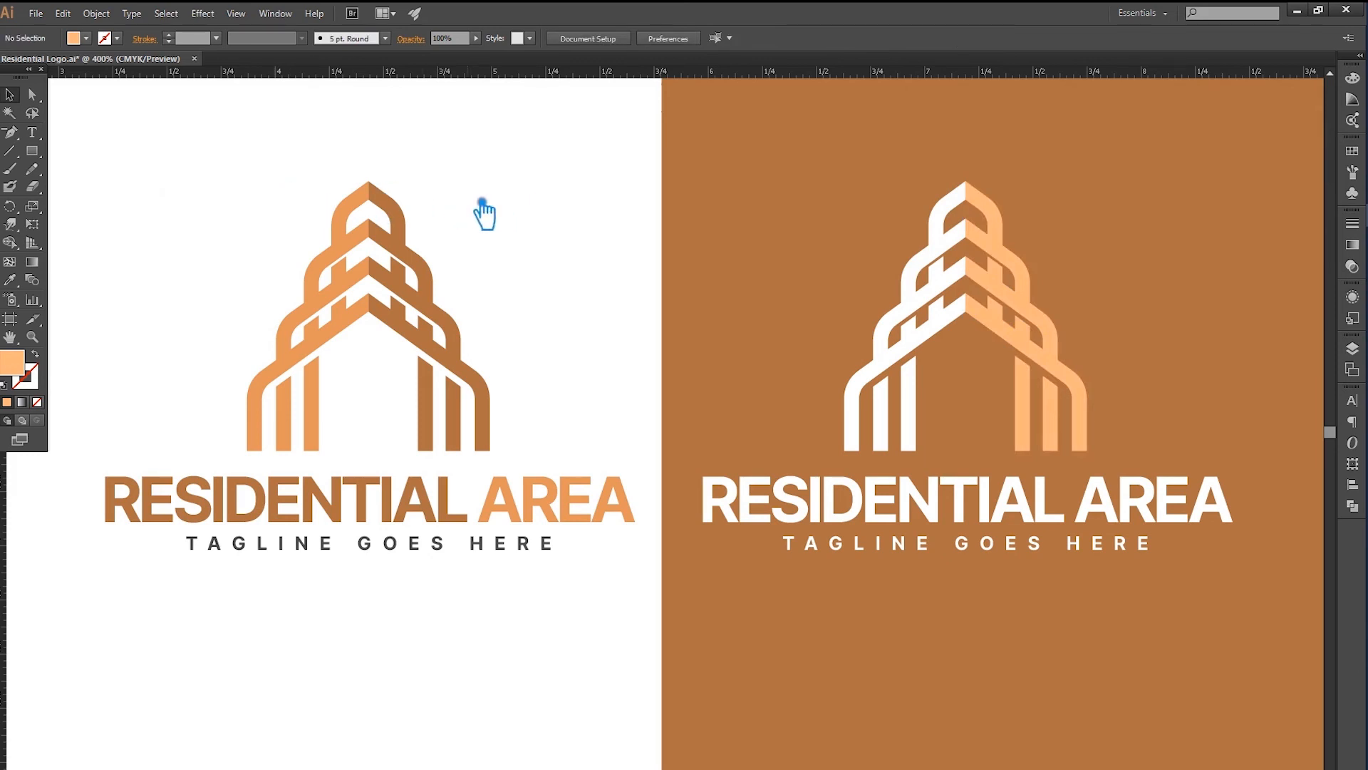
Group the white-and-peach icon halves with their title and tagline, and nudge the group slightly left on the brown background
{"action": "left_click", "coordinate": [1041, 306]}
{"action": "left_click", "coordinate": [948, 345], "text": "shift"}
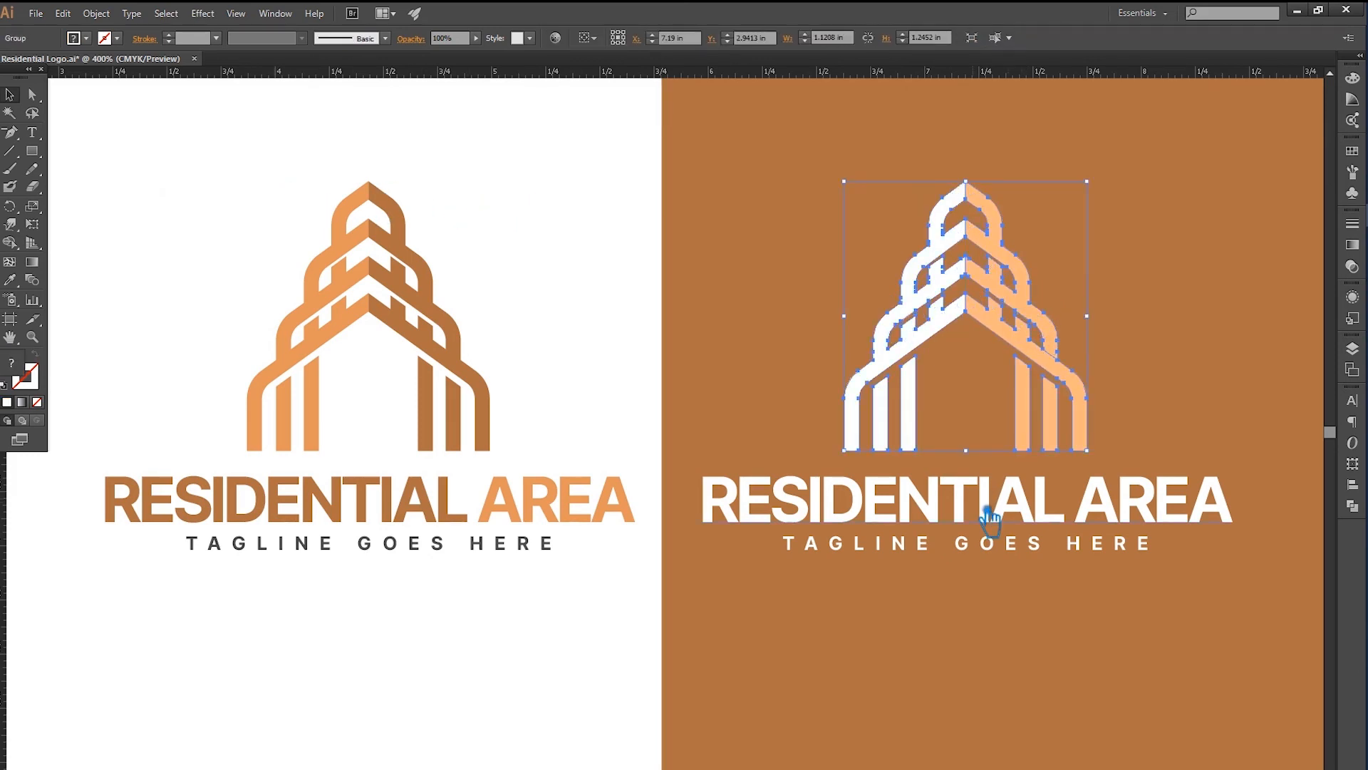
{"action": "left_click", "coordinate": [987, 533], "text": "shift"}
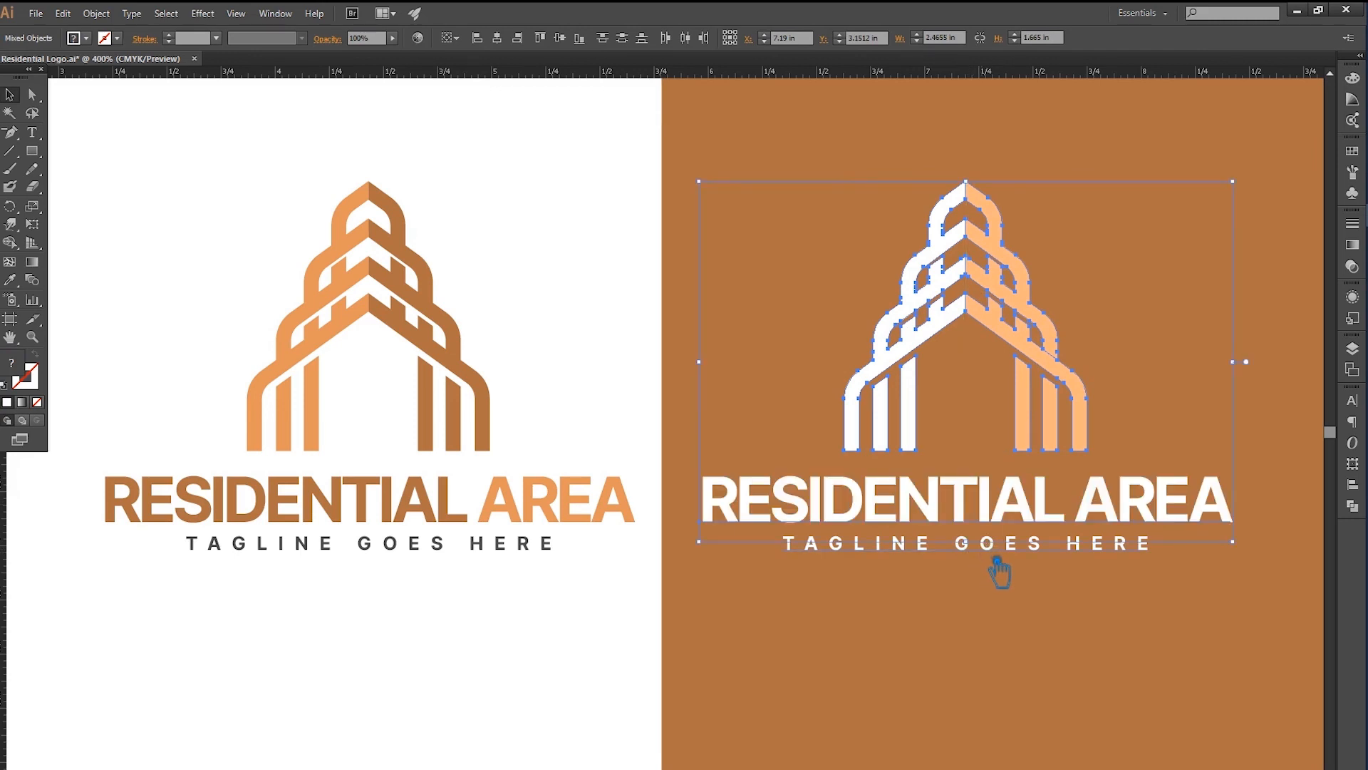
{"action": "key", "text": "ctrl+g"}
{"action": "key", "text": "Left"}
{"action": "key", "text": "Left"}
{"action": "left_click", "coordinate": [574, 321]}
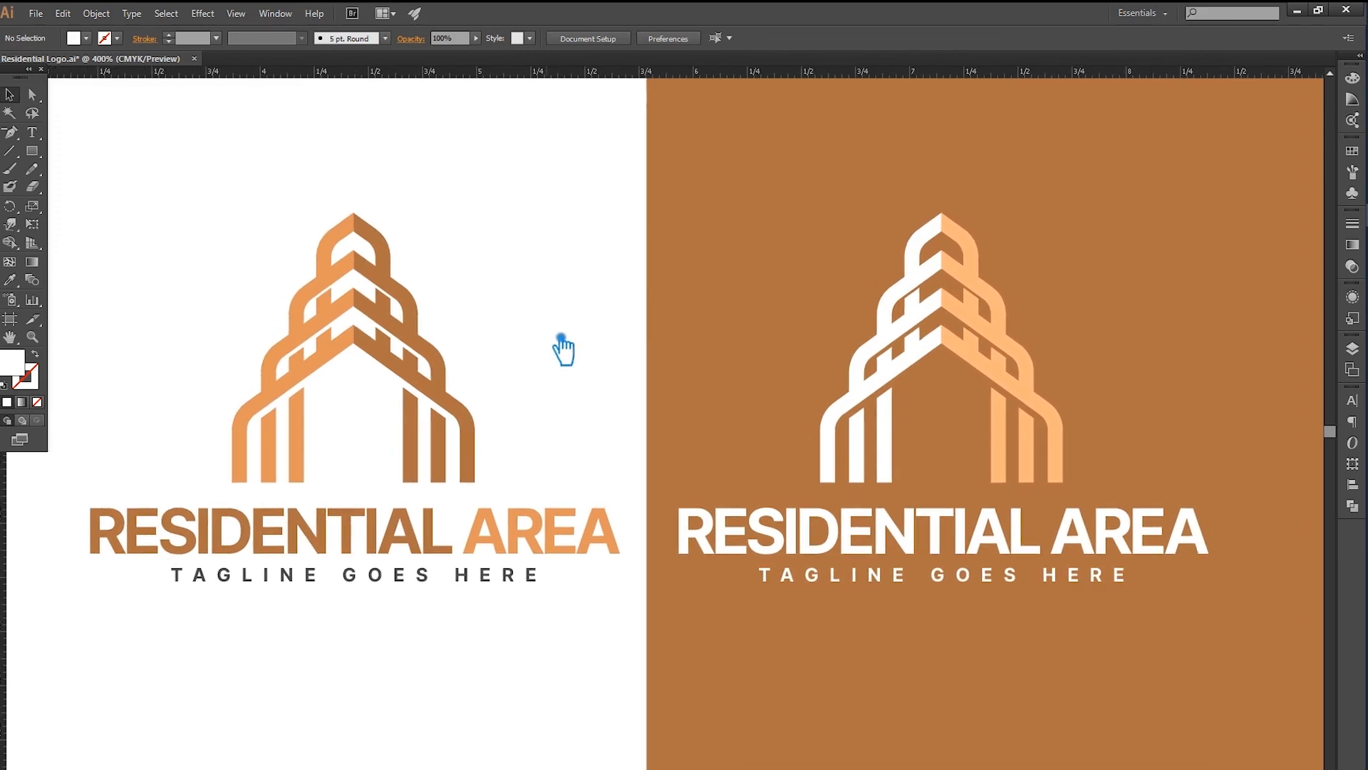